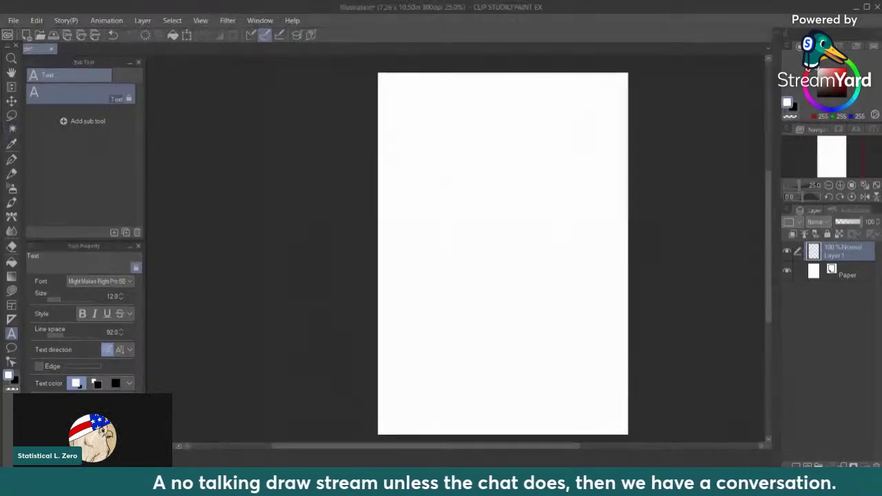
# Set up the Rough pencil for sketching with black as the drawing colour, undoing the red trial stroke
pyautogui.click(11, 159)
pyautogui.click(12, 175)
pyautogui.click(860, 105)
pyautogui.moveTo(525, 196); pyautogui.dragTo(551, 208)
pyautogui.hotkey('ctrl', 'z')
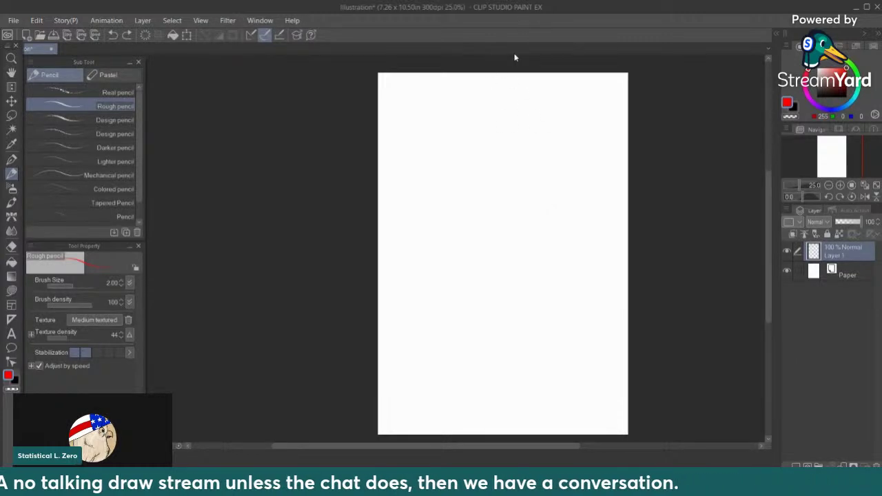
pyautogui.press('x')
# Sketch a tall tree trunk down the page with two side outlines and roots flaring outward at its base
pyautogui.moveTo(525, 89); pyautogui.dragTo(480, 258)
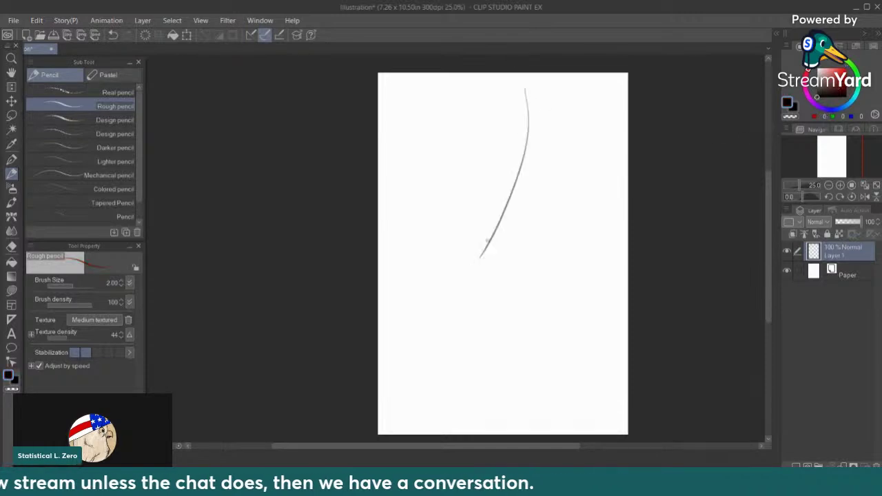
pyautogui.hotkey('ctrl', 'z')
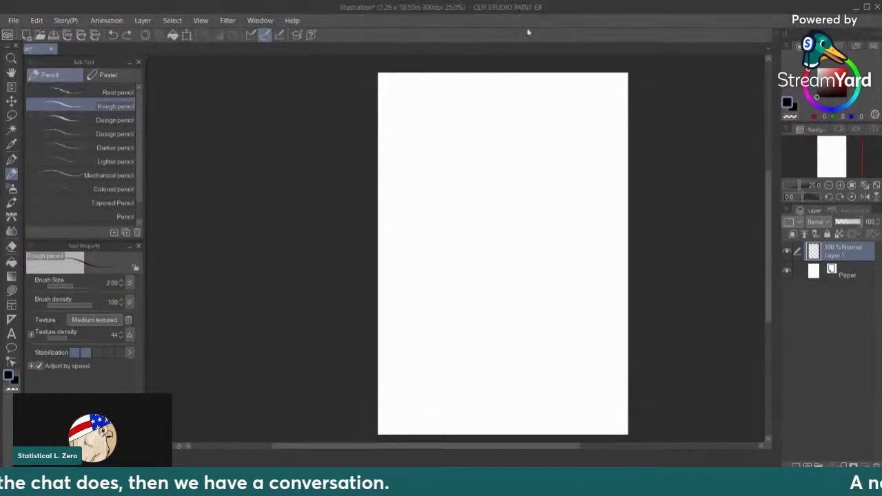
pyautogui.moveTo(487, 78)
pyautogui.mouseDown()
pyautogui.moveTo(498, 134)
pyautogui.moveTo(486, 177)
pyautogui.moveTo(496, 320)
pyautogui.mouseUp()
pyautogui.moveTo(568, 110); pyautogui.dragTo(564, 181)
pyautogui.moveTo(564, 91)
pyautogui.mouseDown()
pyautogui.moveTo(573, 281)
pyautogui.moveTo(615, 329)
pyautogui.mouseUp()
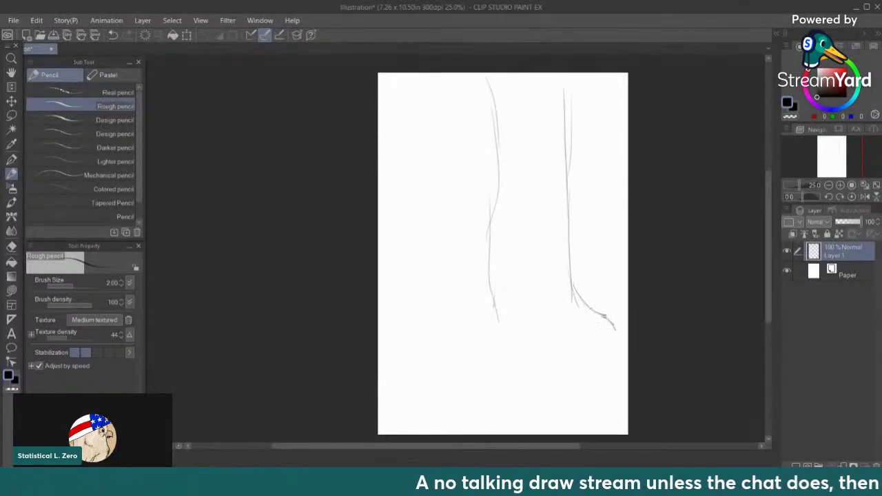
pyautogui.moveTo(577, 306); pyautogui.dragTo(601, 329)
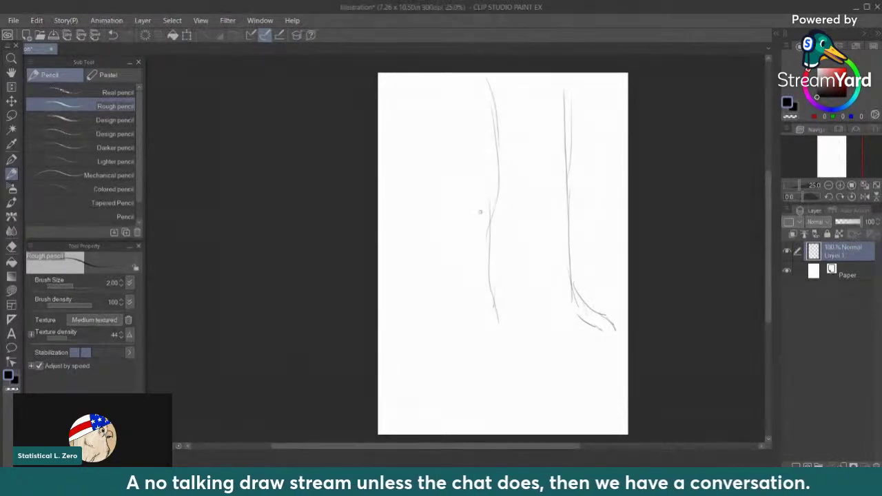
pyautogui.moveTo(493, 289); pyautogui.dragTo(456, 328)
# Add a branch fork near the top of the trunk, bark lines along its right side and curved marks below the fork
pyautogui.moveTo(511, 74); pyautogui.dragTo(527, 111)
pyautogui.moveTo(529, 81); pyautogui.dragTo(527, 107)
pyautogui.moveTo(522, 98); pyautogui.dragTo(510, 74)
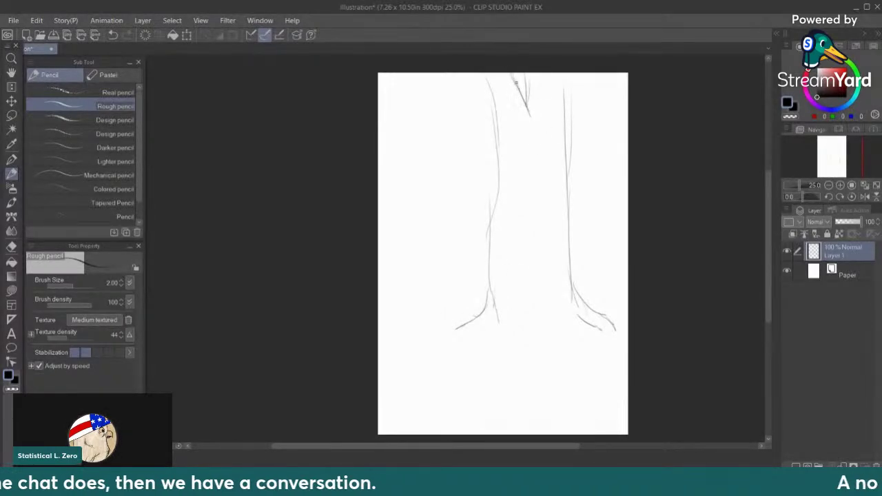
pyautogui.moveTo(565, 95)
pyautogui.mouseDown()
pyautogui.moveTo(563, 73)
pyautogui.moveTo(555, 150)
pyautogui.moveTo(567, 243)
pyautogui.mouseUp()
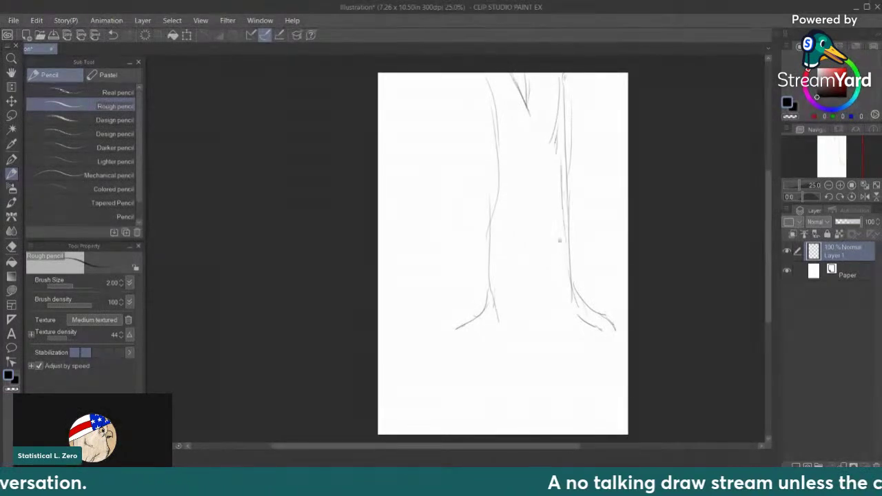
pyautogui.moveTo(554, 184); pyautogui.dragTo(560, 269)
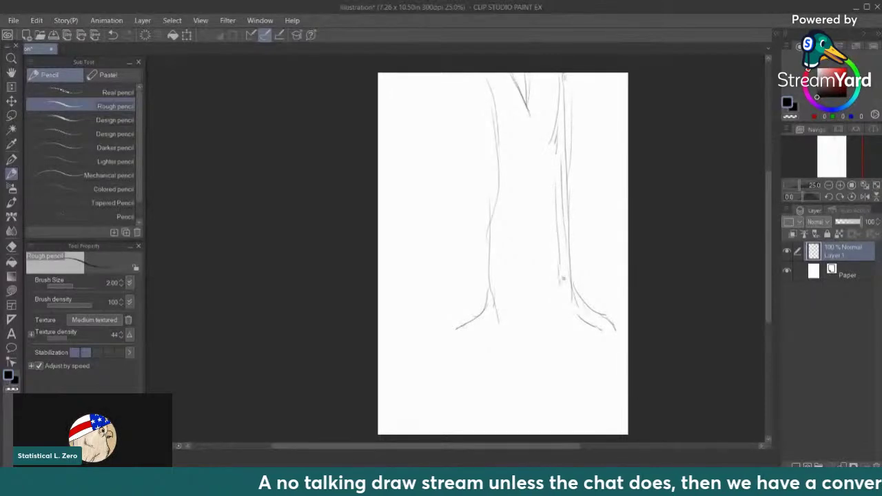
pyautogui.moveTo(500, 126); pyautogui.dragTo(534, 124)
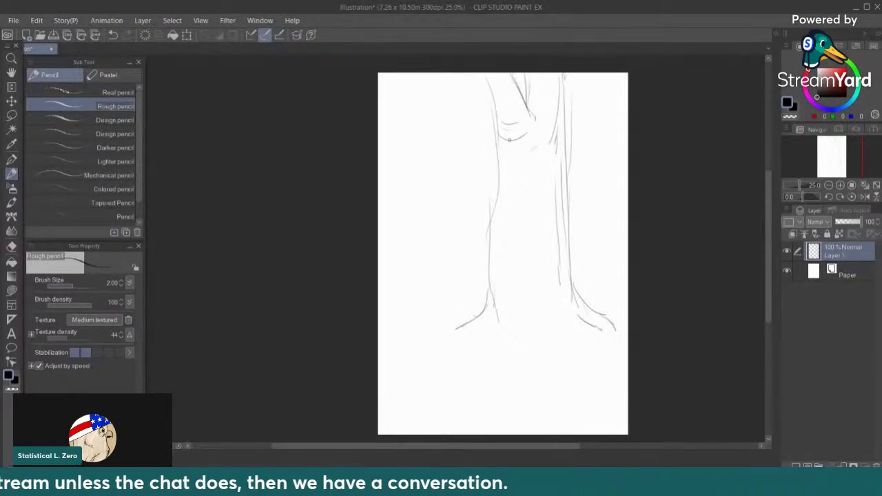
pyautogui.moveTo(521, 73); pyautogui.dragTo(525, 103)
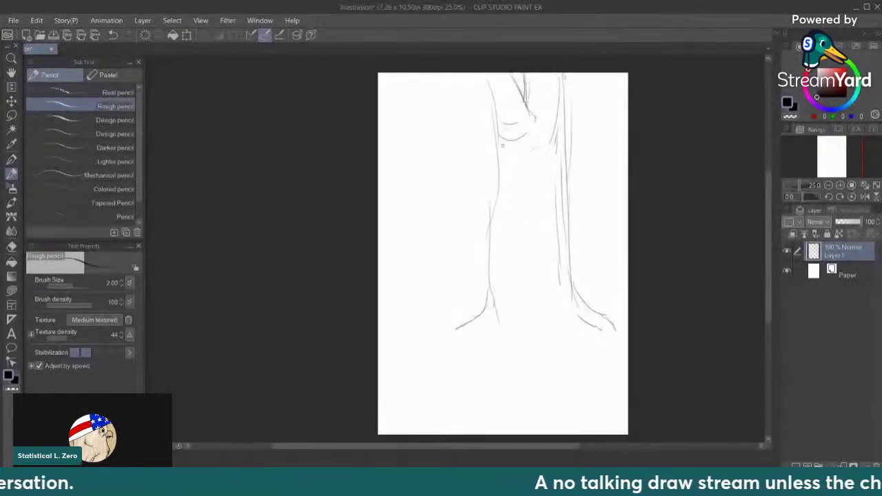
# Rough in a seated figure at the trunk's base with a large oval body and a small round head above it
pyautogui.moveTo(517, 255); pyautogui.dragTo(455, 301)
pyautogui.moveTo(531, 289); pyautogui.dragTo(486, 338)
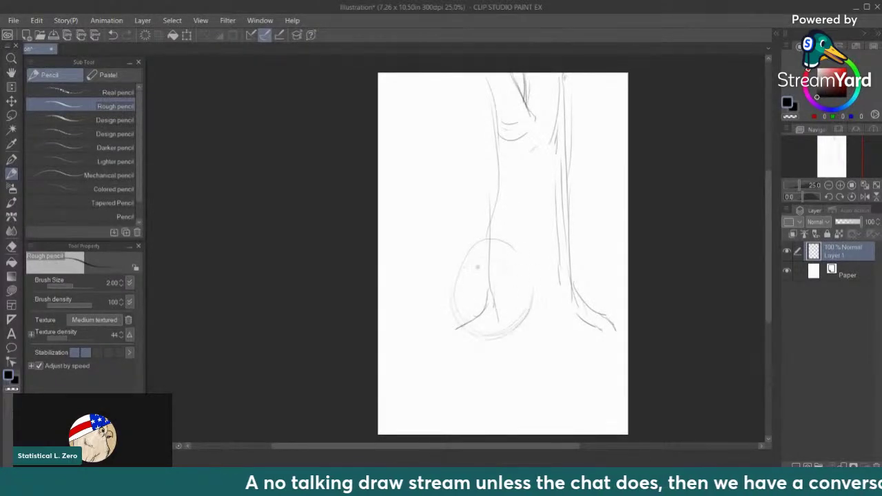
pyautogui.moveTo(470, 260); pyautogui.dragTo(528, 275)
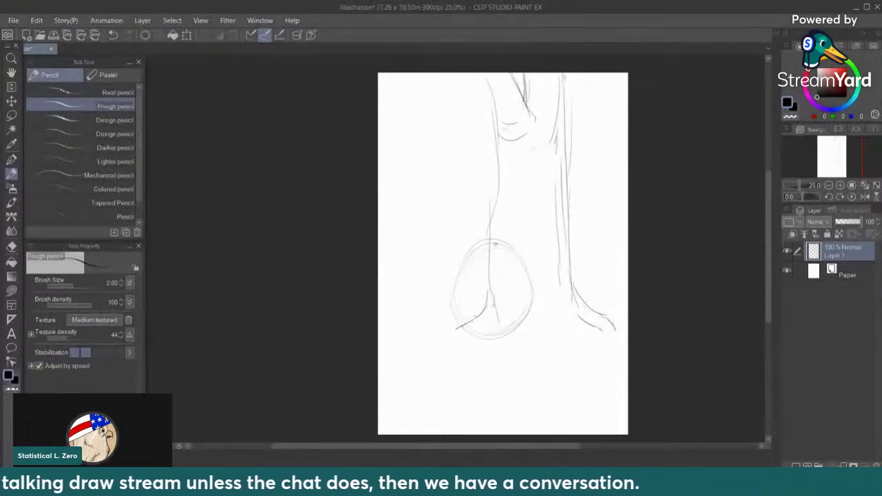
pyautogui.moveTo(489, 202)
pyautogui.mouseDown()
pyautogui.moveTo(505, 187)
pyautogui.moveTo(526, 207)
pyautogui.mouseUp()
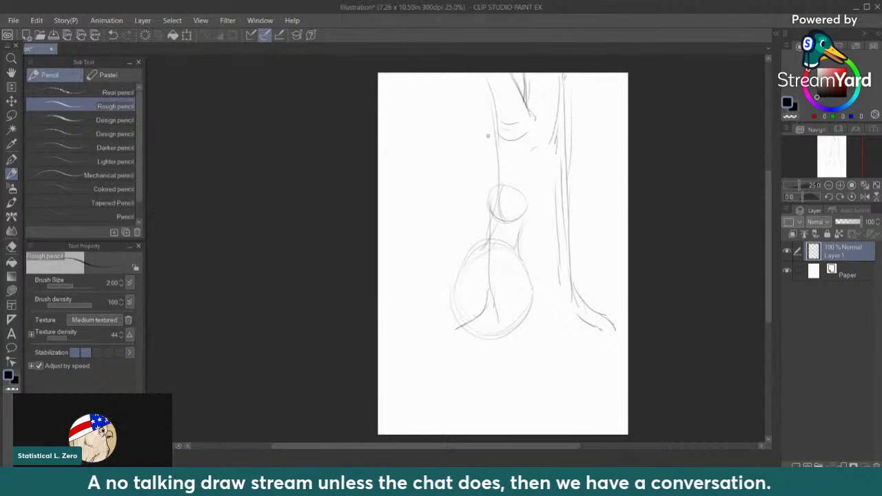
# Sketch a guitar across the figure's body, with overlapping round lobes and a neck and headstock extending past the trunk's right side
pyautogui.moveTo(468, 263)
pyautogui.mouseDown()
pyautogui.moveTo(445, 310)
pyautogui.moveTo(473, 340)
pyautogui.mouseUp()
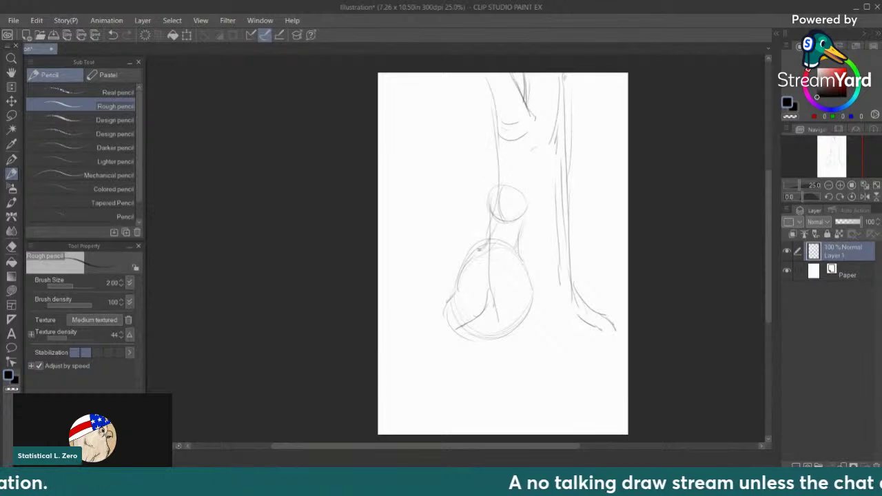
pyautogui.moveTo(463, 274)
pyautogui.mouseDown()
pyautogui.moveTo(434, 303)
pyautogui.moveTo(460, 316)
pyautogui.mouseUp()
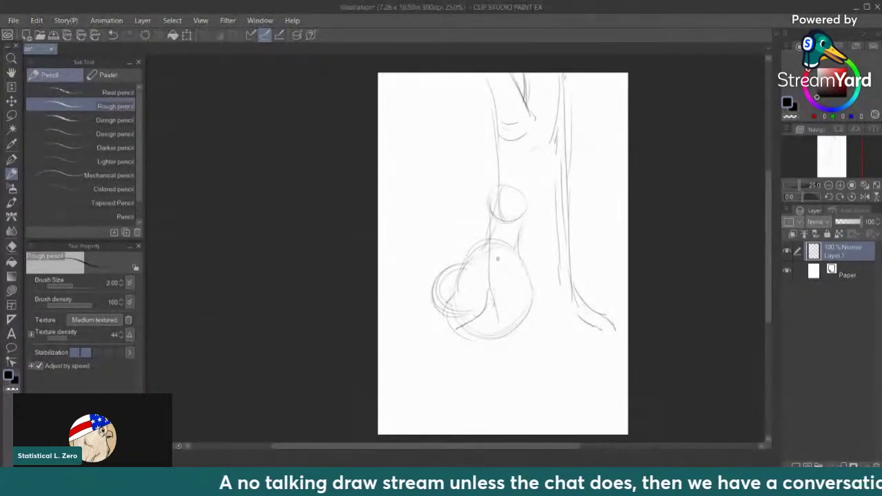
pyautogui.moveTo(490, 285)
pyautogui.mouseDown()
pyautogui.moveTo(519, 298)
pyautogui.moveTo(486, 307)
pyautogui.mouseUp()
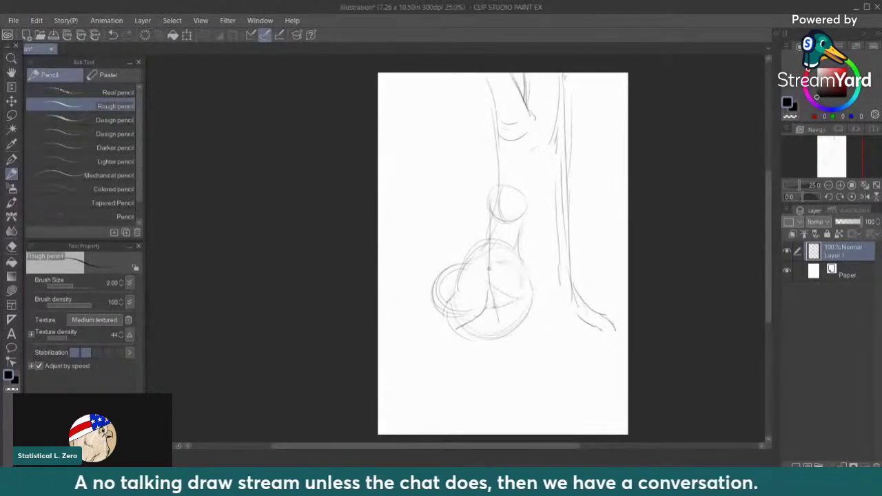
pyautogui.moveTo(487, 276); pyautogui.dragTo(518, 266)
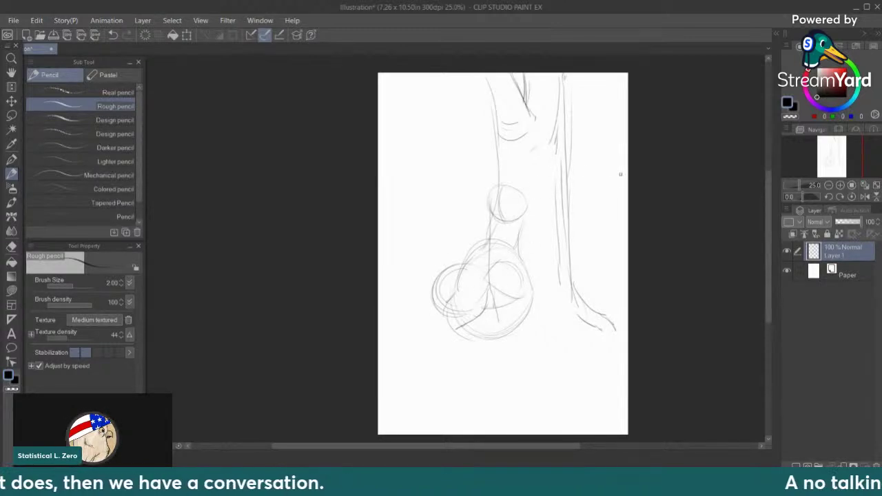
pyautogui.moveTo(525, 265)
pyautogui.mouseDown()
pyautogui.moveTo(581, 246)
pyautogui.moveTo(572, 260)
pyautogui.moveTo(608, 244)
pyautogui.moveTo(612, 263)
pyautogui.moveTo(586, 263)
pyautogui.moveTo(602, 261)
pyautogui.mouseUp()
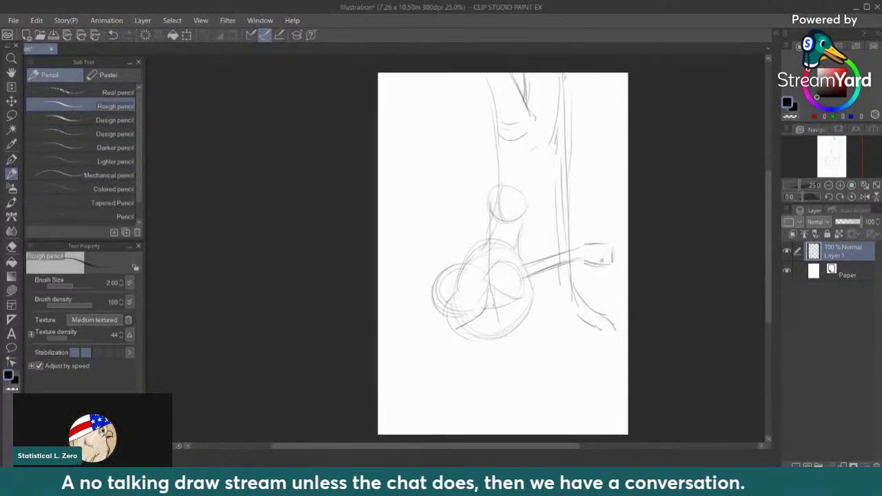
pyautogui.moveTo(485, 272)
pyautogui.mouseDown()
pyautogui.moveTo(468, 265)
pyautogui.moveTo(477, 312)
pyautogui.mouseUp()
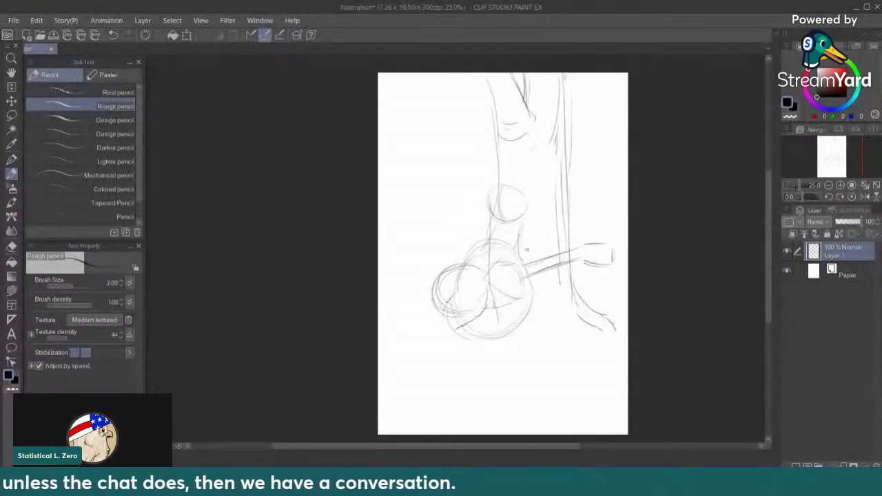
# Block in rounded hands on the guitar's neck and body, plus the rounded form beneath the neck-side hand
pyautogui.moveTo(551, 252)
pyautogui.mouseDown()
pyautogui.moveTo(534, 274)
pyautogui.moveTo(545, 252)
pyautogui.moveTo(558, 277)
pyautogui.mouseUp()
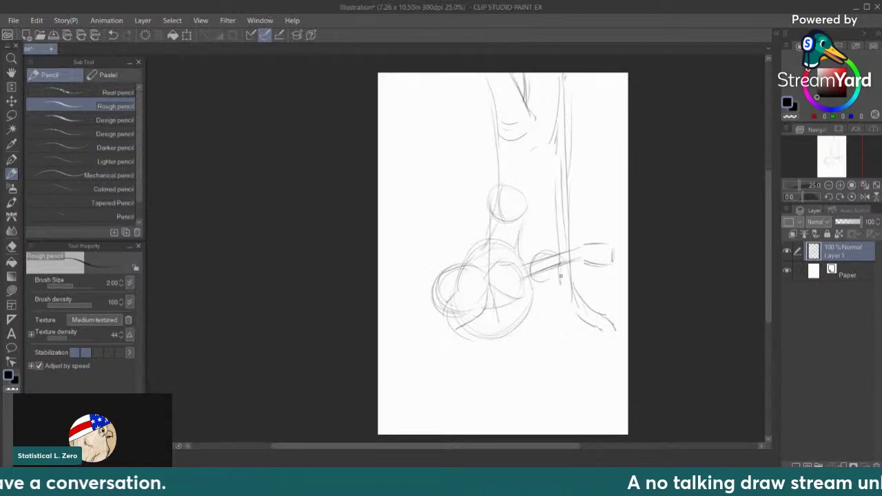
pyautogui.moveTo(559, 271); pyautogui.dragTo(532, 284)
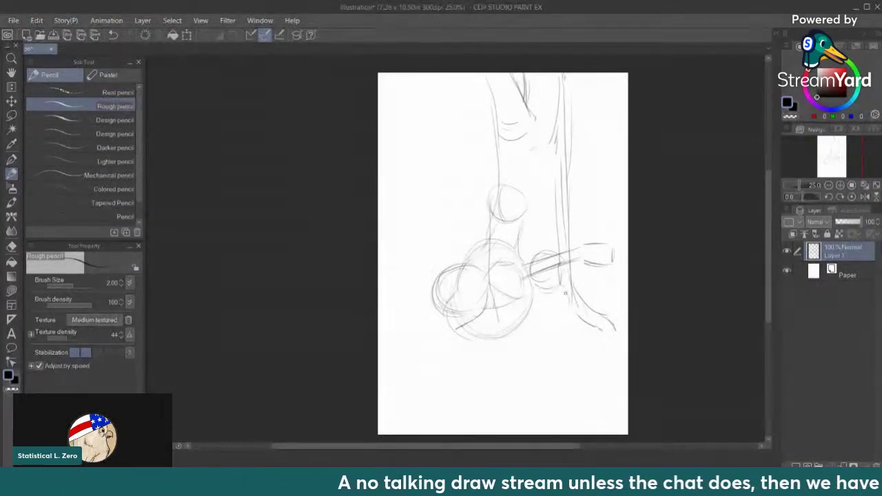
pyautogui.moveTo(567, 300); pyautogui.dragTo(536, 317)
pyautogui.moveTo(567, 284); pyautogui.dragTo(534, 311)
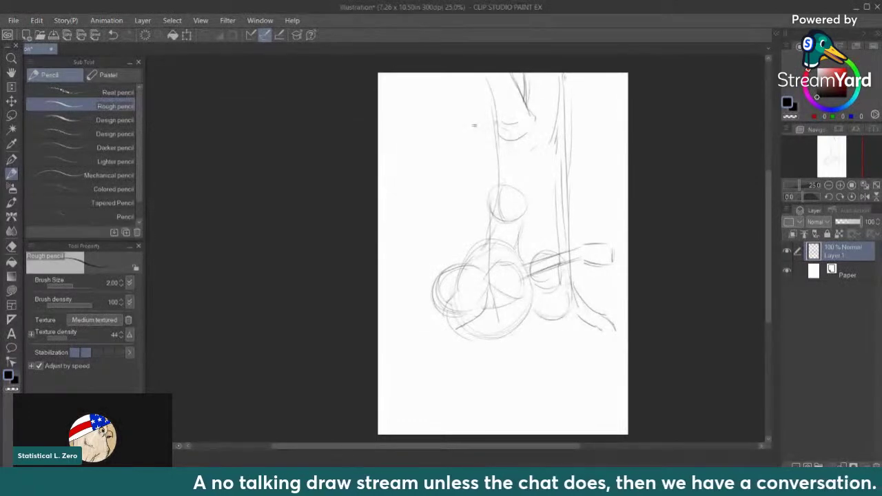
pyautogui.moveTo(455, 251)
pyautogui.mouseDown()
pyautogui.moveTo(450, 281)
pyautogui.moveTo(442, 260)
pyautogui.moveTo(464, 285)
pyautogui.moveTo(464, 256)
pyautogui.moveTo(445, 282)
pyautogui.moveTo(442, 268)
pyautogui.moveTo(472, 271)
pyautogui.mouseUp()
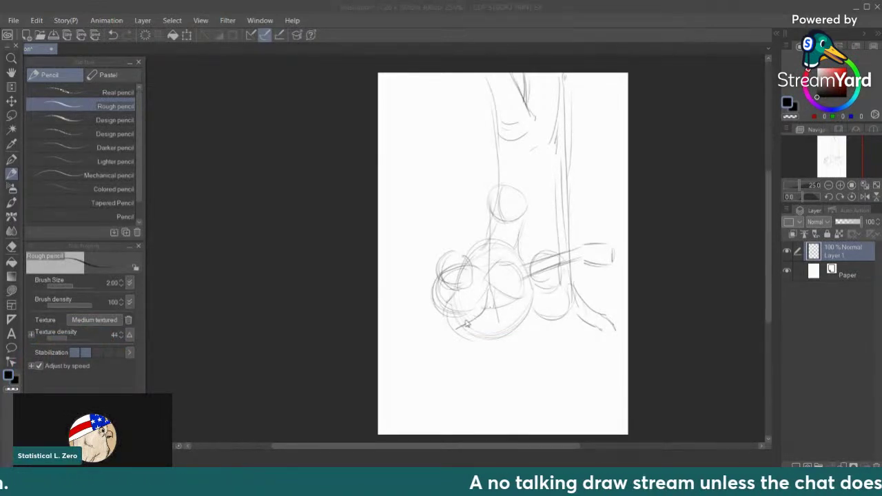
# Sketch a leg stretching to the lower left with an upright foot, and a long oval form below it
pyautogui.moveTo(463, 319)
pyautogui.mouseDown()
pyautogui.moveTo(424, 350)
pyautogui.moveTo(434, 349)
pyautogui.moveTo(411, 358)
pyautogui.moveTo(464, 328)
pyautogui.moveTo(405, 360)
pyautogui.mouseUp()
pyautogui.moveTo(481, 348); pyautogui.dragTo(423, 370)
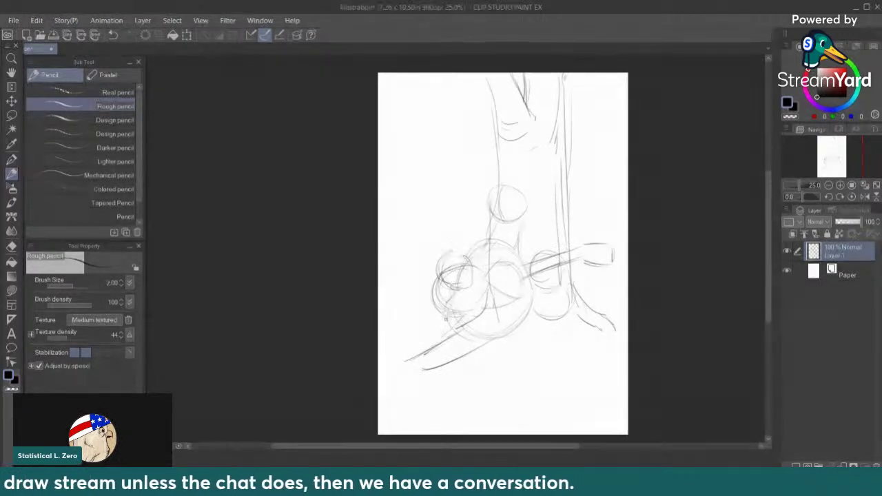
pyautogui.moveTo(448, 321)
pyautogui.mouseDown()
pyautogui.moveTo(402, 340)
pyautogui.moveTo(417, 353)
pyautogui.mouseUp()
pyautogui.moveTo(390, 311)
pyautogui.mouseDown()
pyautogui.moveTo(393, 355)
pyautogui.moveTo(399, 337)
pyautogui.moveTo(405, 362)
pyautogui.moveTo(445, 335)
pyautogui.moveTo(487, 343)
pyautogui.moveTo(454, 348)
pyautogui.mouseUp()
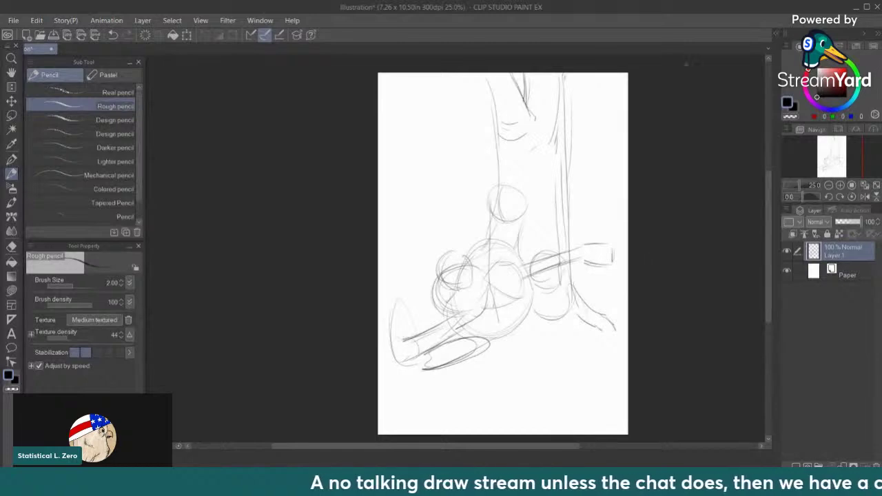
# Draw the character's face inside the head circle with a curved beak, two eyes with pupils and raised brows
pyautogui.scroll(5, 609, 231)
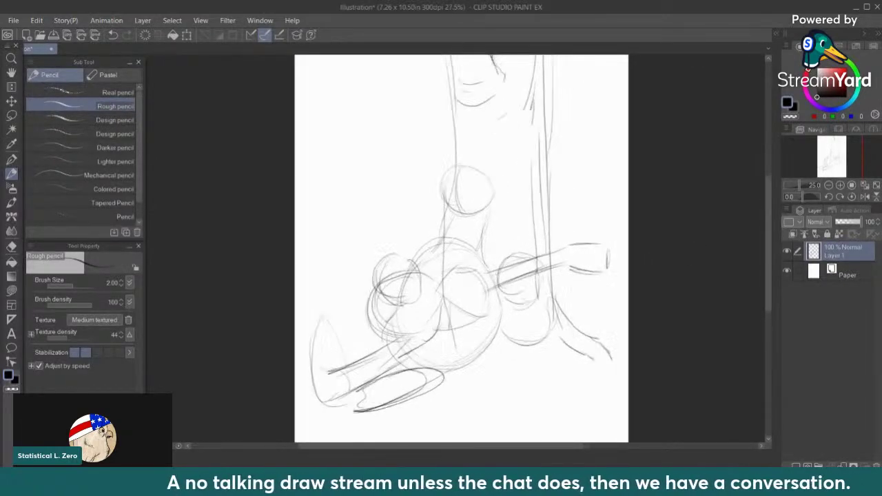
pyautogui.moveTo(401, 193)
pyautogui.mouseDown()
pyautogui.moveTo(408, 207)
pyautogui.moveTo(436, 210)
pyautogui.moveTo(381, 239)
pyautogui.moveTo(444, 207)
pyautogui.moveTo(460, 212)
pyautogui.mouseUp()
pyautogui.moveTo(408, 242); pyautogui.dragTo(448, 219)
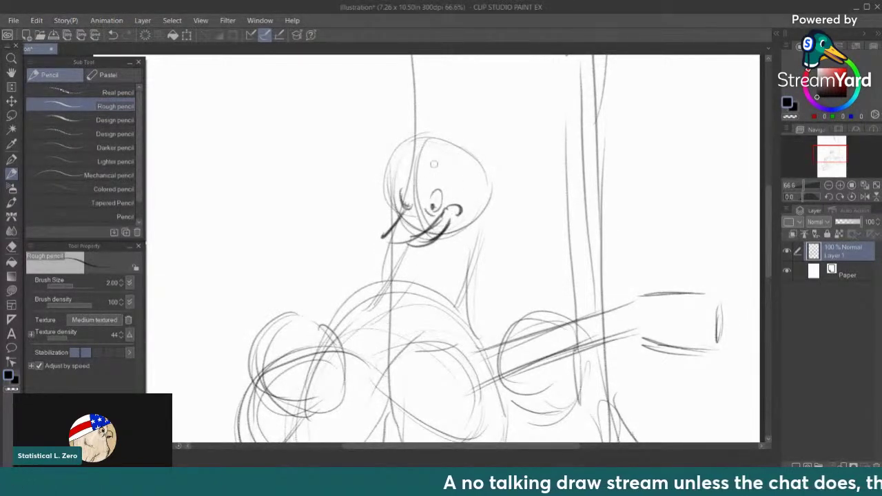
pyautogui.moveTo(430, 182)
pyautogui.mouseDown()
pyautogui.moveTo(451, 181)
pyautogui.moveTo(406, 183)
pyautogui.moveTo(410, 207)
pyautogui.moveTo(432, 215)
pyautogui.mouseUp()
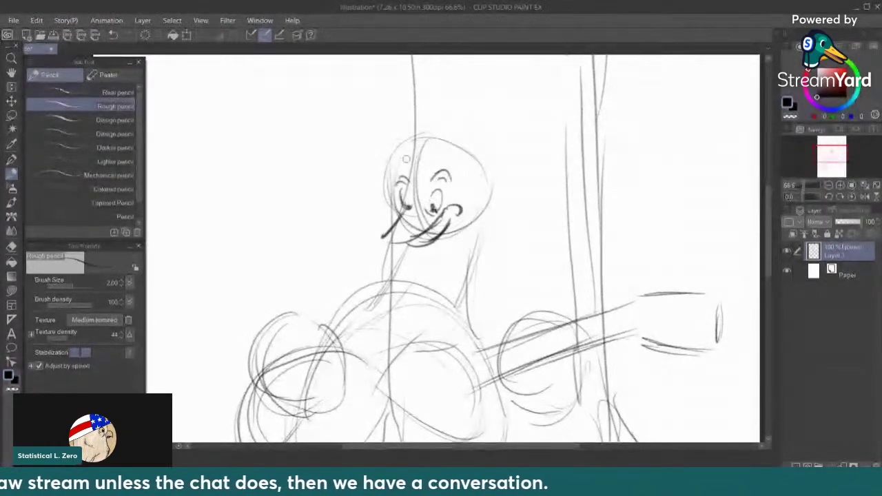
# Add jagged feather tufts at the cheeks and around the neck, and hanging wattles beneath the beak
pyautogui.moveTo(394, 185); pyautogui.dragTo(378, 219)
pyautogui.moveTo(481, 206)
pyautogui.mouseDown()
pyautogui.moveTo(498, 220)
pyautogui.moveTo(509, 295)
pyautogui.moveTo(476, 317)
pyautogui.mouseUp()
pyautogui.moveTo(385, 248)
pyautogui.mouseDown()
pyautogui.moveTo(370, 278)
pyautogui.moveTo(404, 267)
pyautogui.moveTo(452, 298)
pyautogui.mouseUp()
pyautogui.moveTo(463, 262); pyautogui.dragTo(474, 271)
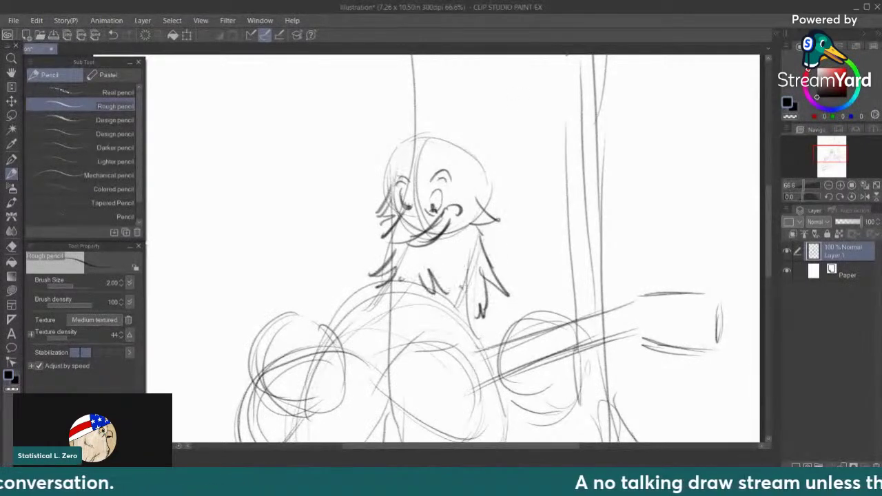
pyautogui.moveTo(461, 219)
pyautogui.mouseDown()
pyautogui.moveTo(454, 265)
pyautogui.moveTo(446, 222)
pyautogui.mouseUp()
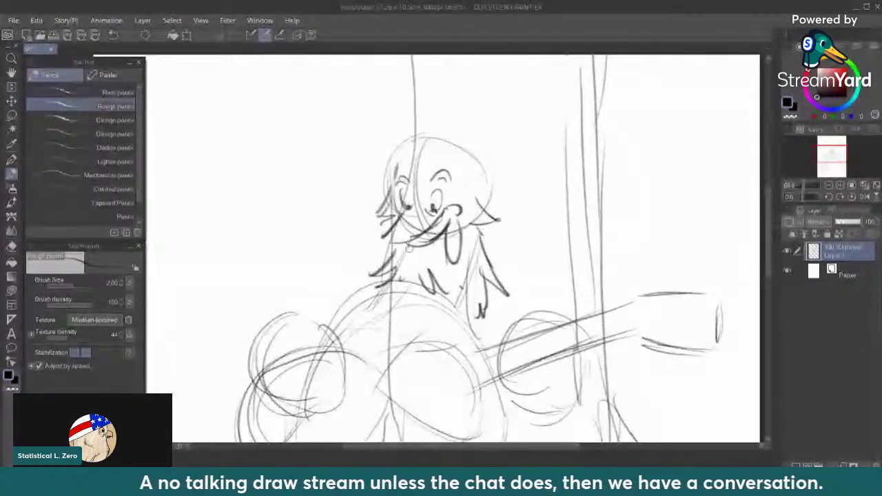
pyautogui.moveTo(410, 247); pyautogui.dragTo(427, 241)
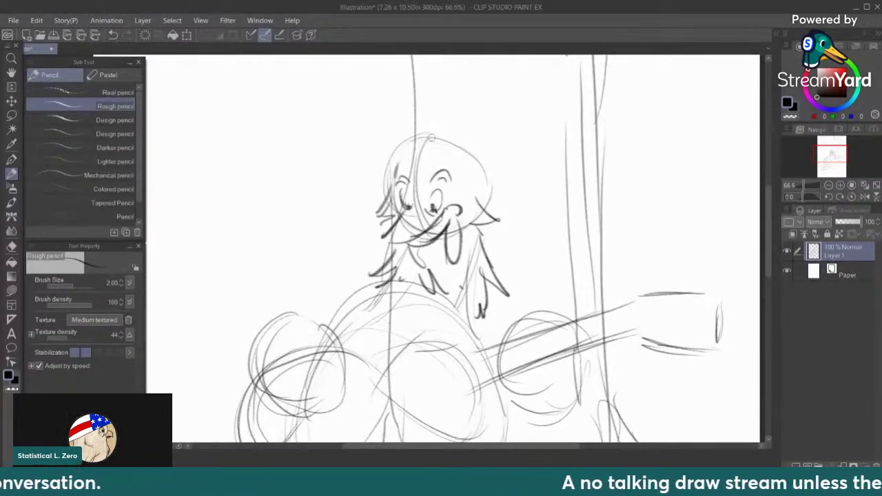
# Draw curved contours around the eyes and forehead, add a looped comb on top of the head, and darken the wattle
pyautogui.moveTo(418, 164)
pyautogui.mouseDown()
pyautogui.moveTo(438, 148)
pyautogui.moveTo(460, 168)
pyautogui.moveTo(463, 193)
pyautogui.mouseUp()
pyautogui.moveTo(462, 162); pyautogui.dragTo(464, 197)
pyautogui.moveTo(455, 158); pyautogui.dragTo(460, 198)
pyautogui.moveTo(445, 155)
pyautogui.mouseDown()
pyautogui.moveTo(421, 166)
pyautogui.moveTo(445, 127)
pyautogui.moveTo(455, 125)
pyautogui.moveTo(440, 144)
pyautogui.moveTo(478, 131)
pyautogui.moveTo(404, 153)
pyautogui.moveTo(394, 180)
pyautogui.mouseUp()
pyautogui.moveTo(416, 138); pyautogui.dragTo(390, 173)
pyautogui.moveTo(457, 146)
pyautogui.mouseDown()
pyautogui.moveTo(474, 159)
pyautogui.moveTo(477, 195)
pyautogui.mouseUp()
pyautogui.moveTo(416, 142)
pyautogui.mouseDown()
pyautogui.moveTo(387, 183)
pyautogui.moveTo(458, 108)
pyautogui.mouseUp()
pyautogui.moveTo(461, 112)
pyautogui.mouseDown()
pyautogui.moveTo(478, 149)
pyautogui.moveTo(471, 153)
pyautogui.mouseUp()
pyautogui.moveTo(458, 115); pyautogui.dragTo(466, 110)
pyautogui.moveTo(445, 226); pyautogui.dragTo(450, 263)
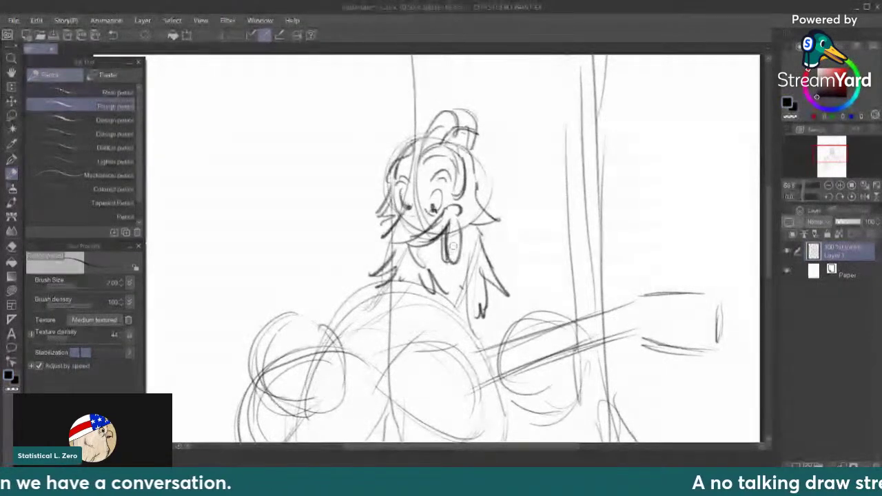
# Draw the fingers of the hand gripping the guitar neck beside the trunk
pyautogui.scroll(-1, 438, 326)
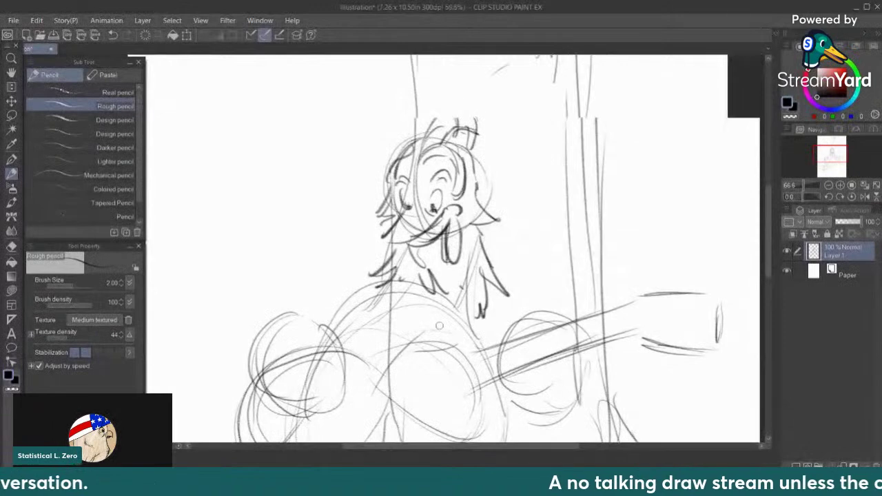
pyautogui.scroll(-1, 439, 325)
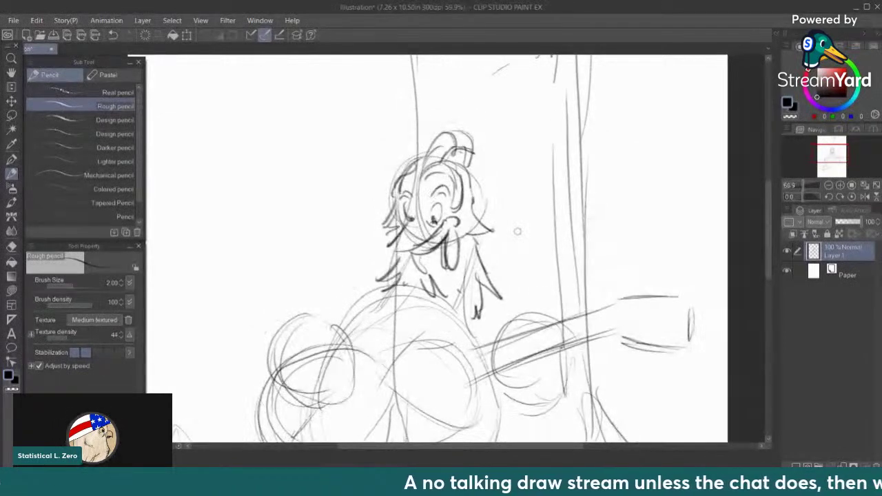
pyautogui.moveTo(556, 322)
pyautogui.mouseDown()
pyautogui.moveTo(554, 308)
pyautogui.moveTo(560, 316)
pyautogui.mouseUp()
pyautogui.moveTo(543, 345)
pyautogui.mouseDown()
pyautogui.moveTo(507, 331)
pyautogui.moveTo(499, 371)
pyautogui.mouseUp()
pyautogui.moveTo(502, 335); pyautogui.dragTo(499, 369)
pyautogui.moveTo(561, 342)
pyautogui.mouseDown()
pyautogui.moveTo(559, 314)
pyautogui.moveTo(536, 283)
pyautogui.moveTo(536, 329)
pyautogui.mouseUp()
pyautogui.moveTo(535, 282); pyautogui.dragTo(549, 310)
pyautogui.moveTo(537, 327)
pyautogui.mouseDown()
pyautogui.moveTo(544, 340)
pyautogui.moveTo(510, 336)
pyautogui.moveTo(504, 355)
pyautogui.mouseUp()
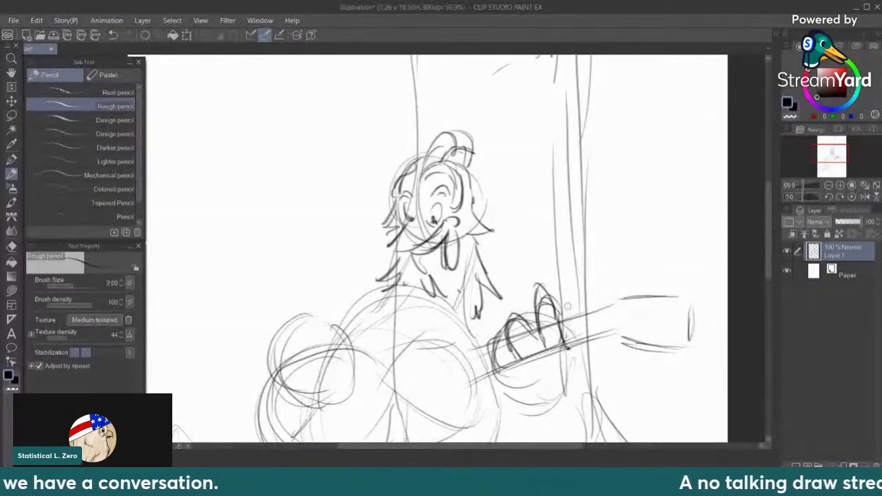
# Draw the thumb and palm of the hand gripping the guitar neck, and add strokes to the cheek feathers and comb
pyautogui.moveTo(576, 336)
pyautogui.mouseDown()
pyautogui.moveTo(565, 356)
pyautogui.moveTo(601, 345)
pyautogui.moveTo(568, 374)
pyautogui.moveTo(609, 352)
pyautogui.moveTo(570, 376)
pyautogui.mouseUp()
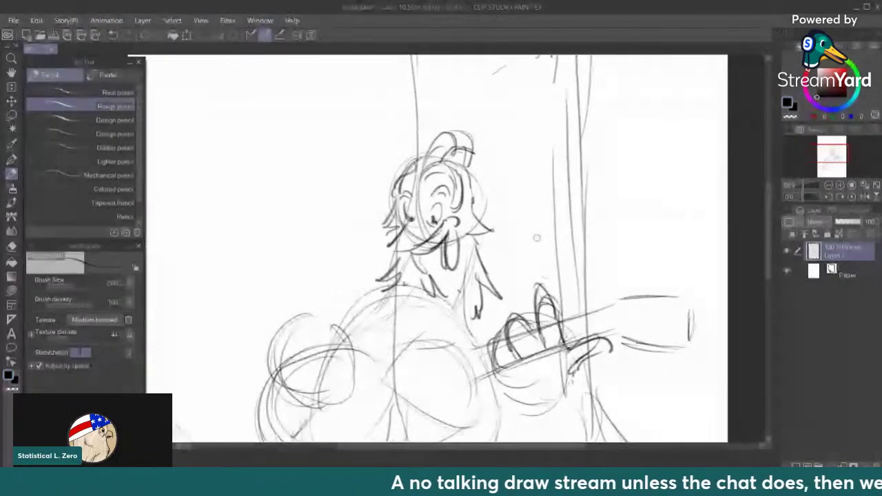
pyautogui.moveTo(496, 366)
pyautogui.mouseDown()
pyautogui.moveTo(527, 398)
pyautogui.moveTo(575, 377)
pyautogui.mouseUp()
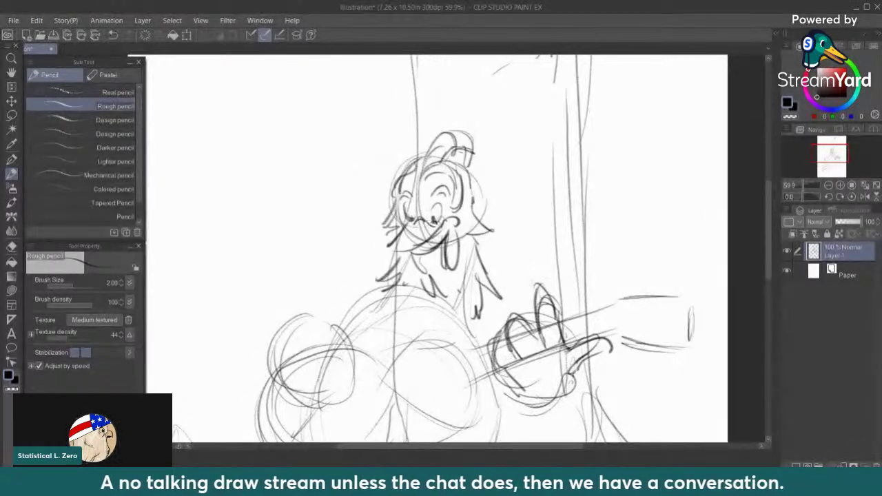
pyautogui.moveTo(491, 228); pyautogui.dragTo(486, 251)
pyautogui.moveTo(441, 134)
pyautogui.mouseDown()
pyautogui.moveTo(437, 171)
pyautogui.moveTo(476, 149)
pyautogui.mouseUp()
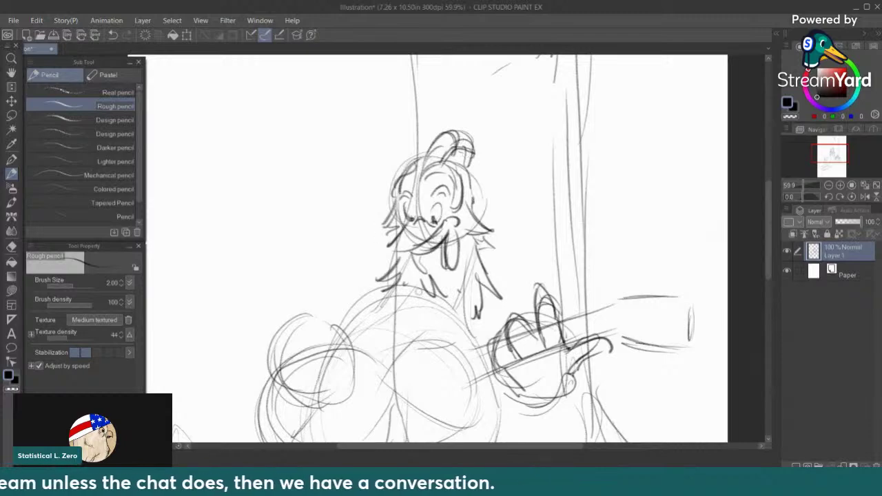
# Draw the curved outline of the guitar body across the character's belly
pyautogui.scroll(-5, 329, 372)
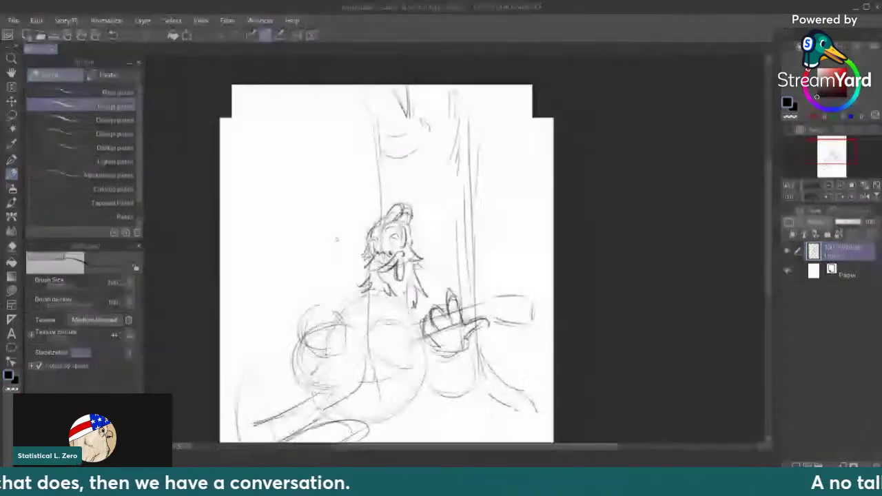
pyautogui.scroll(2, 354, 402)
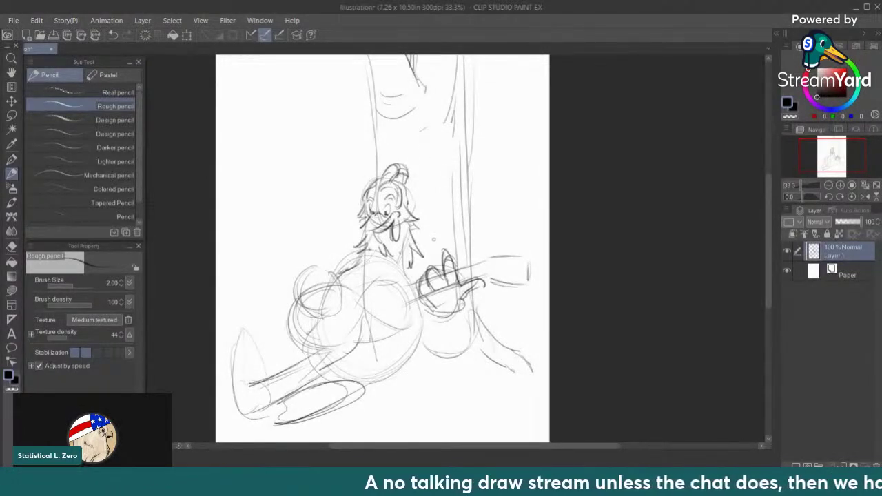
pyautogui.moveTo(406, 284); pyautogui.dragTo(357, 284)
pyautogui.moveTo(396, 278); pyautogui.dragTo(345, 289)
pyautogui.moveTo(417, 303)
pyautogui.mouseDown()
pyautogui.moveTo(400, 331)
pyautogui.moveTo(307, 358)
pyautogui.moveTo(293, 304)
pyautogui.moveTo(327, 357)
pyautogui.moveTo(410, 316)
pyautogui.mouseUp()
pyautogui.moveTo(357, 297); pyautogui.dragTo(343, 318)
# Draw the strumming hand's palm and fingers over the guitar body, with the rounded arm contour behind it
pyautogui.moveTo(331, 322); pyautogui.dragTo(356, 316)
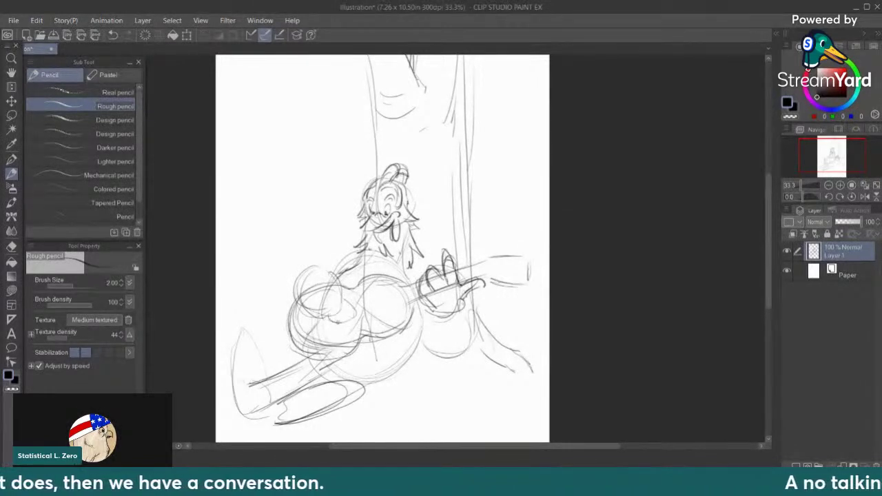
pyautogui.moveTo(330, 282)
pyautogui.mouseDown()
pyautogui.moveTo(323, 309)
pyautogui.moveTo(336, 318)
pyautogui.mouseUp()
pyautogui.moveTo(328, 284); pyautogui.dragTo(320, 306)
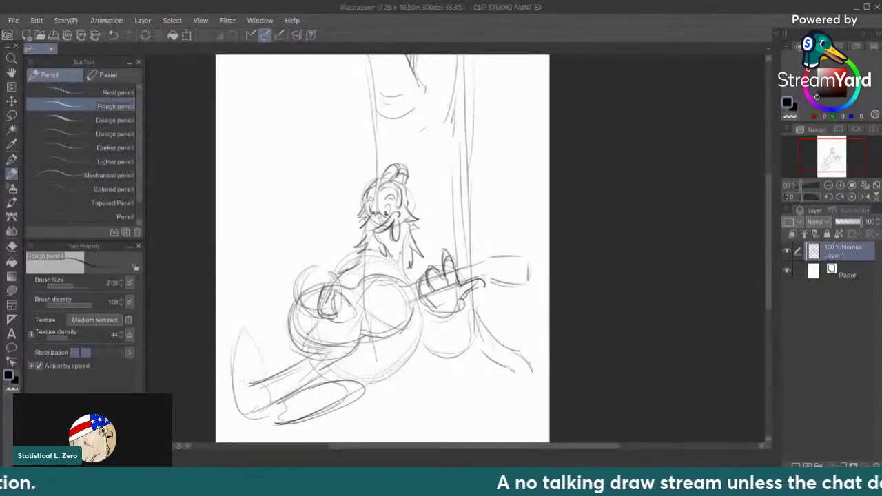
pyautogui.moveTo(356, 283); pyautogui.dragTo(343, 305)
pyautogui.moveTo(354, 284)
pyautogui.mouseDown()
pyautogui.moveTo(342, 302)
pyautogui.moveTo(311, 313)
pyautogui.moveTo(333, 278)
pyautogui.mouseUp()
pyautogui.moveTo(307, 270)
pyautogui.mouseDown()
pyautogui.moveTo(329, 282)
pyautogui.moveTo(350, 262)
pyautogui.mouseUp()
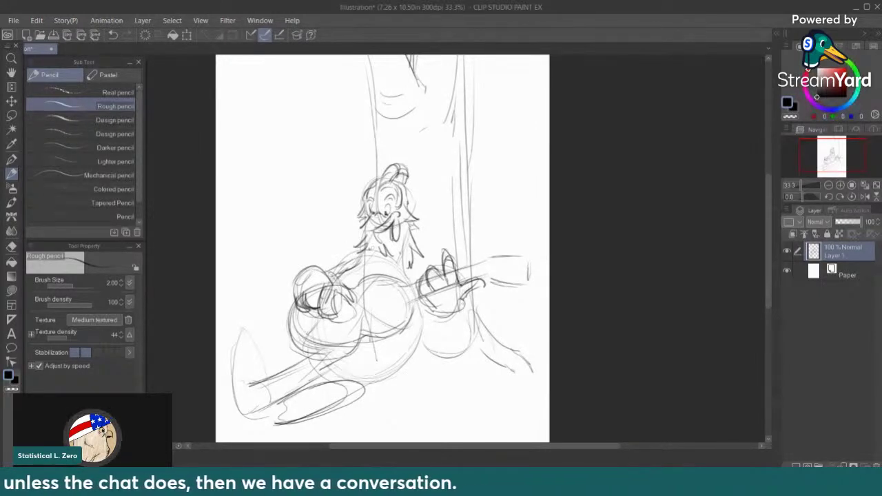
# Draw long, spread toes and the heel on the upturned foot at the end of the outstretched leg
pyautogui.scroll(-4, 488, 142)
pyautogui.scroll(2, 394, 210)
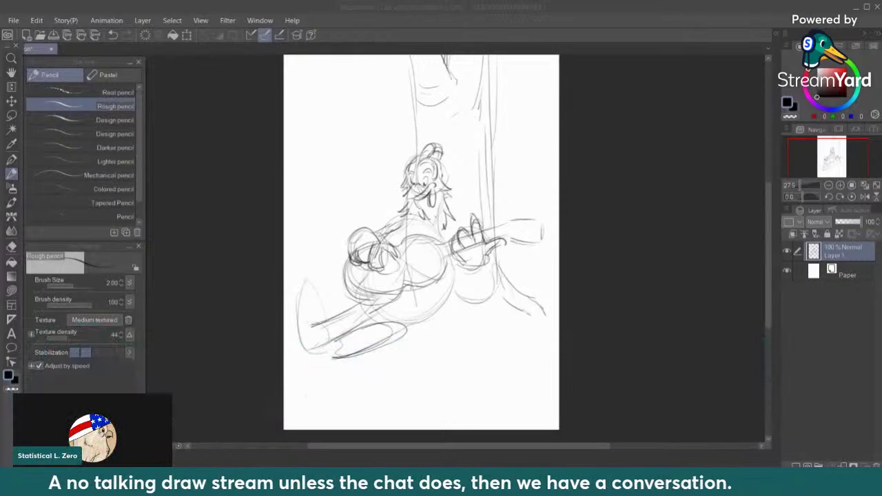
pyautogui.click(347, 305)
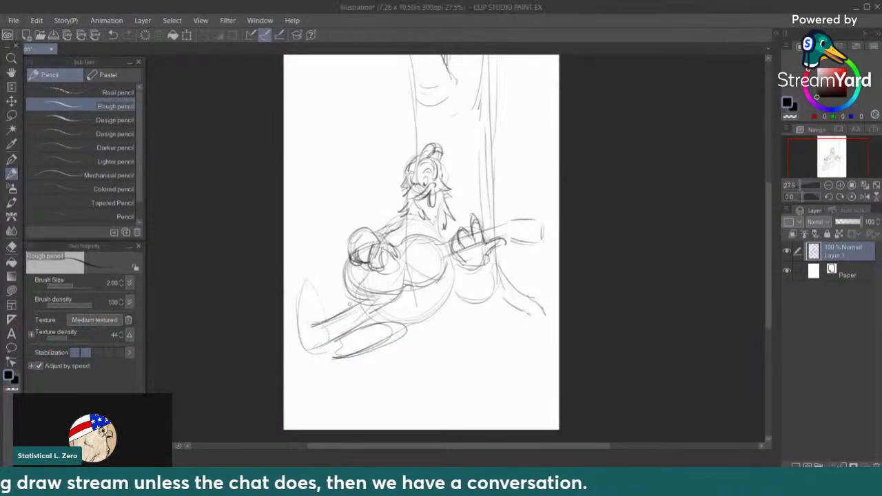
pyautogui.moveTo(324, 315); pyautogui.dragTo(325, 277)
pyautogui.moveTo(320, 274)
pyautogui.mouseDown()
pyautogui.moveTo(313, 324)
pyautogui.moveTo(297, 276)
pyautogui.moveTo(306, 322)
pyautogui.mouseUp()
pyautogui.moveTo(302, 287)
pyautogui.mouseDown()
pyautogui.moveTo(287, 321)
pyautogui.moveTo(298, 353)
pyautogui.mouseUp()
pyautogui.moveTo(296, 354); pyautogui.dragTo(313, 347)
# Add jagged feathers along the outstretched leg and darken the lower contour of the belly
pyautogui.moveTo(323, 310)
pyautogui.mouseDown()
pyautogui.moveTo(314, 344)
pyautogui.moveTo(354, 318)
pyautogui.mouseUp()
pyautogui.moveTo(321, 336)
pyautogui.mouseDown()
pyautogui.moveTo(353, 319)
pyautogui.moveTo(340, 303)
pyautogui.moveTo(363, 318)
pyautogui.mouseUp()
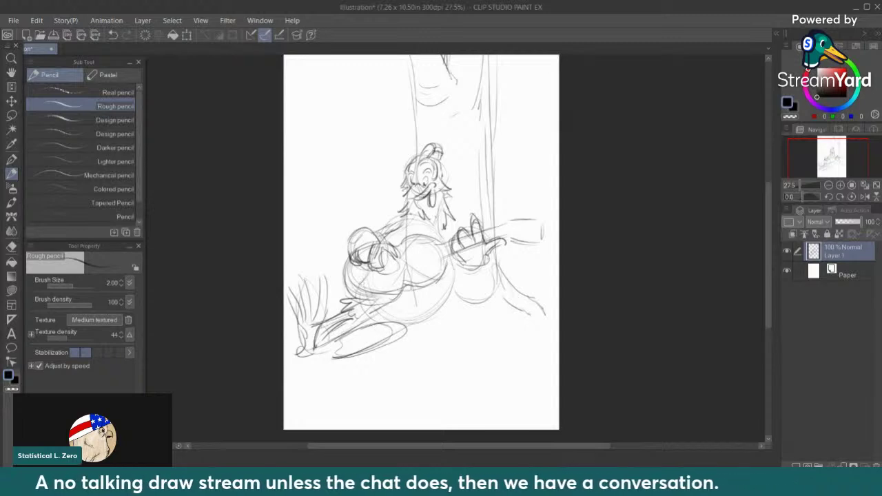
pyautogui.moveTo(451, 278); pyautogui.dragTo(430, 307)
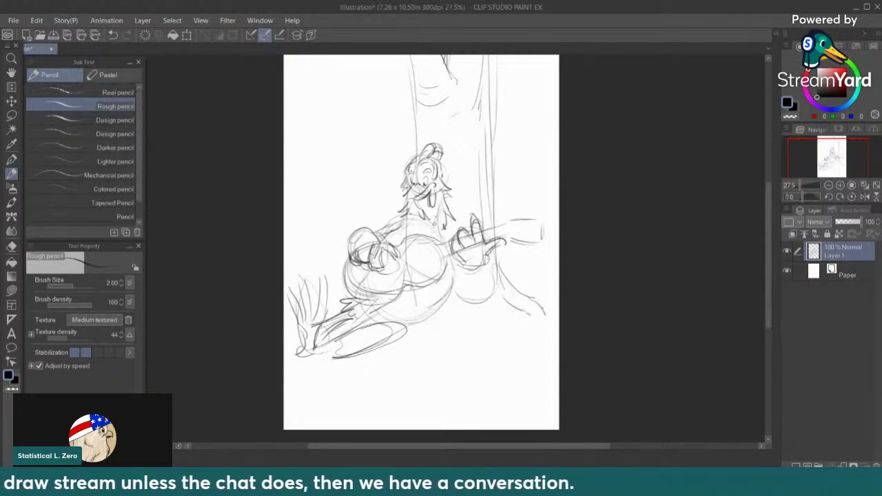
pyautogui.moveTo(451, 289)
pyautogui.mouseDown()
pyautogui.moveTo(441, 306)
pyautogui.moveTo(383, 316)
pyautogui.mouseUp()
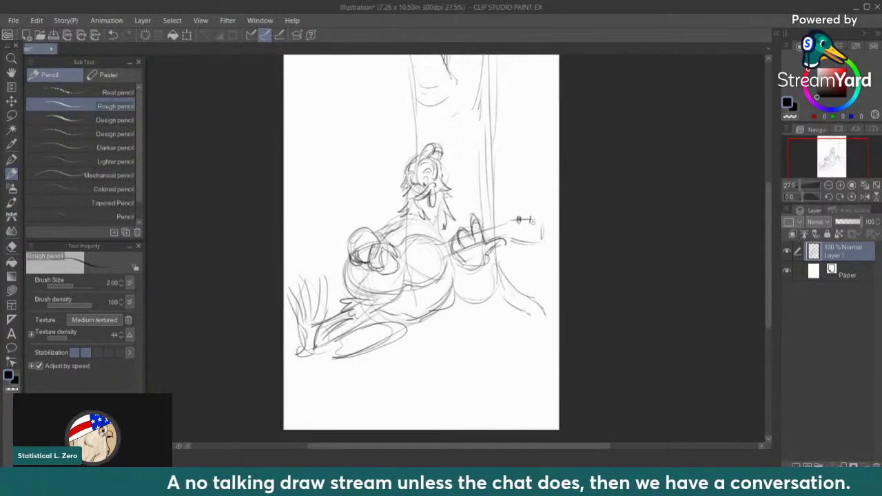
# Add tuning pegs to the guitar's headstock and draw the strings across the body towards the gripping hand
pyautogui.moveTo(533, 217); pyautogui.dragTo(532, 223)
pyautogui.moveTo(519, 230); pyautogui.dragTo(521, 235)
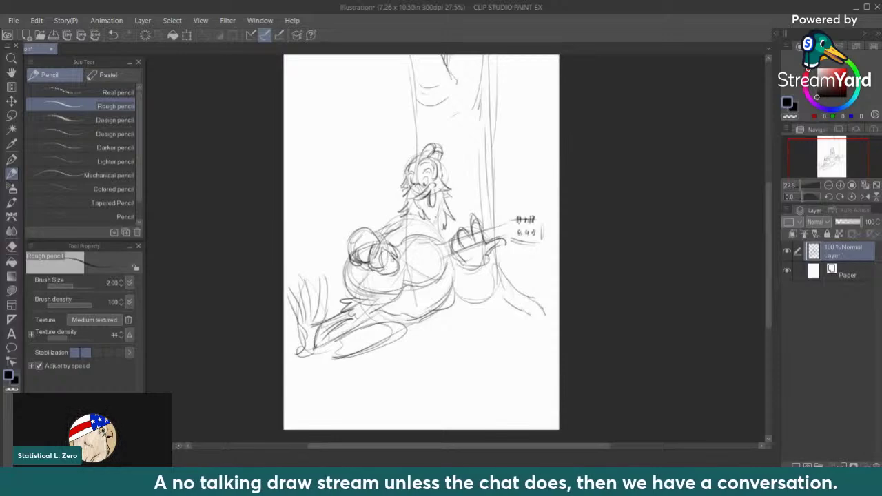
pyautogui.moveTo(386, 262); pyautogui.dragTo(456, 246)
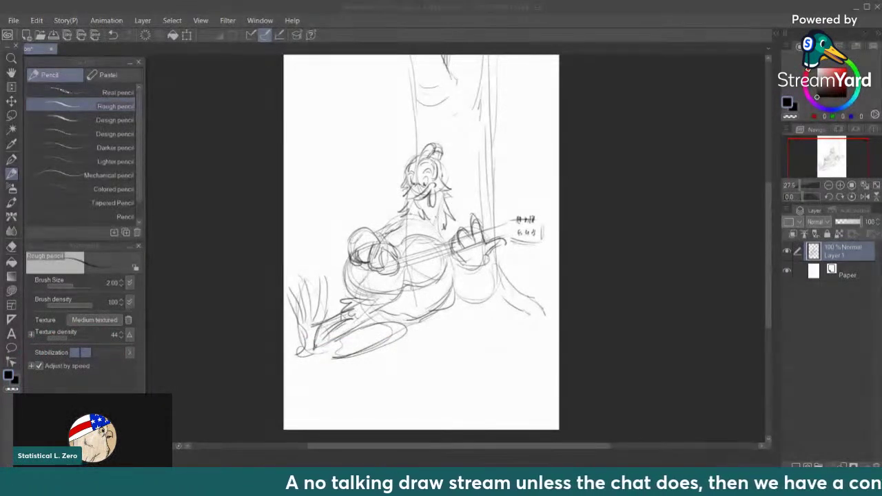
# Turn the lower oval into the second feathered leg with jagged strokes, and darken the first leg's lines
pyautogui.moveTo(345, 334)
pyautogui.mouseDown()
pyautogui.moveTo(390, 308)
pyautogui.moveTo(368, 334)
pyautogui.moveTo(411, 321)
pyautogui.moveTo(381, 345)
pyautogui.moveTo(344, 354)
pyautogui.moveTo(372, 347)
pyautogui.moveTo(349, 343)
pyautogui.mouseUp()
pyautogui.moveTo(413, 318); pyautogui.dragTo(383, 334)
pyautogui.moveTo(412, 332); pyautogui.dragTo(368, 347)
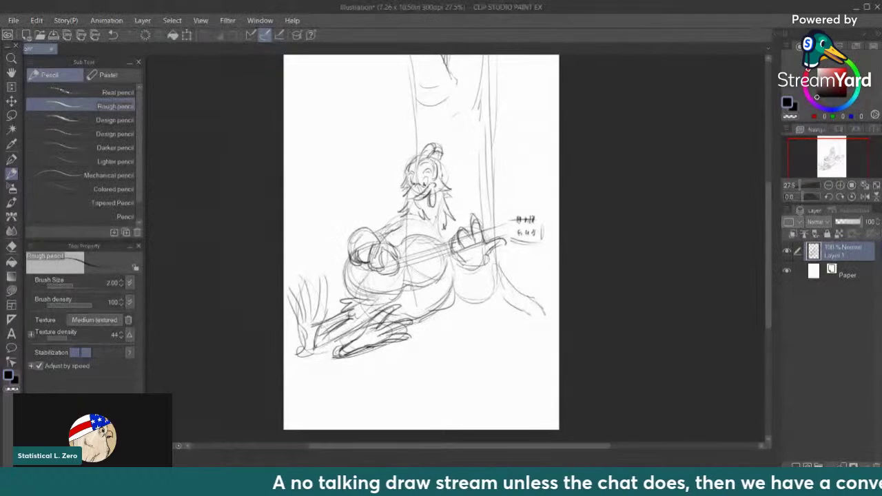
pyautogui.moveTo(346, 320); pyautogui.dragTo(310, 335)
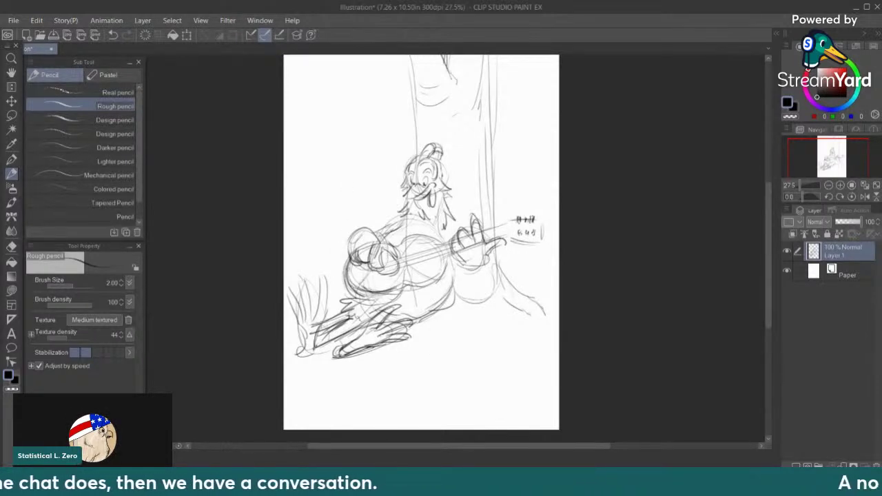
# Darken the rounded elbow beneath the gripping hand and redefine the strumming hand's fingers
pyautogui.moveTo(398, 296)
pyautogui.mouseDown()
pyautogui.moveTo(443, 275)
pyautogui.moveTo(421, 293)
pyautogui.mouseUp()
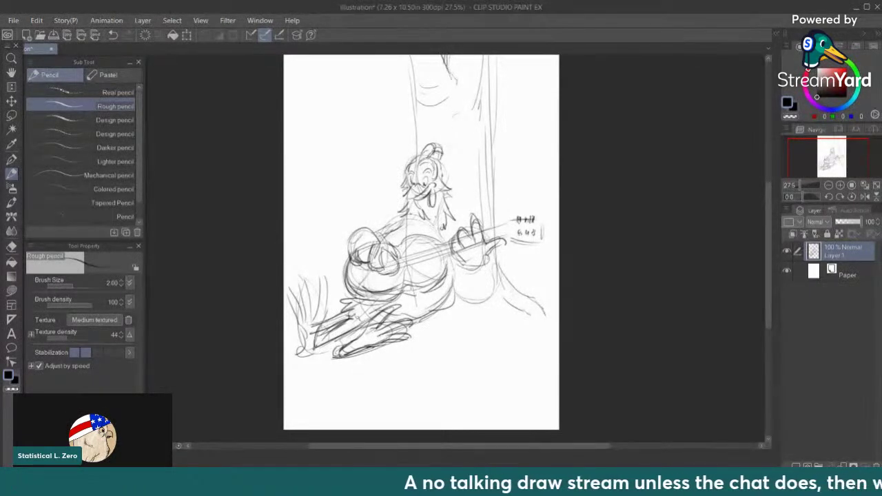
pyautogui.moveTo(459, 265); pyautogui.dragTo(485, 274)
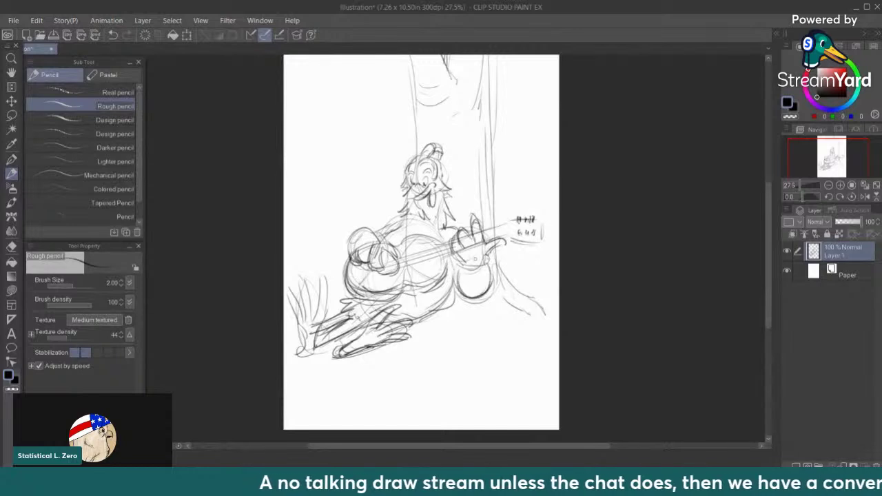
pyautogui.moveTo(369, 228)
pyautogui.mouseDown()
pyautogui.moveTo(367, 257)
pyautogui.moveTo(353, 264)
pyautogui.moveTo(378, 269)
pyautogui.moveTo(368, 271)
pyautogui.mouseUp()
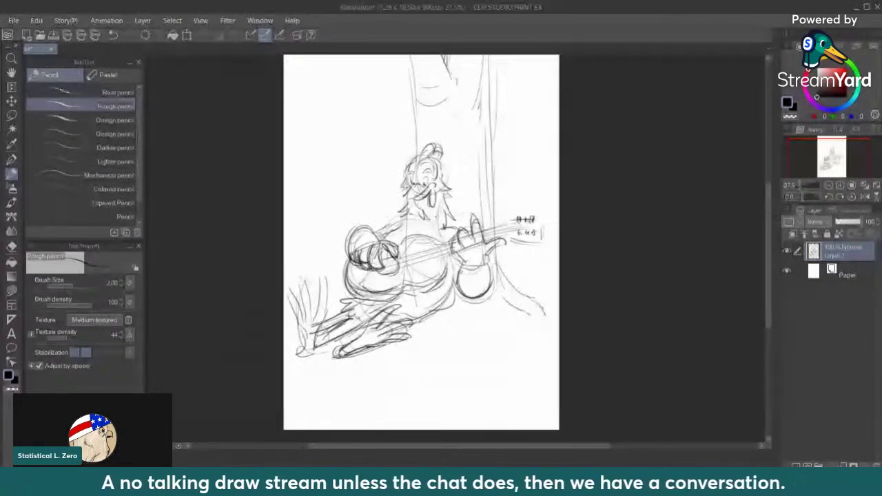
# Draw pointed tail feathers fanning out behind the character at the base of the tree
pyautogui.moveTo(455, 290); pyautogui.dragTo(413, 321)
pyautogui.moveTo(455, 305); pyautogui.dragTo(438, 321)
pyautogui.moveTo(441, 321); pyautogui.dragTo(496, 318)
pyautogui.moveTo(438, 324); pyautogui.dragTo(466, 332)
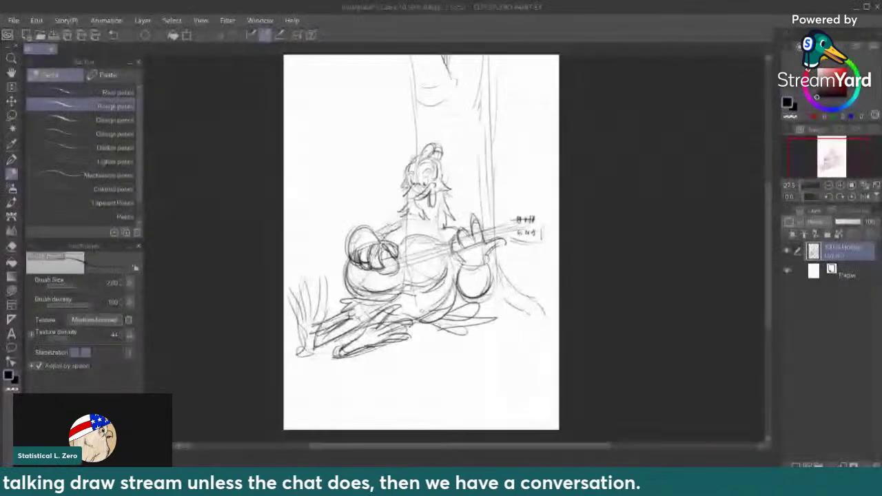
# Erase the upper left edge of the trunk and draw a thick branch growing out from it
pyautogui.scroll(-2, 417, 221)
pyautogui.scroll(2, 403, 137)
pyautogui.scroll(-2, 403, 138)
pyautogui.scroll(1, 420, 228)
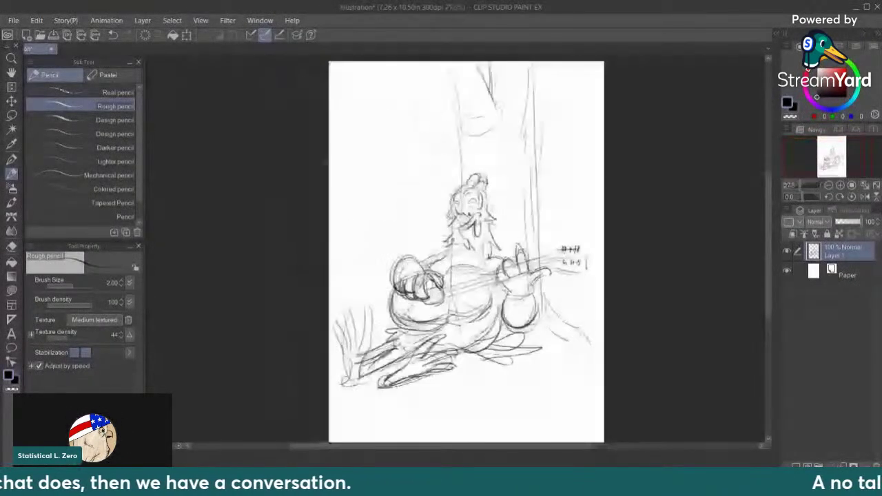
pyautogui.scroll(1, 423, 130)
pyautogui.scroll(-2, 423, 131)
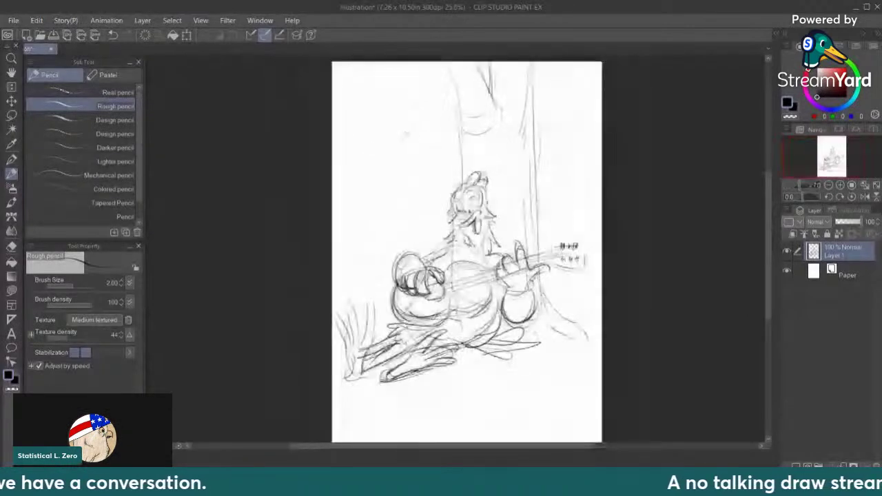
pyautogui.scroll(1, 424, 131)
pyautogui.press('e')
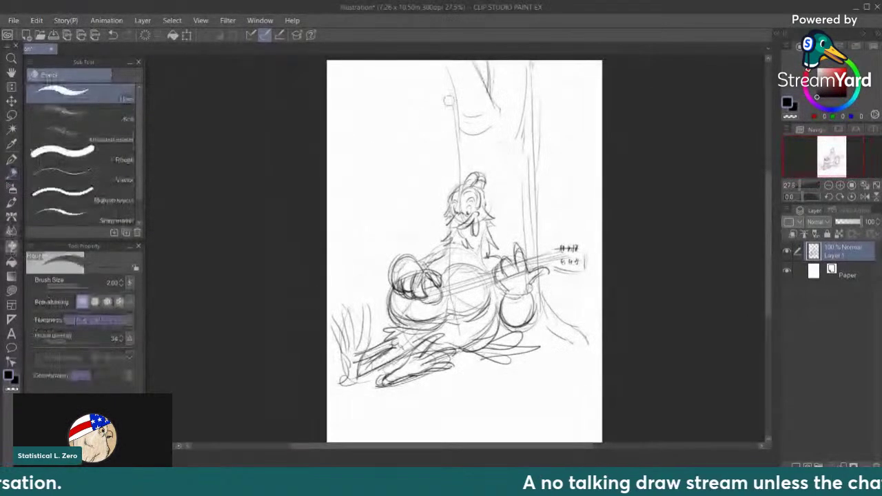
pyautogui.press('p')
pyautogui.moveTo(495, 113)
pyautogui.mouseDown()
pyautogui.moveTo(443, 86)
pyautogui.moveTo(407, 51)
pyautogui.moveTo(425, 108)
pyautogui.mouseUp()
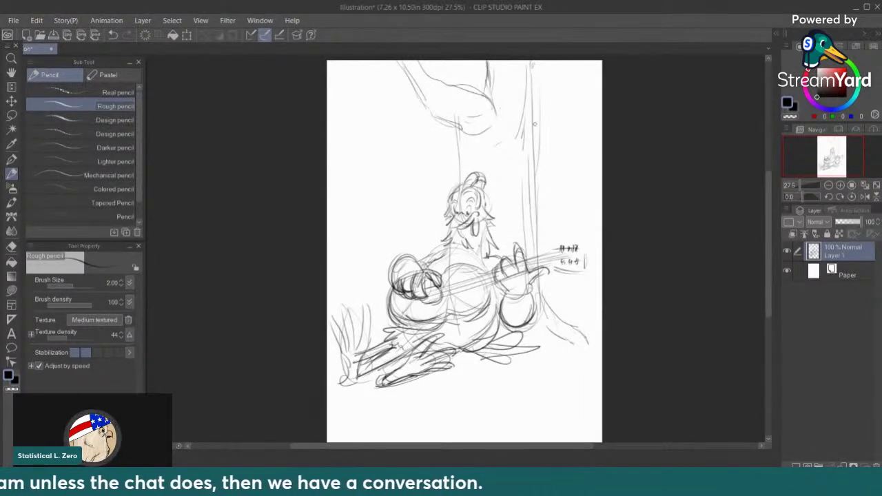
# Draw two forking branches on the trunk's right side and strengthen the trunk edge below them
pyautogui.moveTo(537, 181)
pyautogui.mouseDown()
pyautogui.moveTo(574, 128)
pyautogui.moveTo(548, 162)
pyautogui.moveTo(602, 116)
pyautogui.mouseUp()
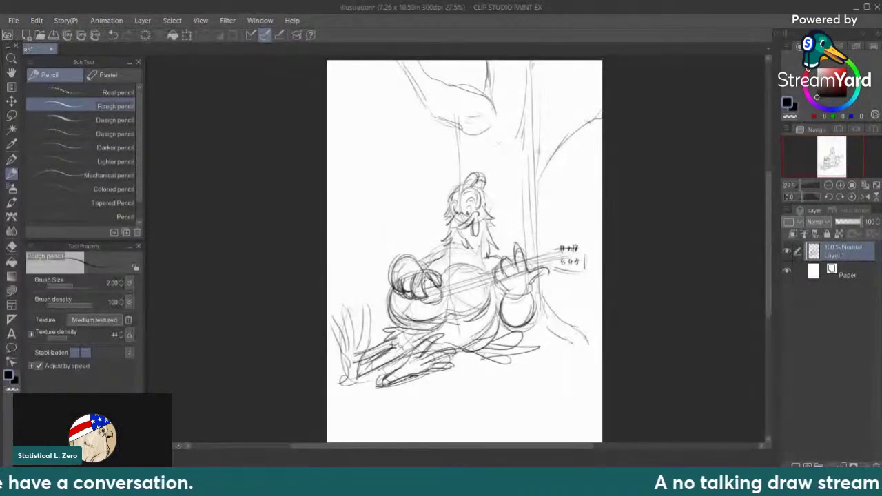
pyautogui.moveTo(596, 77)
pyautogui.mouseDown()
pyautogui.moveTo(541, 109)
pyautogui.moveTo(541, 60)
pyautogui.mouseUp()
pyautogui.moveTo(536, 113); pyautogui.dragTo(581, 99)
pyautogui.moveTo(544, 168); pyautogui.dragTo(540, 246)
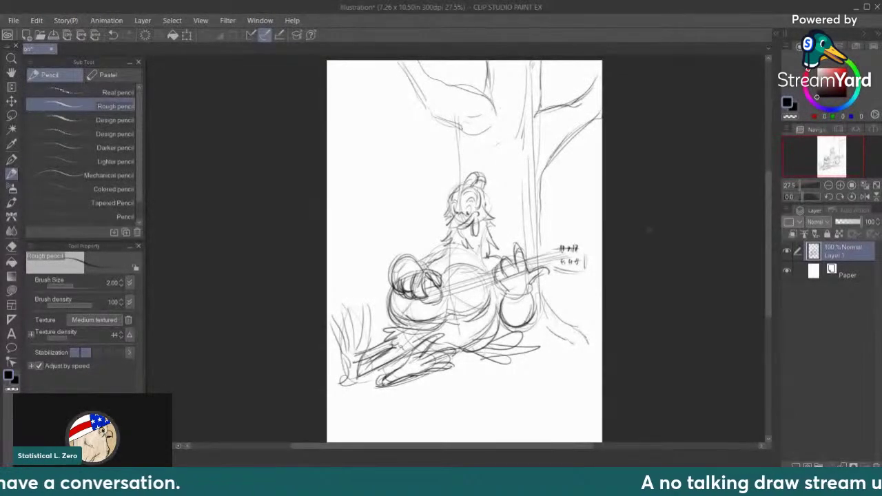
# Lock the sketch layer's transparent pixels and recolour its lines red with Lasso fill
pyautogui.scroll(-1, 648, 230)
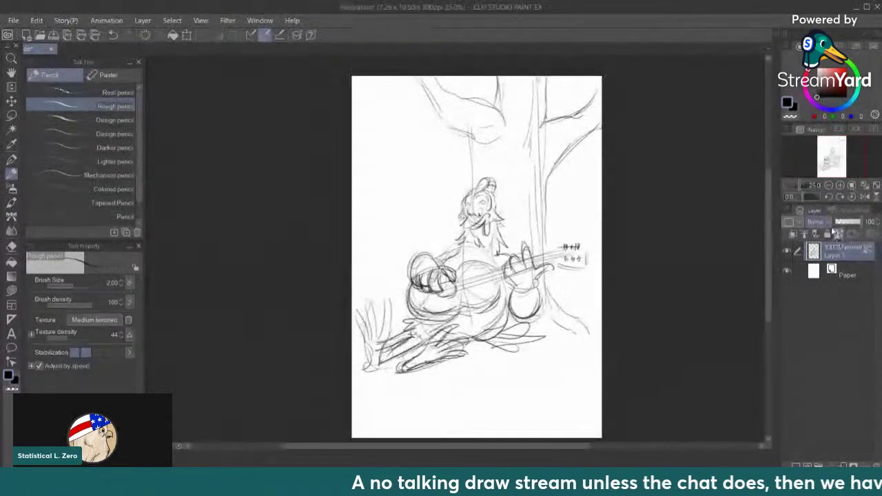
pyautogui.press('u')
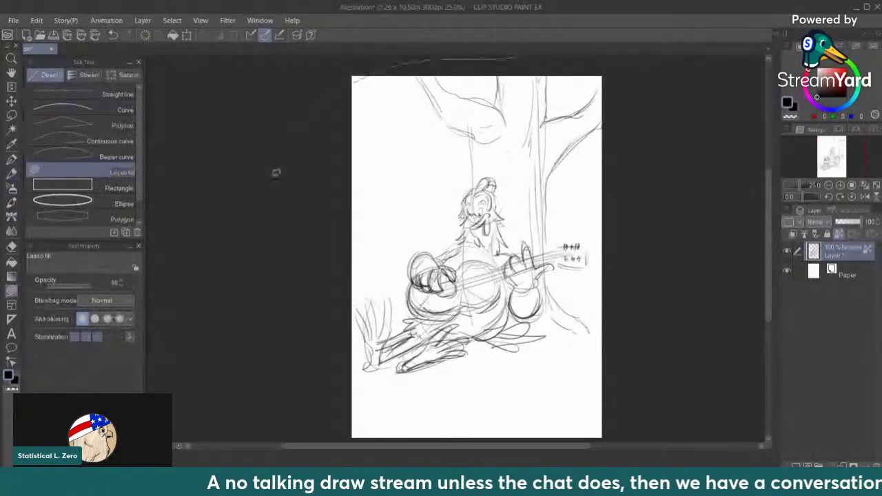
pyautogui.click(846, 68)
pyautogui.moveTo(560, 66)
pyautogui.mouseDown()
pyautogui.moveTo(296, 285)
pyautogui.moveTo(729, 160)
pyautogui.mouseUp()
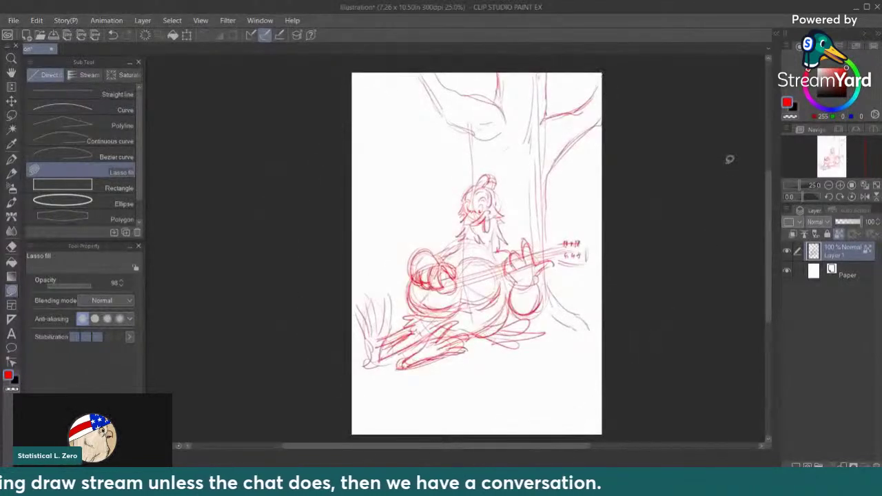
# Add a new layer above the sketch and lower Layer 1's opacity to 38%
pyautogui.hotkey('ctrl', 'shift', 'n')
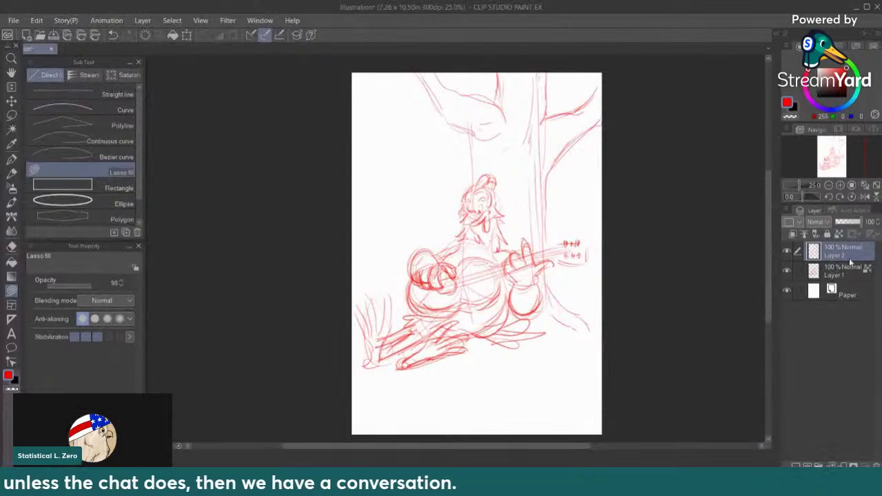
pyautogui.moveTo(842, 222)
pyautogui.mouseDown()
pyautogui.moveTo(867, 227)
pyautogui.moveTo(849, 225)
pyautogui.mouseUp()
pyautogui.click(850, 270)
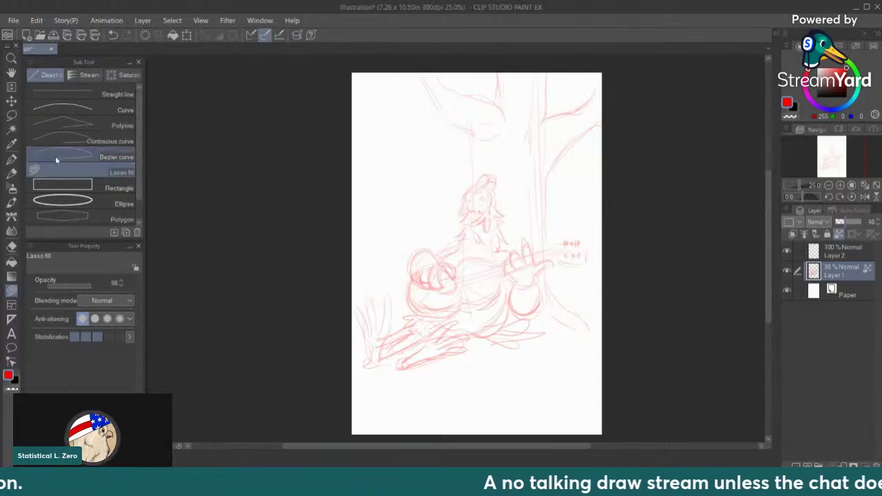
# Select the G-pen with black as the drawing colour for inking the character's head
pyautogui.click(11, 158)
pyautogui.press('x')
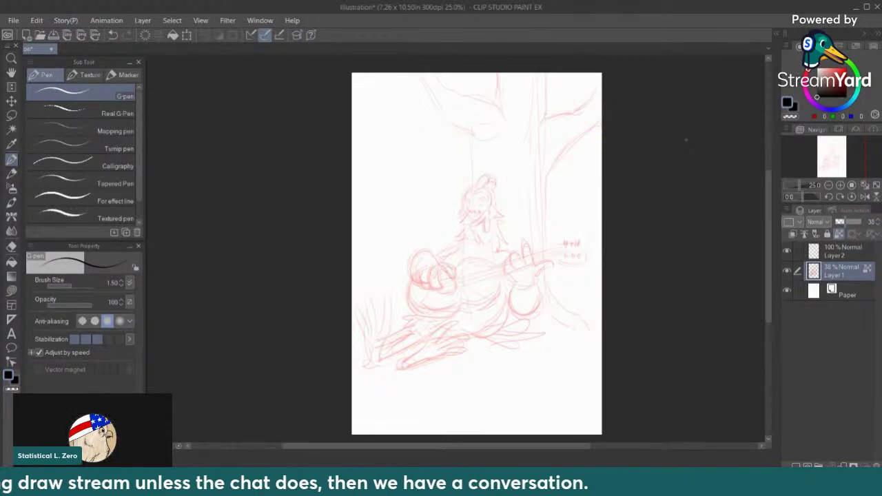
pyautogui.scroll(1, 558, 193)
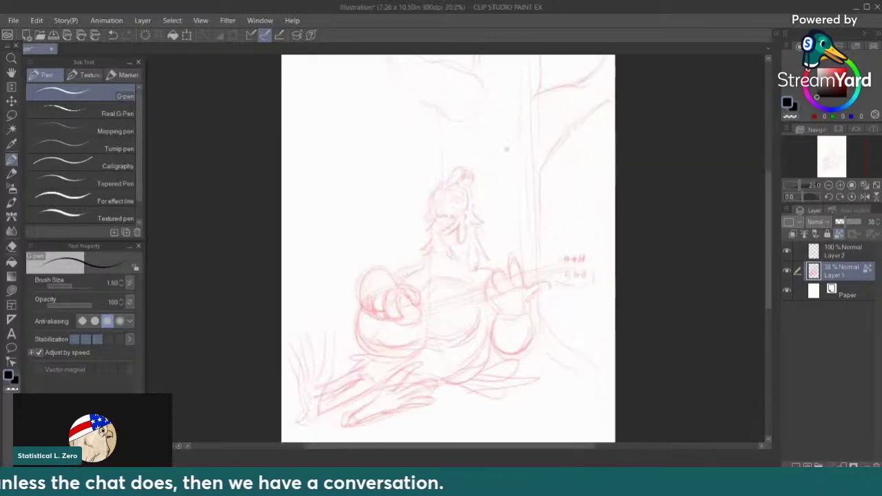
pyautogui.scroll(1, 422, 172)
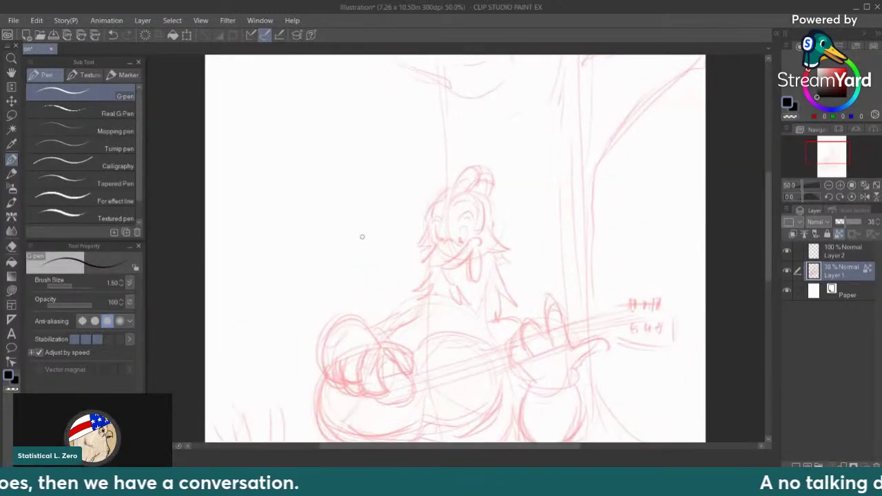
# Make Layer 2 active, switch to the black Rough pencil and draw the bird's eyes with small dark pupils over the red sketch
pyautogui.scroll(1, 361, 236)
pyautogui.scroll(8, 462, 241)
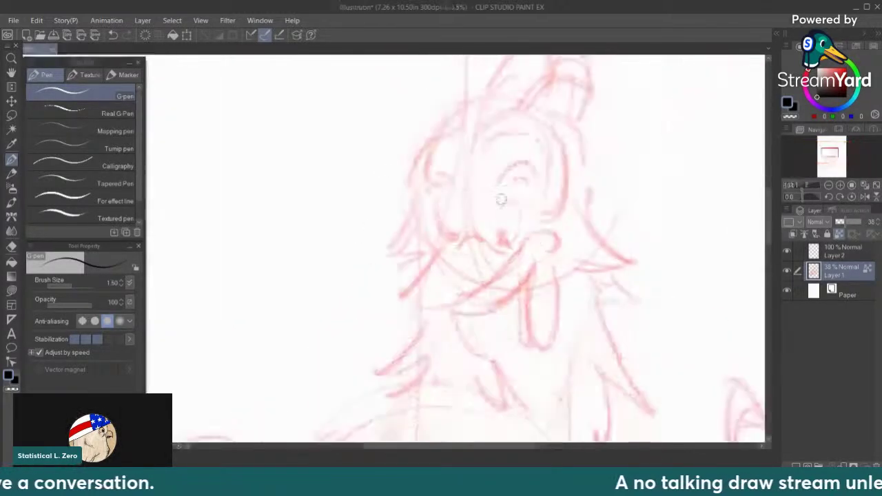
pyautogui.click(843, 254)
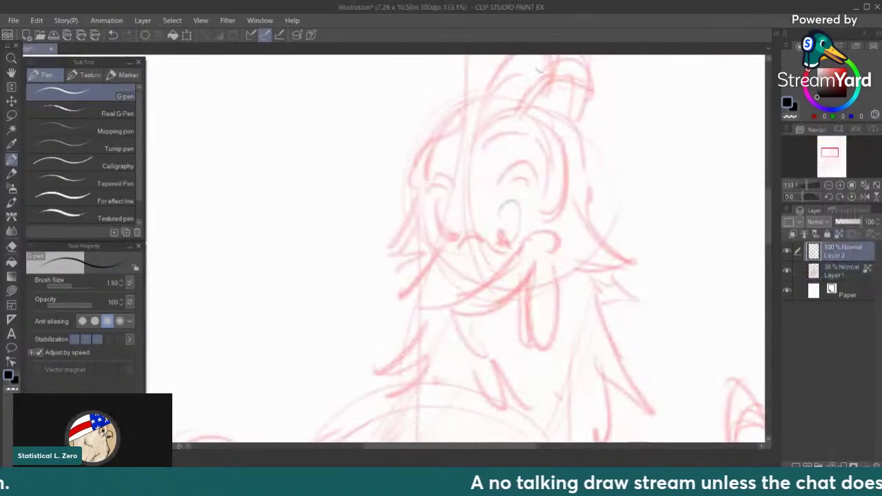
pyautogui.moveTo(497, 210); pyautogui.dragTo(513, 196)
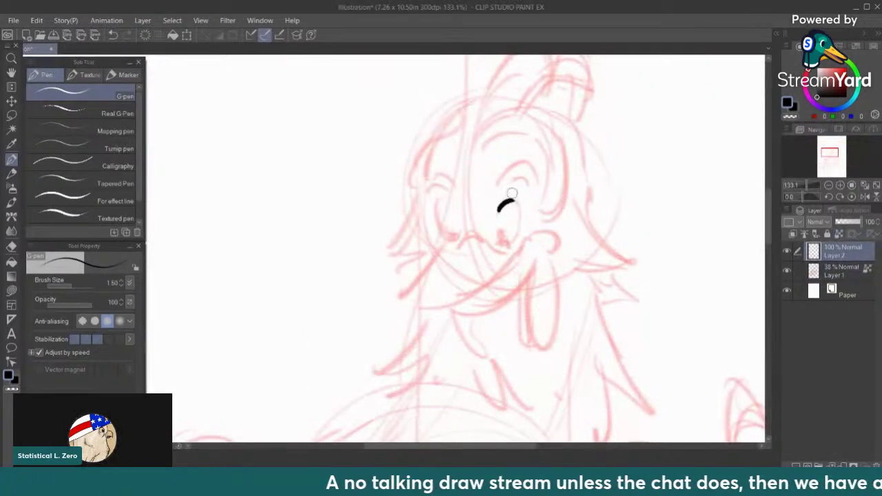
pyautogui.hotkey('ctrl', 'z')
pyautogui.press('p')
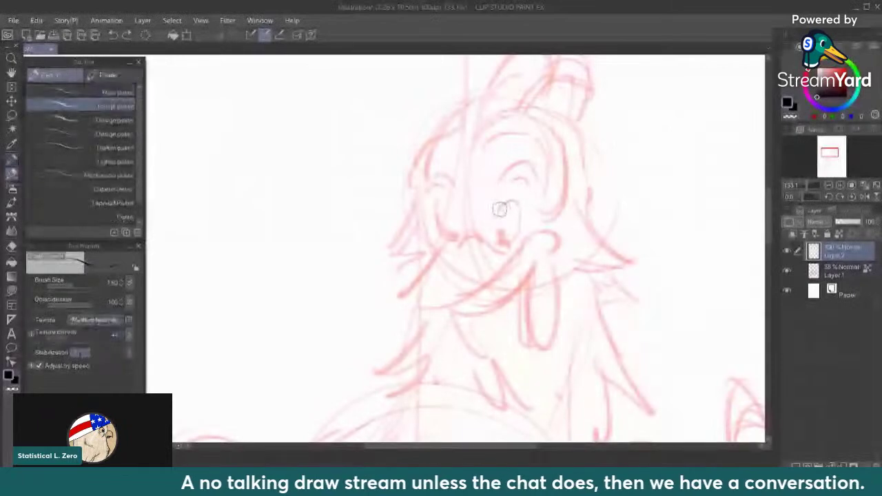
pyautogui.moveTo(498, 209)
pyautogui.mouseDown()
pyautogui.moveTo(513, 199)
pyautogui.moveTo(522, 214)
pyautogui.moveTo(520, 231)
pyautogui.moveTo(503, 239)
pyautogui.moveTo(495, 227)
pyautogui.moveTo(513, 199)
pyautogui.moveTo(518, 210)
pyautogui.mouseUp()
# Draw the bird's beak with its sloping upper edge, curved smiling mouth line, curled mouth corner and lower bill
pyautogui.moveTo(455, 214)
pyautogui.mouseDown()
pyautogui.moveTo(448, 235)
pyautogui.moveTo(482, 226)
pyautogui.moveTo(434, 249)
pyautogui.moveTo(439, 240)
pyautogui.moveTo(398, 290)
pyautogui.mouseUp()
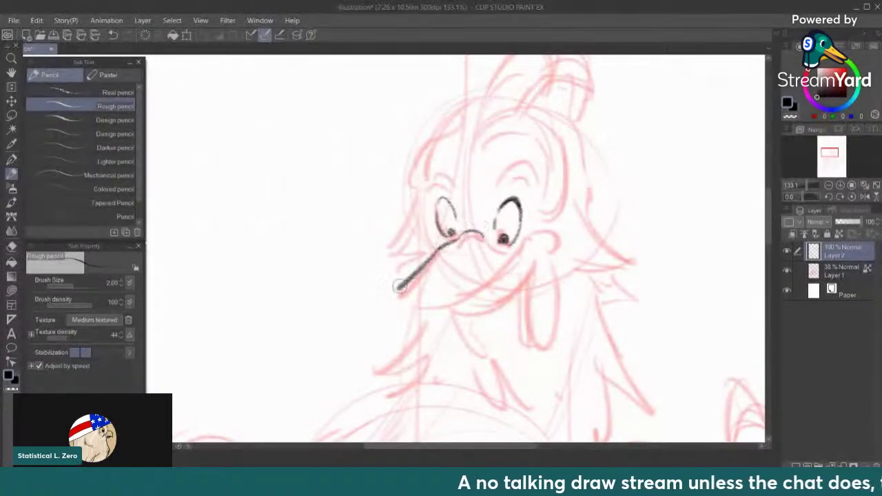
pyautogui.hotkey('ctrl', 'z')
pyautogui.hotkey('ctrl', 'z')
pyautogui.moveTo(438, 249); pyautogui.dragTo(406, 297)
pyautogui.hotkey('ctrl', 'z')
pyautogui.moveTo(438, 249)
pyautogui.mouseDown()
pyautogui.moveTo(482, 290)
pyautogui.moveTo(554, 242)
pyautogui.mouseUp()
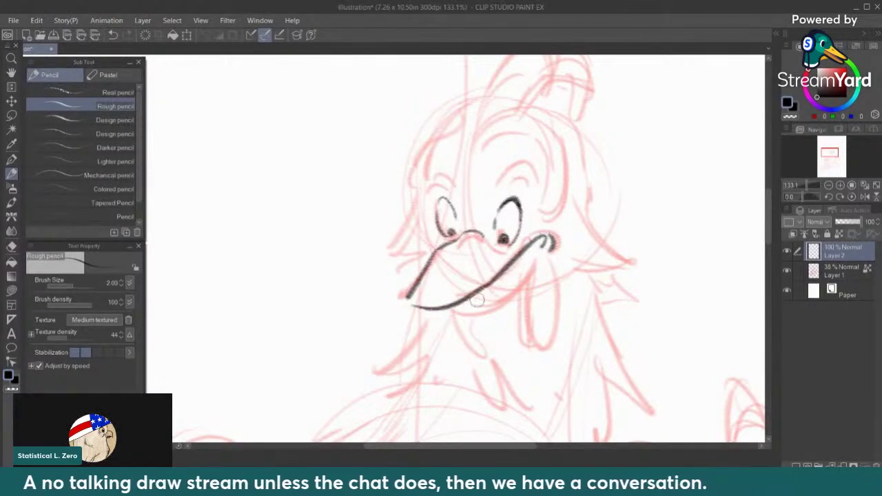
pyautogui.moveTo(469, 311); pyautogui.dragTo(533, 246)
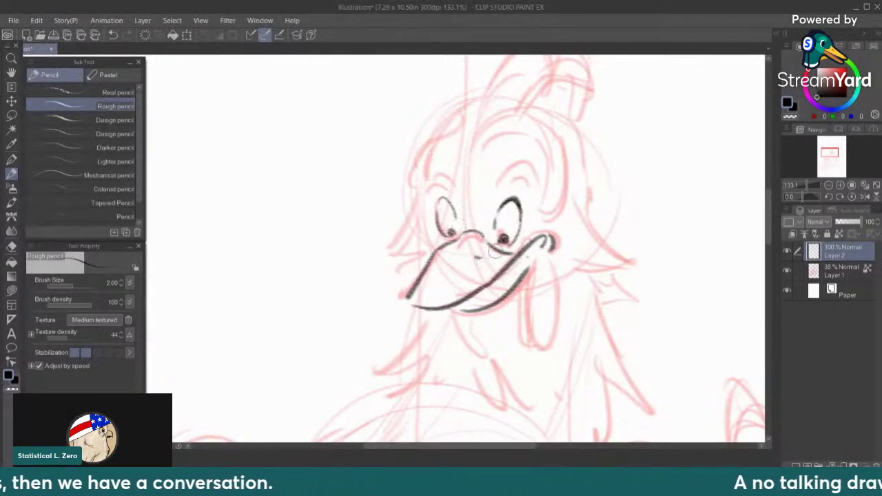
# Draw an arched brow above each eye and the curved face marking looping over the larger eye
pyautogui.moveTo(494, 186); pyautogui.dragTo(536, 177)
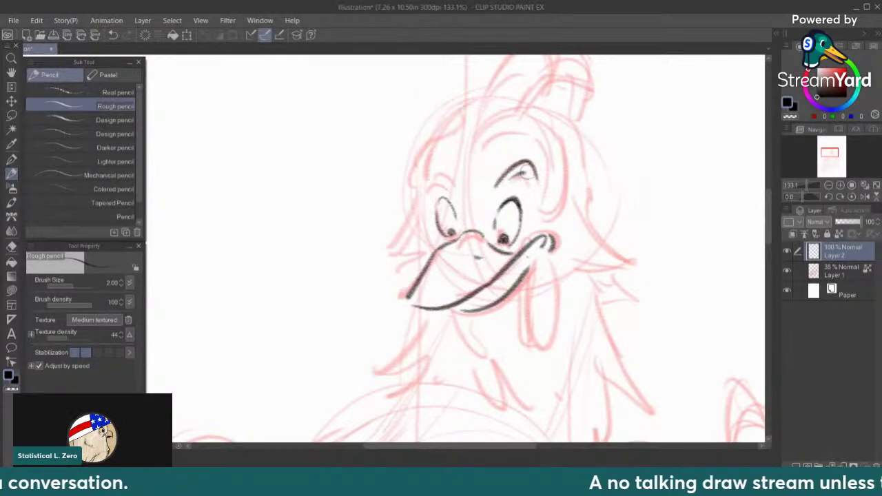
pyautogui.moveTo(428, 178); pyautogui.dragTo(452, 188)
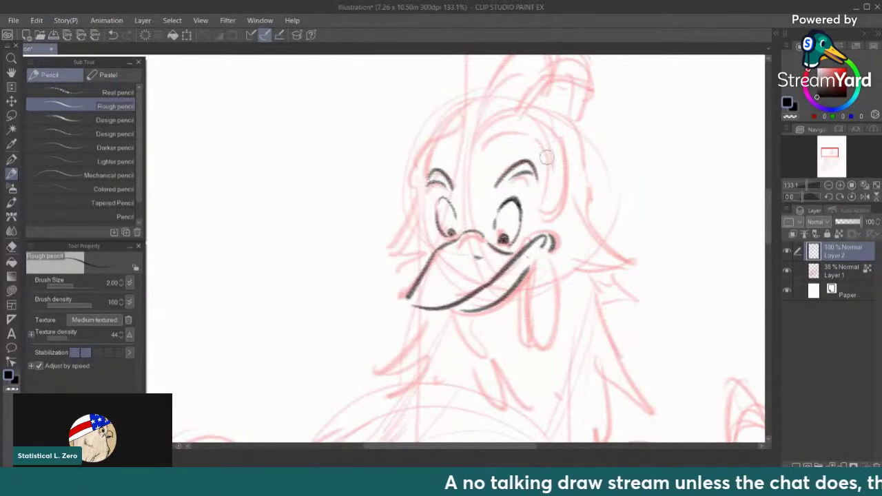
pyautogui.scroll(-2, 346, 145)
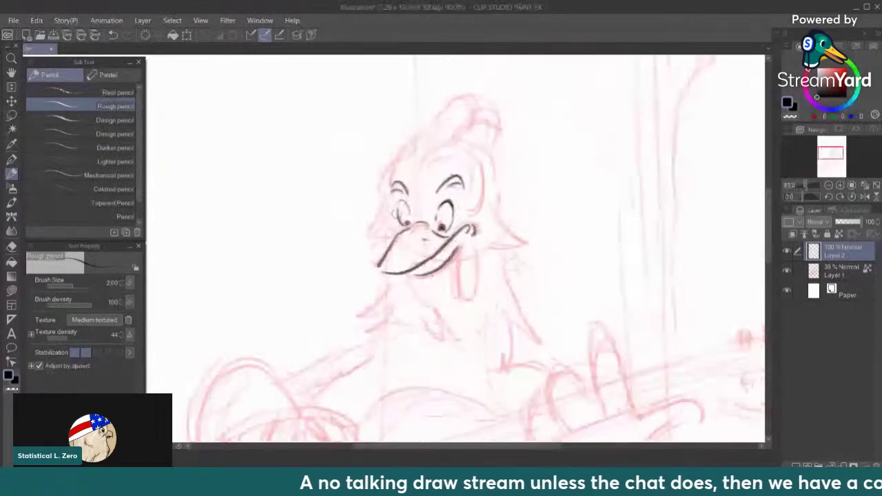
pyautogui.moveTo(427, 147); pyautogui.dragTo(496, 164)
pyautogui.hotkey('ctrl', 'z')
pyautogui.moveTo(432, 150)
pyautogui.mouseDown()
pyautogui.moveTo(482, 189)
pyautogui.moveTo(480, 212)
pyautogui.moveTo(471, 214)
pyautogui.moveTo(464, 168)
pyautogui.moveTo(440, 167)
pyautogui.moveTo(458, 107)
pyautogui.moveTo(507, 142)
pyautogui.moveTo(472, 137)
pyautogui.moveTo(499, 153)
pyautogui.moveTo(489, 151)
pyautogui.mouseUp()
# Draw the comb on top of the head, the head outline and the jagged feathers down both sides of the neck
pyautogui.moveTo(454, 105)
pyautogui.mouseDown()
pyautogui.moveTo(512, 120)
pyautogui.moveTo(449, 105)
pyautogui.moveTo(433, 128)
pyautogui.mouseUp()
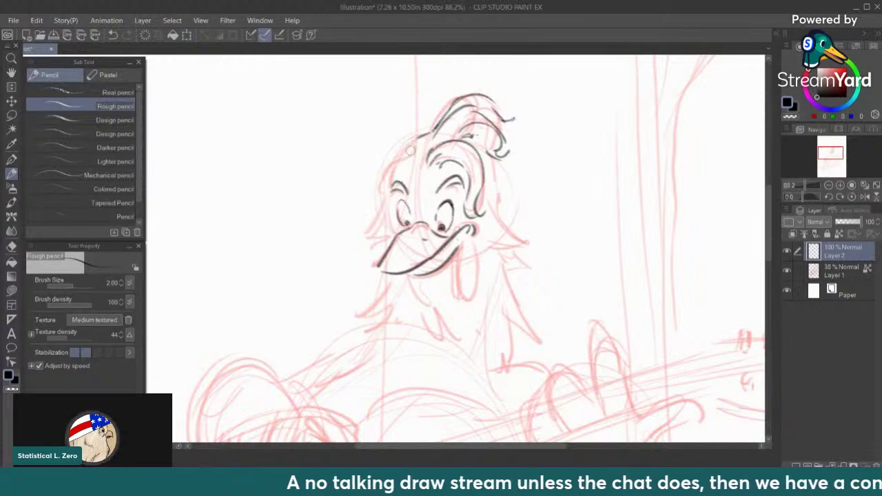
pyautogui.moveTo(421, 135)
pyautogui.mouseDown()
pyautogui.moveTo(382, 179)
pyautogui.moveTo(388, 191)
pyautogui.moveTo(375, 260)
pyautogui.mouseUp()
pyautogui.moveTo(490, 160)
pyautogui.mouseDown()
pyautogui.moveTo(519, 237)
pyautogui.moveTo(497, 231)
pyautogui.moveTo(519, 249)
pyautogui.moveTo(501, 259)
pyautogui.moveTo(544, 338)
pyautogui.mouseUp()
pyautogui.moveTo(508, 316)
pyautogui.mouseDown()
pyautogui.moveTo(532, 337)
pyautogui.moveTo(501, 355)
pyautogui.mouseUp()
pyautogui.moveTo(390, 284)
pyautogui.mouseDown()
pyautogui.moveTo(356, 317)
pyautogui.moveTo(366, 329)
pyautogui.mouseUp()
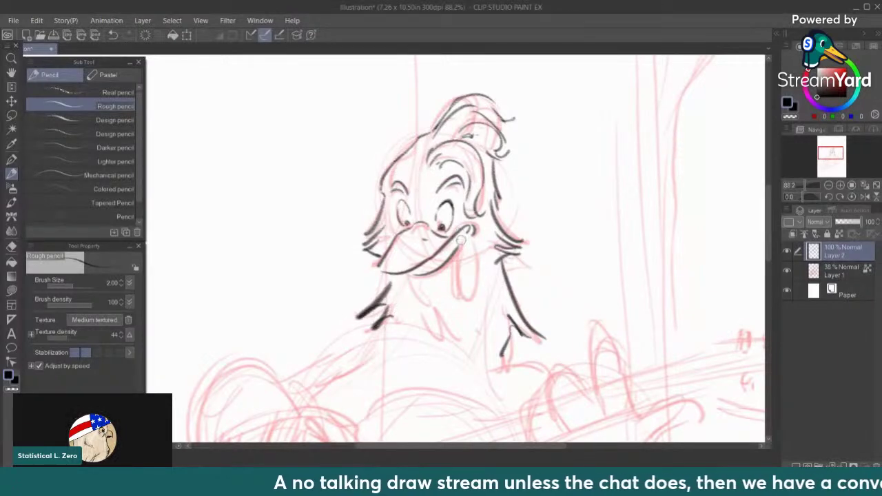
# Draw the long wattle below the mouth corner and a smaller wattle under the front of the beak
pyautogui.moveTo(462, 241)
pyautogui.mouseDown()
pyautogui.moveTo(454, 288)
pyautogui.moveTo(473, 243)
pyautogui.mouseUp()
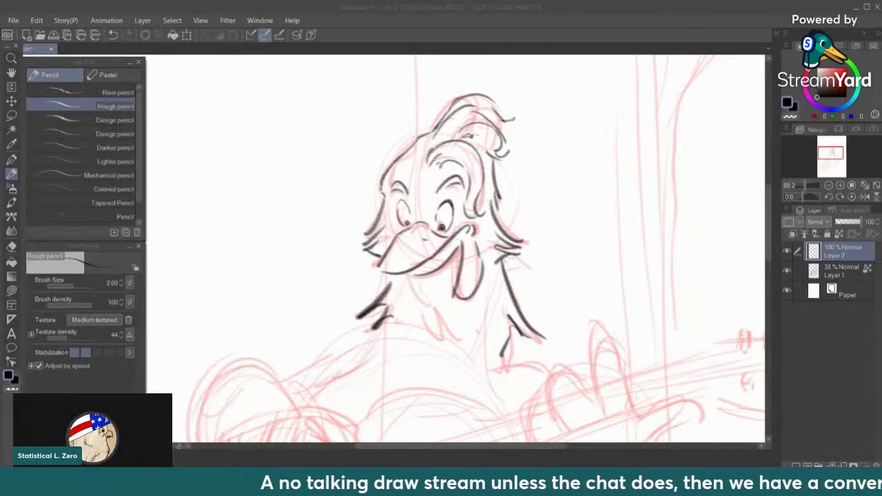
pyautogui.moveTo(434, 297); pyautogui.dragTo(439, 308)
pyautogui.moveTo(413, 276); pyautogui.dragTo(421, 314)
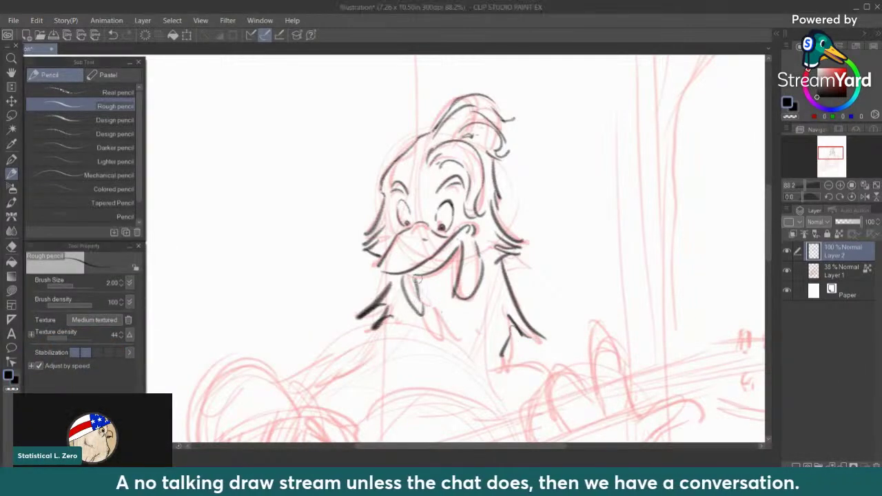
pyautogui.hotkey('ctrl', 'z')
pyautogui.hotkey('ctrl', 'z')
pyautogui.moveTo(399, 275); pyautogui.dragTo(405, 296)
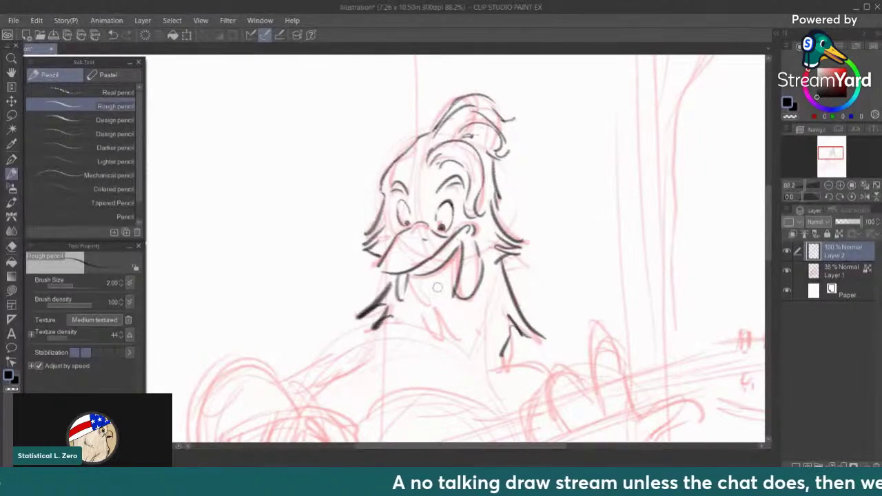
# Draw feather tufts on the chest and the shoulder line leading towards the strumming arm
pyautogui.moveTo(437, 311); pyautogui.dragTo(460, 322)
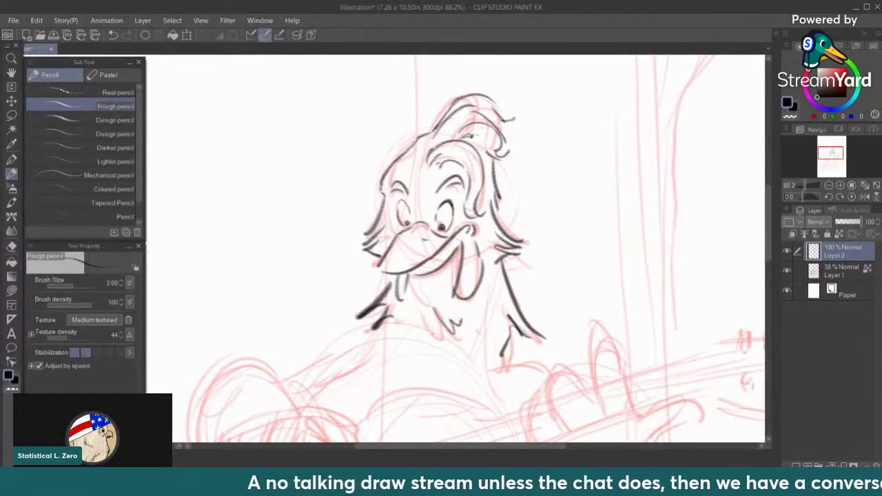
pyautogui.scroll(-2, 202, 167)
pyautogui.scroll(-2, 238, 148)
pyautogui.scroll(3, 342, 303)
pyautogui.moveTo(351, 208)
pyautogui.mouseDown()
pyautogui.moveTo(327, 223)
pyautogui.moveTo(303, 225)
pyautogui.moveTo(293, 239)
pyautogui.moveTo(414, 237)
pyautogui.mouseUp()
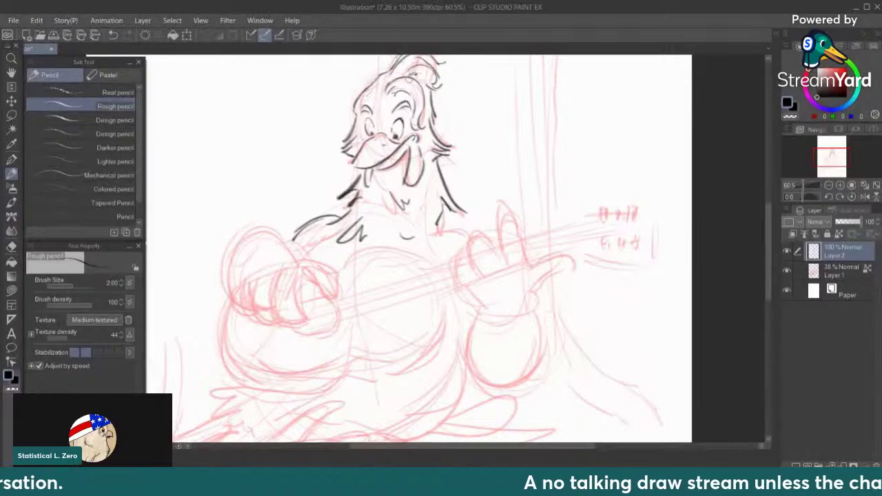
# Add short hatching strokes to the face marking, the comb and the wattles
pyautogui.moveTo(385, 89)
pyautogui.mouseDown()
pyautogui.moveTo(422, 80)
pyautogui.moveTo(416, 127)
pyautogui.mouseUp()
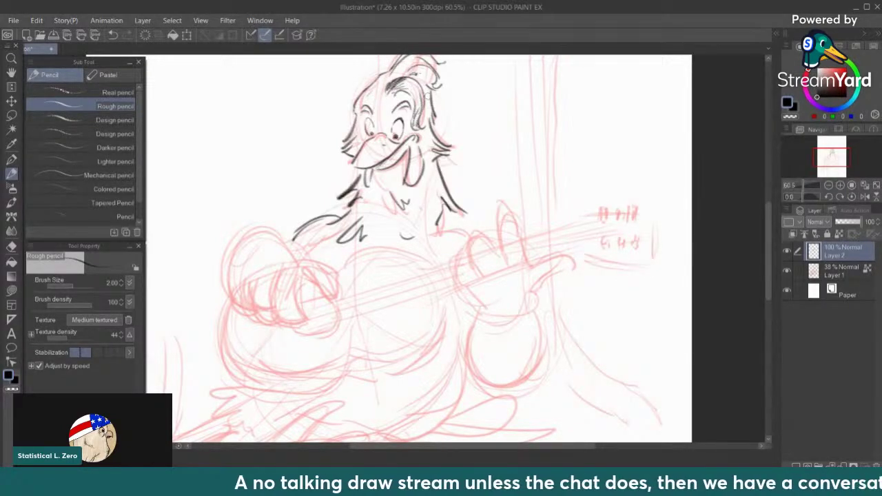
pyautogui.scroll(-2, 428, 225)
pyautogui.moveTo(412, 82)
pyautogui.mouseDown()
pyautogui.moveTo(431, 94)
pyautogui.moveTo(394, 100)
pyautogui.moveTo(426, 76)
pyautogui.mouseUp()
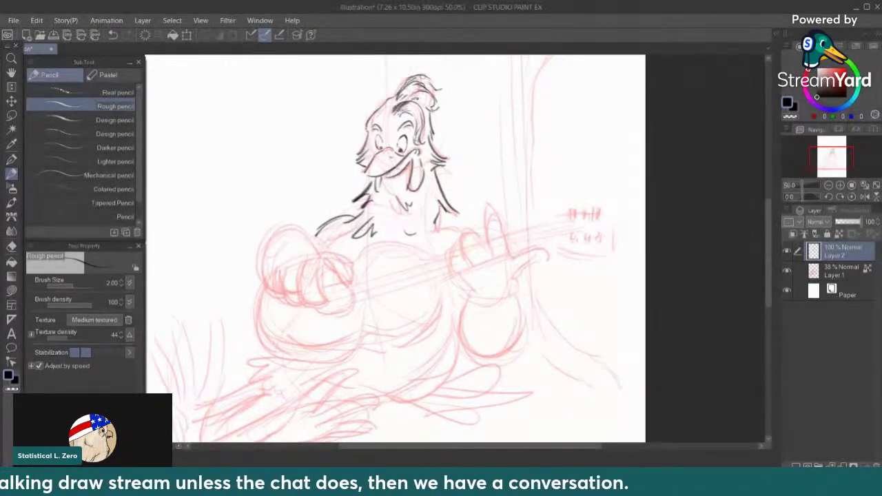
pyautogui.moveTo(412, 170); pyautogui.dragTo(413, 158)
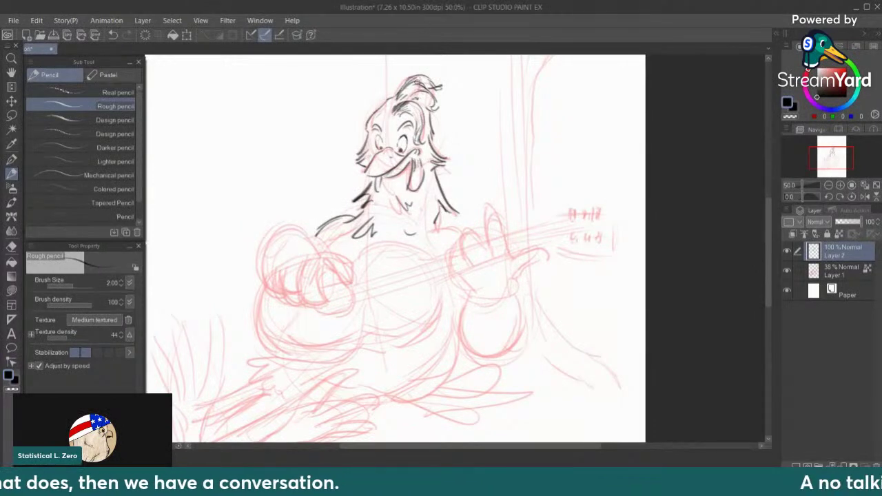
pyautogui.moveTo(412, 173)
pyautogui.mouseDown()
pyautogui.moveTo(414, 186)
pyautogui.moveTo(418, 181)
pyautogui.moveTo(379, 189)
pyautogui.mouseUp()
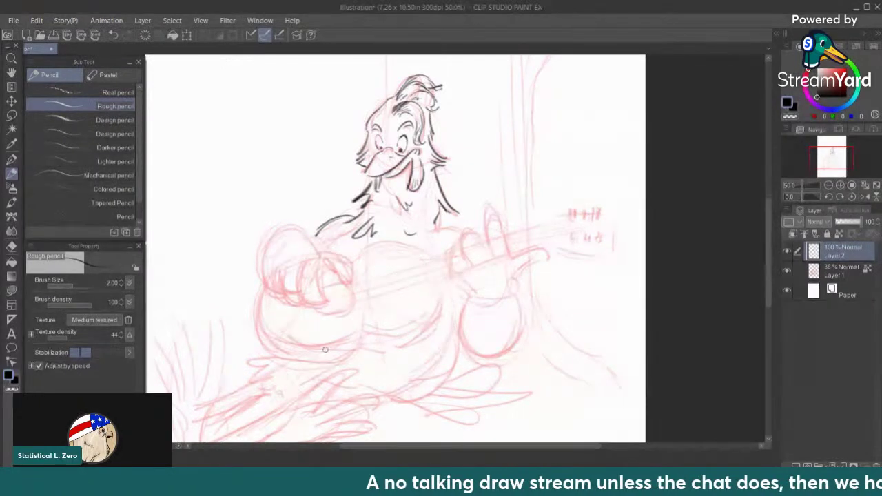
# Draw the strumming hand with its rounded back and curled fingers, and connect it to the shoulder with the forearm's lower line
pyautogui.moveTo(304, 233)
pyautogui.mouseDown()
pyautogui.moveTo(270, 235)
pyautogui.moveTo(266, 278)
pyautogui.mouseUp()
pyautogui.moveTo(315, 248)
pyautogui.mouseDown()
pyautogui.moveTo(346, 281)
pyautogui.moveTo(328, 261)
pyautogui.moveTo(319, 276)
pyautogui.moveTo(322, 305)
pyautogui.moveTo(309, 297)
pyautogui.moveTo(300, 304)
pyautogui.moveTo(311, 307)
pyautogui.moveTo(296, 307)
pyautogui.mouseUp()
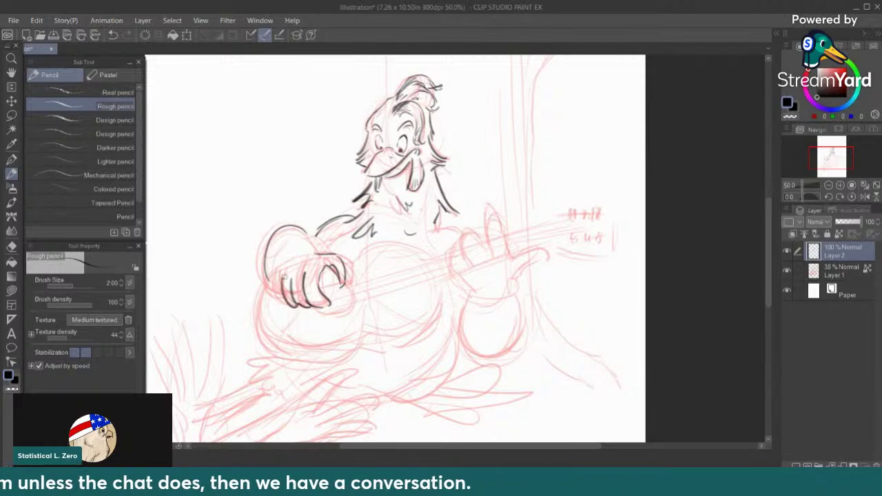
pyautogui.moveTo(267, 274); pyautogui.dragTo(283, 285)
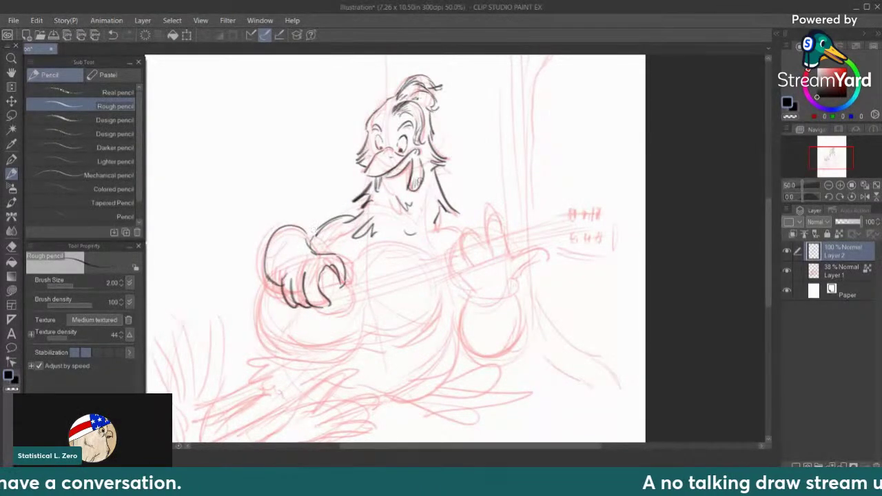
pyautogui.moveTo(358, 223); pyautogui.dragTo(324, 245)
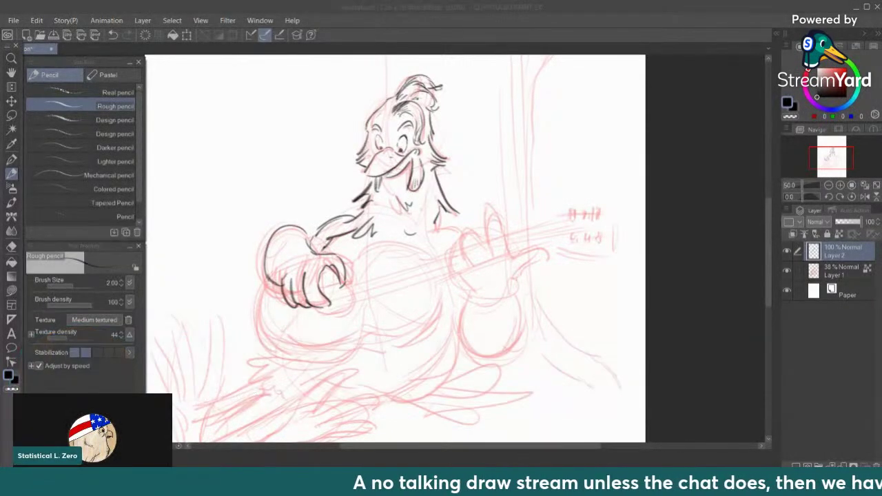
# Draw the fretting arm's shoulder line, the hand with raised finger and extended thumb, and the rounded forearm below it
pyautogui.moveTo(436, 221); pyautogui.dragTo(457, 227)
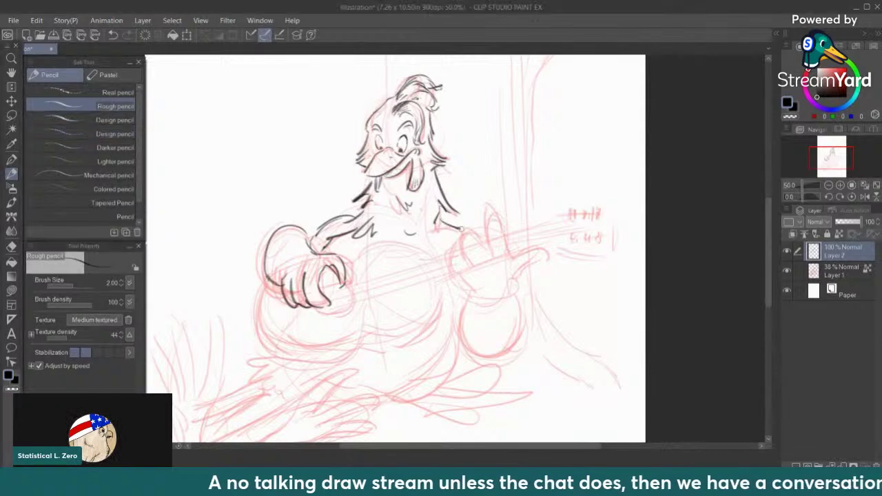
pyautogui.moveTo(496, 204)
pyautogui.mouseDown()
pyautogui.moveTo(506, 249)
pyautogui.moveTo(484, 215)
pyautogui.moveTo(489, 251)
pyautogui.moveTo(488, 212)
pyautogui.moveTo(464, 251)
pyautogui.moveTo(471, 263)
pyautogui.moveTo(486, 251)
pyautogui.moveTo(447, 270)
pyautogui.mouseUp()
pyautogui.moveTo(450, 261)
pyautogui.mouseDown()
pyautogui.moveTo(461, 248)
pyautogui.moveTo(501, 261)
pyautogui.moveTo(467, 279)
pyautogui.mouseUp()
pyautogui.moveTo(510, 258); pyautogui.dragTo(538, 269)
pyautogui.moveTo(537, 264); pyautogui.dragTo(510, 290)
pyautogui.moveTo(458, 279)
pyautogui.mouseDown()
pyautogui.moveTo(494, 297)
pyautogui.moveTo(472, 303)
pyautogui.moveTo(460, 323)
pyautogui.moveTo(480, 354)
pyautogui.moveTo(510, 342)
pyautogui.moveTo(510, 296)
pyautogui.moveTo(520, 335)
pyautogui.moveTo(493, 358)
pyautogui.mouseUp()
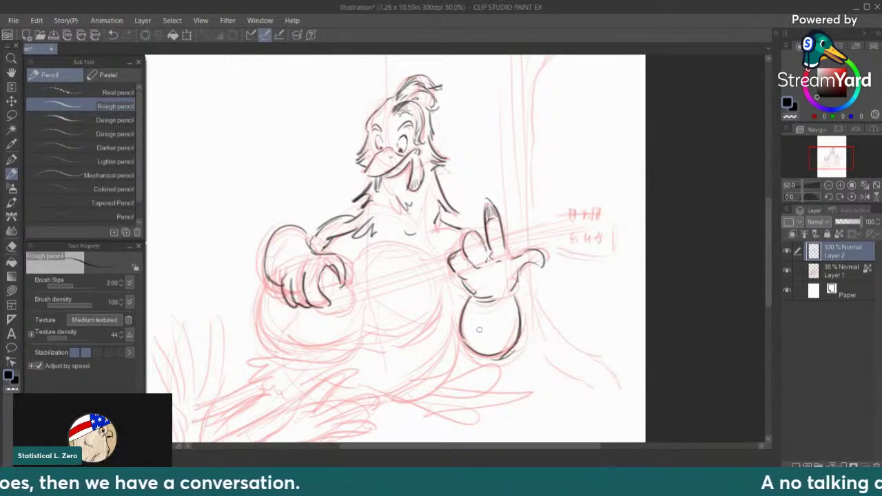
# Outline the guitar body's lower and upper curves and add an inner line along its lower edge for thickness
pyautogui.moveTo(264, 280)
pyautogui.mouseDown()
pyautogui.moveTo(274, 349)
pyautogui.moveTo(349, 349)
pyautogui.moveTo(366, 328)
pyautogui.moveTo(424, 330)
pyautogui.moveTo(442, 293)
pyautogui.mouseUp()
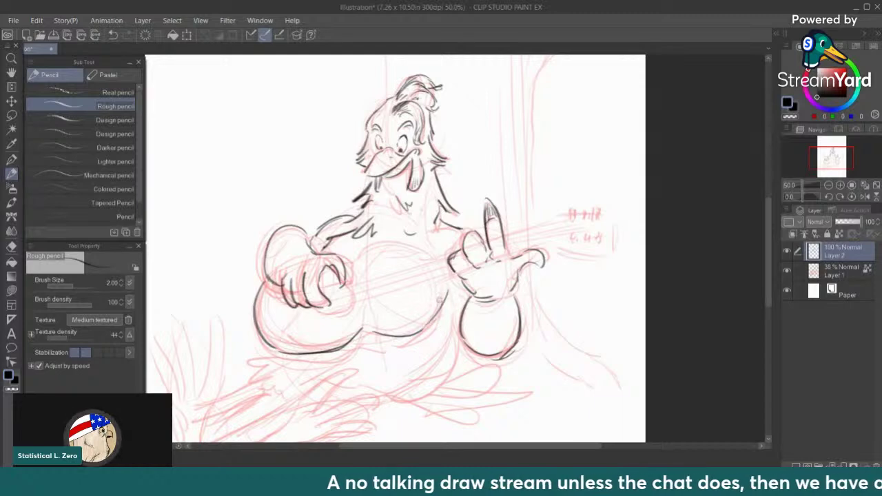
pyautogui.moveTo(361, 251)
pyautogui.mouseDown()
pyautogui.moveTo(396, 239)
pyautogui.moveTo(389, 245)
pyautogui.moveTo(435, 260)
pyautogui.mouseUp()
pyautogui.moveTo(389, 245); pyautogui.dragTo(434, 258)
pyautogui.moveTo(358, 261); pyautogui.dragTo(399, 246)
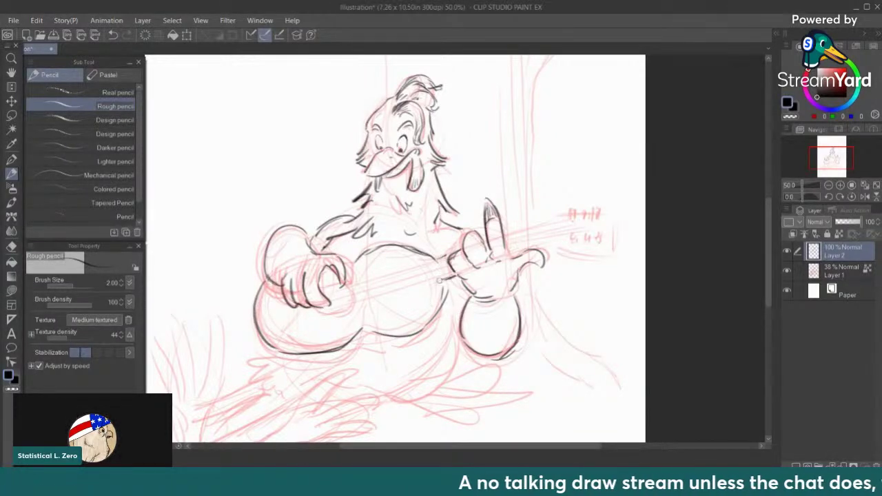
pyautogui.moveTo(262, 301)
pyautogui.mouseDown()
pyautogui.moveTo(276, 323)
pyautogui.moveTo(357, 322)
pyautogui.mouseUp()
pyautogui.moveTo(279, 340); pyautogui.dragTo(353, 328)
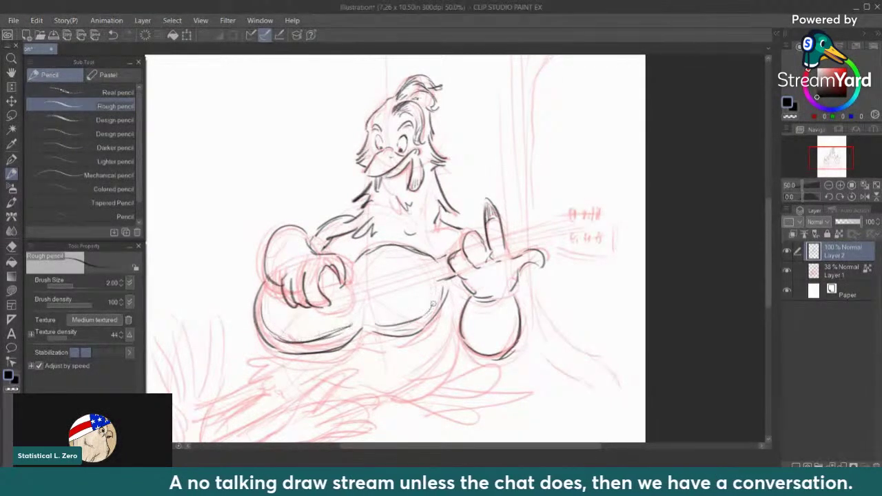
# Draw the sound hole beside the strumming hand and the guitar's neck and strings running past the fretting hand
pyautogui.moveTo(348, 284); pyautogui.dragTo(330, 312)
pyautogui.moveTo(438, 261)
pyautogui.mouseDown()
pyautogui.moveTo(329, 289)
pyautogui.moveTo(426, 269)
pyautogui.moveTo(390, 264)
pyautogui.moveTo(346, 293)
pyautogui.moveTo(441, 261)
pyautogui.mouseUp()
pyautogui.hotkey('ctrl', 'z')
pyautogui.moveTo(338, 303); pyautogui.dragTo(465, 266)
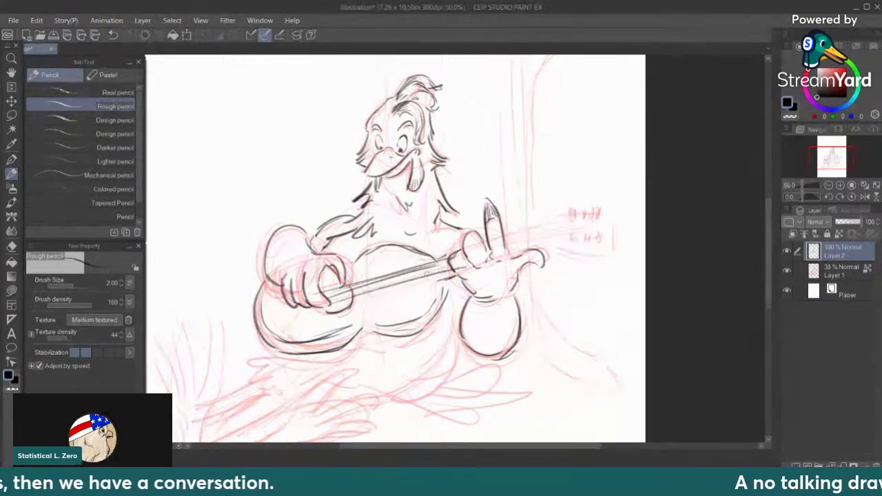
pyautogui.hotkey('ctrl', 'z')
pyautogui.moveTo(336, 304); pyautogui.dragTo(449, 266)
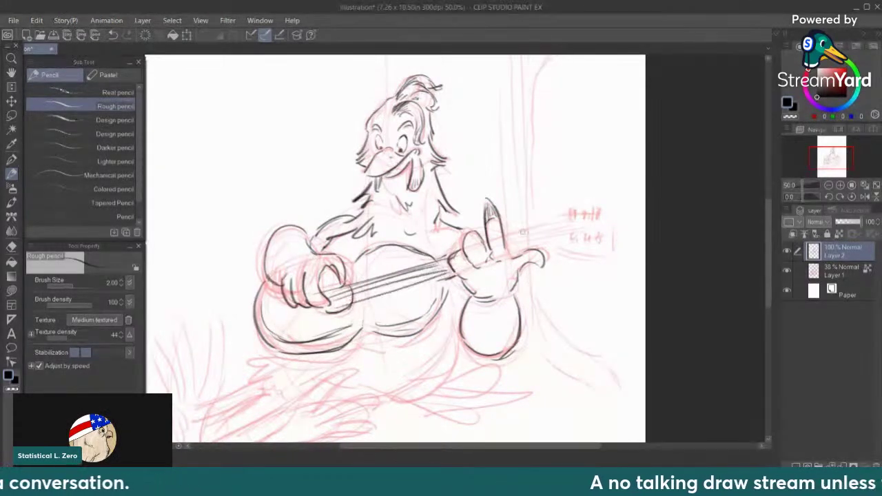
pyautogui.moveTo(508, 241)
pyautogui.mouseDown()
pyautogui.moveTo(553, 222)
pyautogui.moveTo(545, 240)
pyautogui.mouseUp()
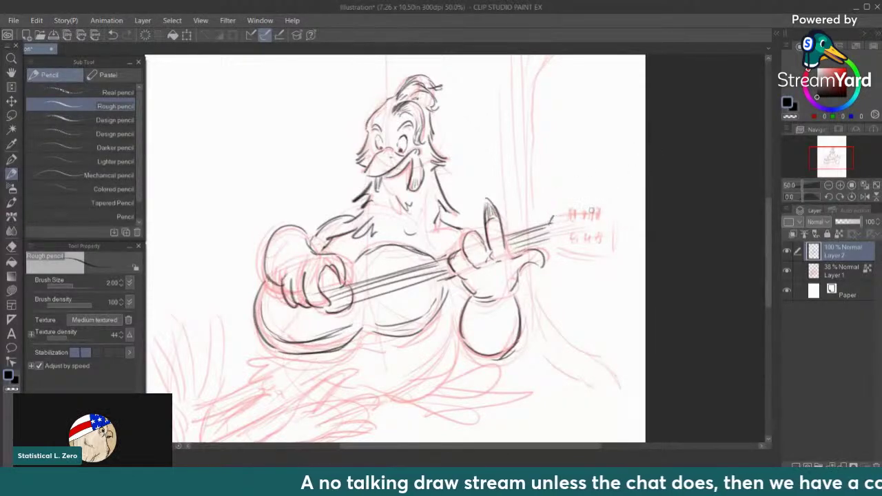
# Outline the guitar's headstock, draw two rows of tuning pegs and extend the string lines into it
pyautogui.moveTo(570, 207)
pyautogui.mouseDown()
pyautogui.moveTo(599, 190)
pyautogui.moveTo(599, 213)
pyautogui.moveTo(555, 214)
pyautogui.moveTo(615, 218)
pyautogui.moveTo(613, 251)
pyautogui.mouseUp()
pyautogui.moveTo(555, 242); pyautogui.dragTo(608, 257)
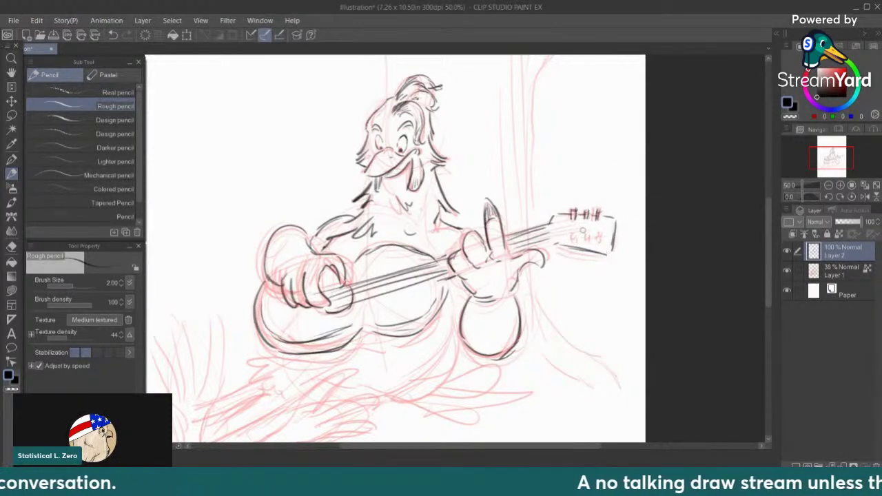
pyautogui.moveTo(571, 234)
pyautogui.mouseDown()
pyautogui.moveTo(578, 246)
pyautogui.moveTo(606, 245)
pyautogui.mouseUp()
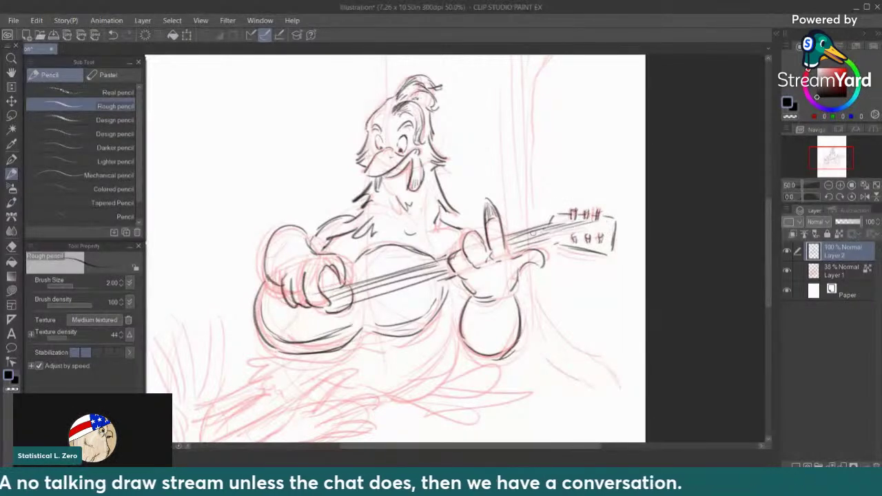
pyautogui.moveTo(511, 243)
pyautogui.mouseDown()
pyautogui.moveTo(584, 222)
pyautogui.moveTo(613, 252)
pyautogui.moveTo(600, 252)
pyautogui.moveTo(611, 247)
pyautogui.mouseUp()
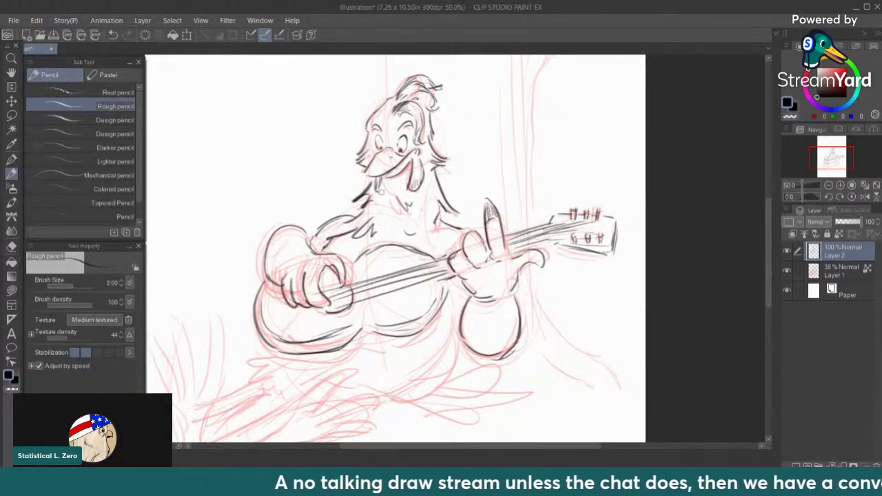
# Hatch the strumming arm's shoulder, draw the belly's lower curve and add ragged thigh feathers below the guitar body
pyautogui.moveTo(315, 241)
pyautogui.mouseDown()
pyautogui.moveTo(336, 216)
pyautogui.moveTo(355, 226)
pyautogui.mouseUp()
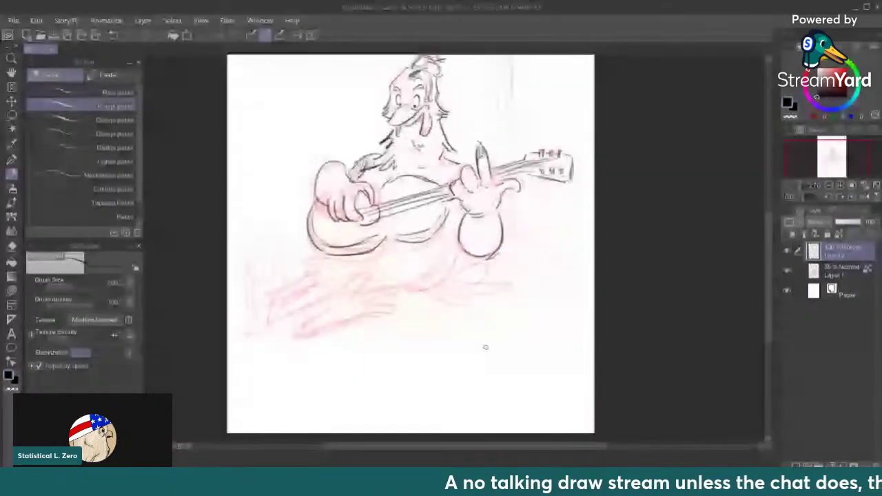
pyautogui.moveTo(457, 229); pyautogui.dragTo(417, 288)
pyautogui.moveTo(321, 259)
pyautogui.mouseDown()
pyautogui.moveTo(300, 260)
pyautogui.moveTo(315, 268)
pyautogui.mouseUp()
pyautogui.moveTo(315, 269)
pyautogui.mouseDown()
pyautogui.moveTo(307, 280)
pyautogui.moveTo(341, 278)
pyautogui.mouseUp()
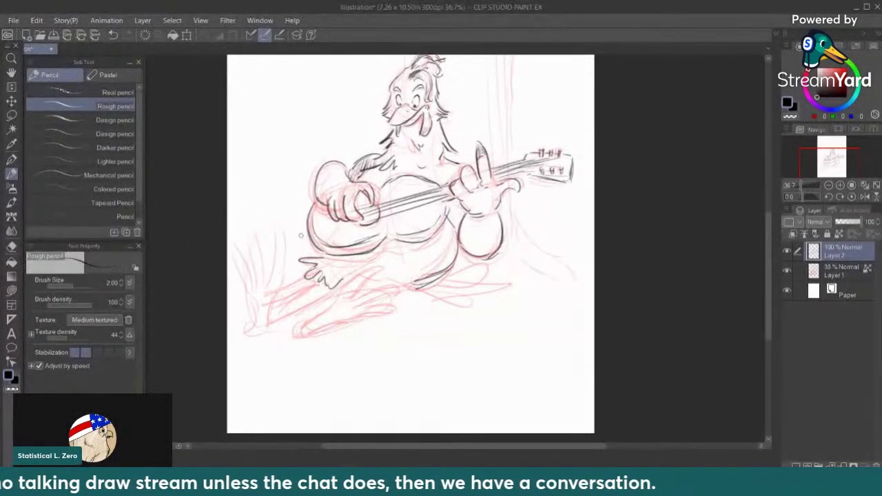
# Draw the bird's raised foot with spread upright toes and a heel, and connect it to the thigh feathers with a thin leg
pyautogui.moveTo(268, 315); pyautogui.dragTo(278, 229)
pyautogui.moveTo(268, 279)
pyautogui.mouseDown()
pyautogui.moveTo(259, 233)
pyautogui.moveTo(248, 228)
pyautogui.mouseUp()
pyautogui.moveTo(245, 267)
pyautogui.mouseDown()
pyautogui.moveTo(236, 259)
pyautogui.moveTo(253, 324)
pyautogui.moveTo(243, 328)
pyautogui.moveTo(266, 322)
pyautogui.moveTo(264, 292)
pyautogui.mouseUp()
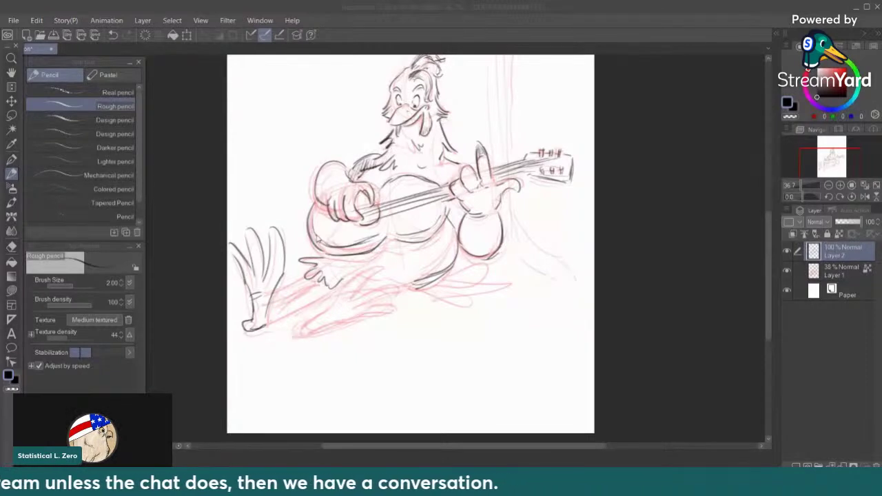
pyautogui.moveTo(329, 282); pyautogui.dragTo(265, 314)
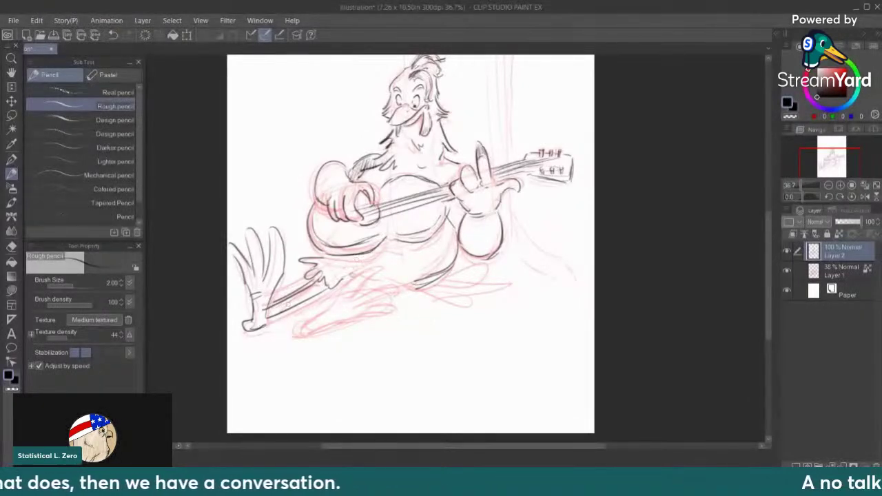
# Draw the bird's second foot resting on the ground, with a long sole and three toes, plus feathers behind it
pyautogui.moveTo(343, 288); pyautogui.dragTo(383, 264)
pyautogui.moveTo(360, 298); pyautogui.dragTo(395, 279)
pyautogui.moveTo(367, 310)
pyautogui.mouseDown()
pyautogui.moveTo(396, 293)
pyautogui.moveTo(303, 329)
pyautogui.moveTo(363, 310)
pyautogui.mouseUp()
pyautogui.moveTo(307, 332); pyautogui.dragTo(319, 303)
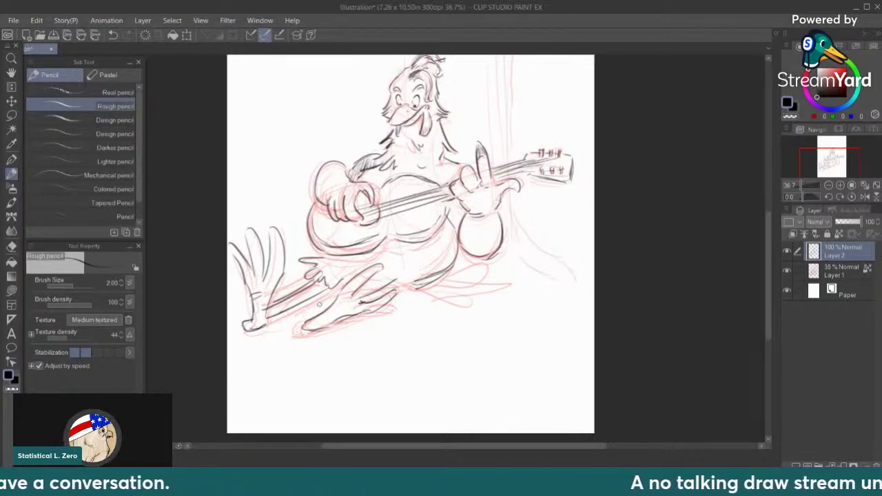
pyautogui.moveTo(393, 282)
pyautogui.mouseDown()
pyautogui.moveTo(390, 292)
pyautogui.moveTo(348, 299)
pyautogui.mouseUp()
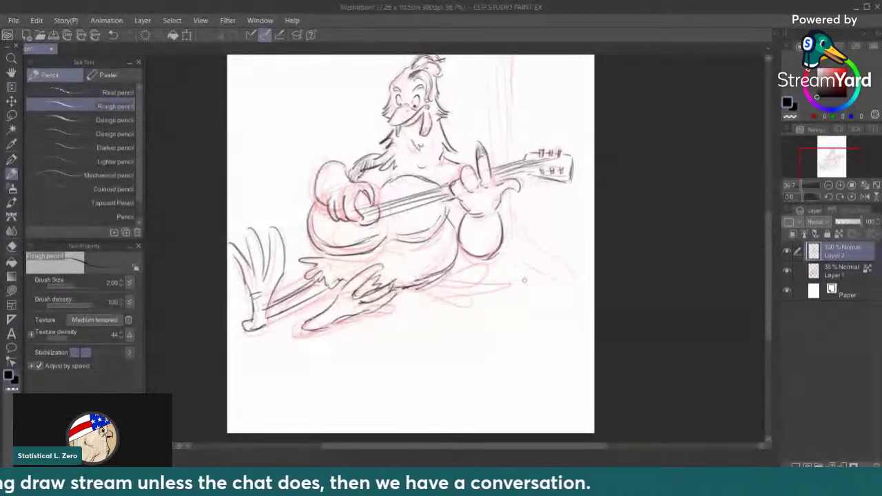
# Draw the tail feathers behind the belly, darken the thigh feathers and outline the strumming arm's rounded bend
pyautogui.moveTo(456, 266)
pyautogui.mouseDown()
pyautogui.moveTo(441, 277)
pyautogui.moveTo(472, 289)
pyautogui.moveTo(455, 278)
pyautogui.moveTo(493, 257)
pyautogui.mouseUp()
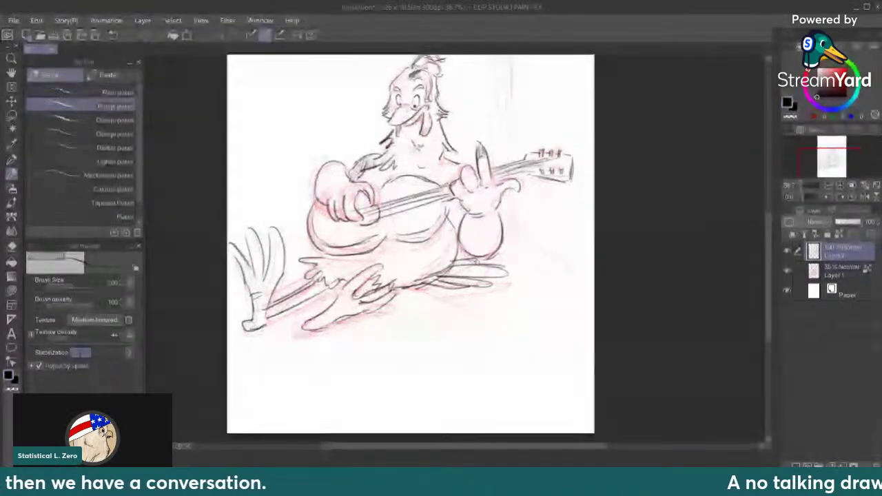
pyautogui.moveTo(463, 259)
pyautogui.mouseDown()
pyautogui.moveTo(480, 266)
pyautogui.moveTo(473, 256)
pyautogui.moveTo(400, 288)
pyautogui.mouseUp()
pyautogui.moveTo(317, 257)
pyautogui.mouseDown()
pyautogui.moveTo(299, 262)
pyautogui.moveTo(310, 279)
pyautogui.moveTo(324, 269)
pyautogui.moveTo(326, 285)
pyautogui.moveTo(339, 274)
pyautogui.mouseUp()
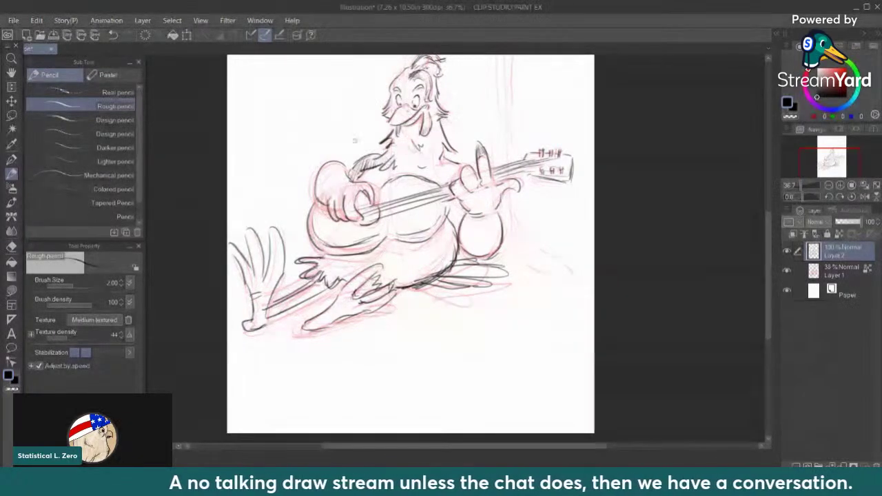
pyautogui.moveTo(345, 166)
pyautogui.mouseDown()
pyautogui.moveTo(314, 192)
pyautogui.moveTo(317, 205)
pyautogui.moveTo(321, 172)
pyautogui.moveTo(336, 174)
pyautogui.mouseUp()
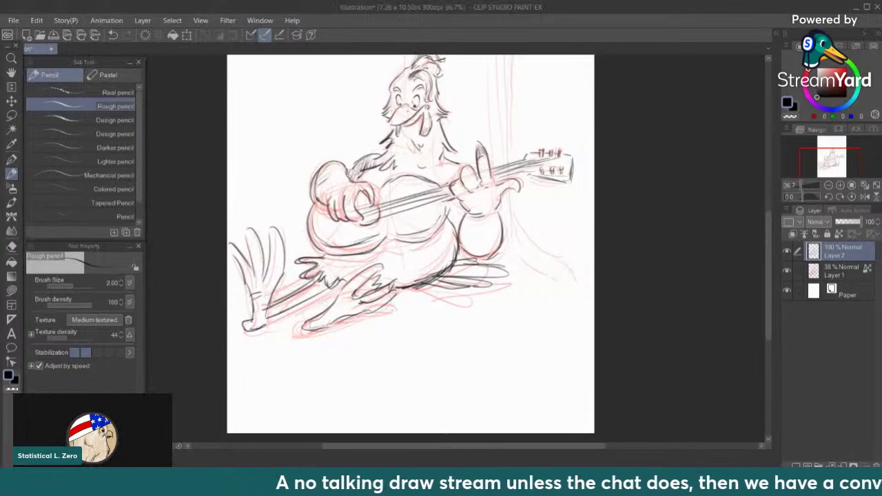
# Add scale bands along the thin leg, shading strokes on the belly and a feather tuft beside the guitar's lower end
pyautogui.moveTo(304, 289)
pyautogui.mouseDown()
pyautogui.moveTo(310, 297)
pyautogui.moveTo(279, 315)
pyautogui.mouseUp()
pyautogui.moveTo(364, 286)
pyautogui.mouseDown()
pyautogui.moveTo(371, 293)
pyautogui.moveTo(376, 273)
pyautogui.mouseUp()
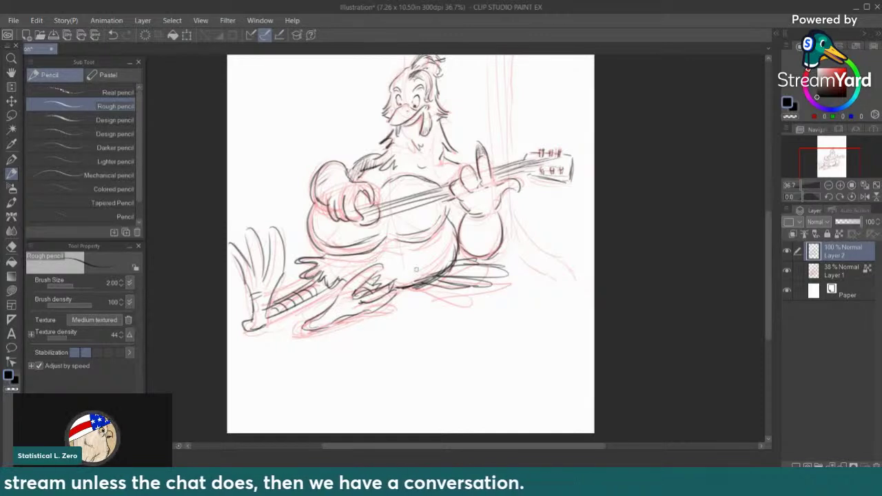
pyautogui.moveTo(448, 233)
pyautogui.mouseDown()
pyautogui.moveTo(449, 252)
pyautogui.moveTo(418, 272)
pyautogui.mouseUp()
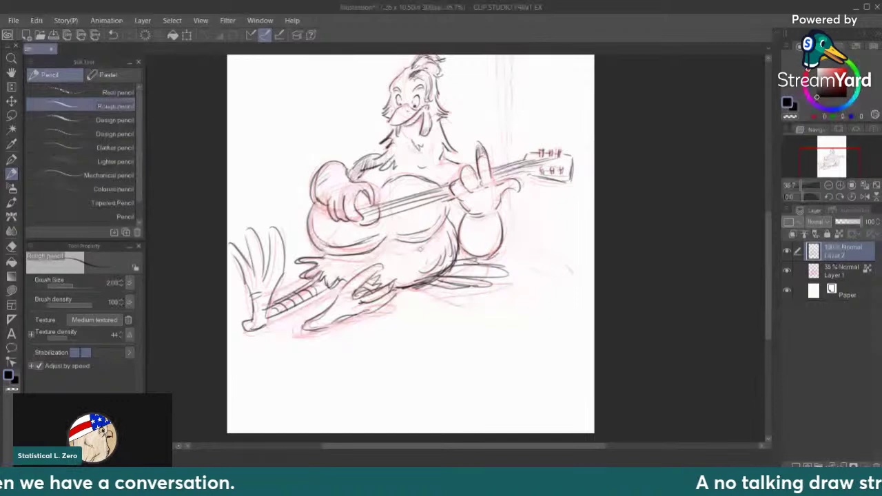
pyautogui.moveTo(294, 234)
pyautogui.mouseDown()
pyautogui.moveTo(309, 249)
pyautogui.moveTo(297, 249)
pyautogui.moveTo(316, 256)
pyautogui.mouseUp()
pyautogui.hotkey('ctrl', 'z')
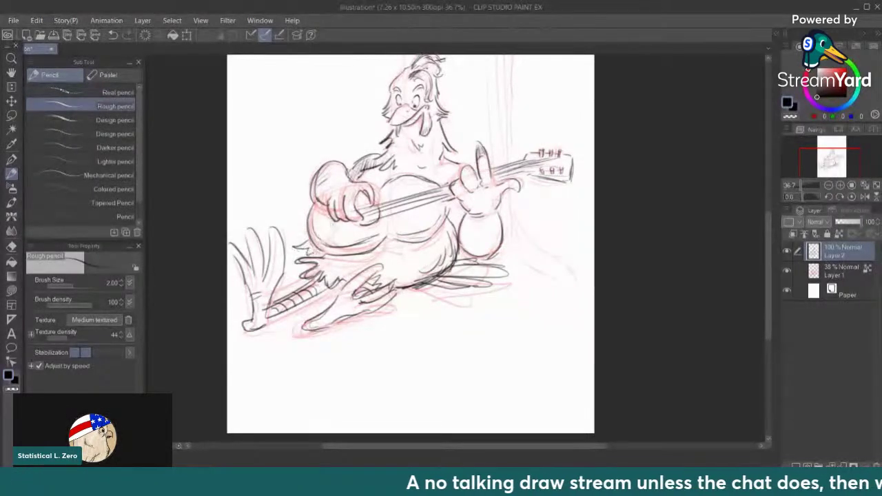
# Darken the guitar body's lower edge and hatch the gap between the guitar and the fretting forearm
pyautogui.moveTo(314, 205)
pyautogui.mouseDown()
pyautogui.moveTo(317, 238)
pyautogui.moveTo(339, 248)
pyautogui.mouseUp()
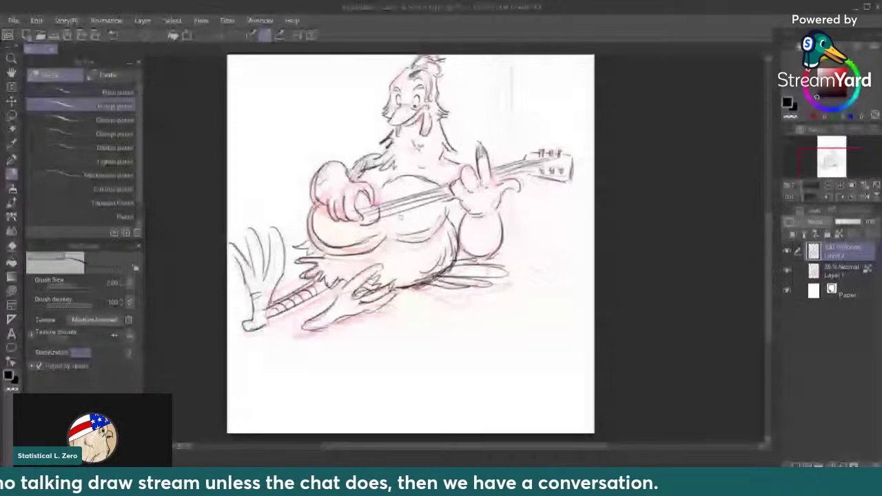
pyautogui.moveTo(377, 230)
pyautogui.mouseDown()
pyautogui.moveTo(420, 231)
pyautogui.moveTo(448, 208)
pyautogui.moveTo(428, 239)
pyautogui.moveTo(406, 244)
pyautogui.mouseUp()
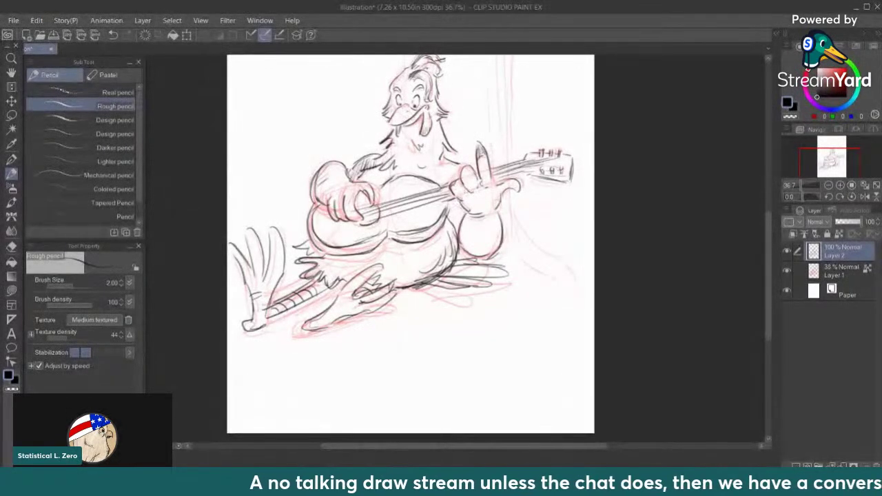
pyautogui.moveTo(459, 194)
pyautogui.mouseDown()
pyautogui.moveTo(446, 215)
pyautogui.moveTo(452, 228)
pyautogui.mouseUp()
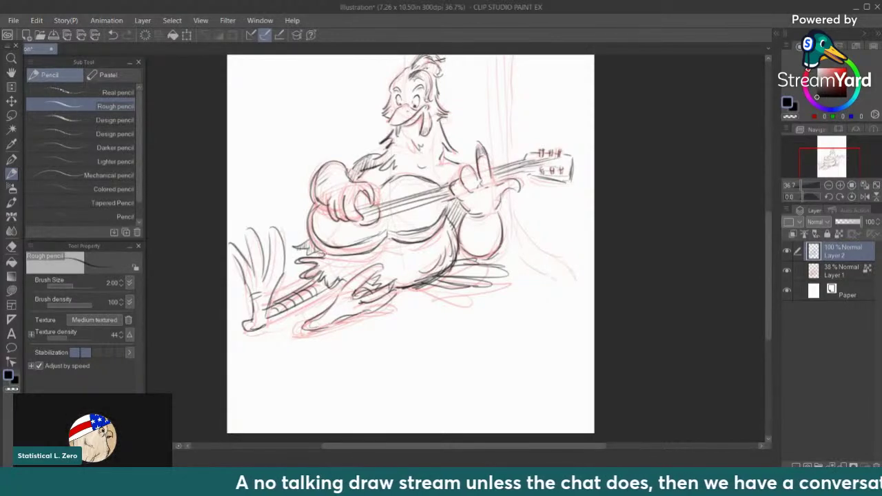
# Hatch shading on the neck, strumming arm, head and fretting forearm, and reinforce the outlines of both hands
pyautogui.moveTo(403, 126)
pyautogui.mouseDown()
pyautogui.moveTo(388, 153)
pyautogui.moveTo(382, 149)
pyautogui.mouseUp()
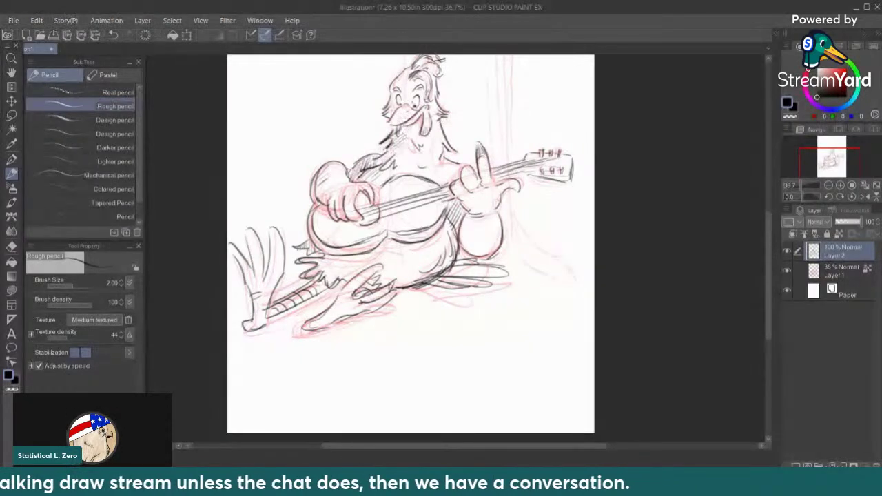
pyautogui.moveTo(333, 166)
pyautogui.mouseDown()
pyautogui.moveTo(316, 193)
pyautogui.moveTo(320, 204)
pyautogui.moveTo(329, 198)
pyautogui.mouseUp()
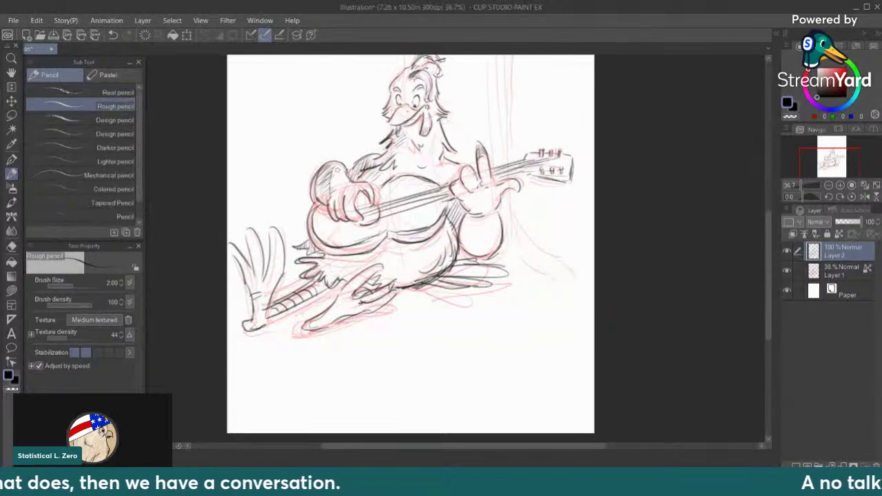
pyautogui.hotkey('ctrl', 'z')
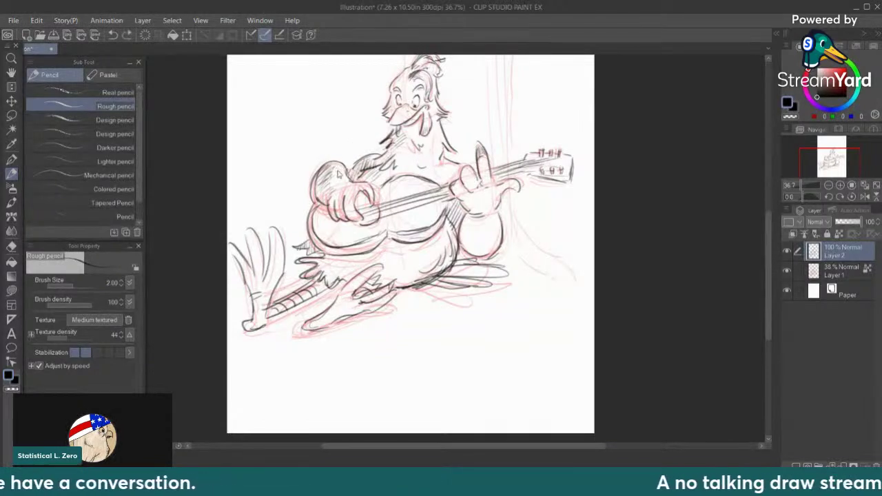
pyautogui.moveTo(390, 83); pyautogui.dragTo(405, 74)
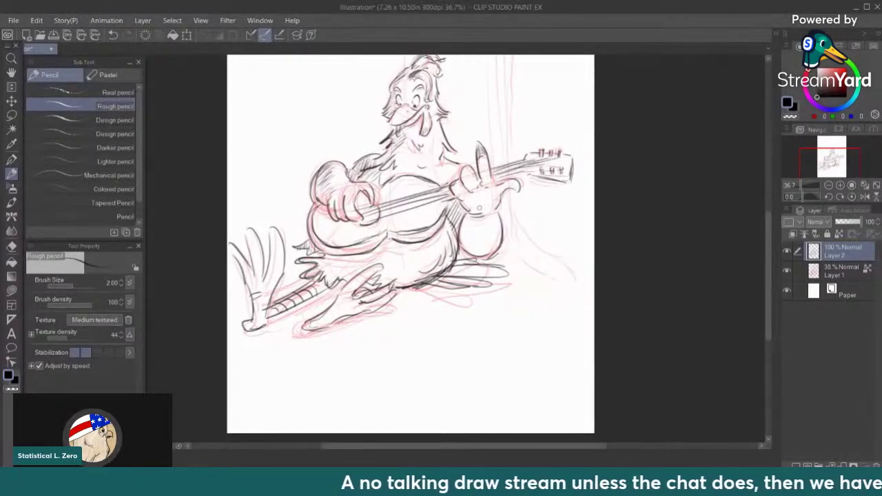
pyautogui.moveTo(460, 219); pyautogui.dragTo(496, 240)
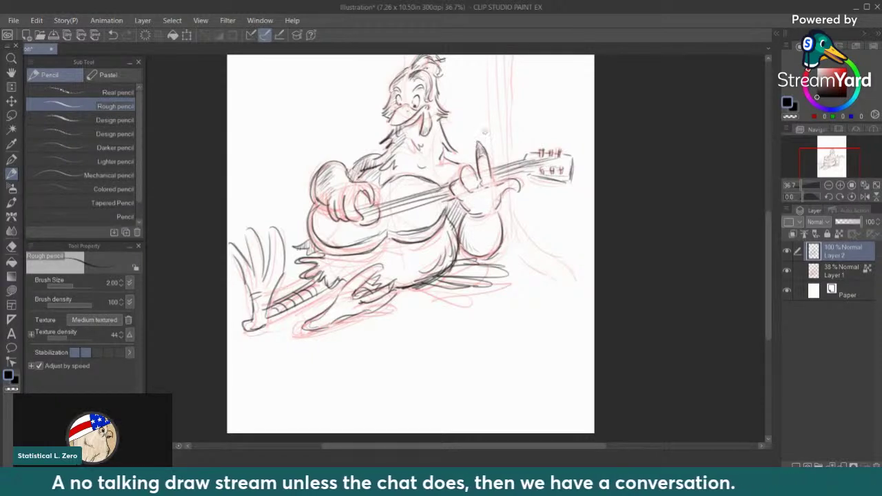
pyautogui.moveTo(510, 183)
pyautogui.mouseDown()
pyautogui.moveTo(520, 190)
pyautogui.moveTo(500, 204)
pyautogui.mouseUp()
pyautogui.moveTo(348, 189)
pyautogui.mouseDown()
pyautogui.moveTo(335, 200)
pyautogui.moveTo(332, 190)
pyautogui.mouseUp()
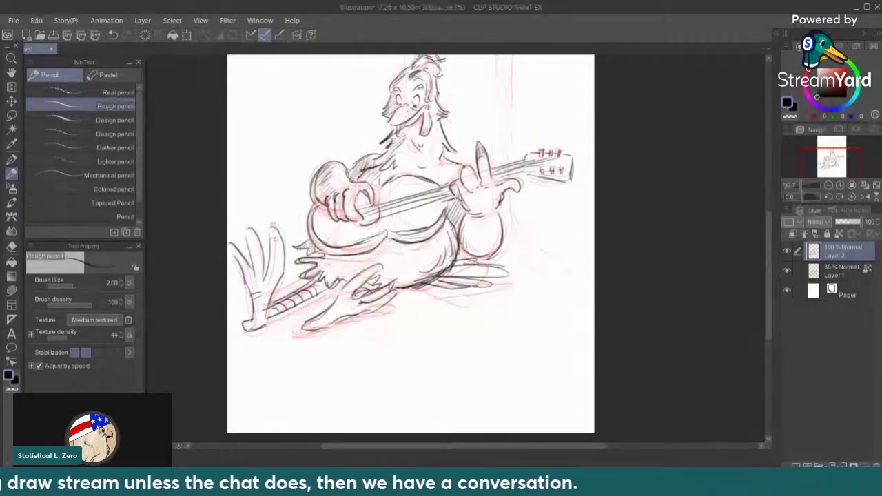
# Add claws to the toe tips of both feet, erasing stray lines around the lowest toe of the resting foot
pyautogui.moveTo(251, 226)
pyautogui.mouseDown()
pyautogui.moveTo(245, 219)
pyautogui.moveTo(230, 241)
pyautogui.moveTo(239, 244)
pyautogui.mouseUp()
pyautogui.moveTo(379, 267)
pyautogui.mouseDown()
pyautogui.moveTo(387, 262)
pyautogui.moveTo(404, 288)
pyautogui.moveTo(398, 299)
pyautogui.mouseUp()
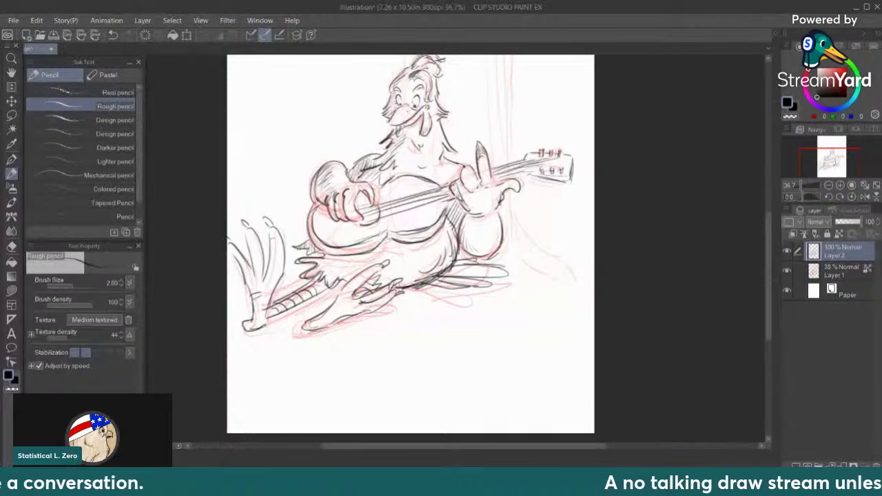
pyautogui.press('e')
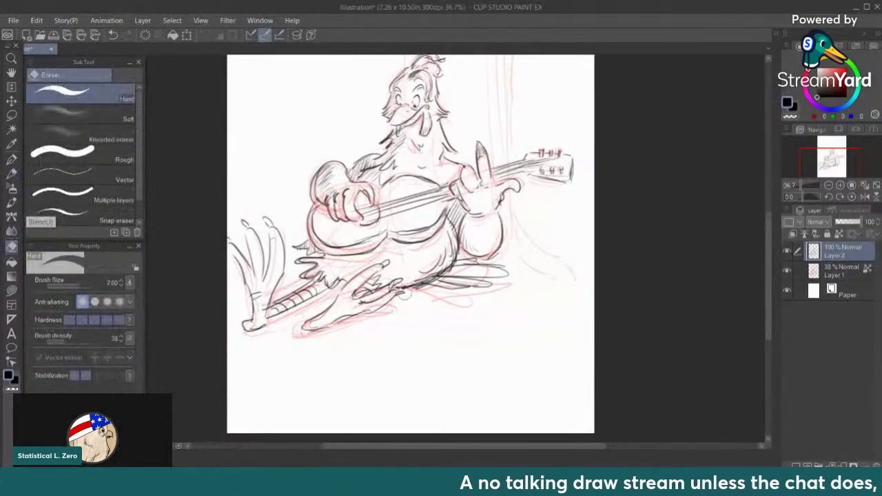
pyautogui.moveTo(399, 295)
pyautogui.mouseDown()
pyautogui.moveTo(381, 307)
pyautogui.moveTo(389, 294)
pyautogui.moveTo(412, 299)
pyautogui.mouseUp()
pyautogui.click(11, 173)
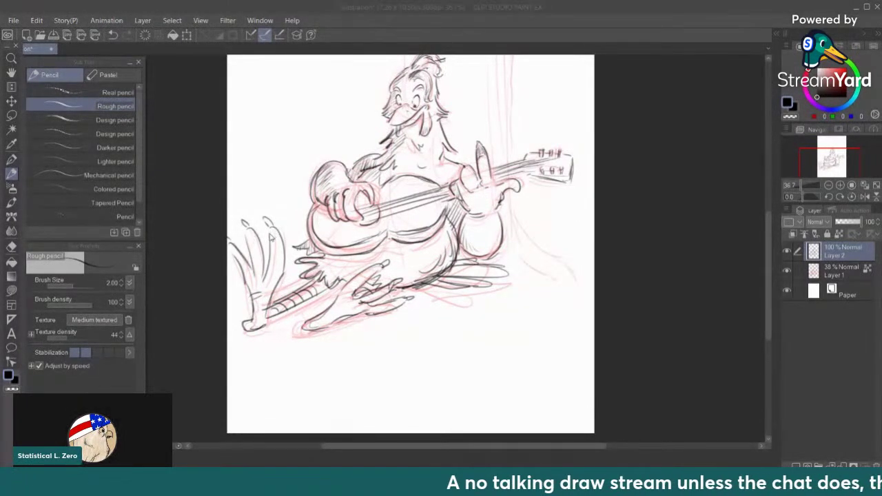
# Draw curved scale bands across the toes of both feet
pyautogui.moveTo(270, 232)
pyautogui.mouseDown()
pyautogui.moveTo(279, 212)
pyautogui.moveTo(270, 226)
pyautogui.moveTo(280, 248)
pyautogui.mouseUp()
pyautogui.moveTo(270, 261); pyautogui.dragTo(280, 267)
pyautogui.moveTo(248, 235); pyautogui.dragTo(260, 267)
pyautogui.moveTo(251, 274); pyautogui.dragTo(260, 275)
pyautogui.moveTo(228, 252); pyautogui.dragTo(243, 265)
pyautogui.moveTo(242, 268)
pyautogui.mouseDown()
pyautogui.moveTo(252, 280)
pyautogui.moveTo(272, 279)
pyautogui.mouseUp()
pyautogui.moveTo(384, 275)
pyautogui.mouseDown()
pyautogui.moveTo(353, 277)
pyautogui.moveTo(347, 293)
pyautogui.moveTo(384, 290)
pyautogui.moveTo(368, 306)
pyautogui.moveTo(393, 308)
pyautogui.moveTo(373, 312)
pyautogui.mouseUp()
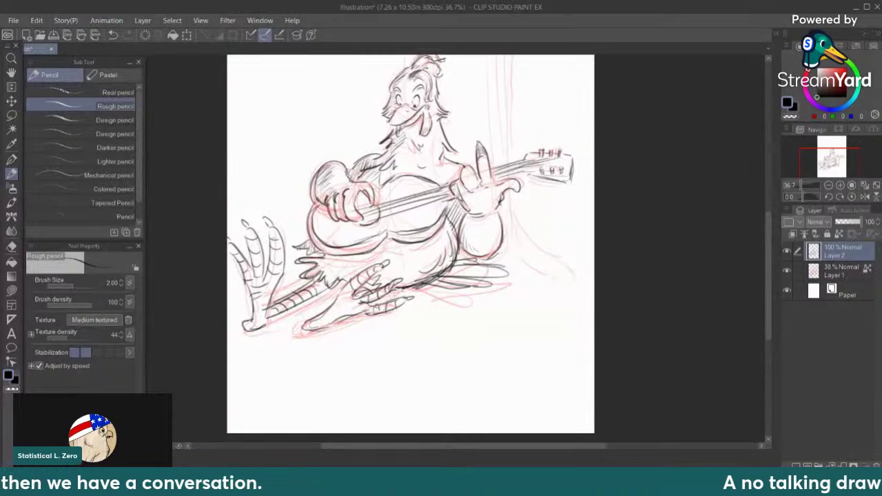
# Add contour and shading lines to the soles and ankles of both feet, and hatch the thigh feathers dark
pyautogui.moveTo(353, 282)
pyautogui.mouseDown()
pyautogui.moveTo(345, 311)
pyautogui.moveTo(337, 304)
pyautogui.moveTo(323, 323)
pyautogui.mouseUp()
pyautogui.moveTo(261, 282); pyautogui.dragTo(266, 312)
pyautogui.moveTo(265, 307); pyautogui.dragTo(255, 321)
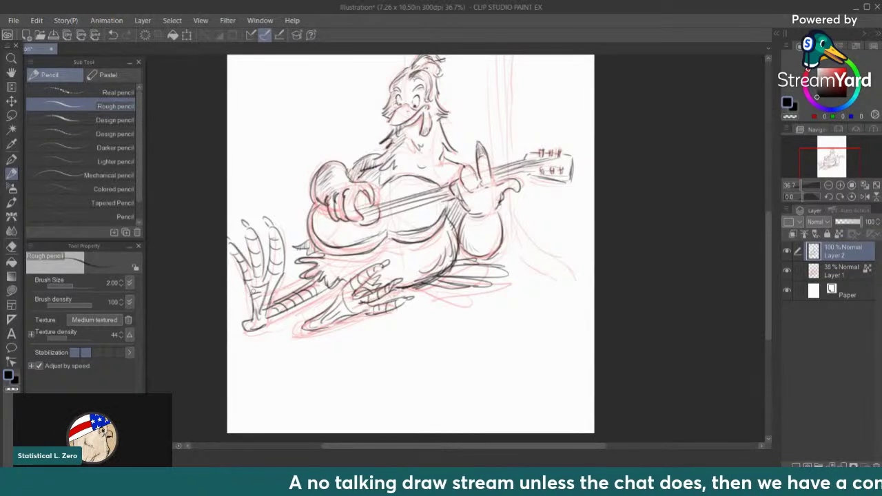
pyautogui.moveTo(321, 278)
pyautogui.mouseDown()
pyautogui.moveTo(314, 295)
pyautogui.moveTo(348, 276)
pyautogui.mouseUp()
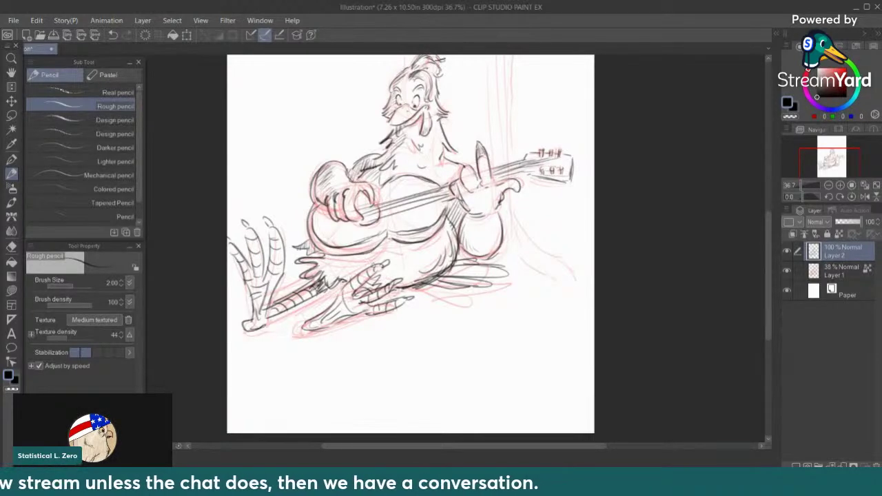
# Outline the tree's upper fork, its right-hand branch, the trunk's right edge and the roots beside the bird
pyautogui.scroll(-3, 470, 244)
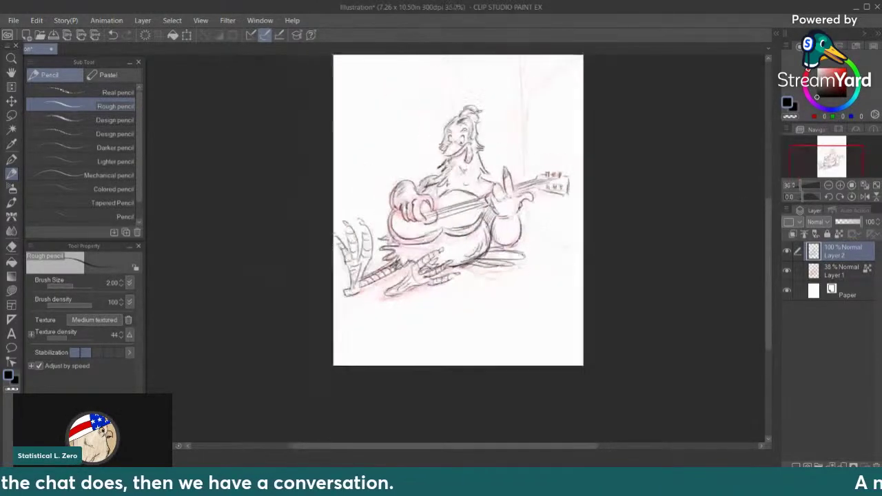
pyautogui.moveTo(472, 117); pyautogui.dragTo(470, 162)
pyautogui.scroll(2, 472, 117)
pyautogui.scroll(-2, 513, 166)
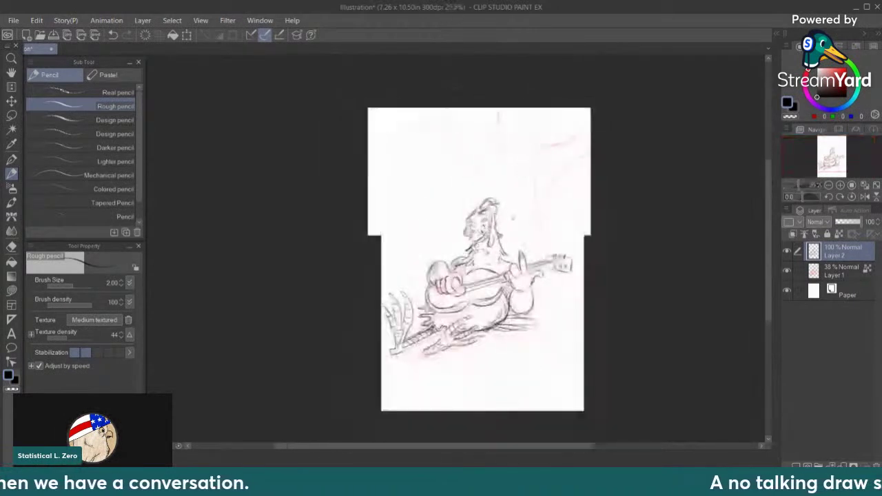
pyautogui.scroll(1, 478, 233)
pyautogui.moveTo(490, 98); pyautogui.dragTo(490, 123)
pyautogui.moveTo(546, 98)
pyautogui.mouseDown()
pyautogui.moveTo(542, 138)
pyautogui.moveTo(575, 130)
pyautogui.moveTo(596, 105)
pyautogui.mouseUp()
pyautogui.moveTo(596, 138)
pyautogui.mouseDown()
pyautogui.moveTo(564, 135)
pyautogui.moveTo(594, 113)
pyautogui.moveTo(551, 169)
pyautogui.moveTo(541, 234)
pyautogui.moveTo(593, 347)
pyautogui.moveTo(569, 341)
pyautogui.mouseUp()
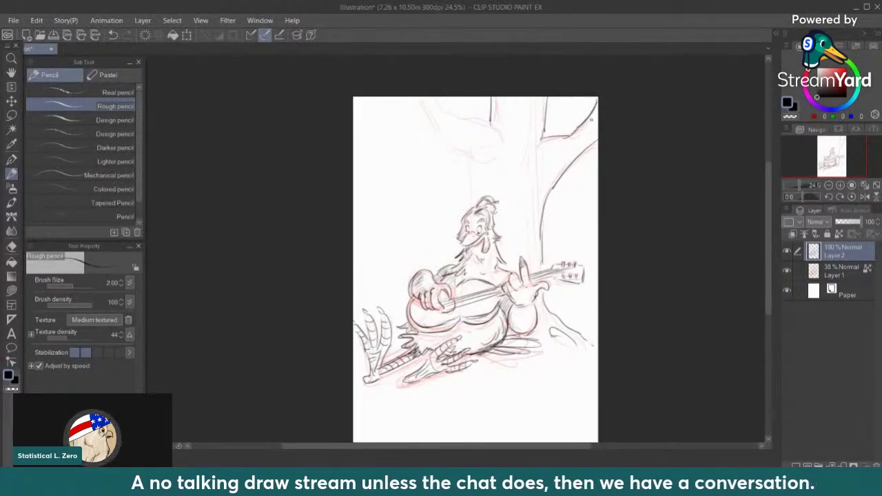
# Outline the tree's left-hand branch and the trunk's left edge down to the head, and roughen the trunk's right edge
pyautogui.moveTo(438, 97)
pyautogui.mouseDown()
pyautogui.moveTo(497, 130)
pyautogui.moveTo(447, 148)
pyautogui.moveTo(473, 151)
pyautogui.moveTo(479, 162)
pyautogui.moveTo(469, 155)
pyautogui.moveTo(473, 201)
pyautogui.mouseUp()
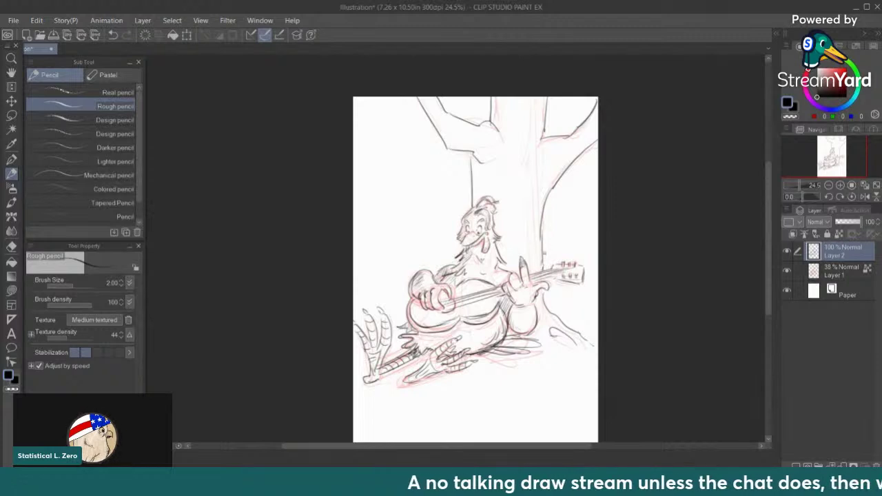
pyautogui.moveTo(551, 183); pyautogui.dragTo(541, 244)
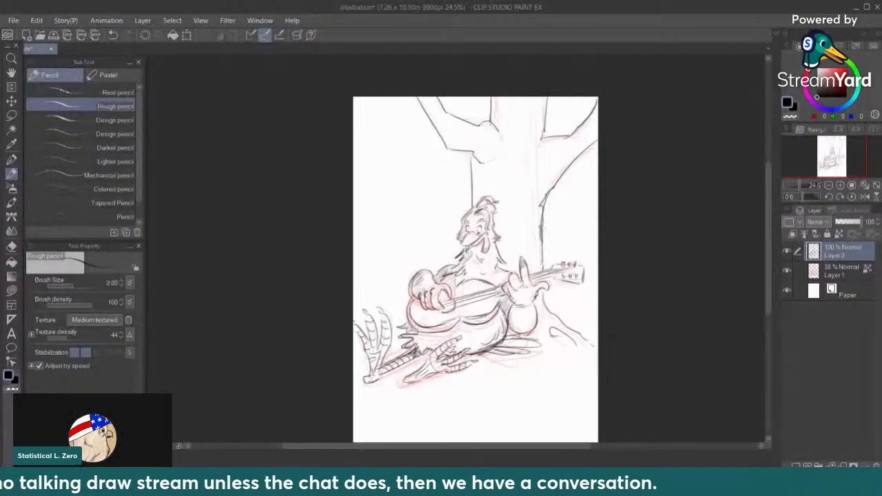
pyautogui.hotkey('ctrl', 'z')
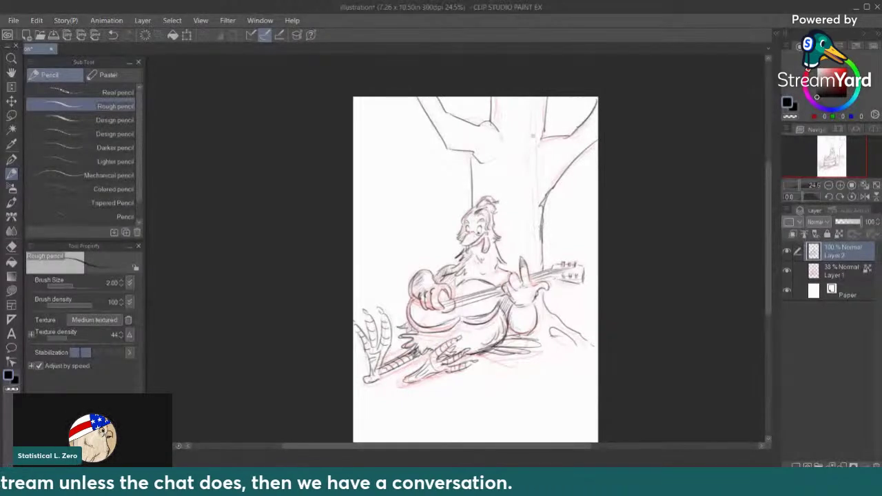
# Add bark lines inside both trunk edges, up the upper trunk and around the base of the left-hand branch
pyautogui.moveTo(535, 169); pyautogui.dragTo(531, 263)
pyautogui.moveTo(499, 142); pyautogui.dragTo(478, 172)
pyautogui.moveTo(485, 98); pyautogui.dragTo(481, 126)
pyautogui.moveTo(536, 98); pyautogui.dragTo(529, 189)
pyautogui.moveTo(534, 156); pyautogui.dragTo(524, 253)
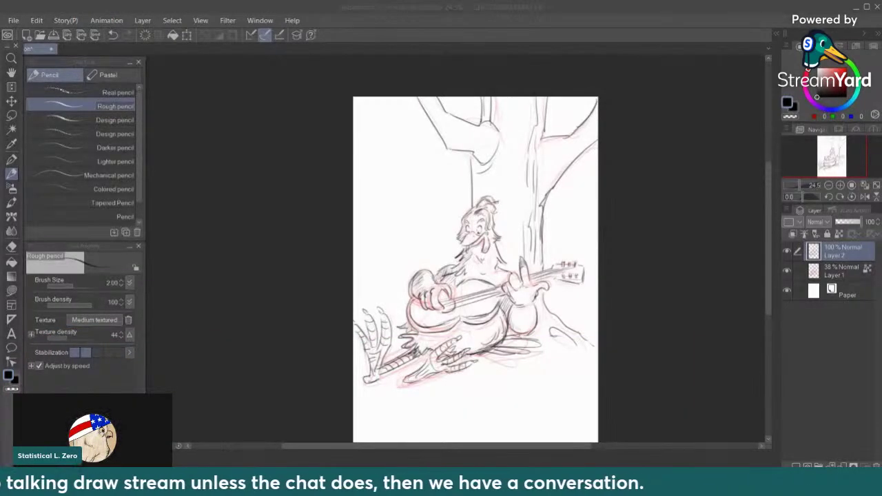
pyautogui.moveTo(476, 175); pyautogui.dragTo(475, 203)
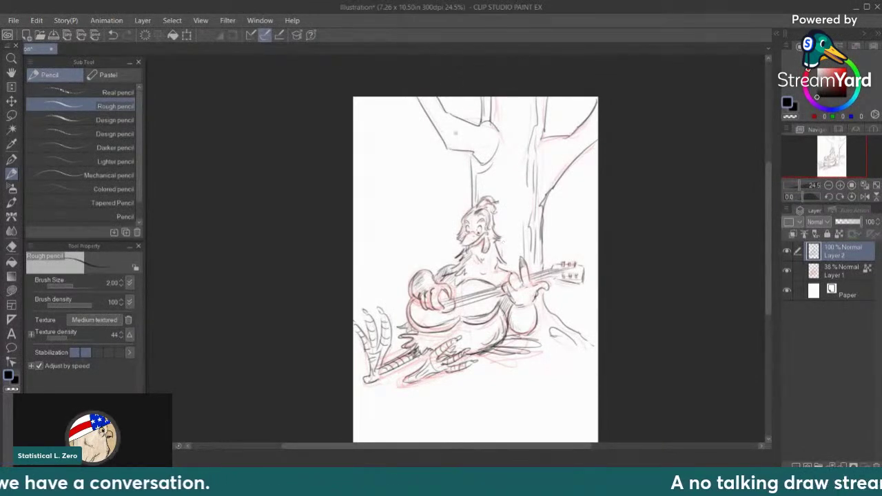
# Add root and ground lines around the seated bird, and more bark strokes on the trunk's left-hand and right-hand branches
pyautogui.moveTo(445, 148)
pyautogui.mouseDown()
pyautogui.moveTo(458, 140)
pyautogui.moveTo(449, 148)
pyautogui.mouseUp()
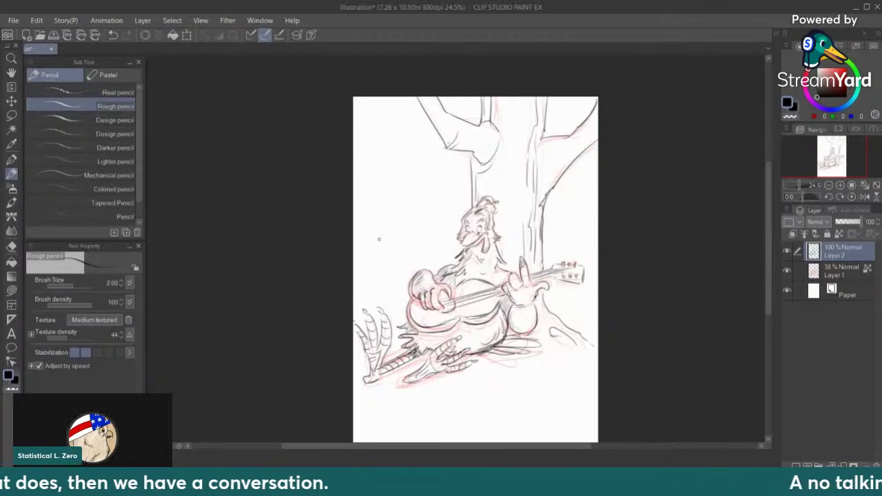
pyautogui.moveTo(569, 326); pyautogui.dragTo(597, 324)
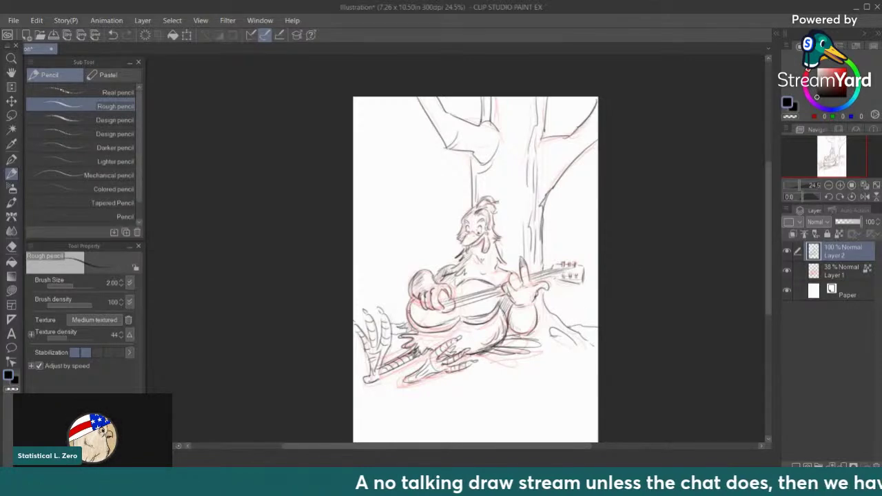
pyautogui.moveTo(555, 337)
pyautogui.mouseDown()
pyautogui.moveTo(573, 359)
pyautogui.moveTo(545, 348)
pyautogui.mouseUp()
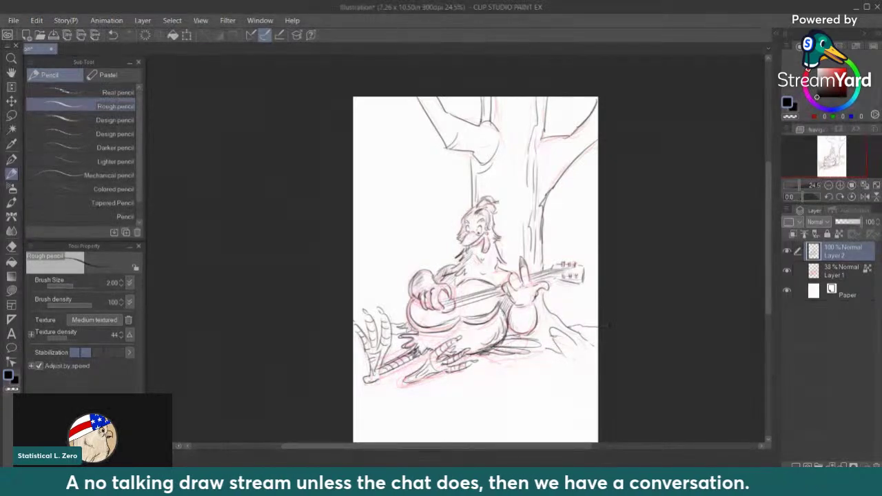
pyautogui.moveTo(507, 340)
pyautogui.mouseDown()
pyautogui.moveTo(534, 340)
pyautogui.moveTo(503, 346)
pyautogui.moveTo(523, 354)
pyautogui.moveTo(487, 357)
pyautogui.mouseUp()
pyautogui.moveTo(419, 332); pyautogui.dragTo(391, 344)
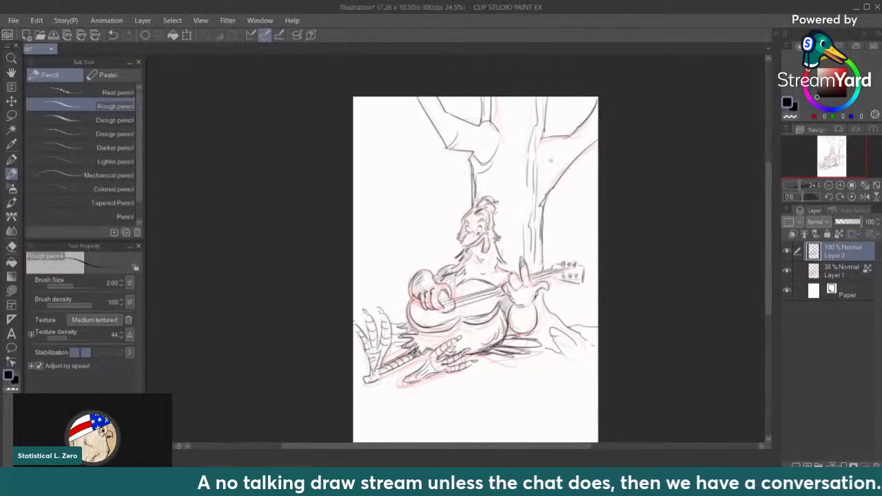
pyautogui.moveTo(578, 151); pyautogui.dragTo(543, 183)
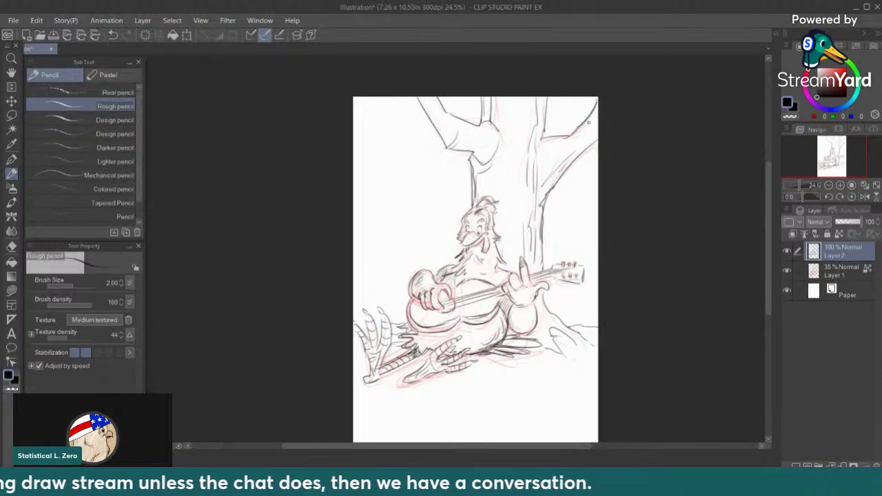
# Delete the faded red sketch layer and add a new empty raster layer at full opacity below Layer 2
pyautogui.click(787, 270)
pyautogui.click(849, 268)
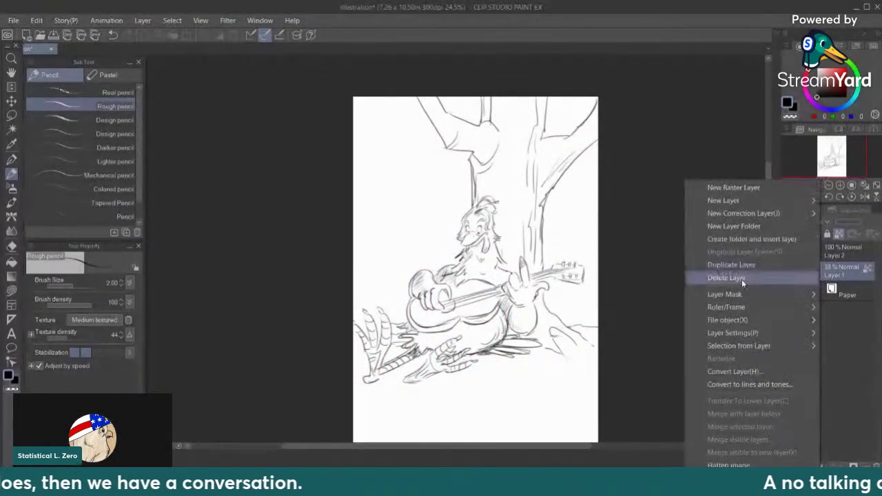
pyautogui.click(741, 278)
pyautogui.hotkey('ctrl', 'z')
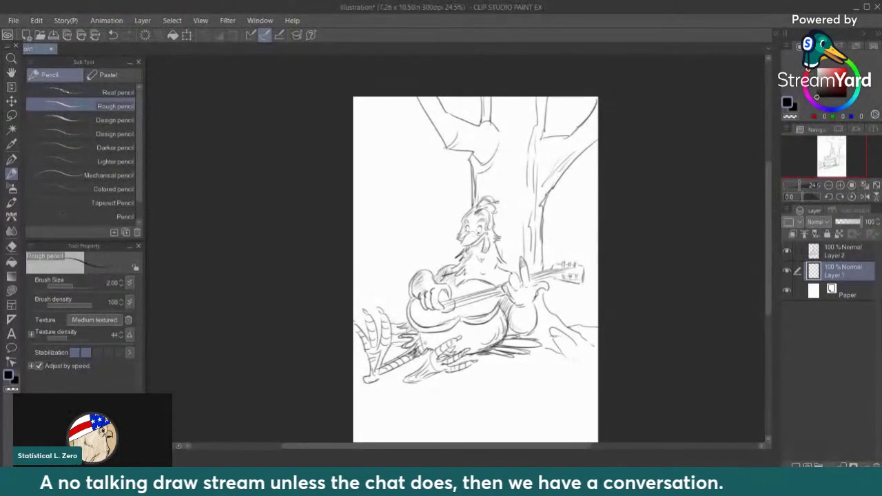
# On the new Layer 1, hatch the fretting arm and darken the guitar's sound hole and body edges with the Rough pencil
pyautogui.moveTo(508, 309); pyautogui.dragTo(522, 316)
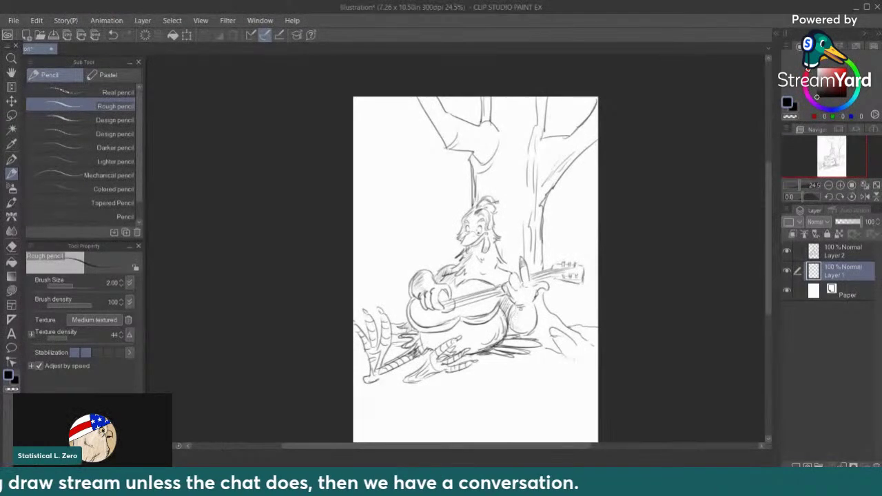
pyautogui.moveTo(449, 296); pyautogui.dragTo(442, 302)
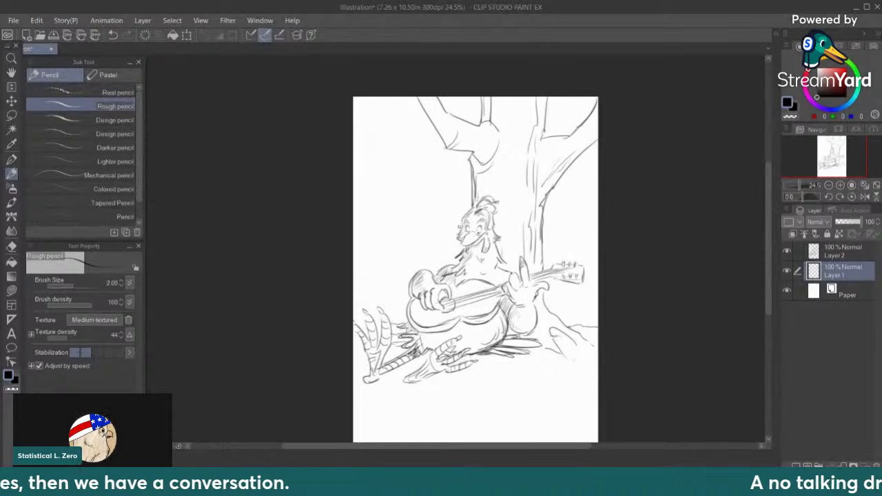
pyautogui.moveTo(412, 302)
pyautogui.mouseDown()
pyautogui.moveTo(408, 321)
pyautogui.moveTo(431, 338)
pyautogui.moveTo(496, 311)
pyautogui.mouseUp()
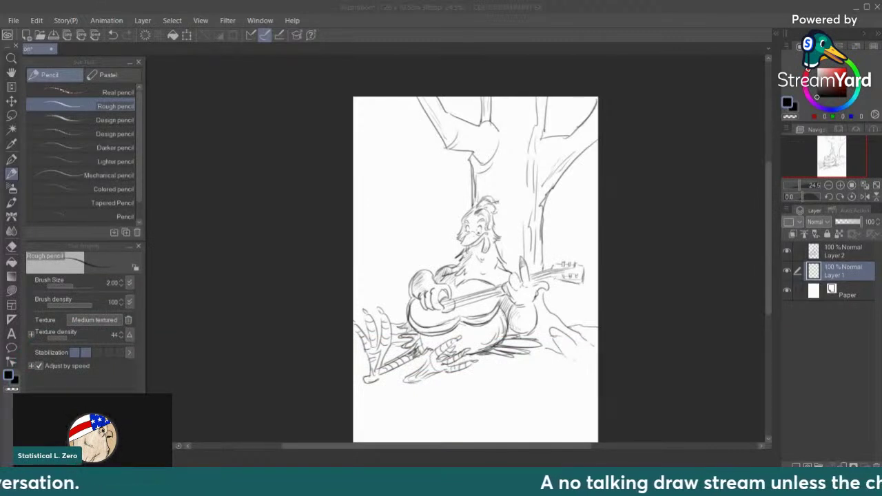
# Darken the outlines and toe creases of both feet, and deepen the shading beside the strumming fingers
pyautogui.click(379, 373)
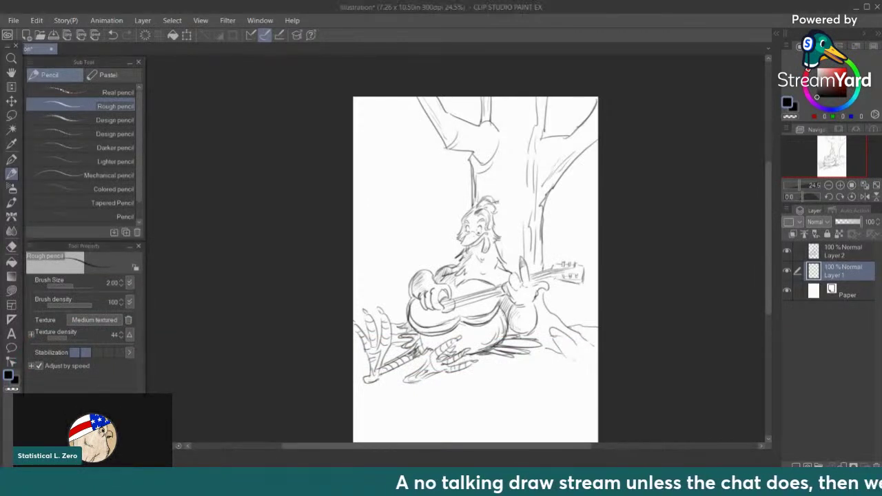
pyautogui.moveTo(422, 368)
pyautogui.mouseDown()
pyautogui.moveTo(441, 347)
pyautogui.moveTo(391, 323)
pyautogui.moveTo(381, 323)
pyautogui.moveTo(383, 342)
pyautogui.moveTo(367, 321)
pyautogui.moveTo(372, 346)
pyautogui.moveTo(359, 334)
pyautogui.moveTo(364, 348)
pyautogui.mouseUp()
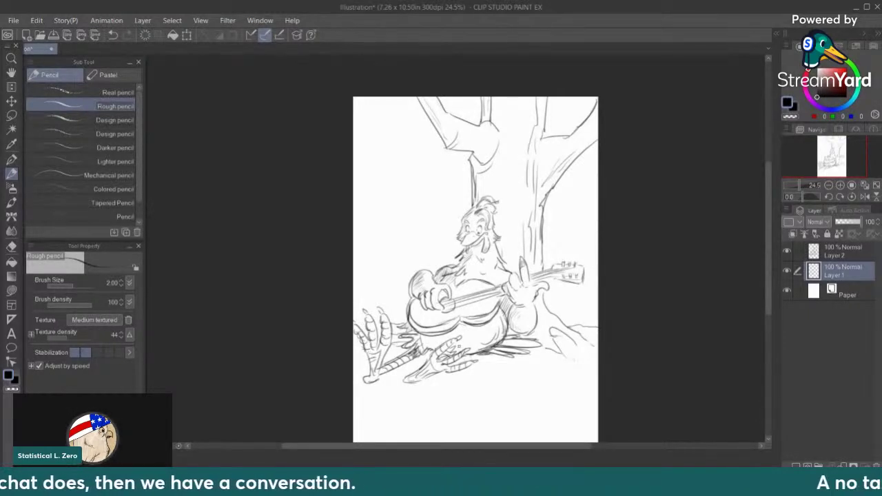
pyautogui.moveTo(456, 338)
pyautogui.mouseDown()
pyautogui.moveTo(434, 356)
pyautogui.moveTo(458, 352)
pyautogui.mouseUp()
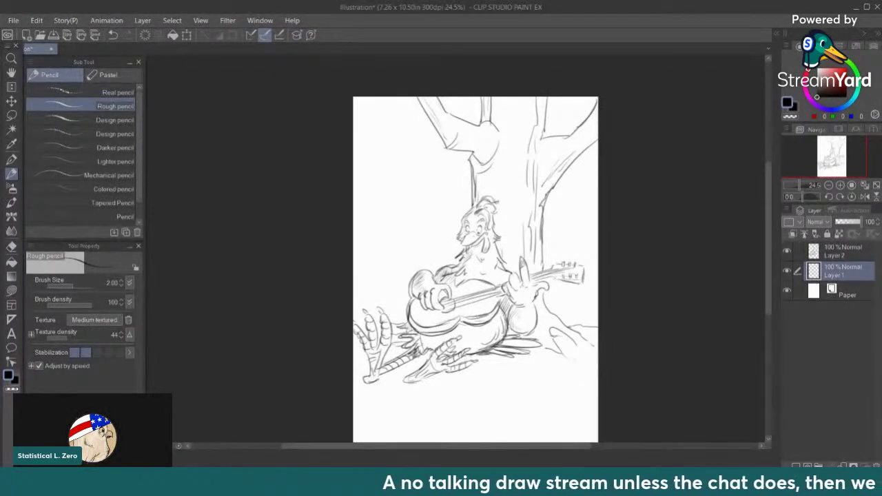
pyautogui.moveTo(444, 304); pyautogui.dragTo(449, 309)
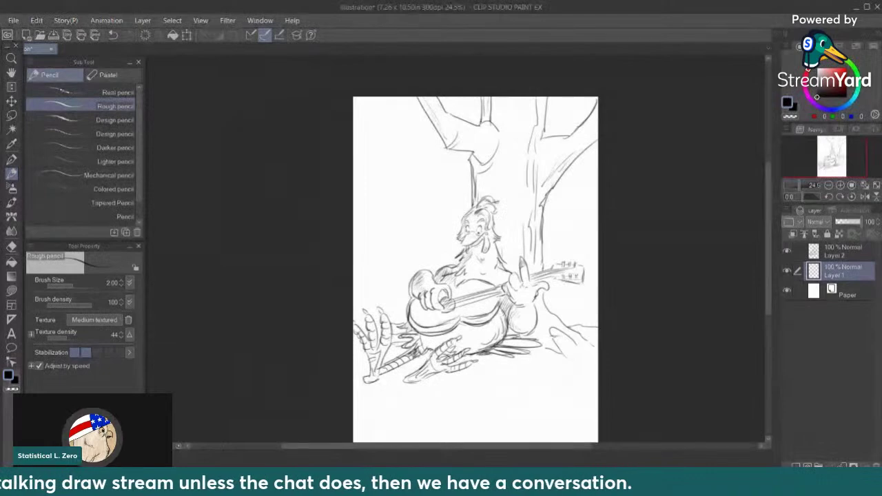
# Try to sketch feather strokes over the strumming elbow on Layer 1 and erase the smooth outline beneath them
pyautogui.scroll(-1, 520, 244)
pyautogui.scroll(1, 520, 256)
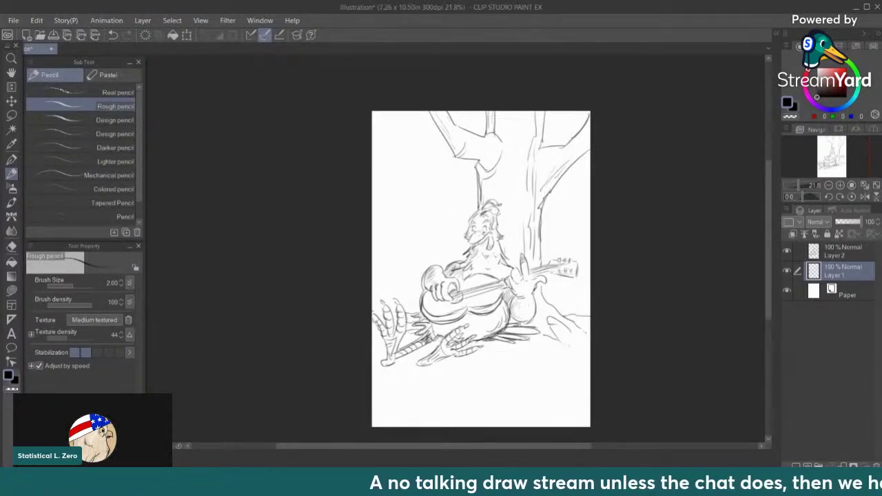
pyautogui.hotkey('ctrl', 'z')
pyautogui.moveTo(441, 253); pyautogui.dragTo(419, 287)
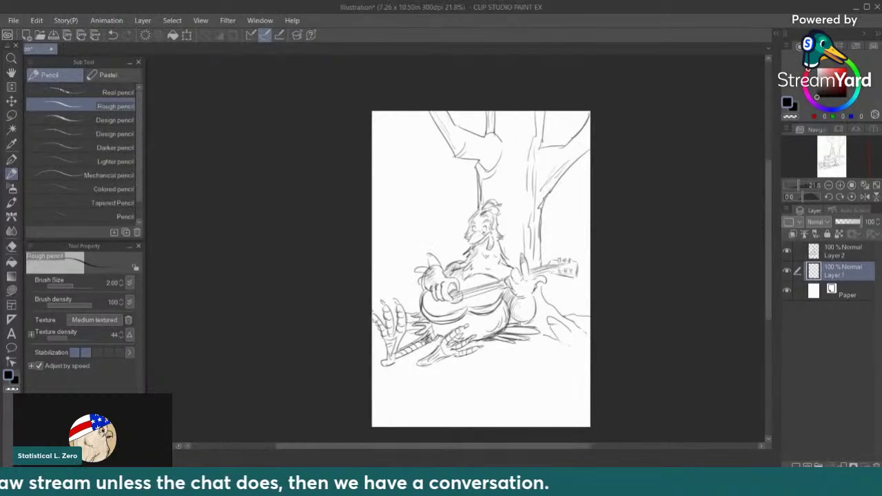
pyautogui.click(12, 246)
pyautogui.moveTo(433, 260); pyautogui.dragTo(440, 264)
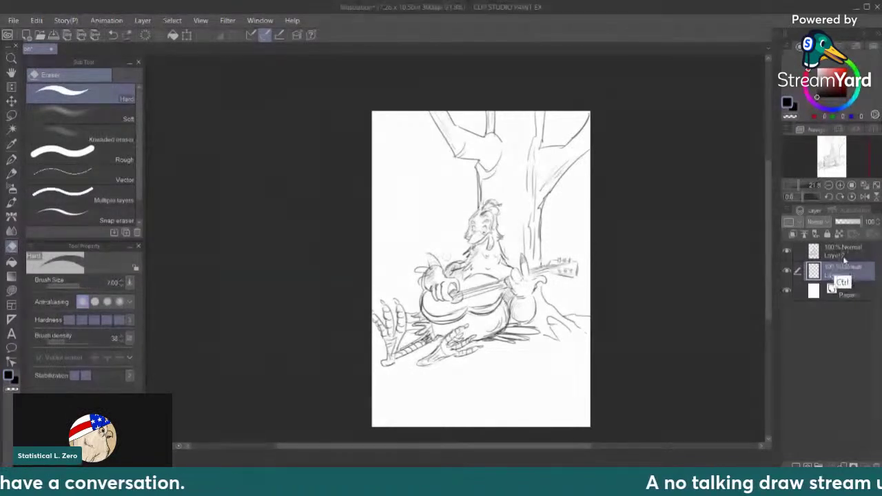
# On Layer 2, replace the smooth outline of the strumming elbow with ragged Rough pencil feather strokes
pyautogui.click(844, 251)
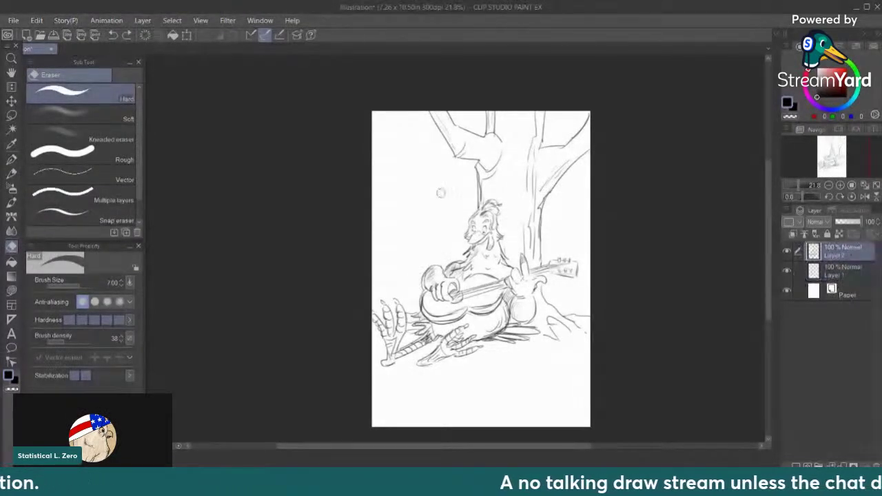
pyautogui.click(11, 172)
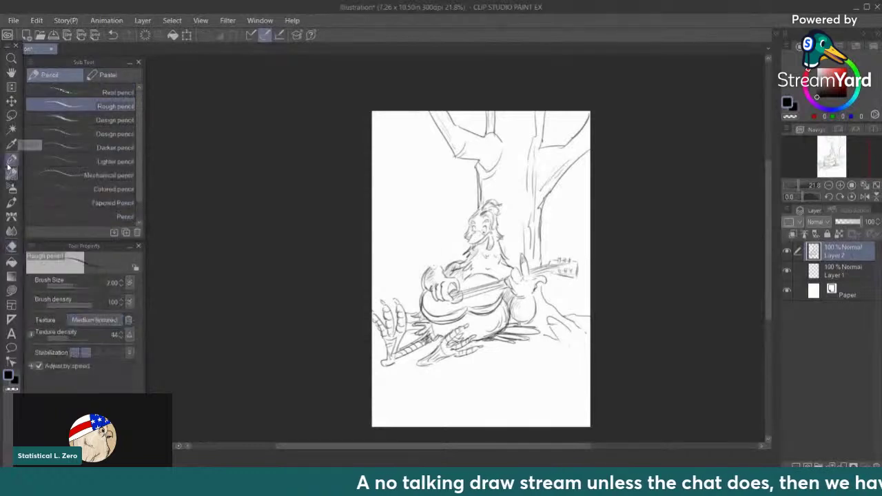
pyautogui.moveTo(427, 256)
pyautogui.mouseDown()
pyautogui.moveTo(437, 268)
pyautogui.moveTo(428, 280)
pyautogui.mouseUp()
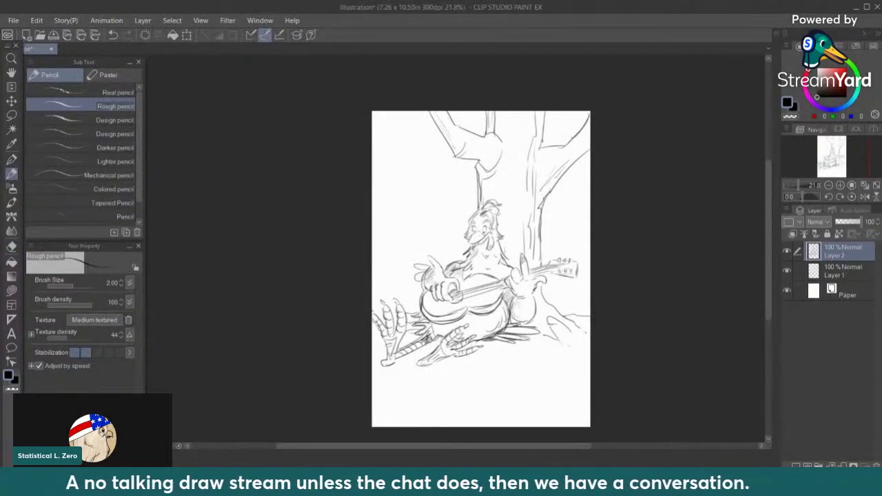
# Erase the rounded outline under the fretting arm's elbow and redraw it with short feather strokes
pyautogui.press('e')
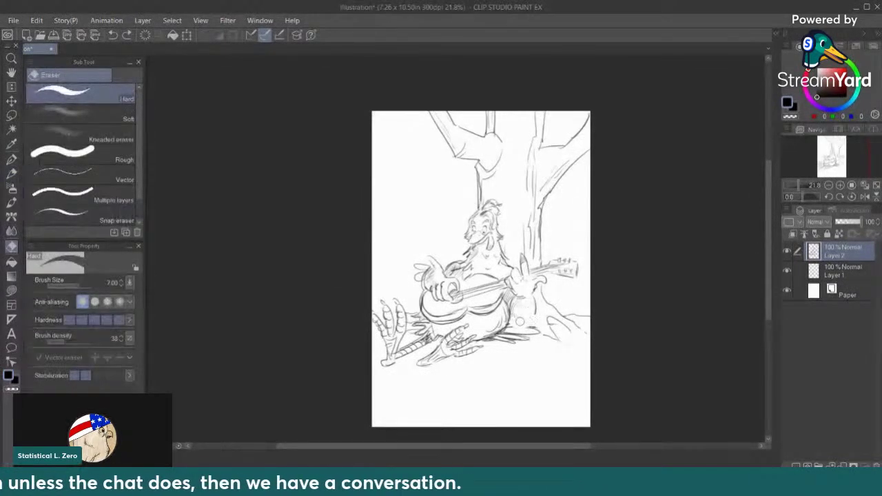
pyautogui.press('p')
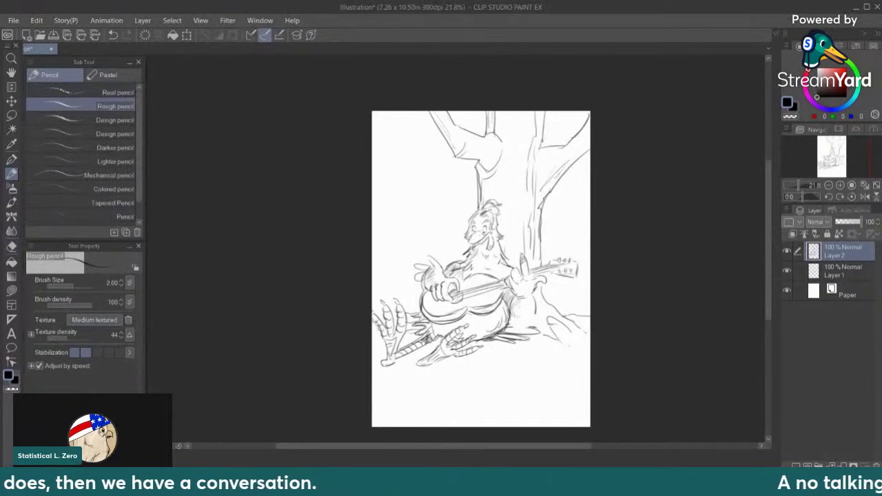
pyautogui.moveTo(512, 313); pyautogui.dragTo(539, 320)
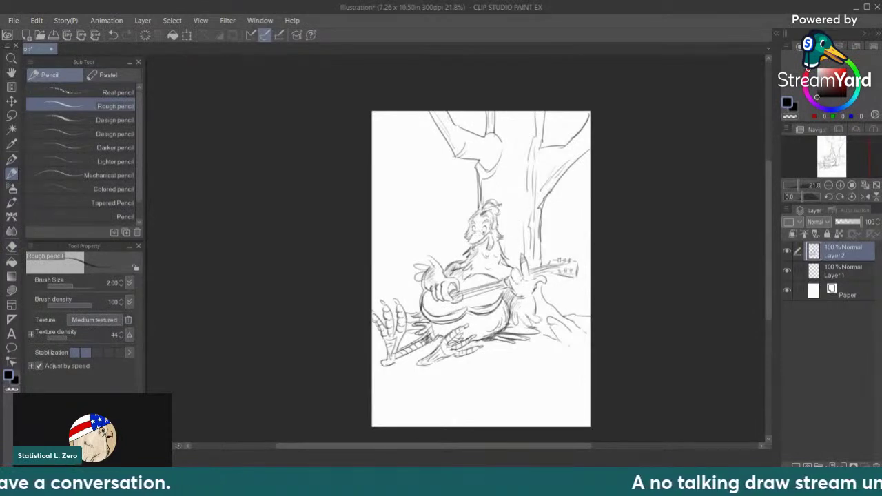
# Clean up stray lines in the strumming elbow's feathers with the Hard eraser, and add more feather strokes along the fretting forearm
pyautogui.press('e')
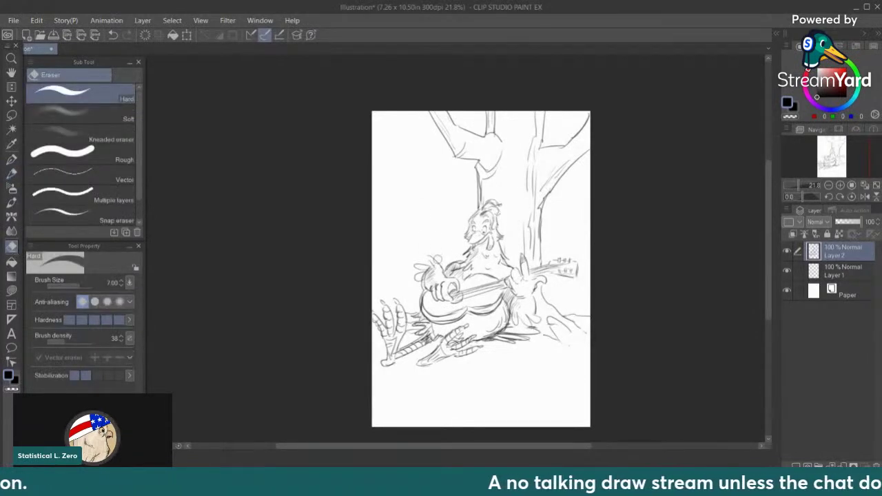
pyautogui.moveTo(432, 268); pyautogui.dragTo(425, 277)
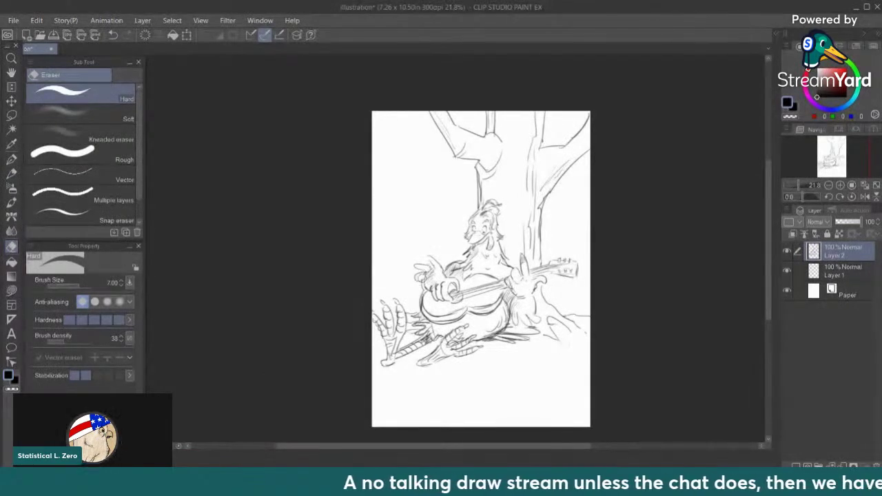
pyautogui.click(12, 174)
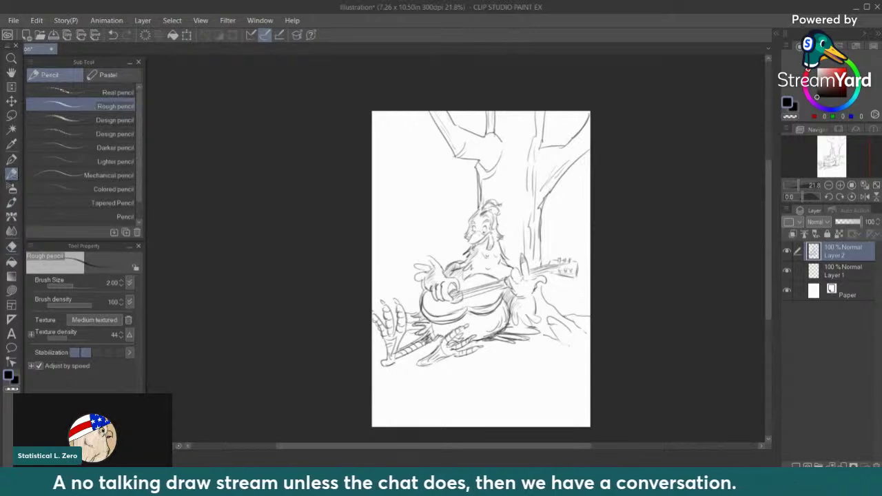
pyautogui.moveTo(523, 314); pyautogui.dragTo(537, 318)
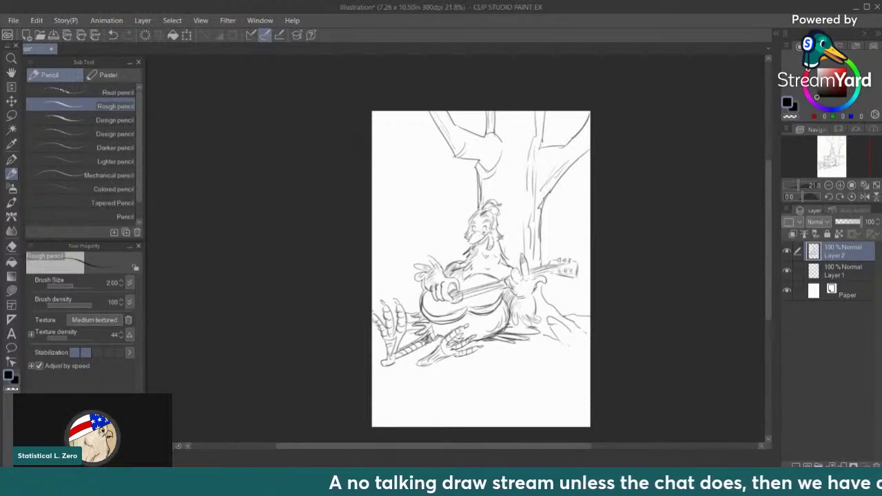
pyautogui.moveTo(518, 287); pyautogui.dragTo(525, 298)
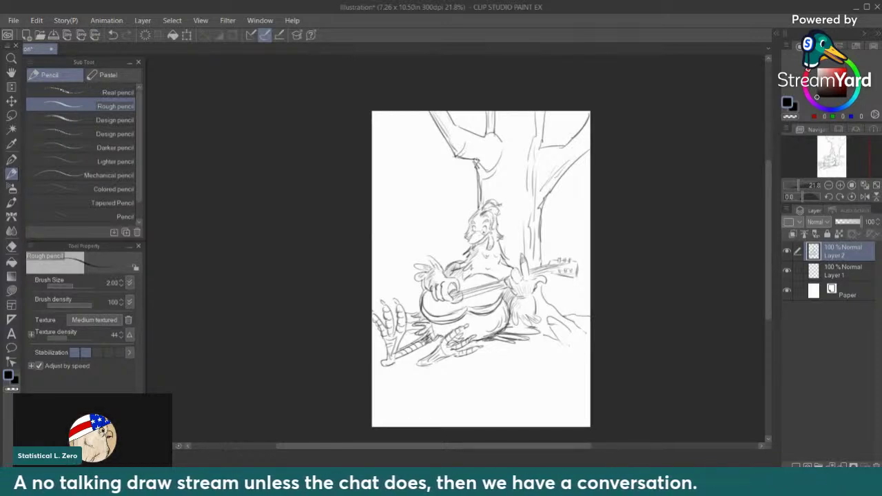
# Select Layer 1 with the Round watercolor brush and choose an orange-brown of RGB 211, 137, 51
pyautogui.click(842, 272)
pyautogui.press('b')
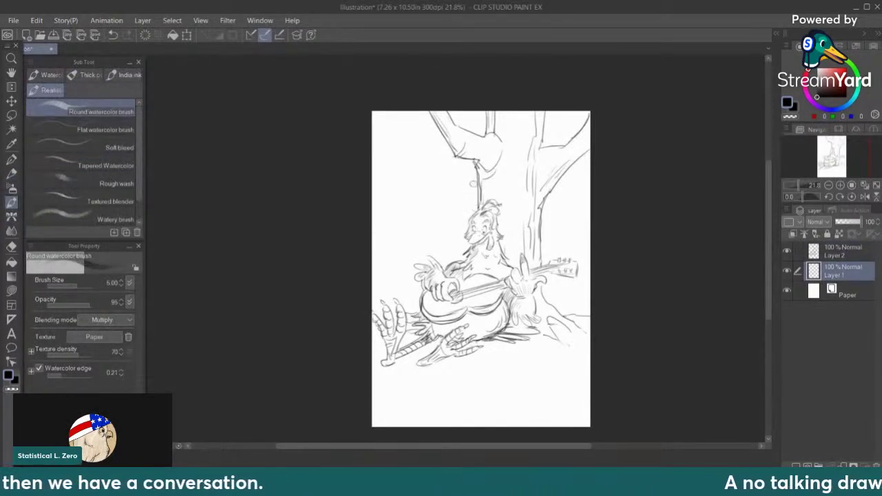
pyautogui.click(837, 73)
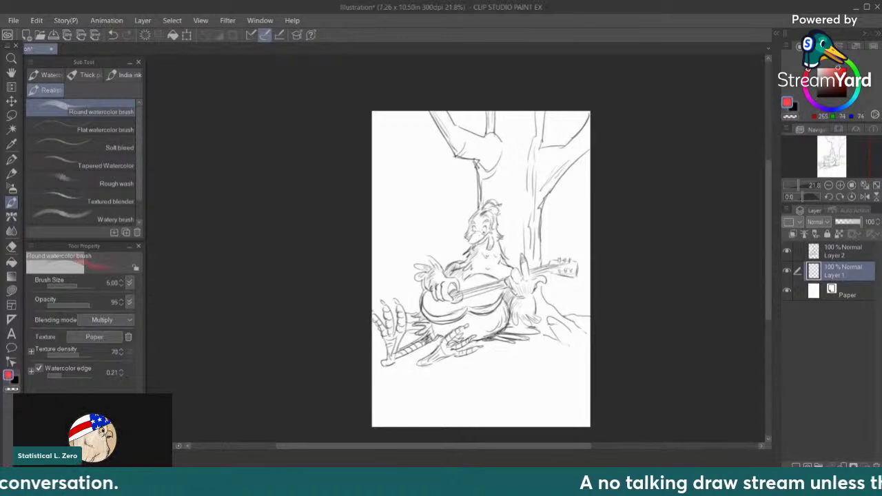
pyautogui.click(832, 74)
pyautogui.moveTo(810, 67); pyautogui.dragTo(837, 72)
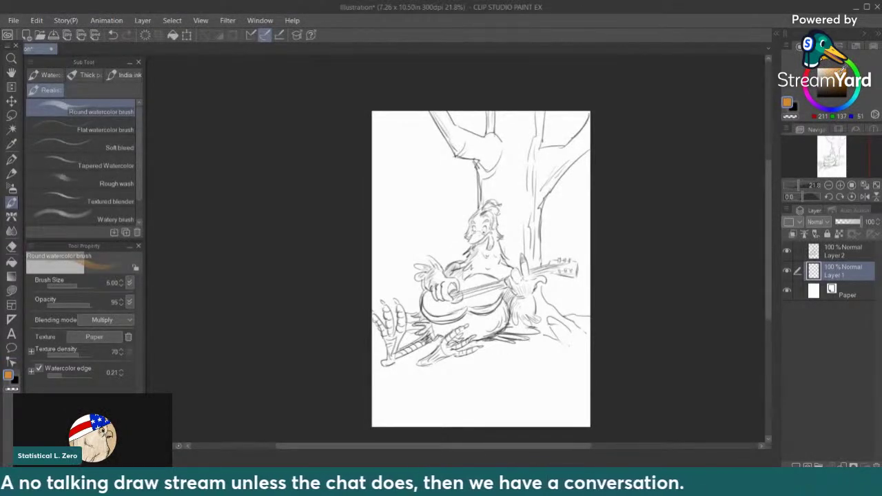
# Darken the paint colour to RGB 183, 116, 39, testing watercolor strokes on the tree trunk and undoing them
pyautogui.moveTo(521, 144); pyautogui.dragTo(515, 225)
pyautogui.hotkey('ctrl', 'z')
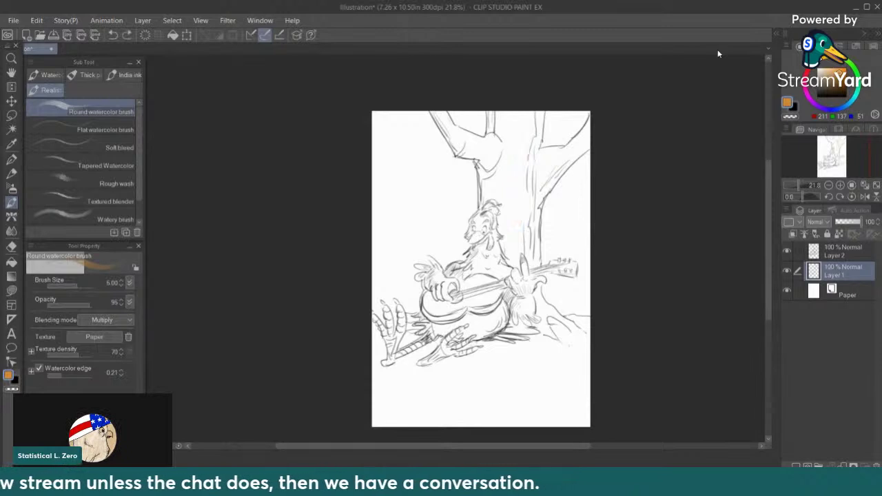
pyautogui.moveTo(843, 78); pyautogui.dragTo(841, 76)
pyautogui.moveTo(531, 162)
pyautogui.mouseDown()
pyautogui.moveTo(523, 245)
pyautogui.moveTo(527, 166)
pyautogui.mouseUp()
pyautogui.hotkey('ctrl', 'z')
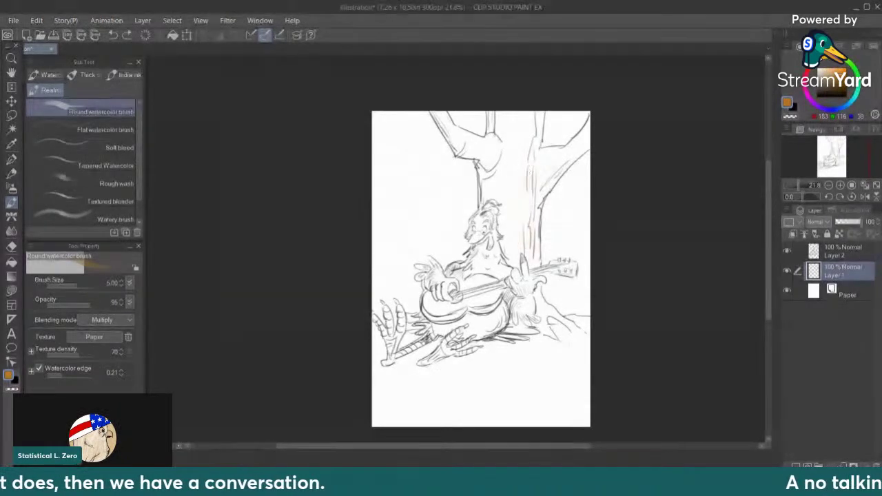
# Set the watercolor brush's opacity to 100 and keep its blending mode at Multiply
pyautogui.click(89, 305)
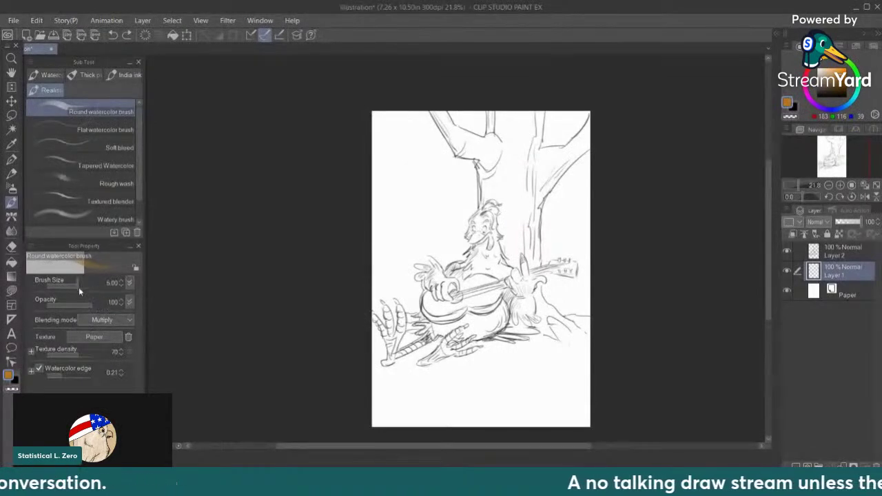
pyautogui.click(115, 319)
pyautogui.click(114, 319)
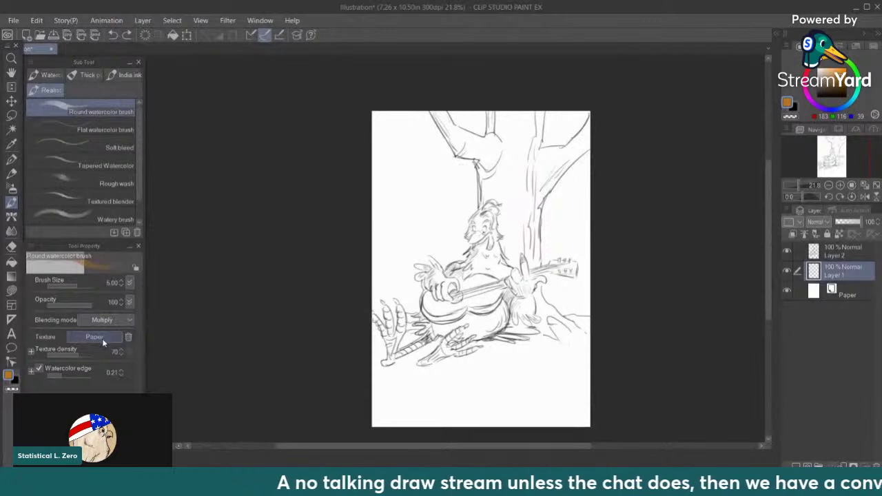
pyautogui.click(104, 337)
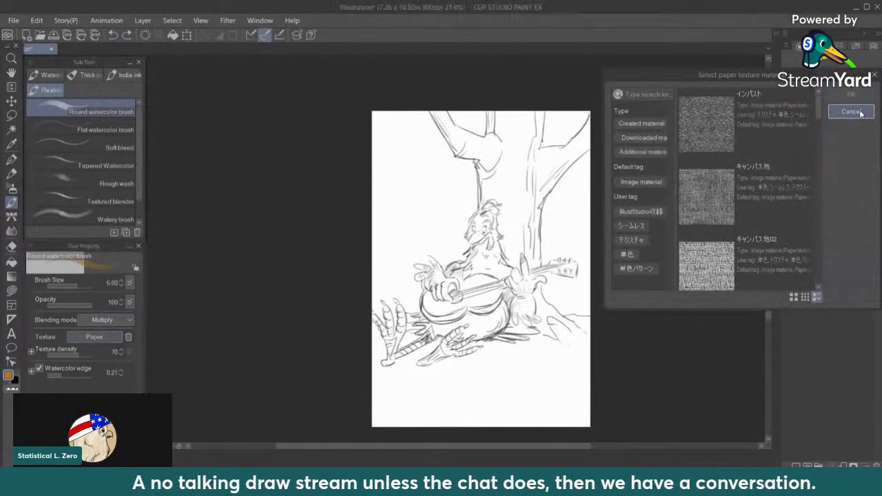
pyautogui.click(851, 112)
pyautogui.moveTo(527, 162)
pyautogui.mouseDown()
pyautogui.moveTo(525, 227)
pyautogui.moveTo(530, 165)
pyautogui.mouseUp()
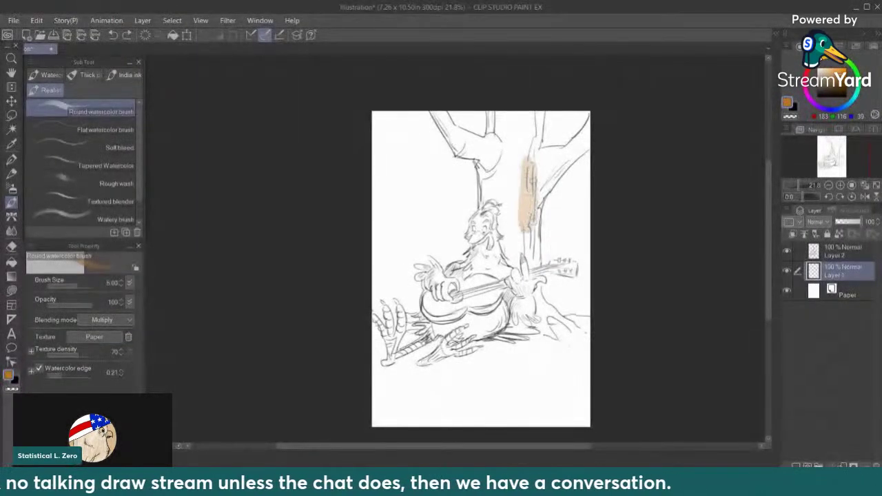
pyautogui.hotkey('ctrl', 'z')
# Fill the tree trunk and upper branches on Layer 1 with a flat brown wash using the Round watercolor brush
pyautogui.moveTo(433, 114)
pyautogui.mouseDown()
pyautogui.moveTo(458, 145)
pyautogui.moveTo(482, 153)
pyautogui.moveTo(489, 141)
pyautogui.moveTo(468, 143)
pyautogui.moveTo(491, 152)
pyautogui.moveTo(482, 167)
pyautogui.moveTo(494, 160)
pyautogui.moveTo(479, 182)
pyautogui.moveTo(481, 206)
pyautogui.moveTo(489, 172)
pyautogui.moveTo(518, 273)
pyautogui.moveTo(523, 248)
pyautogui.moveTo(532, 256)
pyautogui.moveTo(541, 185)
pyautogui.moveTo(591, 125)
pyautogui.moveTo(578, 148)
pyautogui.moveTo(587, 132)
pyautogui.moveTo(541, 150)
pyautogui.moveTo(555, 149)
pyautogui.moveTo(567, 165)
pyautogui.moveTo(541, 187)
pyautogui.moveTo(522, 229)
pyautogui.mouseUp()
pyautogui.moveTo(533, 197)
pyautogui.mouseDown()
pyautogui.moveTo(525, 235)
pyautogui.moveTo(519, 204)
pyautogui.moveTo(506, 225)
pyautogui.moveTo(529, 245)
pyautogui.moveTo(523, 160)
pyautogui.moveTo(532, 175)
pyautogui.moveTo(526, 163)
pyautogui.moveTo(514, 166)
pyautogui.moveTo(525, 182)
pyautogui.moveTo(539, 106)
pyautogui.moveTo(525, 118)
pyautogui.moveTo(518, 105)
pyautogui.moveTo(491, 102)
pyautogui.moveTo(489, 150)
pyautogui.moveTo(436, 108)
pyautogui.mouseUp()
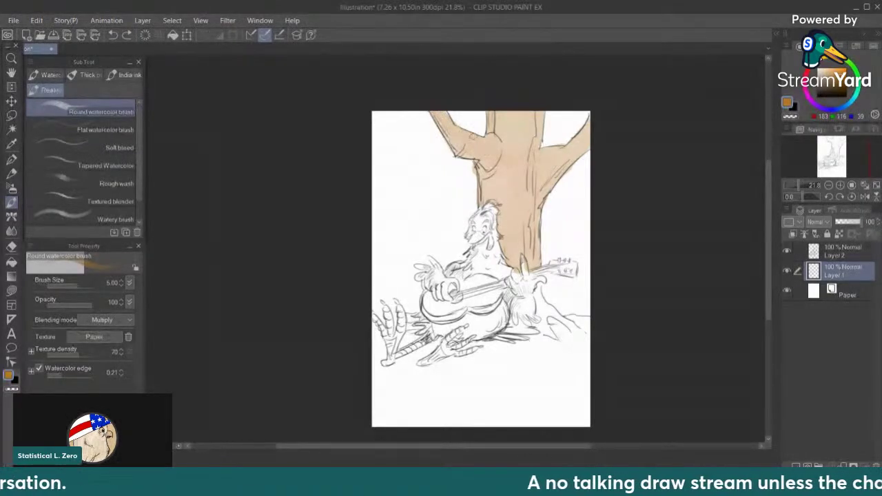
pyautogui.moveTo(467, 134)
pyautogui.mouseDown()
pyautogui.moveTo(447, 119)
pyautogui.moveTo(454, 151)
pyautogui.mouseUp()
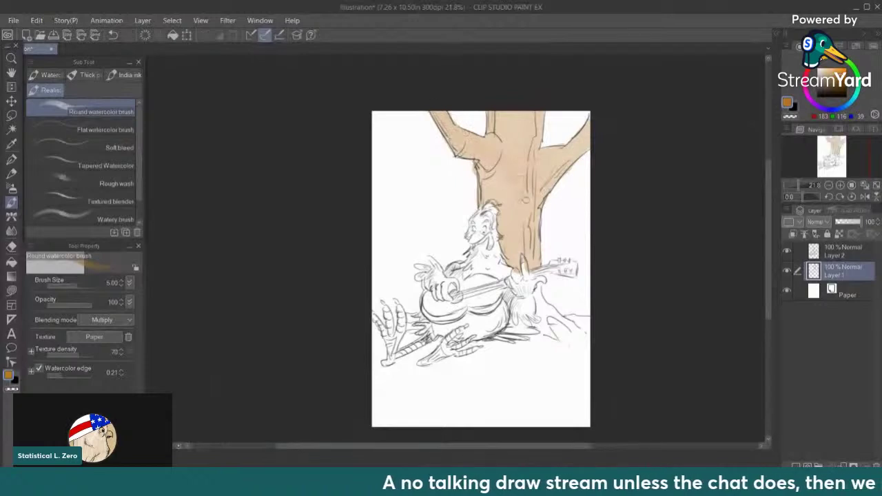
# Erase the brown along the upper edges of the branches and down the trunk's left edge with the Hard eraser
pyautogui.click(12, 231)
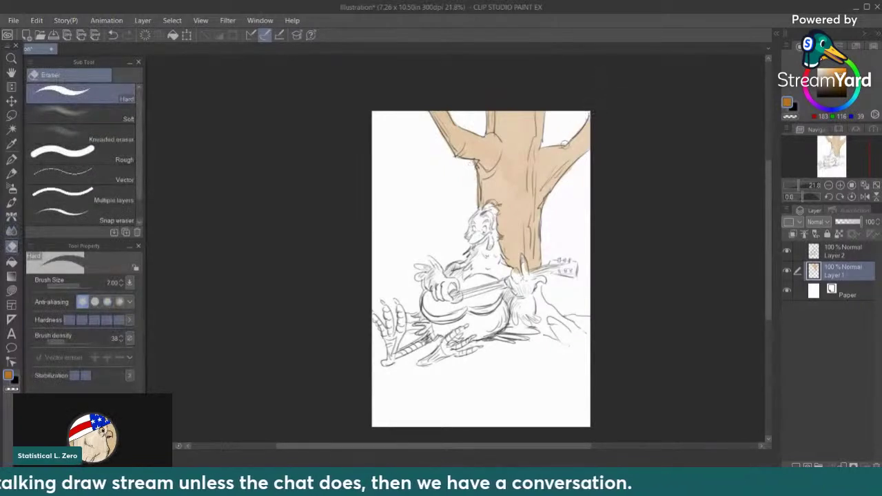
pyautogui.moveTo(571, 141); pyautogui.dragTo(584, 122)
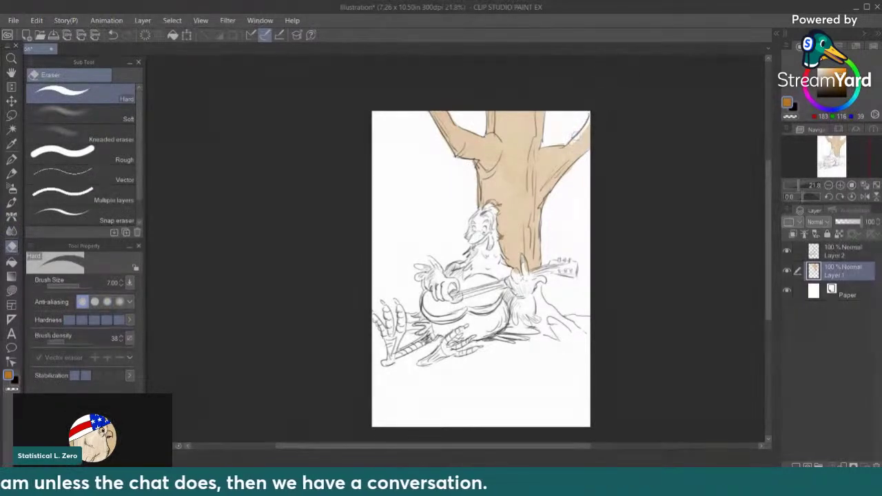
pyautogui.moveTo(448, 107)
pyautogui.mouseDown()
pyautogui.moveTo(456, 124)
pyautogui.moveTo(485, 132)
pyautogui.mouseUp()
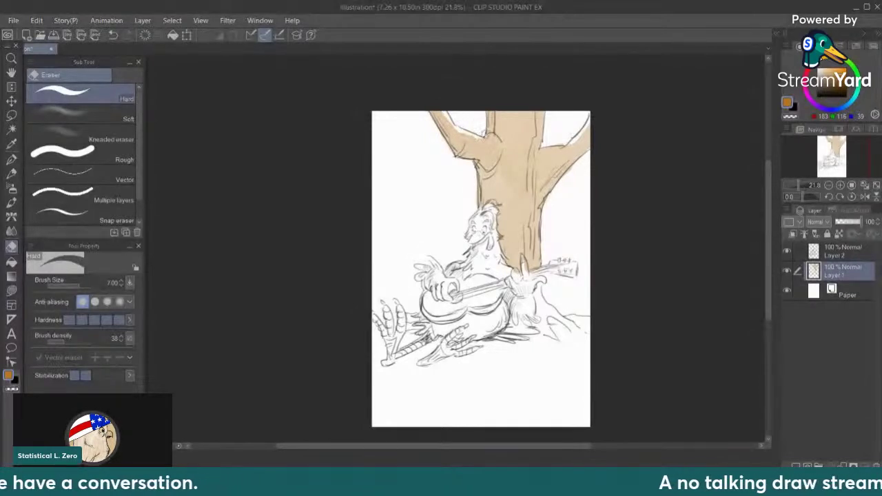
pyautogui.moveTo(542, 149); pyautogui.dragTo(573, 142)
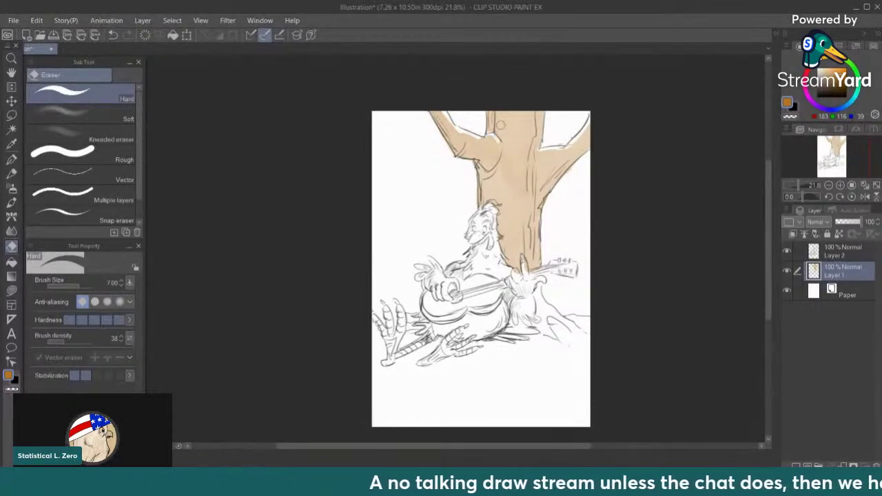
pyautogui.moveTo(479, 166)
pyautogui.mouseDown()
pyautogui.moveTo(481, 201)
pyautogui.moveTo(490, 194)
pyautogui.moveTo(478, 206)
pyautogui.mouseUp()
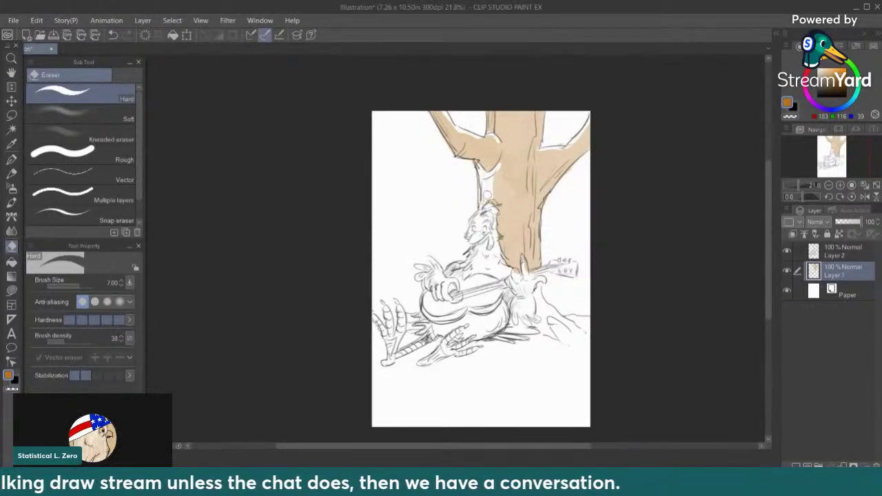
pyautogui.moveTo(496, 173); pyautogui.dragTo(500, 238)
pyautogui.moveTo(500, 204)
pyautogui.mouseDown()
pyautogui.moveTo(497, 196)
pyautogui.moveTo(500, 222)
pyautogui.mouseUp()
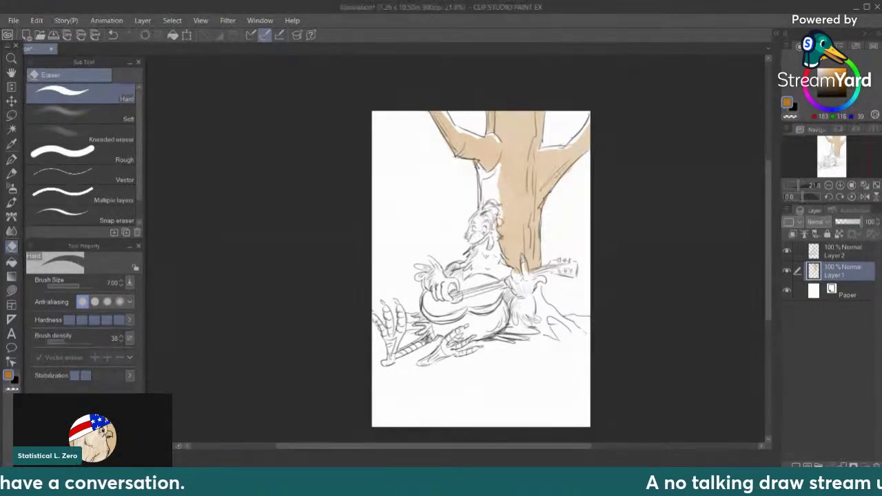
pyautogui.hotkey('ctrl', 'z')
pyautogui.hotkey('ctrl', 'z')
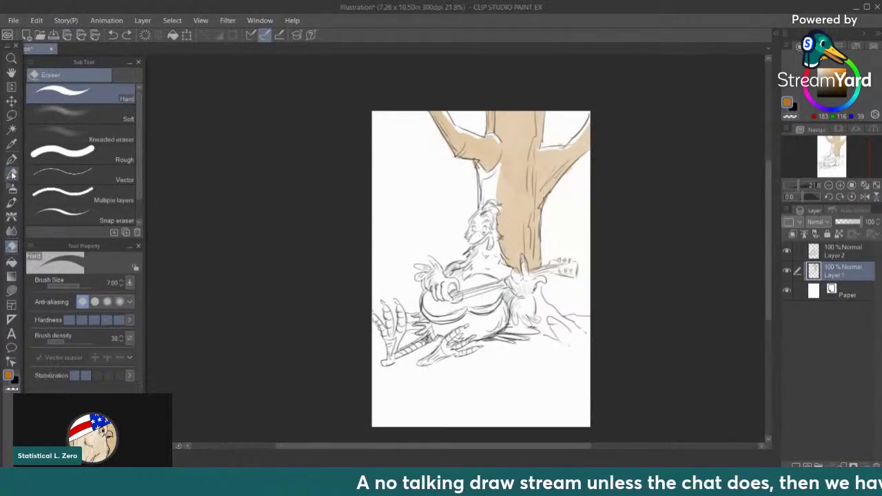
pyautogui.hotkey('ctrl', 'z')
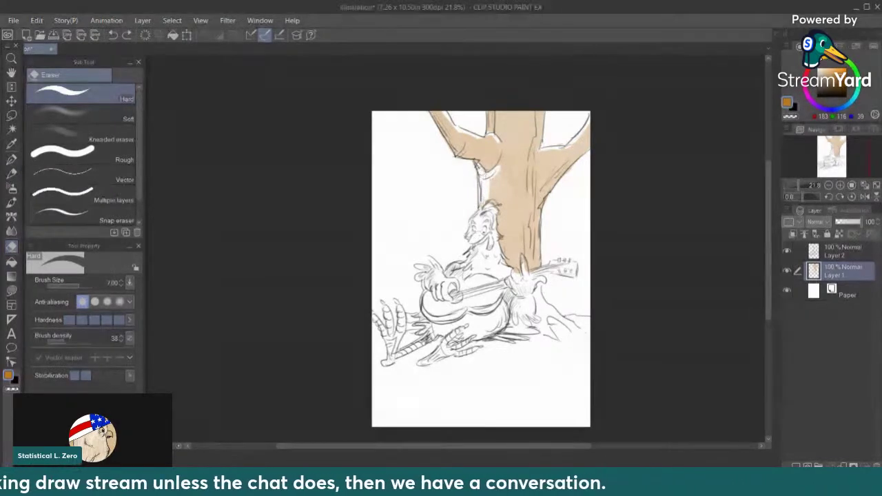
# Erase white highlight streaks along the trunk's left side and down the bark lines right of its centre
pyautogui.moveTo(485, 172)
pyautogui.mouseDown()
pyautogui.moveTo(493, 195)
pyautogui.moveTo(498, 164)
pyautogui.moveTo(494, 171)
pyautogui.moveTo(487, 160)
pyautogui.mouseUp()
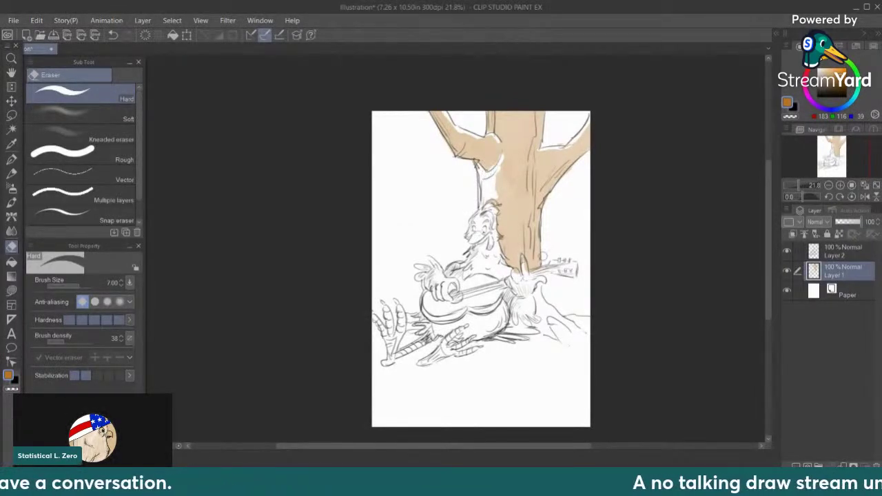
pyautogui.moveTo(532, 221)
pyautogui.mouseDown()
pyautogui.moveTo(532, 173)
pyautogui.moveTo(522, 177)
pyautogui.moveTo(528, 194)
pyautogui.moveTo(534, 140)
pyautogui.moveTo(537, 178)
pyautogui.moveTo(554, 160)
pyautogui.moveTo(535, 190)
pyautogui.moveTo(529, 169)
pyautogui.mouseUp()
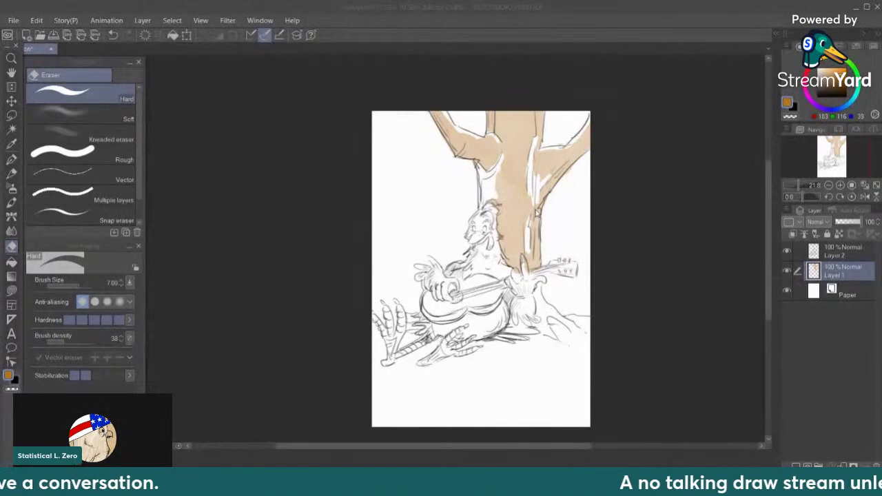
pyautogui.click(532, 219)
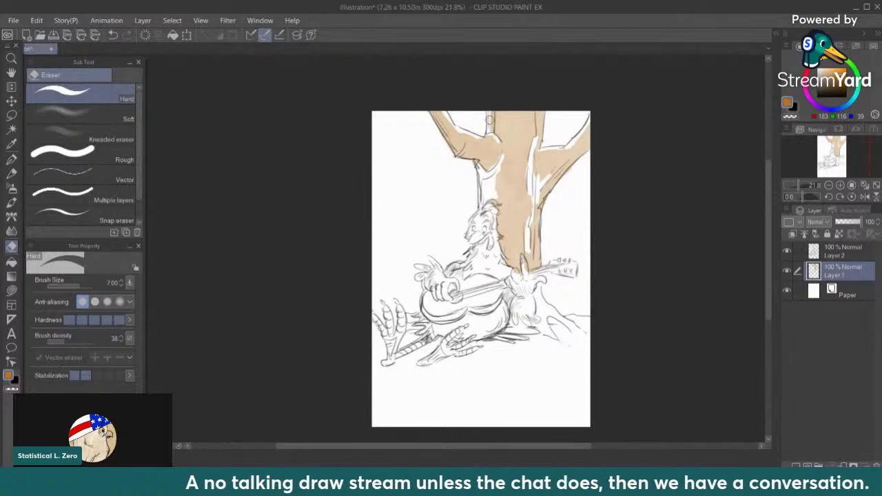
# Paint the tree roots beside the bird's wing with the brown Round watercolor brush and tidy their edges with the Hard eraser
pyautogui.click(11, 202)
pyautogui.moveTo(538, 283)
pyautogui.mouseDown()
pyautogui.moveTo(540, 307)
pyautogui.moveTo(566, 322)
pyautogui.moveTo(543, 313)
pyautogui.moveTo(543, 332)
pyautogui.moveTo(572, 325)
pyautogui.mouseUp()
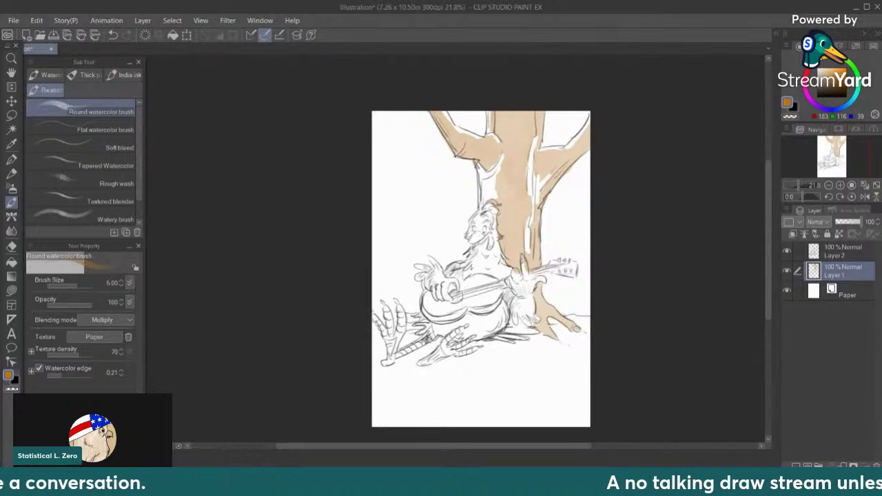
pyautogui.press('e')
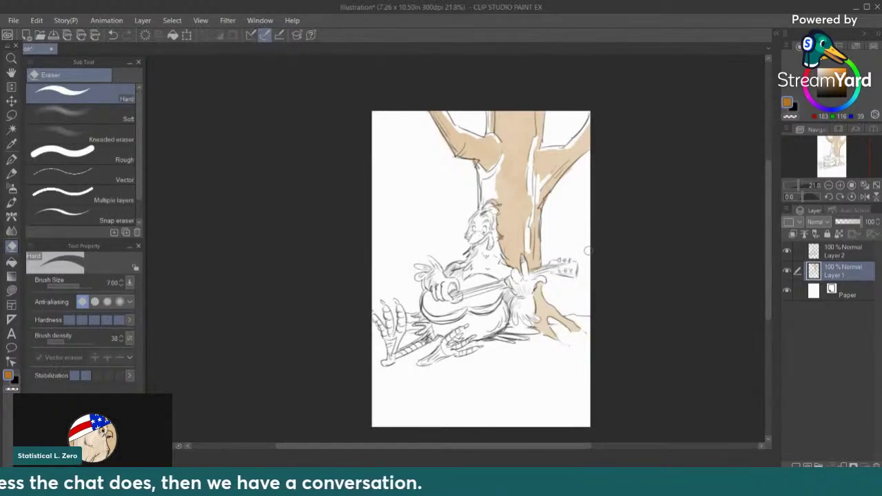
# Layer darker brown watercolor shading over the right branch, the roots, the left branch joint and the trunk
pyautogui.click(11, 199)
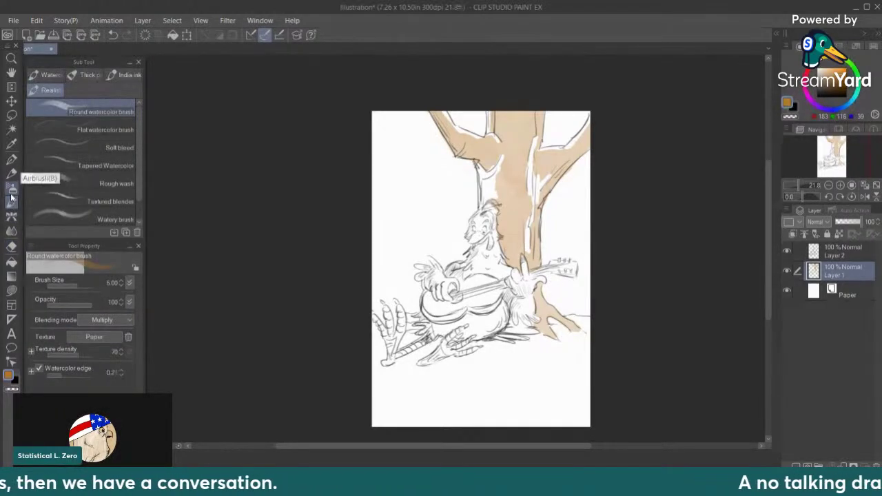
pyautogui.moveTo(585, 141)
pyautogui.mouseDown()
pyautogui.moveTo(561, 165)
pyautogui.moveTo(558, 155)
pyautogui.moveTo(540, 166)
pyautogui.moveTo(558, 169)
pyautogui.moveTo(544, 193)
pyautogui.moveTo(537, 267)
pyautogui.moveTo(530, 254)
pyautogui.mouseUp()
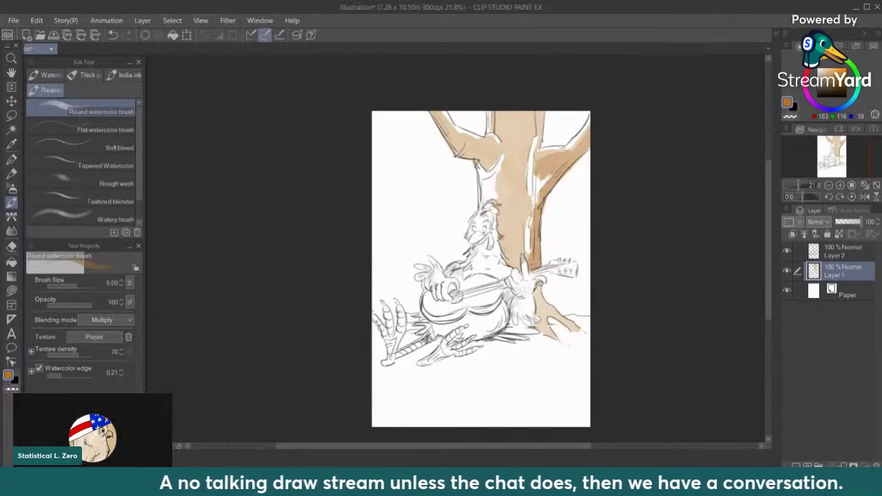
pyautogui.moveTo(532, 288)
pyautogui.mouseDown()
pyautogui.moveTo(555, 318)
pyautogui.moveTo(554, 339)
pyautogui.mouseUp()
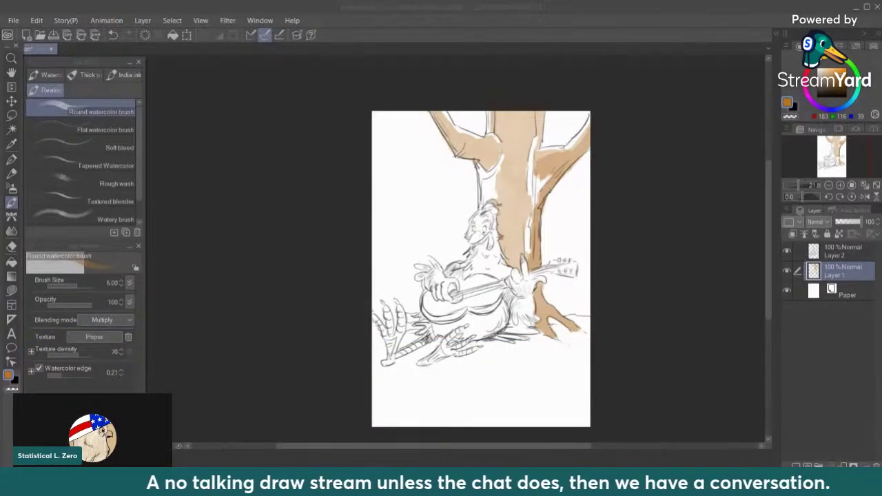
pyautogui.moveTo(490, 140); pyautogui.dragTo(482, 165)
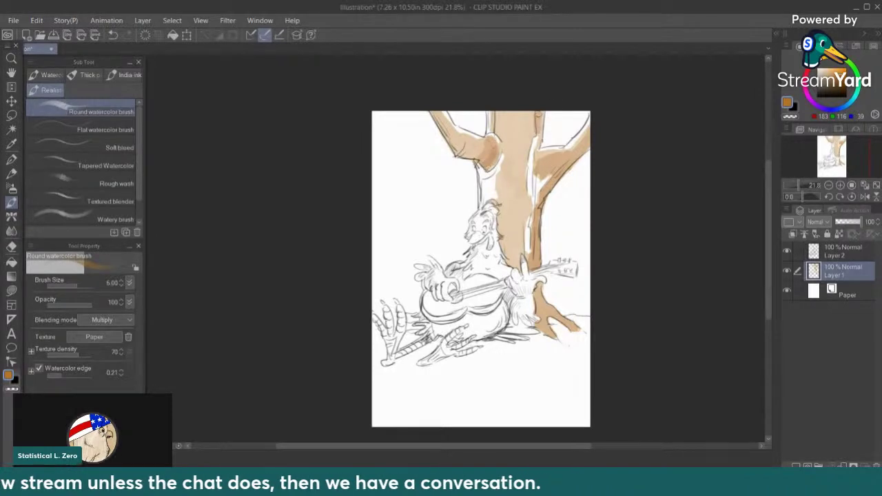
pyautogui.moveTo(532, 128); pyautogui.dragTo(524, 253)
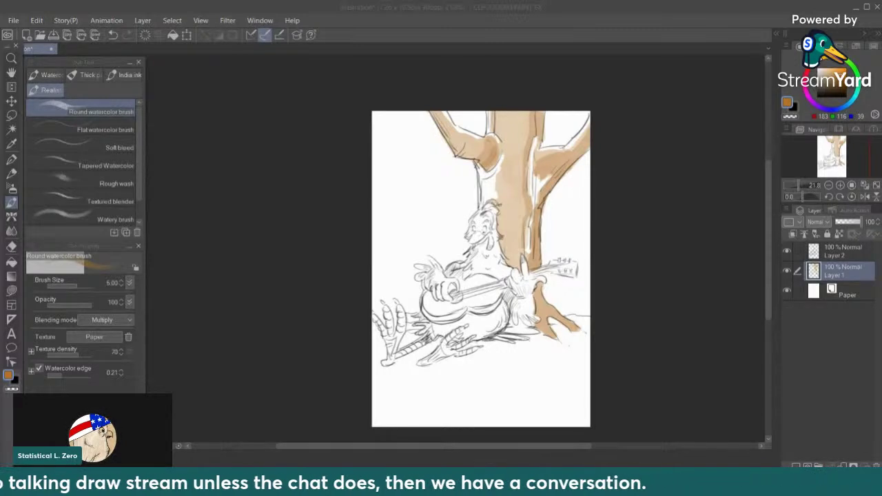
# Choose a medium blue of about RGB 87, 154, 195 as the paint colour for the bird
pyautogui.scroll(3, 587, 331)
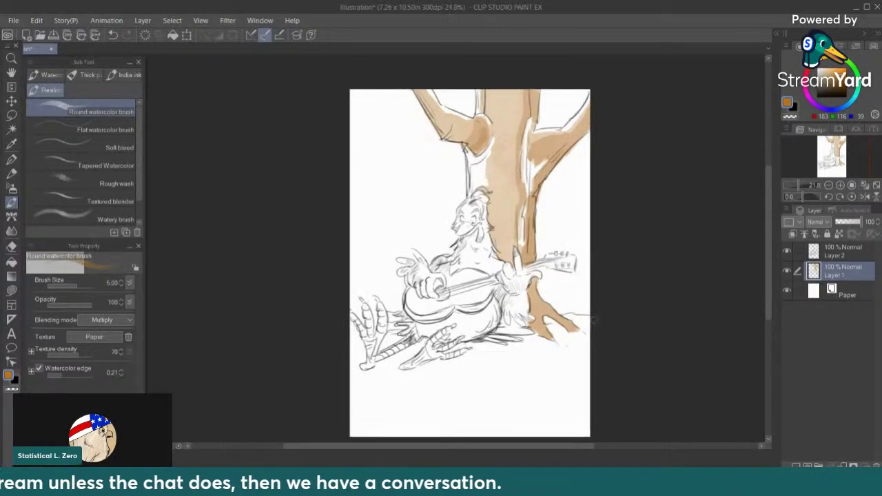
pyautogui.scroll(2, 464, 204)
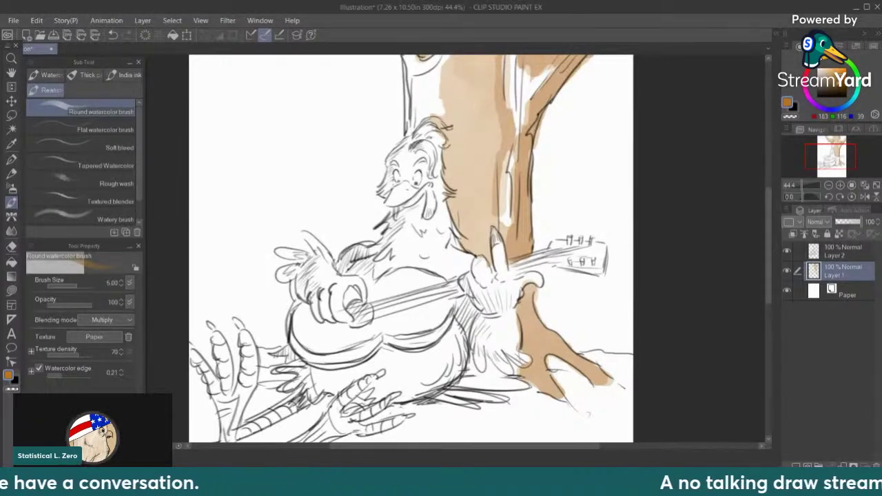
pyautogui.click(846, 105)
pyautogui.click(833, 76)
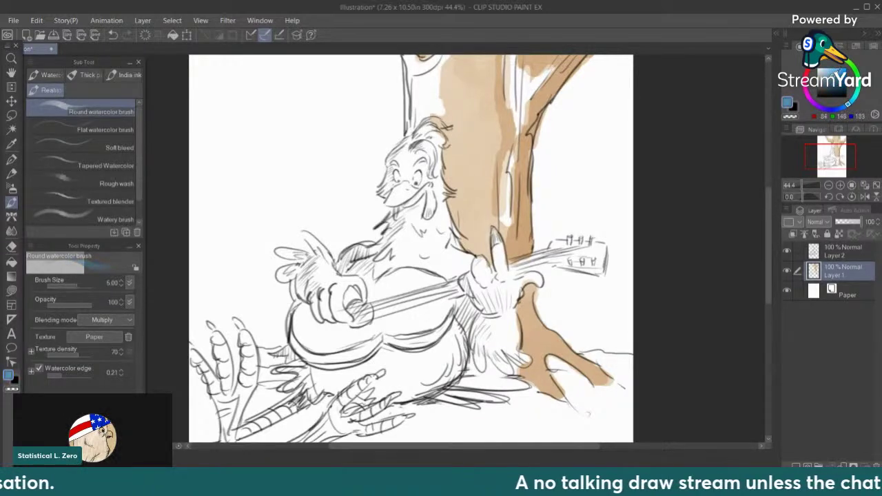
pyautogui.moveTo(414, 150)
pyautogui.mouseDown()
pyautogui.moveTo(406, 168)
pyautogui.moveTo(411, 138)
pyautogui.moveTo(406, 178)
pyautogui.moveTo(428, 131)
pyautogui.moveTo(394, 182)
pyautogui.moveTo(410, 201)
pyautogui.moveTo(433, 141)
pyautogui.moveTo(423, 235)
pyautogui.moveTo(423, 198)
pyautogui.moveTo(417, 231)
pyautogui.moveTo(403, 215)
pyautogui.moveTo(382, 260)
pyautogui.moveTo(365, 255)
pyautogui.moveTo(393, 227)
pyautogui.moveTo(348, 269)
pyautogui.moveTo(392, 293)
pyautogui.moveTo(448, 203)
pyautogui.moveTo(438, 213)
pyautogui.moveTo(456, 251)
pyautogui.moveTo(451, 285)
pyautogui.moveTo(471, 265)
pyautogui.moveTo(457, 256)
pyautogui.moveTo(348, 313)
pyautogui.moveTo(331, 272)
pyautogui.moveTo(338, 289)
pyautogui.moveTo(385, 321)
pyautogui.moveTo(375, 337)
pyautogui.moveTo(386, 317)
pyautogui.moveTo(379, 345)
pyautogui.moveTo(369, 295)
pyautogui.moveTo(345, 314)
pyautogui.moveTo(412, 323)
pyautogui.moveTo(355, 348)
pyautogui.moveTo(336, 289)
pyautogui.moveTo(313, 292)
pyautogui.moveTo(319, 265)
pyautogui.moveTo(312, 320)
pyautogui.moveTo(316, 296)
pyautogui.moveTo(337, 324)
pyautogui.moveTo(321, 276)
pyautogui.moveTo(386, 362)
pyautogui.moveTo(341, 352)
pyautogui.moveTo(317, 372)
pyautogui.moveTo(286, 368)
pyautogui.moveTo(296, 386)
pyautogui.moveTo(324, 390)
pyautogui.moveTo(434, 382)
pyautogui.moveTo(458, 372)
pyautogui.moveTo(448, 316)
pyautogui.moveTo(421, 354)
pyautogui.mouseUp()
pyautogui.hotkey('ctrl', 'z')
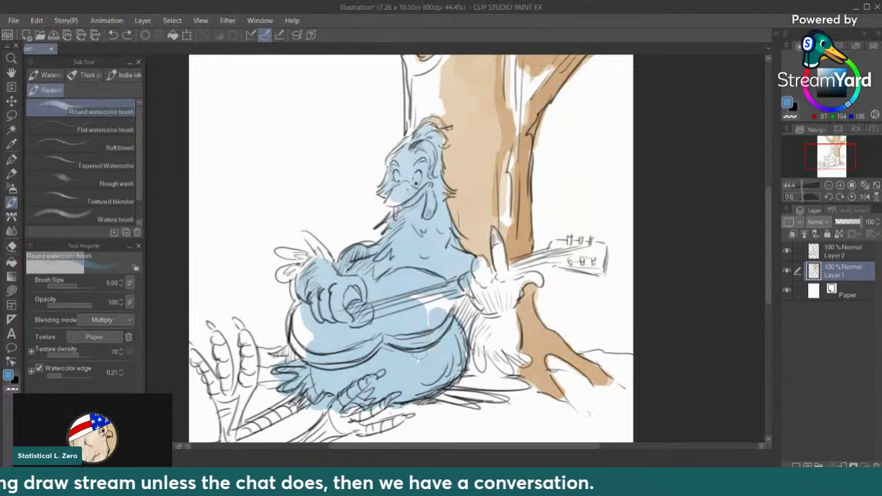
pyautogui.moveTo(454, 320)
pyautogui.mouseDown()
pyautogui.moveTo(472, 310)
pyautogui.moveTo(486, 355)
pyautogui.moveTo(493, 341)
pyautogui.moveTo(507, 365)
pyautogui.moveTo(527, 361)
pyautogui.moveTo(510, 320)
pyautogui.moveTo(509, 279)
pyautogui.moveTo(534, 277)
pyautogui.moveTo(513, 286)
pyautogui.moveTo(492, 320)
pyautogui.moveTo(479, 296)
pyautogui.moveTo(485, 265)
pyautogui.moveTo(500, 276)
pyautogui.moveTo(496, 238)
pyautogui.moveTo(504, 273)
pyautogui.mouseUp()
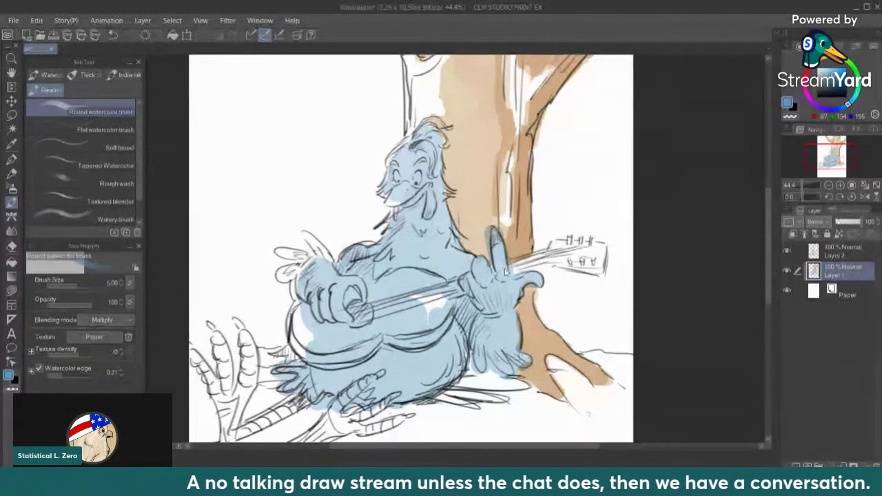
pyautogui.hotkey('ctrl', 'z')
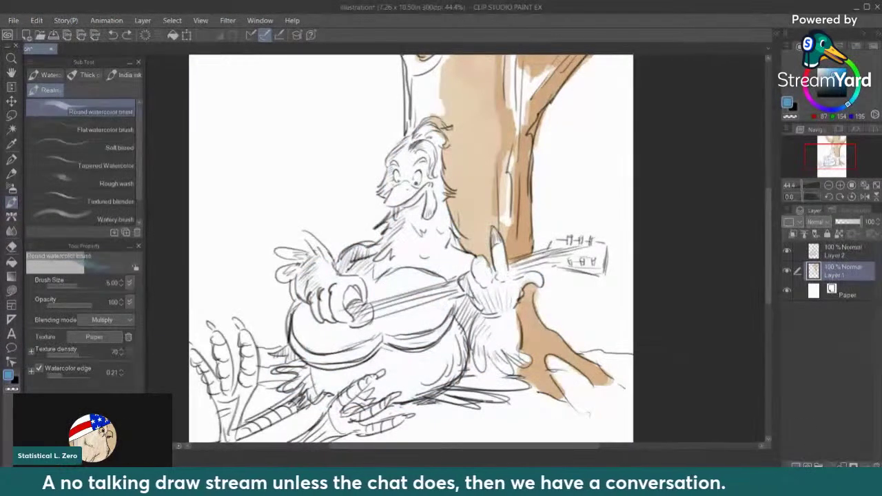
# Add a new layer above Layer 1 and cover the bird's head, body, wings and tail with blue watercolor
pyautogui.click(796, 465)
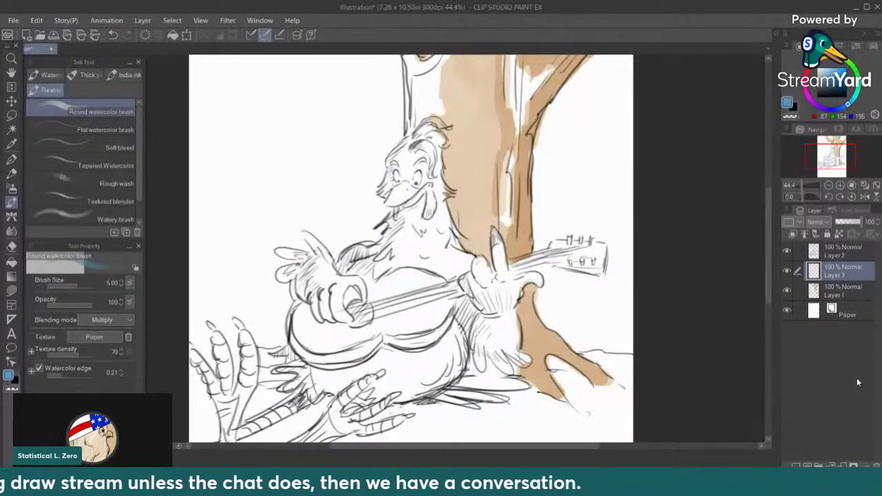
pyautogui.moveTo(392, 155)
pyautogui.mouseDown()
pyautogui.moveTo(386, 199)
pyautogui.moveTo(399, 153)
pyautogui.moveTo(410, 186)
pyautogui.moveTo(417, 151)
pyautogui.mouseUp()
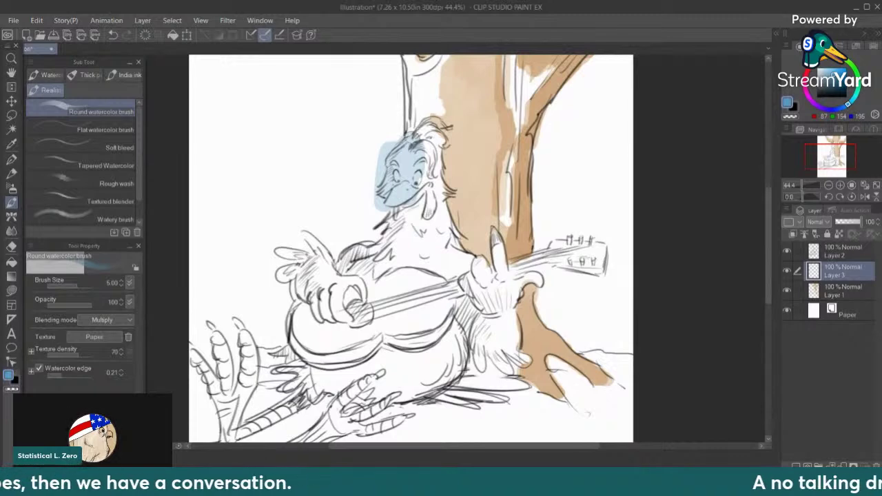
pyautogui.moveTo(413, 165)
pyautogui.mouseDown()
pyautogui.moveTo(351, 269)
pyautogui.moveTo(441, 293)
pyautogui.moveTo(441, 224)
pyautogui.moveTo(496, 306)
pyautogui.moveTo(496, 256)
pyautogui.moveTo(497, 282)
pyautogui.moveTo(513, 289)
pyautogui.moveTo(537, 279)
pyautogui.moveTo(506, 313)
pyautogui.moveTo(475, 303)
pyautogui.moveTo(460, 324)
pyautogui.moveTo(506, 330)
pyautogui.moveTo(513, 362)
pyautogui.moveTo(517, 355)
pyautogui.moveTo(525, 365)
pyautogui.moveTo(495, 338)
pyautogui.moveTo(465, 337)
pyautogui.moveTo(434, 303)
pyautogui.moveTo(427, 344)
pyautogui.moveTo(408, 303)
pyautogui.moveTo(393, 337)
pyautogui.moveTo(375, 297)
pyautogui.moveTo(340, 337)
pyautogui.moveTo(322, 283)
pyautogui.moveTo(317, 320)
pyautogui.moveTo(324, 248)
pyautogui.moveTo(306, 235)
pyautogui.moveTo(313, 268)
pyautogui.moveTo(275, 255)
pyautogui.moveTo(310, 299)
pyautogui.moveTo(296, 329)
pyautogui.moveTo(320, 358)
pyautogui.moveTo(375, 372)
pyautogui.moveTo(469, 365)
pyautogui.moveTo(434, 386)
pyautogui.moveTo(475, 398)
pyautogui.moveTo(503, 399)
pyautogui.moveTo(517, 383)
pyautogui.moveTo(487, 375)
pyautogui.moveTo(458, 400)
pyautogui.moveTo(423, 387)
pyautogui.moveTo(385, 397)
pyautogui.moveTo(348, 382)
pyautogui.moveTo(338, 354)
pyautogui.moveTo(303, 396)
pyautogui.moveTo(275, 389)
pyautogui.moveTo(296, 365)
pyautogui.moveTo(371, 382)
pyautogui.moveTo(365, 403)
pyautogui.mouseUp()
pyautogui.moveTo(306, 361)
pyautogui.mouseDown()
pyautogui.moveTo(275, 351)
pyautogui.moveTo(307, 348)
pyautogui.mouseUp()
pyautogui.moveTo(407, 402); pyautogui.dragTo(438, 391)
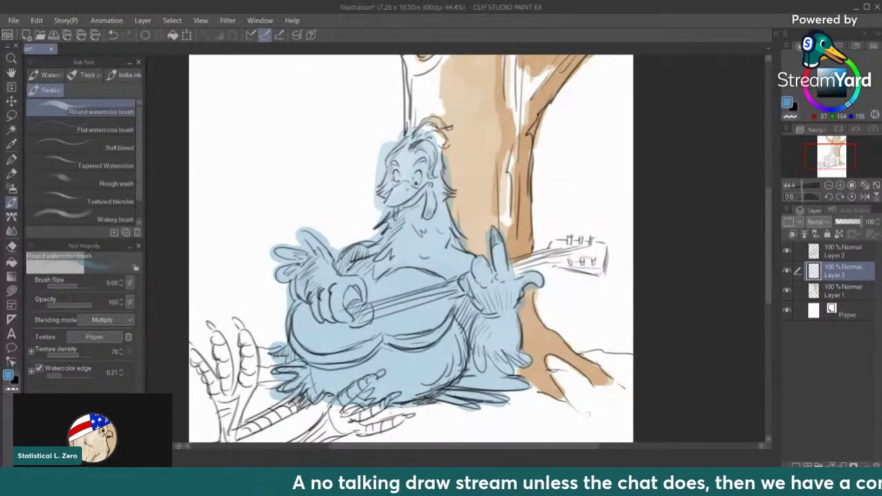
pyautogui.moveTo(429, 180)
pyautogui.mouseDown()
pyautogui.moveTo(429, 144)
pyautogui.moveTo(438, 141)
pyautogui.mouseUp()
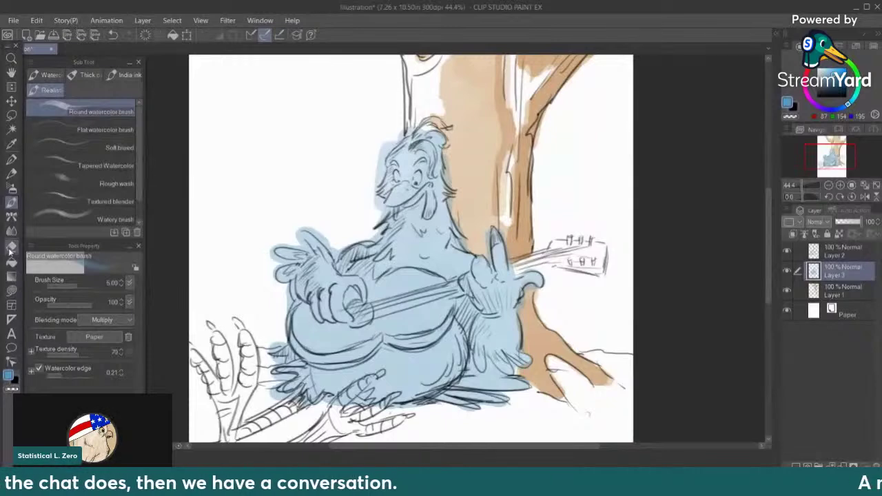
# Erase the blue spilling outside the outlines of the bird's head, beak and wings with the Hard eraser
pyautogui.click(10, 247)
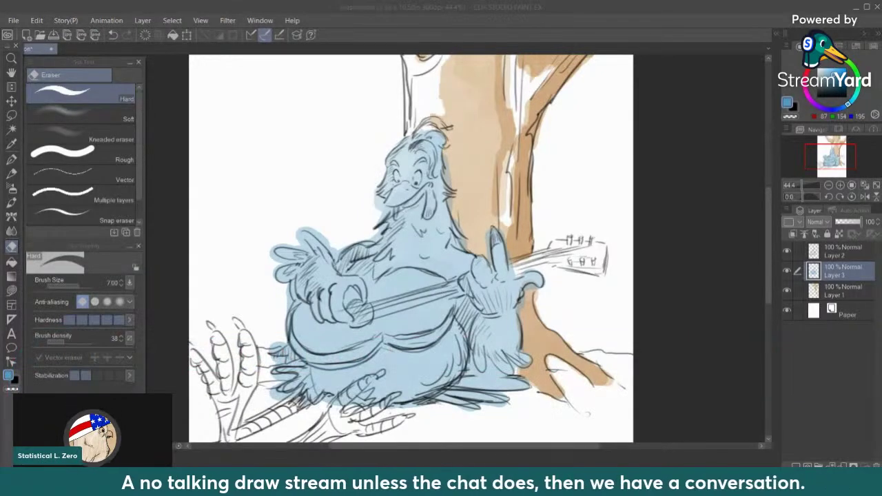
pyautogui.click(372, 200)
pyautogui.moveTo(373, 202); pyautogui.dragTo(385, 209)
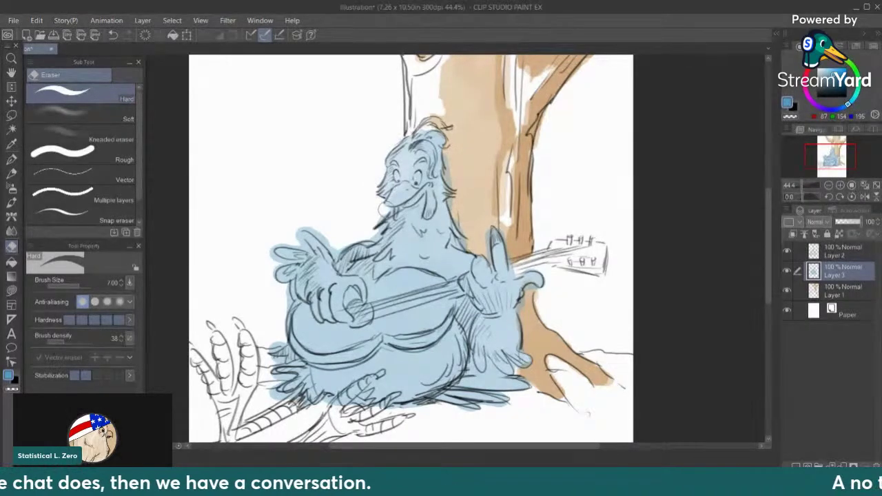
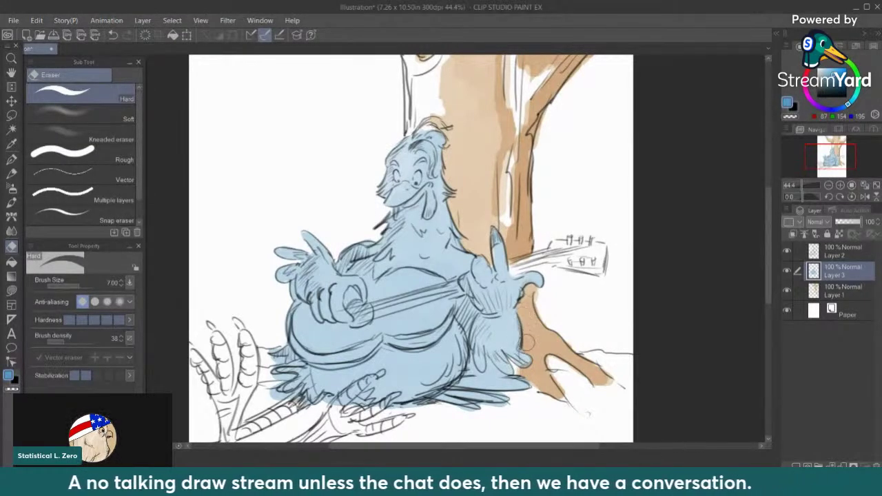
# Erase the blue on Layer 3 that spills past the bird's tail feathers and covers its foot in front of the body
pyautogui.click(841, 291)
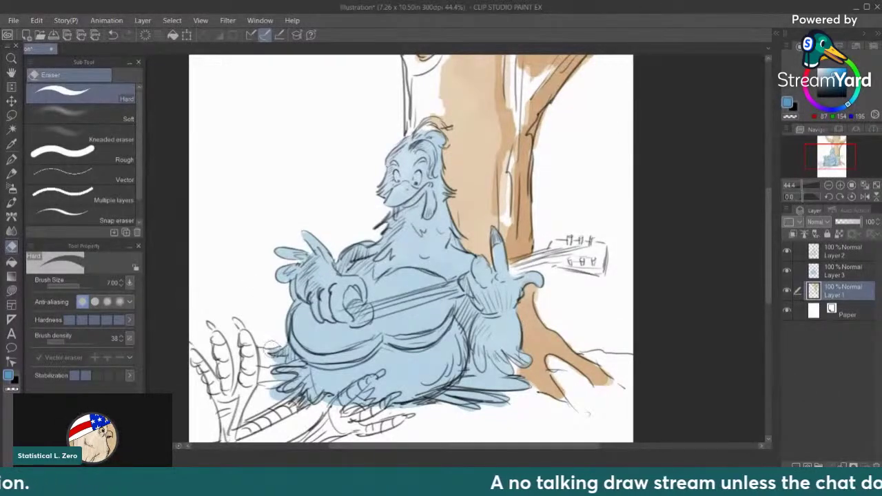
pyautogui.click(847, 271)
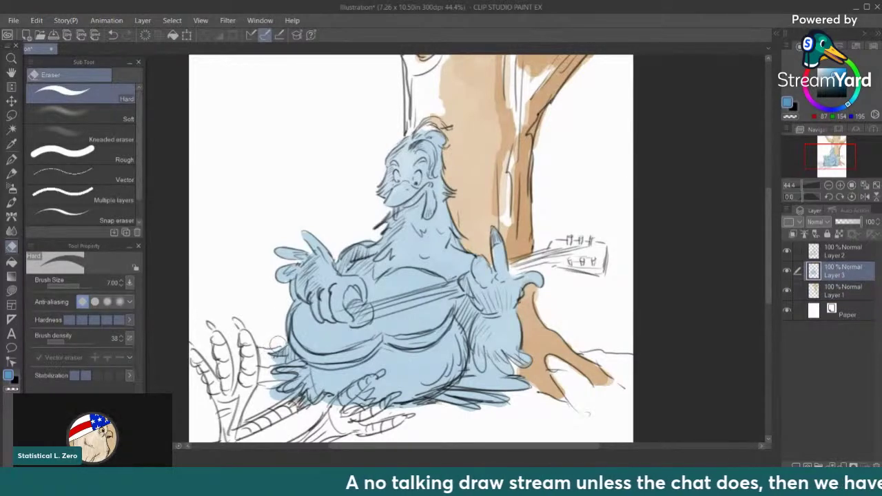
pyautogui.moveTo(273, 358)
pyautogui.mouseDown()
pyautogui.moveTo(275, 347)
pyautogui.moveTo(281, 375)
pyautogui.moveTo(294, 368)
pyautogui.moveTo(274, 401)
pyautogui.moveTo(303, 377)
pyautogui.moveTo(302, 404)
pyautogui.moveTo(324, 407)
pyautogui.moveTo(345, 383)
pyautogui.moveTo(336, 407)
pyautogui.moveTo(358, 383)
pyautogui.moveTo(337, 408)
pyautogui.moveTo(380, 373)
pyautogui.moveTo(364, 418)
pyautogui.moveTo(396, 395)
pyautogui.mouseUp()
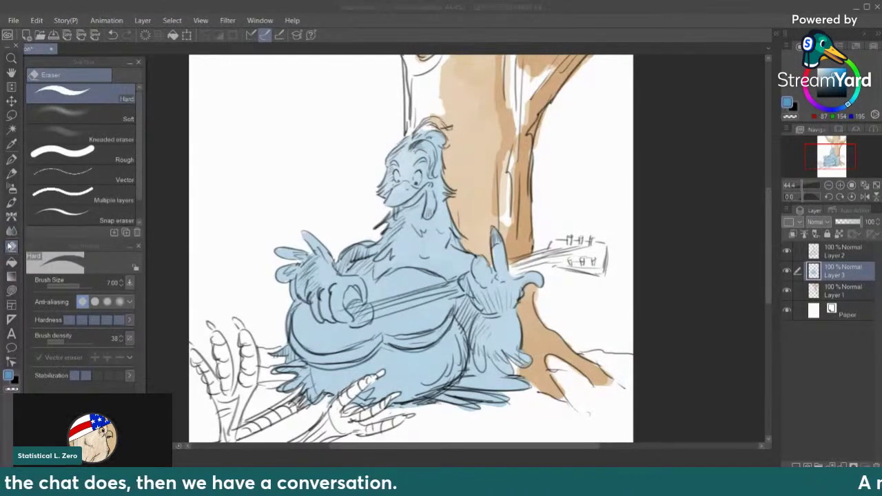
# Erase the blue inside the bird's head tuft, beak, eyes and wattle with the Hard eraser
pyautogui.moveTo(438, 121)
pyautogui.mouseDown()
pyautogui.moveTo(432, 142)
pyautogui.moveTo(421, 135)
pyautogui.moveTo(436, 141)
pyautogui.moveTo(439, 153)
pyautogui.moveTo(420, 143)
pyautogui.moveTo(431, 149)
pyautogui.moveTo(429, 175)
pyautogui.moveTo(434, 142)
pyautogui.mouseUp()
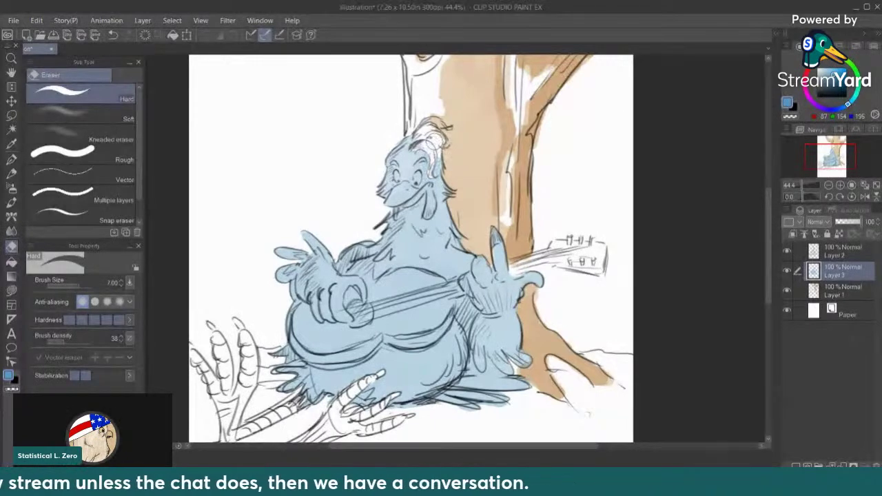
pyautogui.moveTo(432, 143); pyautogui.dragTo(435, 135)
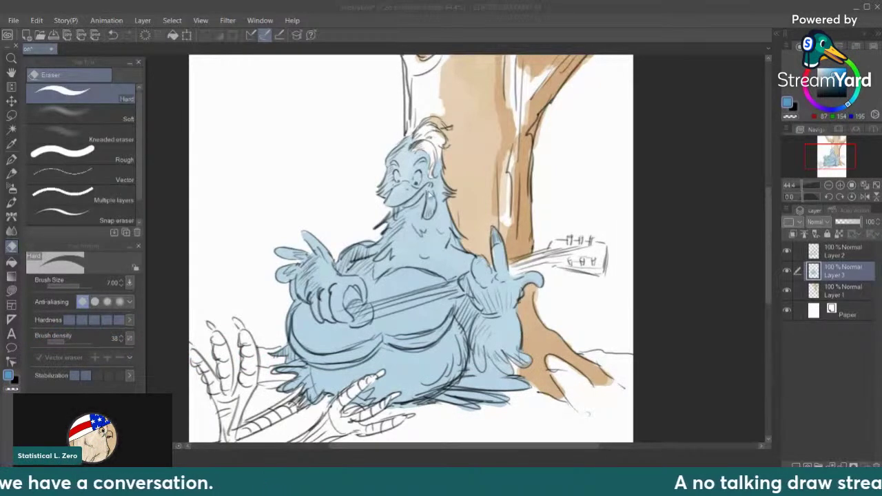
pyautogui.moveTo(408, 197)
pyautogui.mouseDown()
pyautogui.moveTo(406, 184)
pyautogui.moveTo(387, 203)
pyautogui.mouseUp()
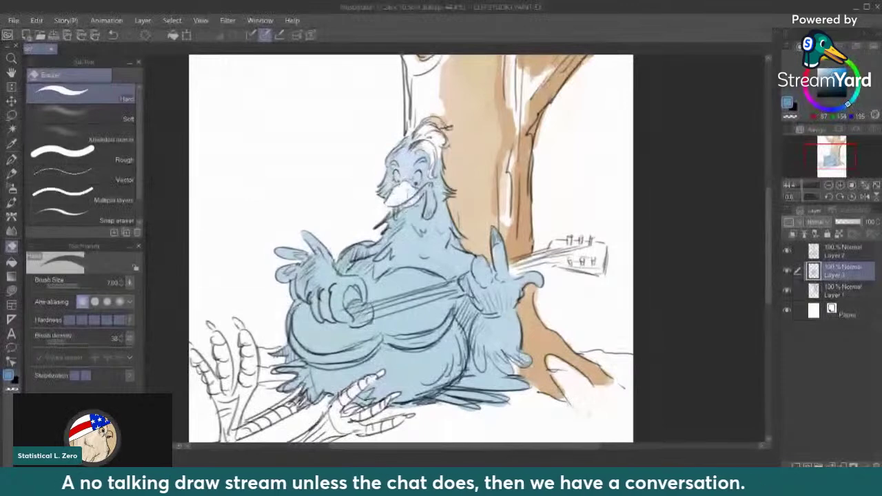
pyautogui.moveTo(420, 195)
pyautogui.mouseDown()
pyautogui.moveTo(400, 201)
pyautogui.moveTo(424, 188)
pyautogui.moveTo(427, 215)
pyautogui.moveTo(431, 198)
pyautogui.moveTo(428, 209)
pyautogui.moveTo(395, 203)
pyautogui.mouseUp()
pyautogui.moveTo(413, 172)
pyautogui.mouseDown()
pyautogui.moveTo(417, 181)
pyautogui.moveTo(418, 169)
pyautogui.moveTo(398, 180)
pyautogui.moveTo(394, 172)
pyautogui.mouseUp()
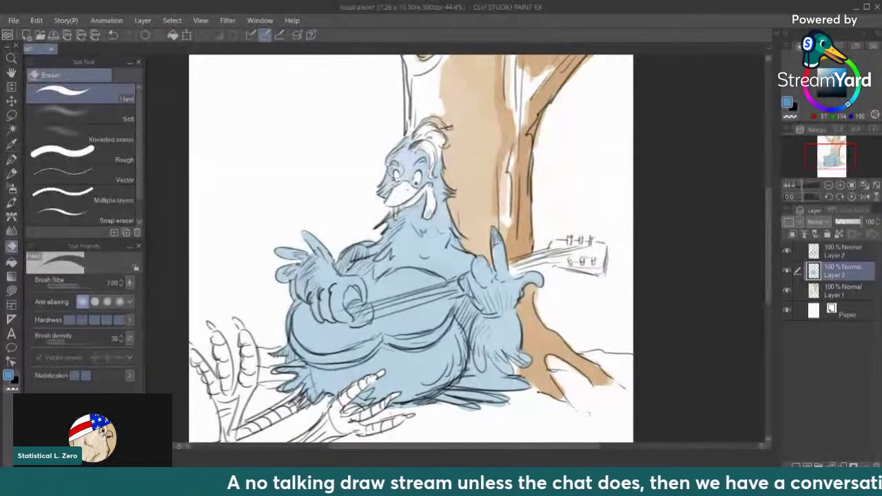
# Touch up the blue beside the bird's head tuft using the Round watercolor brush at size 1.70
pyautogui.click(12, 202)
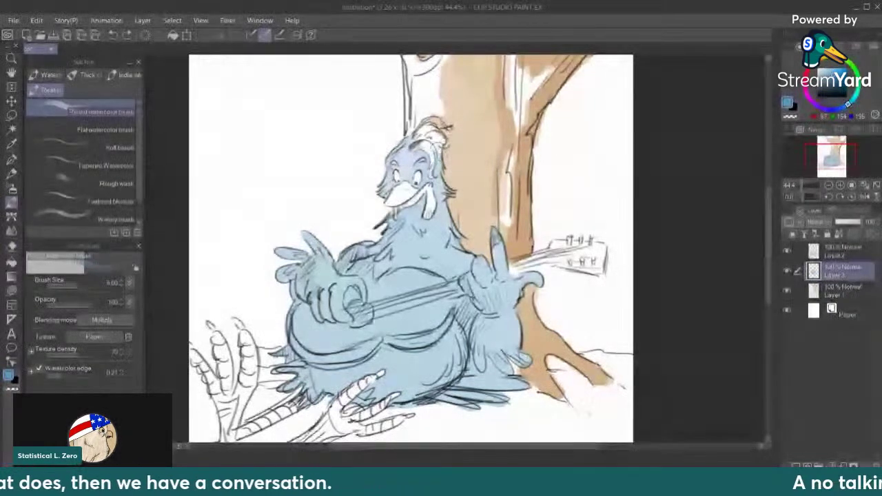
pyautogui.moveTo(436, 148); pyautogui.dragTo(434, 161)
pyautogui.hotkey('ctrl', 'z')
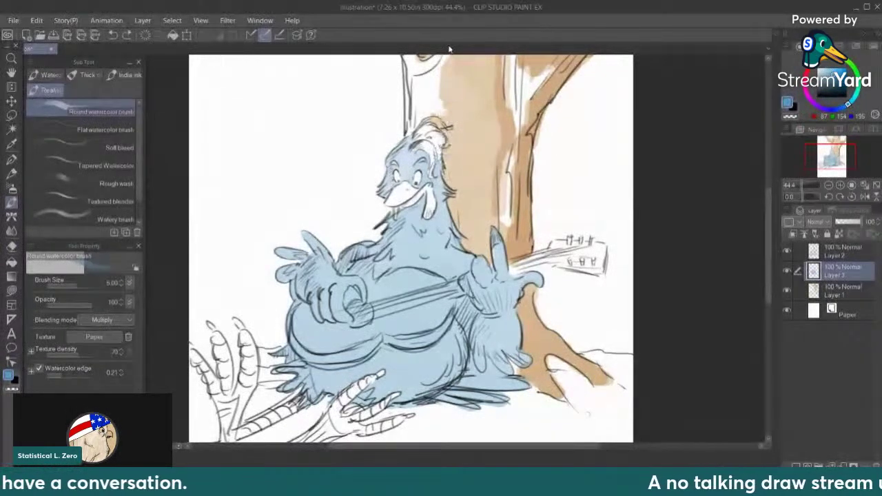
pyautogui.press('[')
pyautogui.press('[')
pyautogui.press('[')
pyautogui.moveTo(438, 146); pyautogui.dragTo(434, 163)
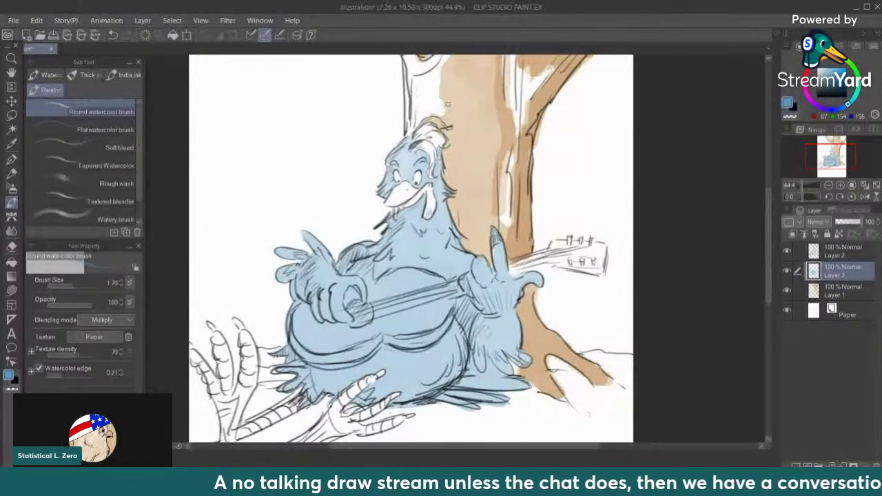
# Choose a bright golden yellow and paint the bird's beak with the Round watercolor brush on Layer 3
pyautogui.click(825, 62)
pyautogui.click(844, 68)
pyautogui.moveTo(403, 183)
pyautogui.mouseDown()
pyautogui.moveTo(391, 204)
pyautogui.moveTo(407, 186)
pyautogui.moveTo(398, 202)
pyautogui.moveTo(421, 193)
pyautogui.moveTo(389, 199)
pyautogui.moveTo(398, 188)
pyautogui.moveTo(392, 200)
pyautogui.moveTo(406, 185)
pyautogui.moveTo(397, 201)
pyautogui.moveTo(414, 186)
pyautogui.moveTo(390, 205)
pyautogui.moveTo(414, 186)
pyautogui.moveTo(413, 204)
pyautogui.mouseUp()
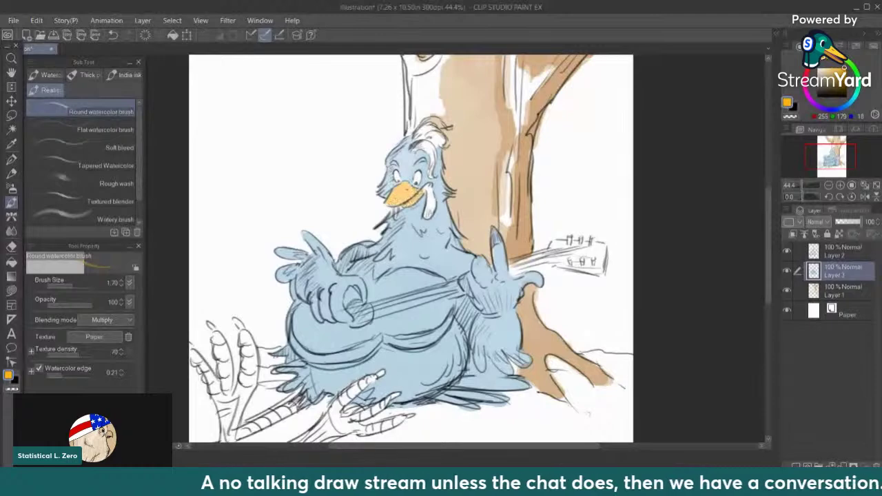
# Paint the bird's comb, wattles and eyebrows red (RGB 255, 36, 22) on Layer 3 with the Round watercolor brush
pyautogui.click(815, 72)
pyautogui.moveTo(840, 68); pyautogui.dragTo(844, 68)
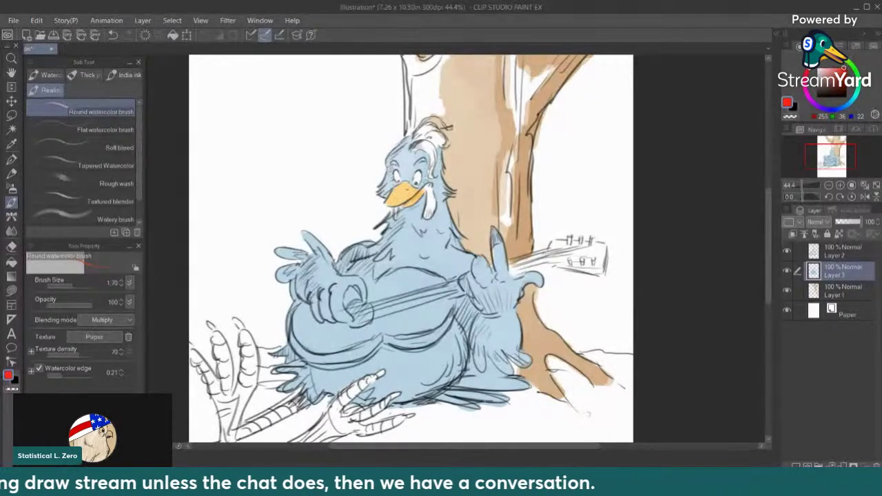
pyautogui.moveTo(427, 187); pyautogui.dragTo(428, 213)
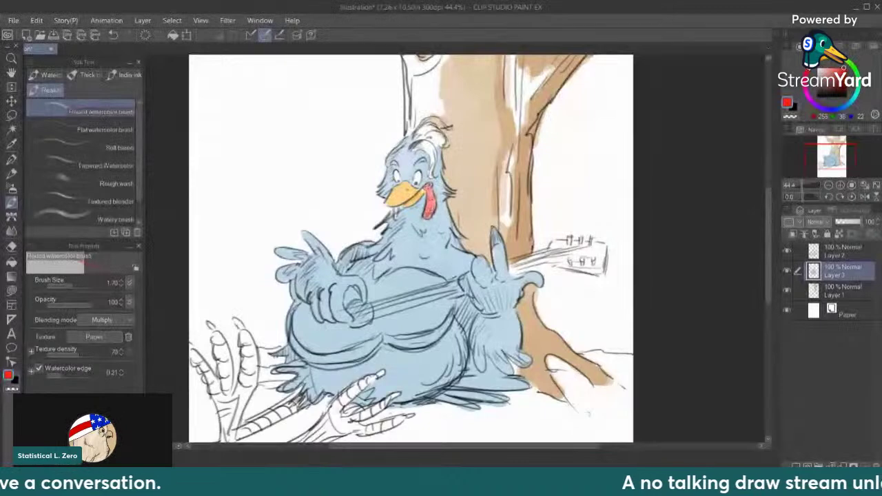
pyautogui.moveTo(418, 135)
pyautogui.mouseDown()
pyautogui.moveTo(417, 146)
pyautogui.moveTo(432, 151)
pyautogui.moveTo(430, 171)
pyautogui.moveTo(414, 147)
pyautogui.moveTo(428, 174)
pyautogui.moveTo(426, 127)
pyautogui.moveTo(441, 124)
pyautogui.moveTo(421, 131)
pyautogui.moveTo(432, 141)
pyautogui.mouseUp()
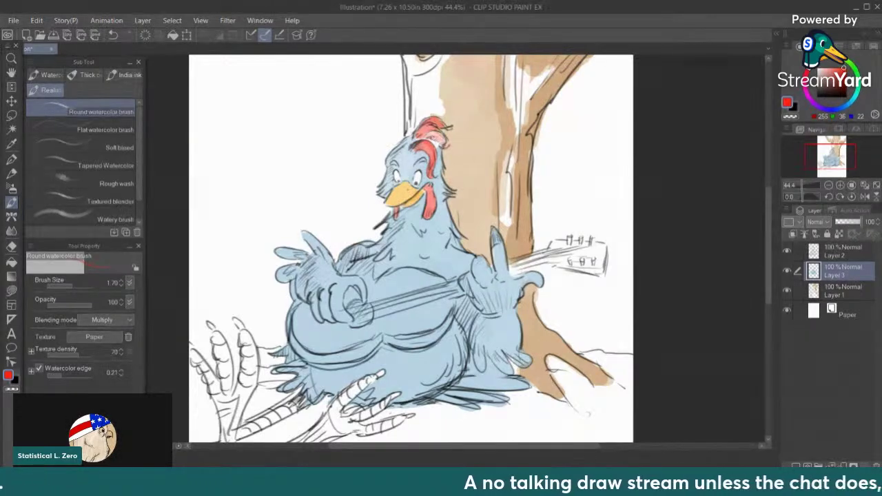
pyautogui.moveTo(435, 138)
pyautogui.mouseDown()
pyautogui.moveTo(429, 136)
pyautogui.moveTo(442, 143)
pyautogui.moveTo(432, 128)
pyautogui.mouseUp()
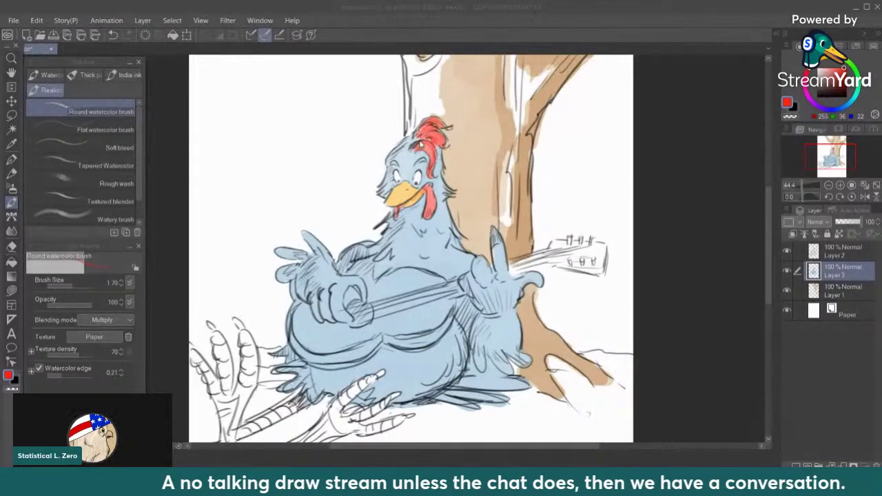
pyautogui.click(421, 144)
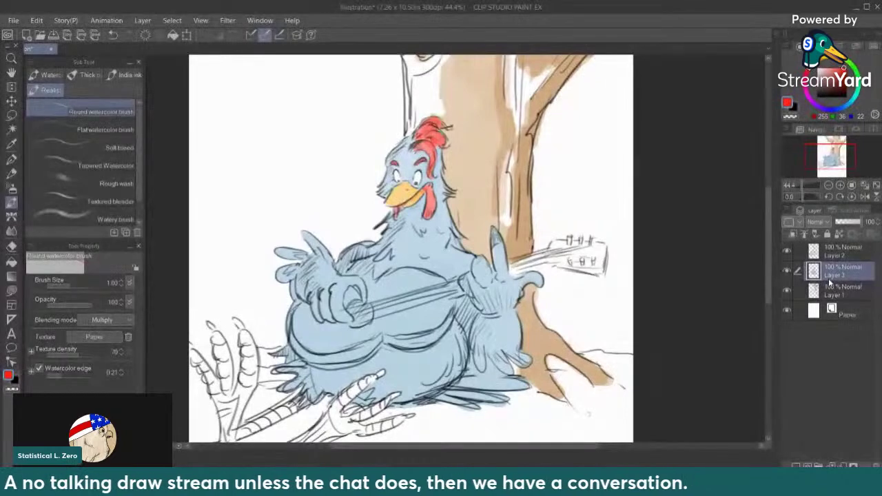
# Erase the blue paint over the guitar body on Layer 3 with the Hard eraser
pyautogui.click(11, 246)
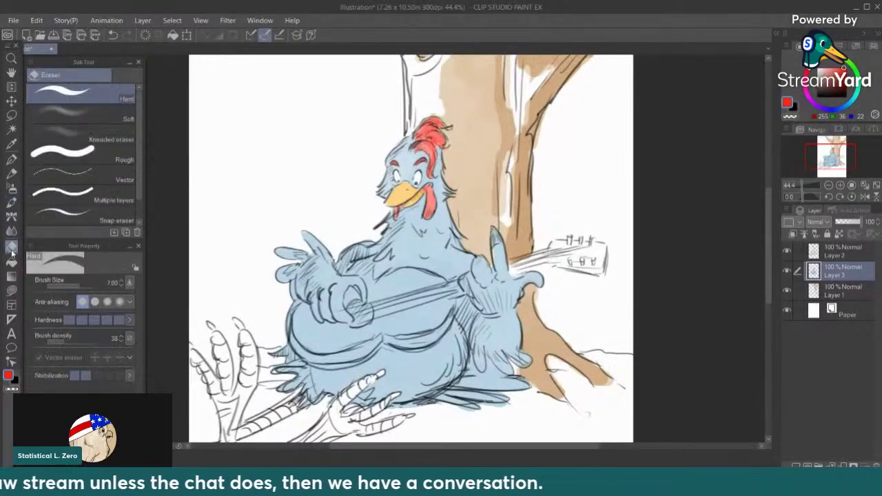
pyautogui.moveTo(298, 321)
pyautogui.mouseDown()
pyautogui.moveTo(313, 343)
pyautogui.moveTo(327, 329)
pyautogui.moveTo(331, 340)
pyautogui.moveTo(320, 353)
pyautogui.moveTo(311, 350)
pyautogui.moveTo(341, 355)
pyautogui.moveTo(332, 355)
pyautogui.moveTo(332, 343)
pyautogui.moveTo(344, 321)
pyautogui.moveTo(341, 349)
pyautogui.moveTo(367, 331)
pyautogui.mouseUp()
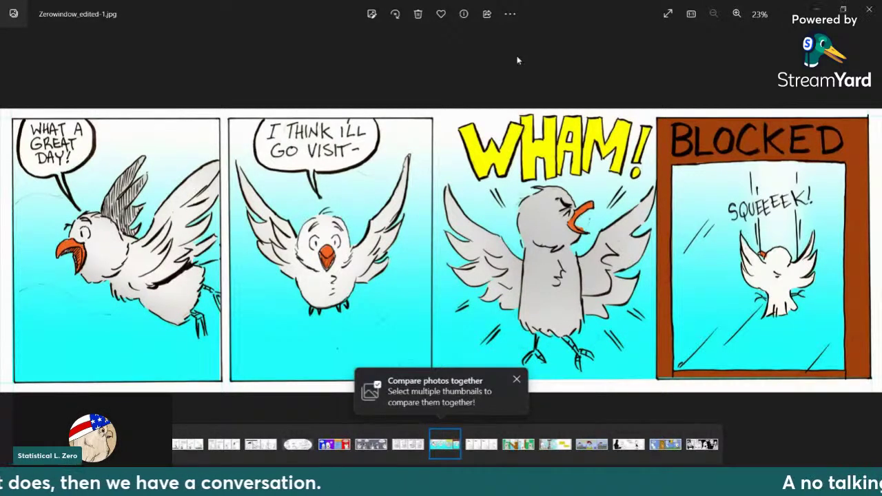
# Switch to the Photos viewer and look through the comic strips around Zerowindow_edited-1.jpg, ending at zerowake.jpg
pyautogui.press('Right')
pyautogui.press('Right')
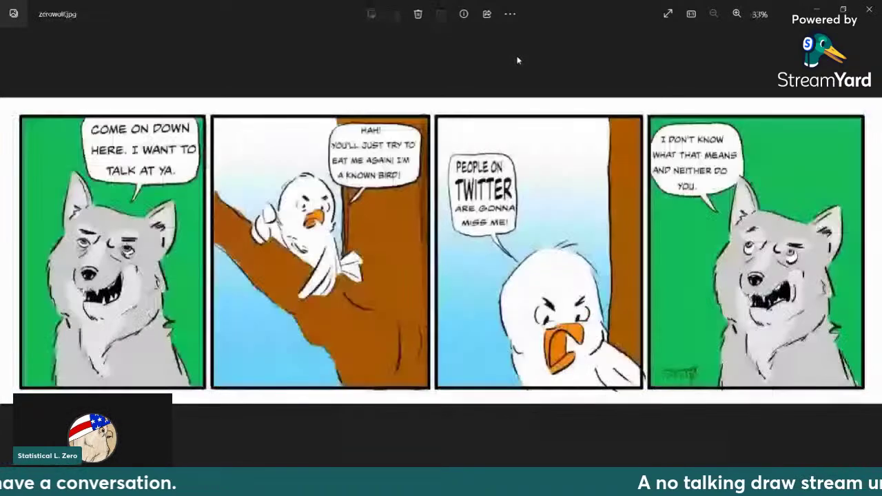
pyautogui.press('Right')
pyautogui.press('Left')
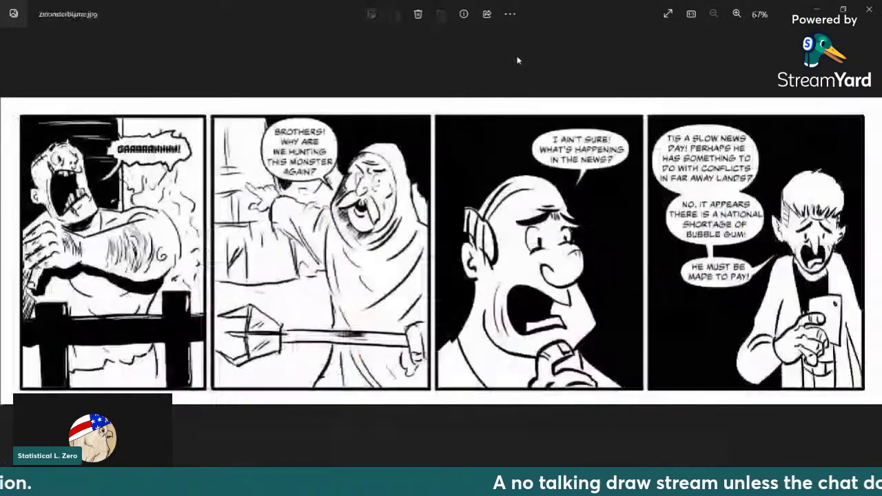
pyautogui.press('Right')
pyautogui.press('Left')
pyautogui.press('Left')
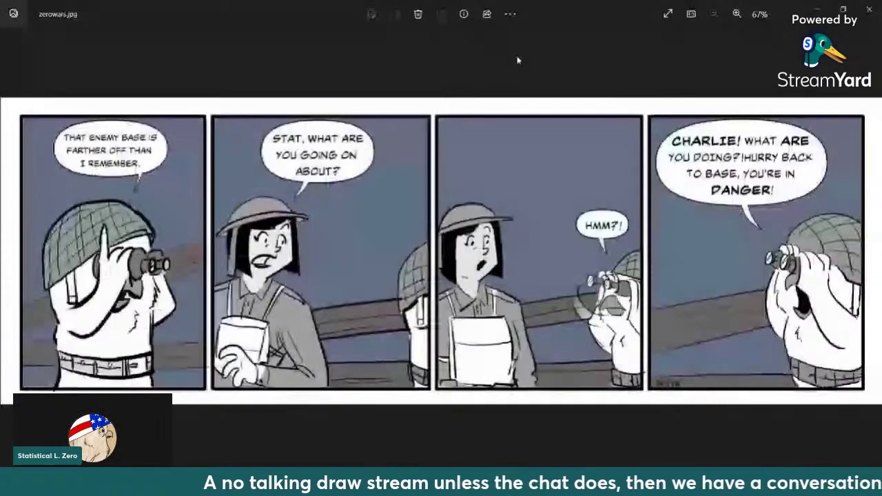
pyautogui.press('Left')
pyautogui.press('Left')
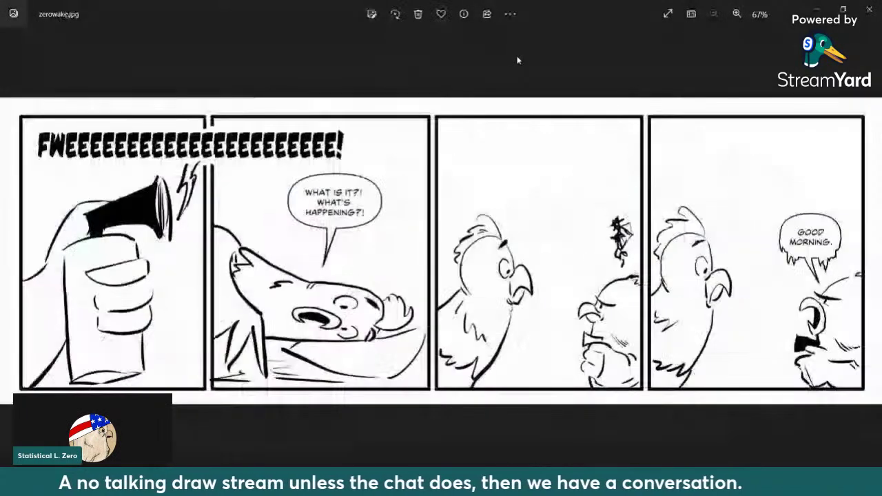
# Look through the preceding comic strips from zerowake.jpg back to Zerostrip2.jpg
pyautogui.press('Left')
pyautogui.press('Left')
pyautogui.press('Left')
pyautogui.press('Left')
pyautogui.press('Left')
pyautogui.press('Left')
pyautogui.press('Left')
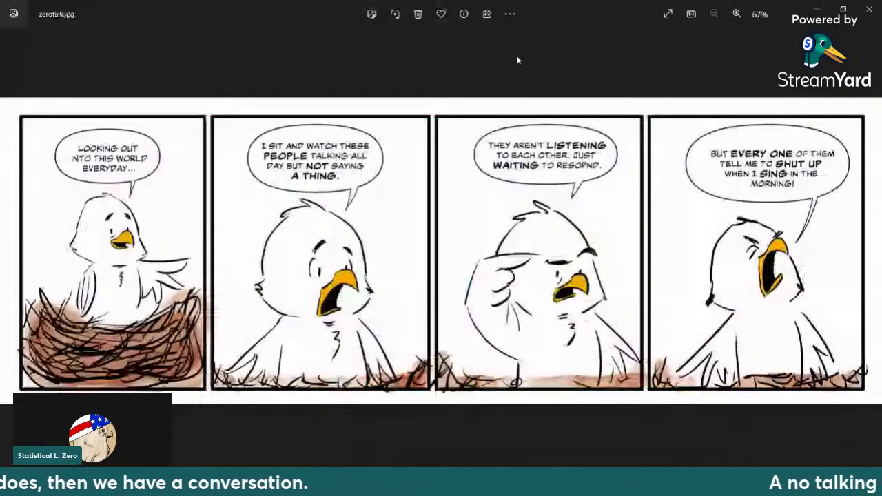
pyautogui.press('Left')
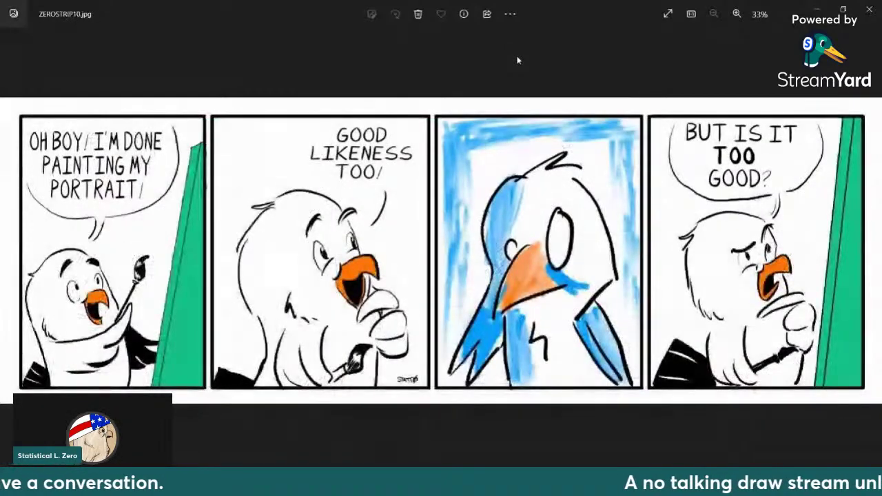
pyautogui.press('Left')
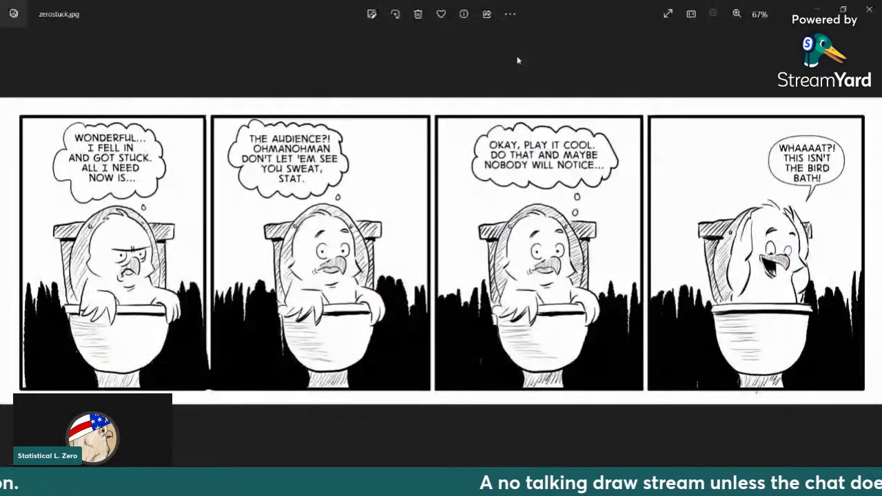
pyautogui.press('Left')
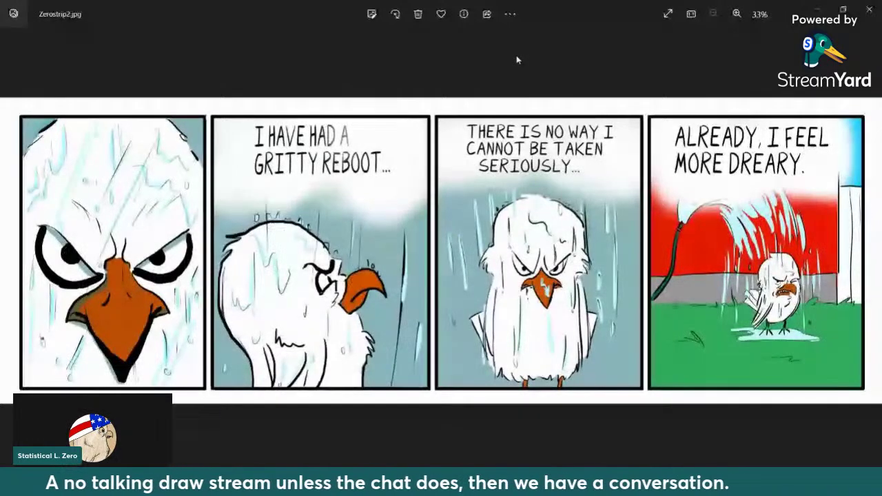
# Look through the earlier comic strips from Zerostrip2.jpg back to zerosocial.jpg
pyautogui.press('Left')
pyautogui.press('Left')
pyautogui.press('Left')
pyautogui.press('Left')
pyautogui.press('Left')
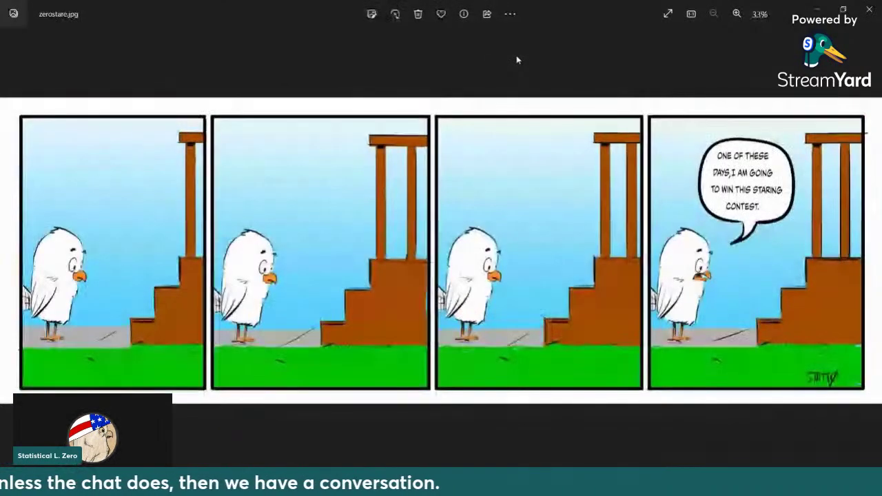
pyautogui.press('Left')
pyautogui.press('Left')
pyautogui.press('Left')
pyautogui.press('Right')
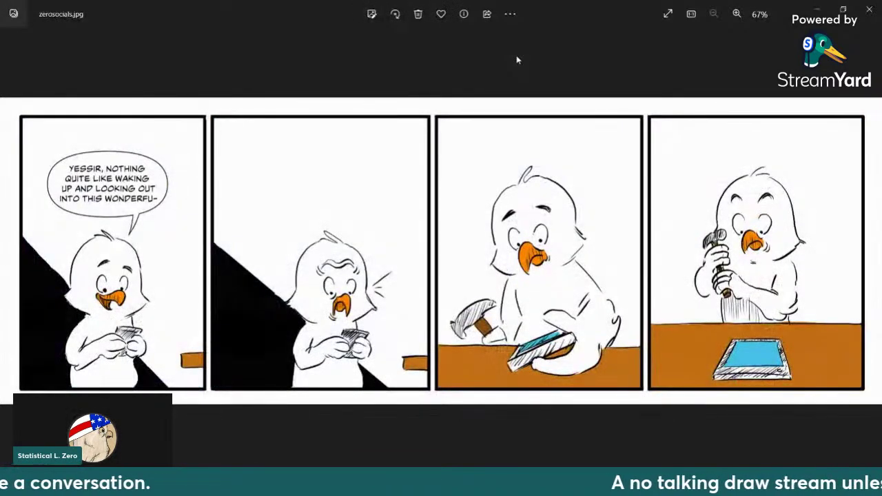
pyautogui.press('Left')
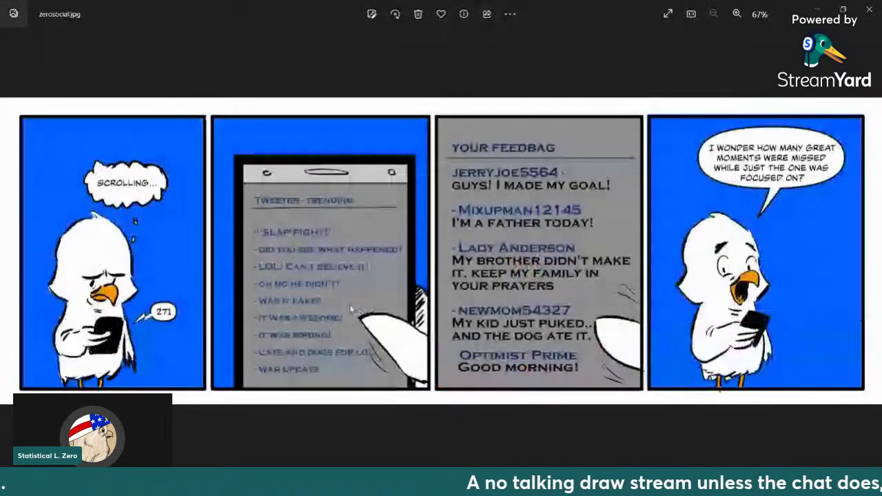
# Look through the earlier comic strips from zerosocial.jpg back to the wishing well strip
pyautogui.press('Left')
pyautogui.press('Left')
pyautogui.press('Left')
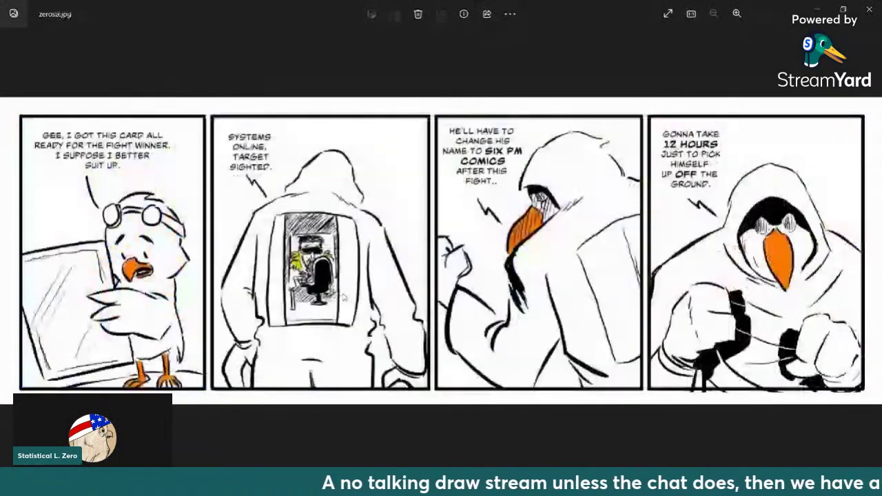
pyautogui.press('Left')
pyautogui.press('Left')
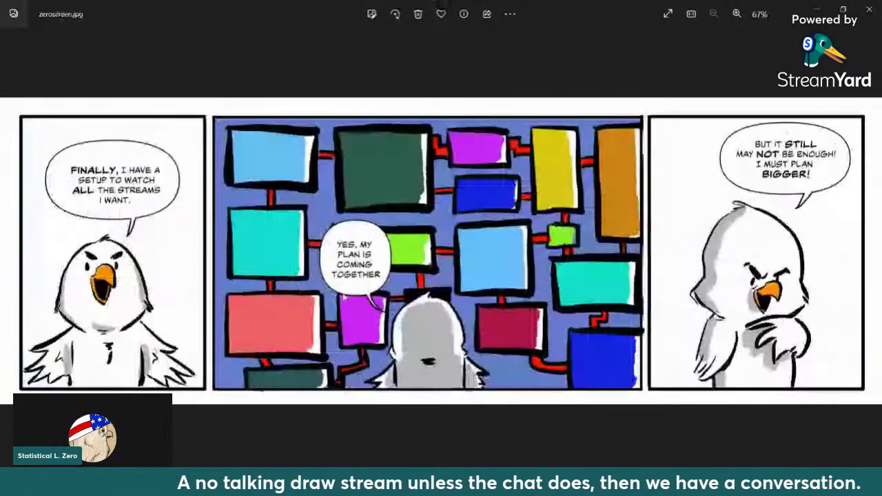
pyautogui.press('Left')
pyautogui.press('Left')
pyautogui.press('Left')
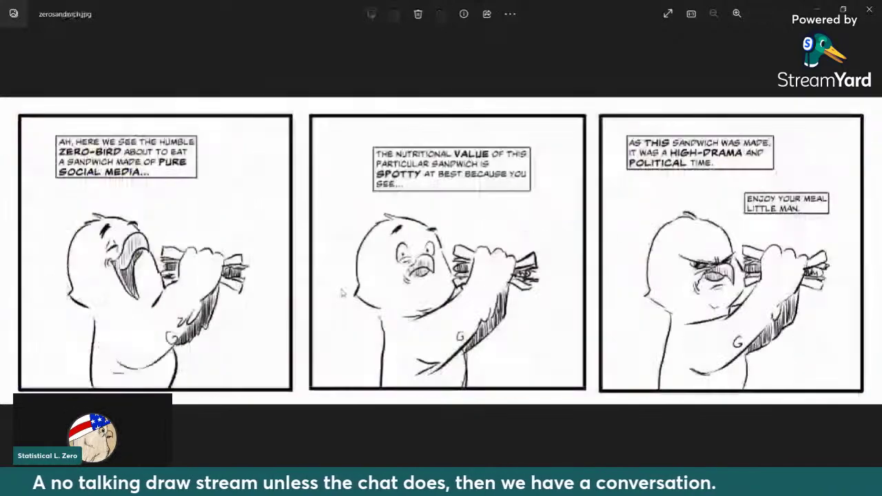
pyautogui.press('Left')
pyautogui.press('Left')
pyautogui.press('Left')
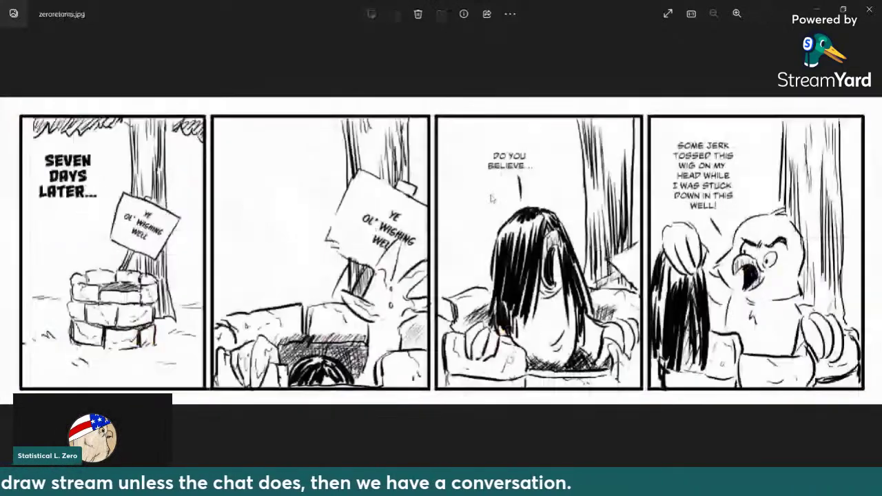
# Compare the two gritty reboot strips, zeroreboot2.jpg and zeroreboot.jpg, by viewing them alternately
pyautogui.press('Left')
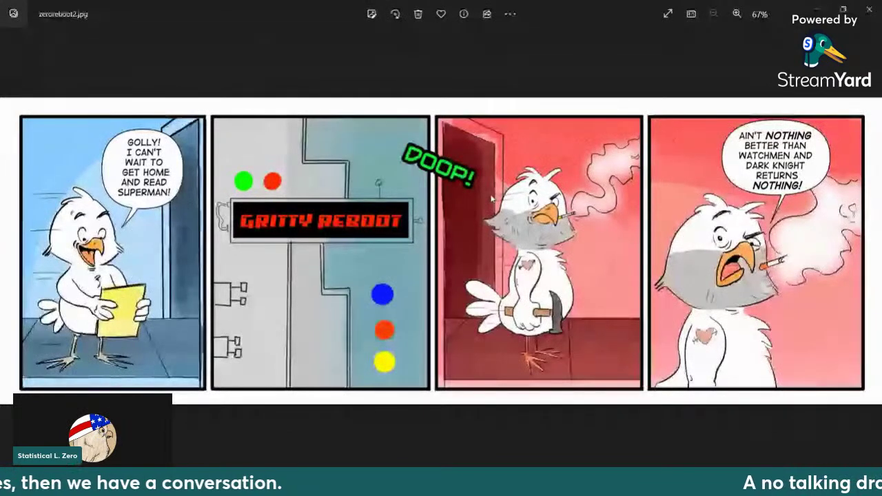
pyautogui.press('Left')
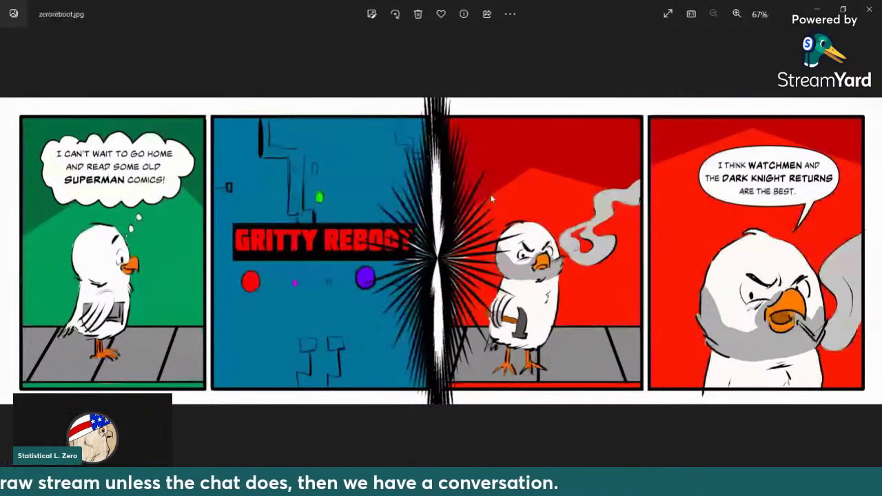
pyautogui.press('Right')
pyautogui.press('Left')
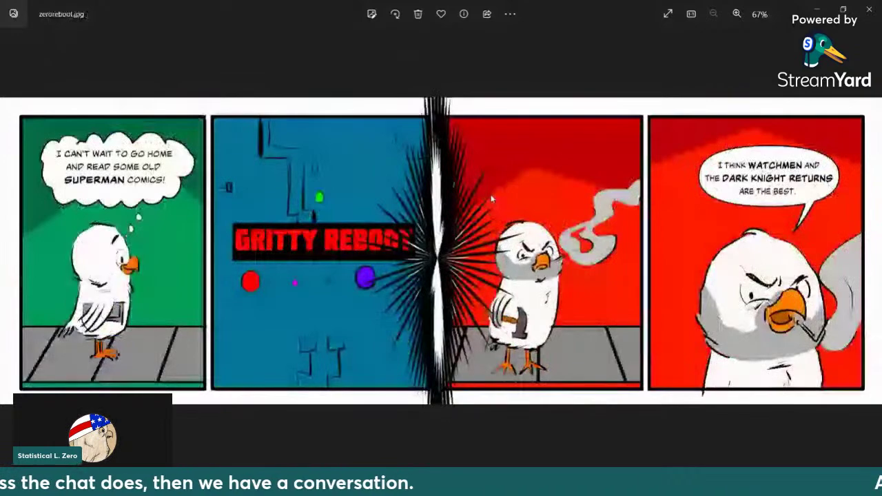
pyautogui.press('Right')
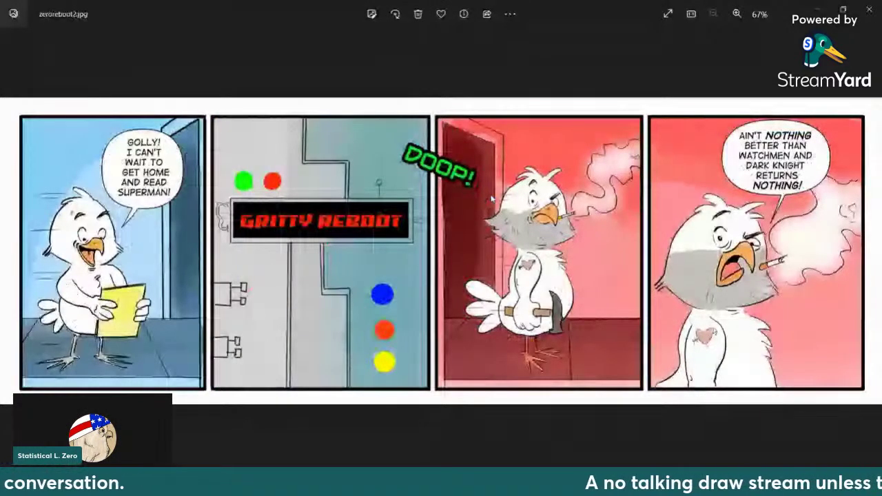
pyautogui.press('Left')
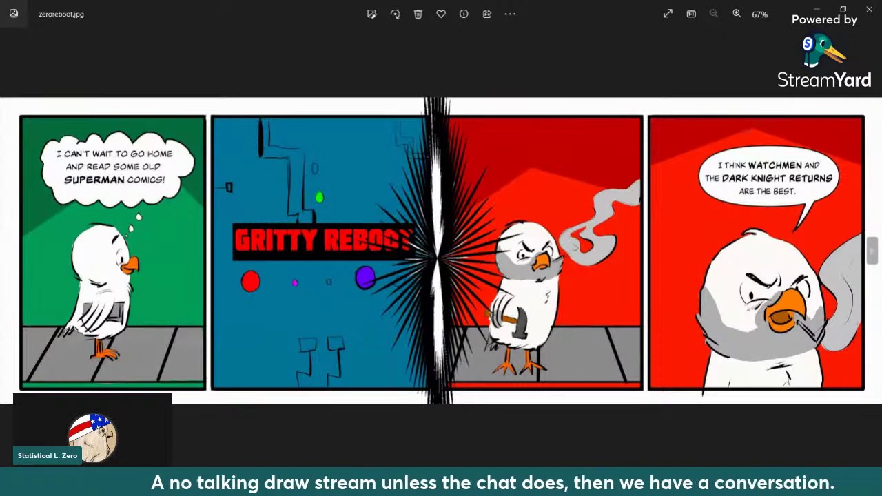
pyautogui.click(871, 251)
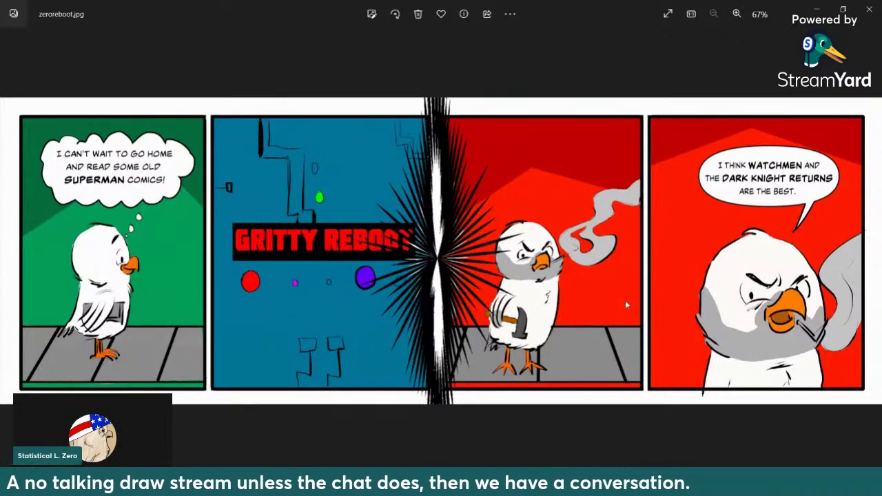
pyautogui.press('Left')
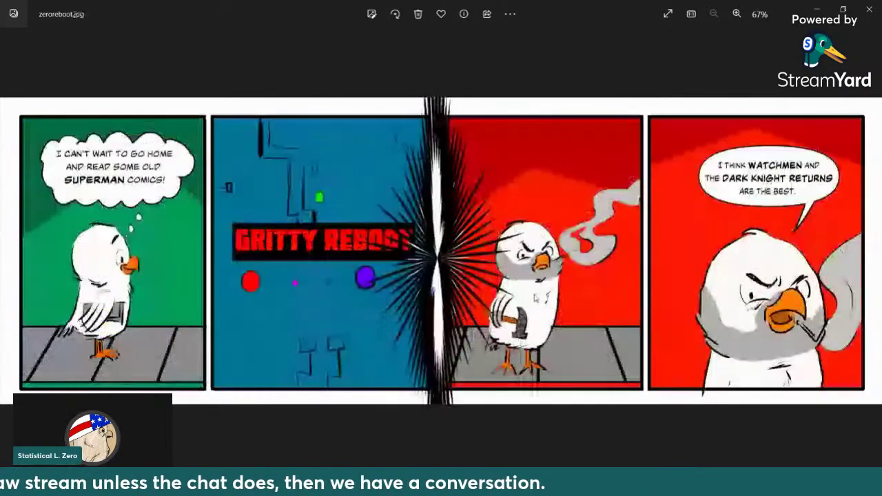
pyautogui.press('Right')
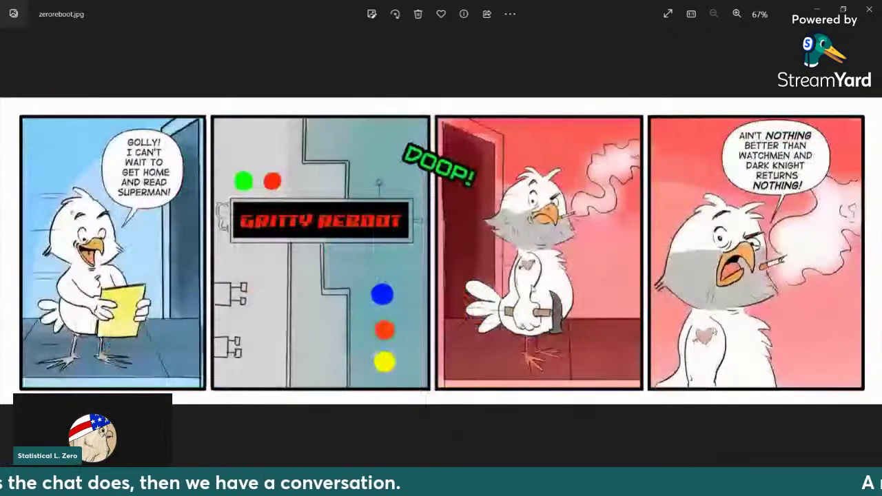
pyautogui.press('Right')
pyautogui.press('Right')
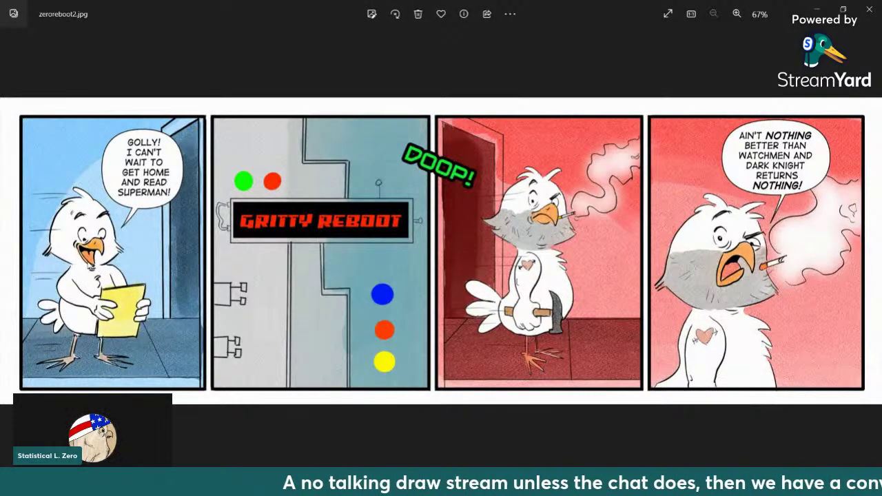
pyautogui.press('Right')
pyautogui.press('Left')
pyautogui.press('Left')
pyautogui.press('Right')
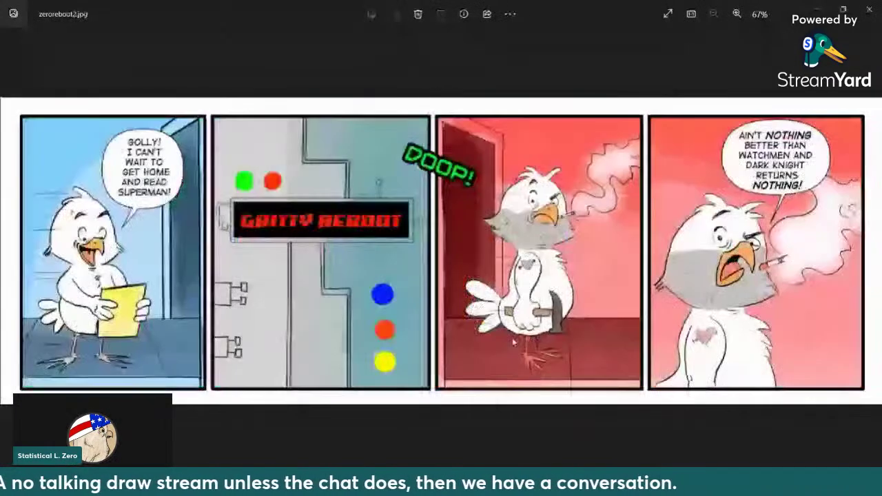
pyautogui.press('Left')
pyautogui.press('Right')
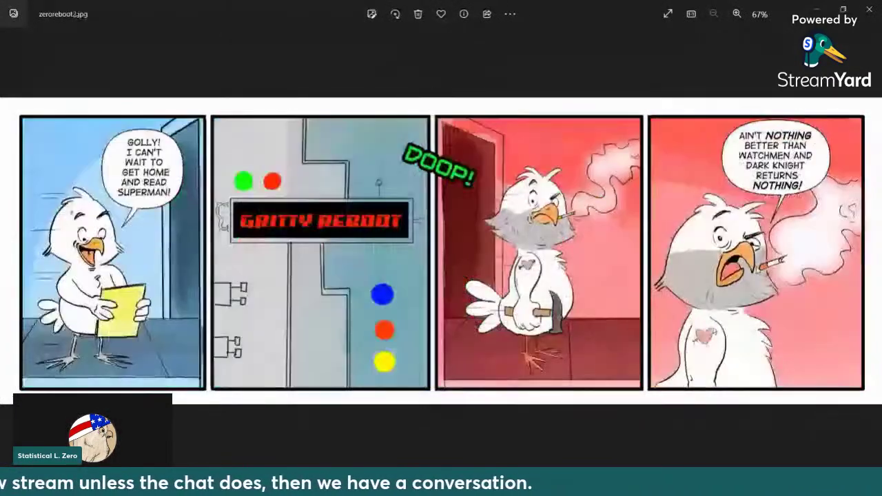
pyautogui.press('Left')
pyautogui.press('Left')
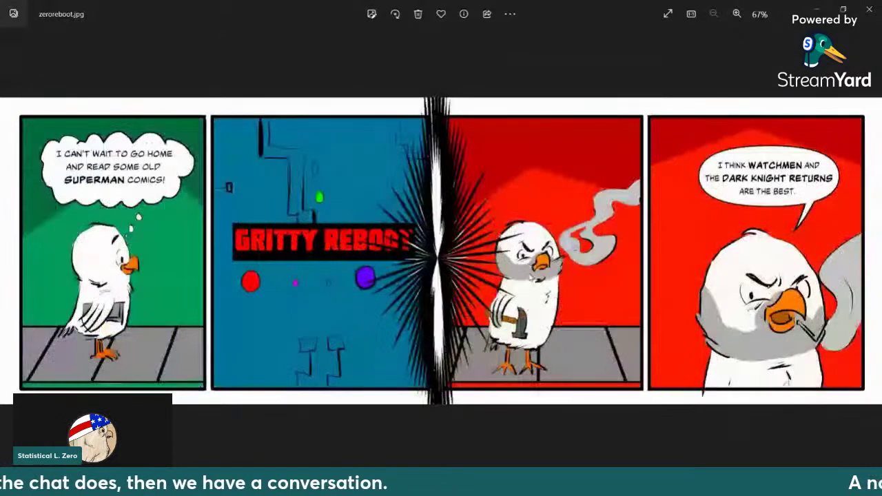
# Look through the comic strips from zeroreboot.jpg to zerophone.jpg and glance briefly at the bird illustration in Clip Studio Paint
pyautogui.press('Left')
pyautogui.press('Left')
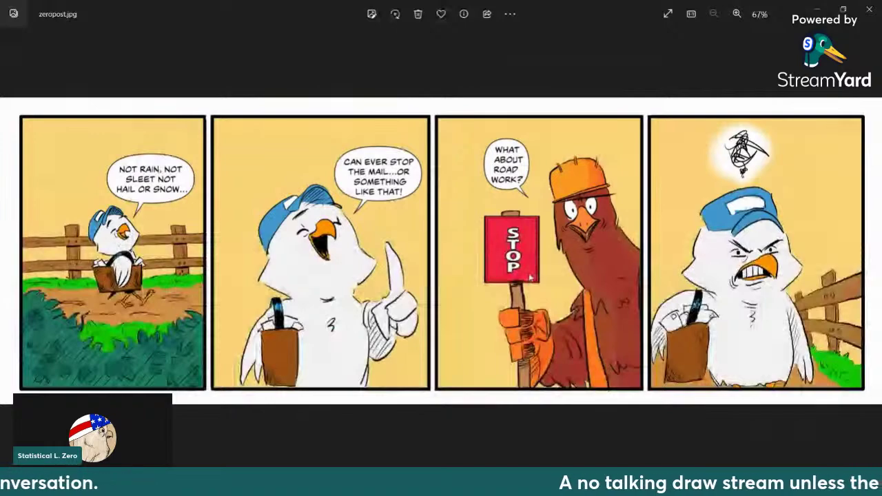
pyautogui.press('Left')
pyautogui.press('Left')
pyautogui.press('Left')
pyautogui.press('Left')
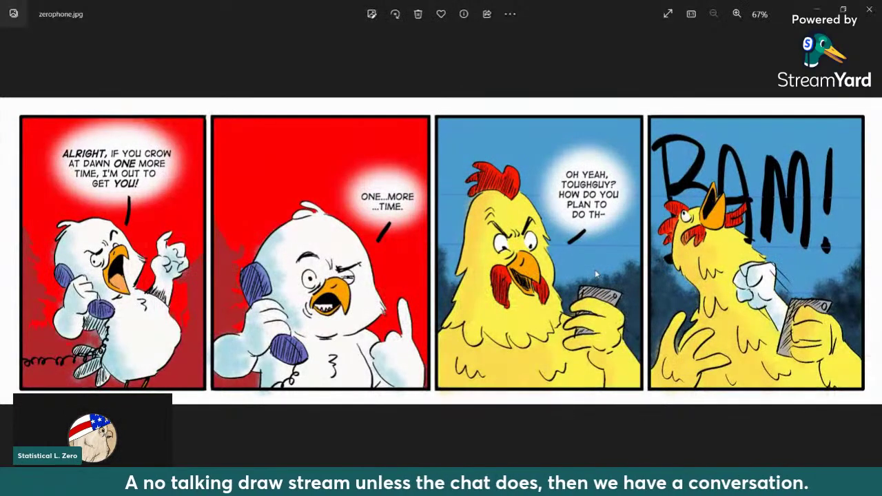
pyautogui.hotkey('alt', 'Tab')
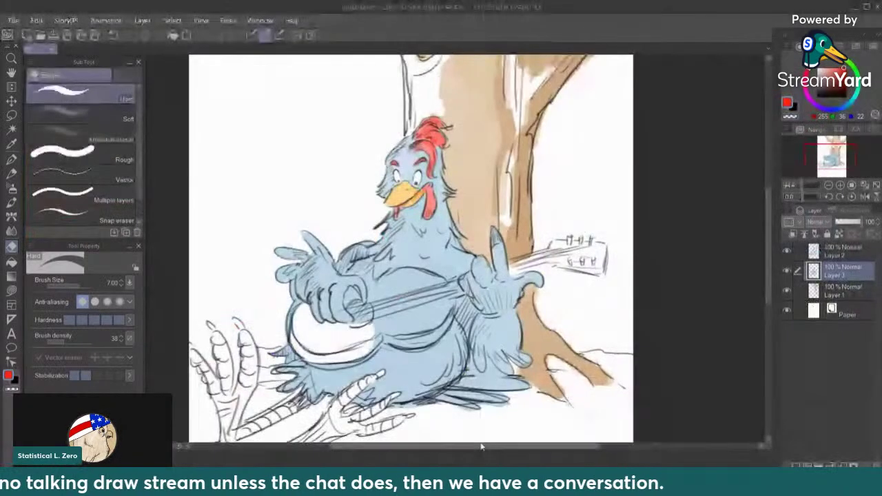
pyautogui.hotkey('alt', 'Tab')
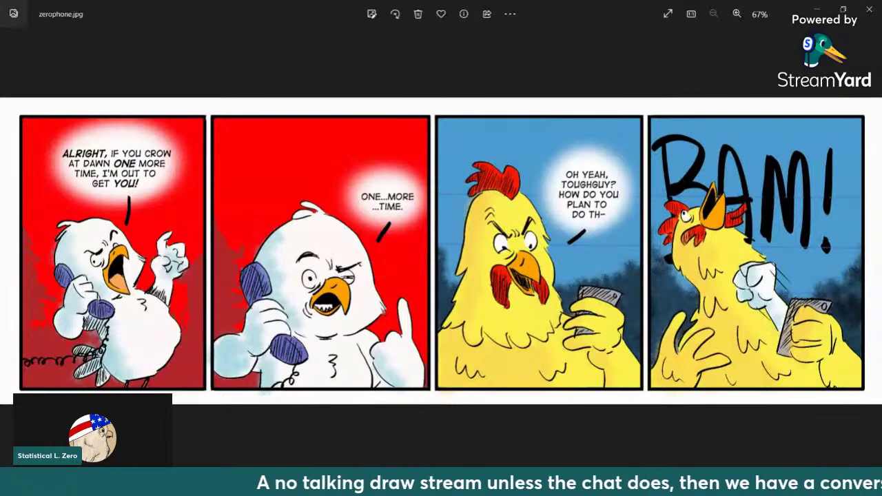
# Look through the comic strips from zerophone.jpg to zeroopink.jpg
pyautogui.press('Right')
pyautogui.press('Right')
pyautogui.press('Right')
pyautogui.press('Right')
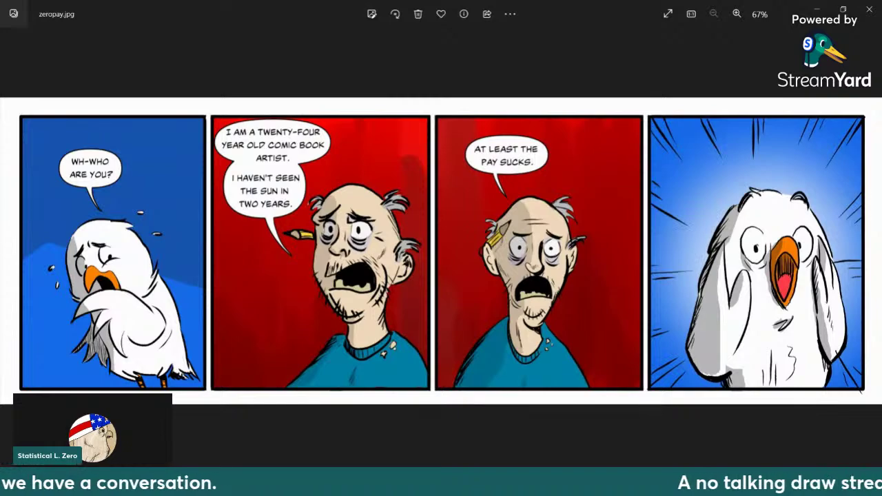
pyautogui.press('Right')
pyautogui.press('Right')
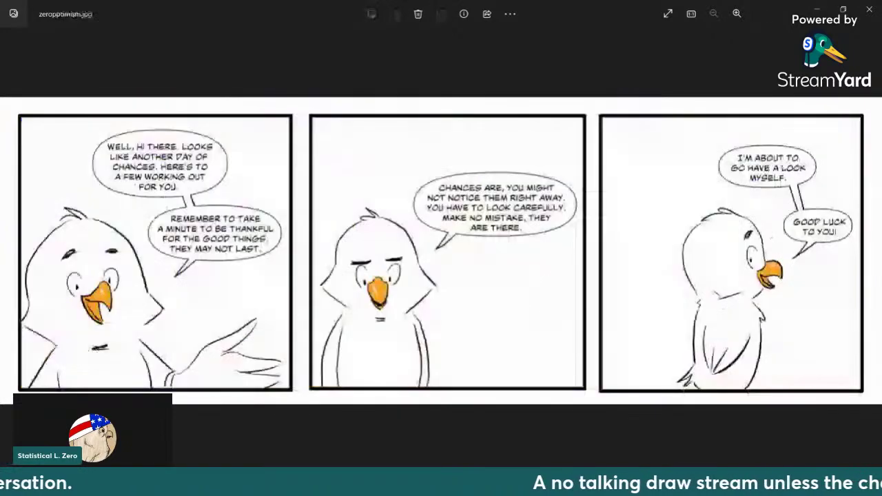
pyautogui.press('Right')
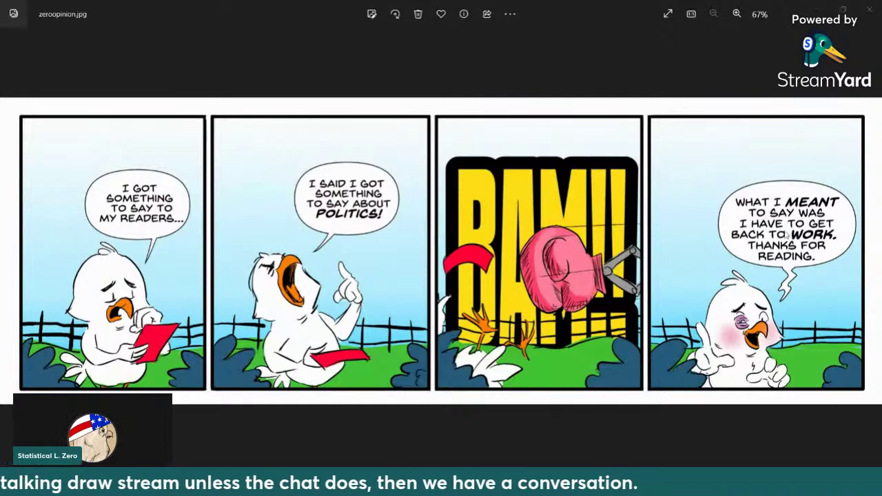
pyautogui.press('Right')
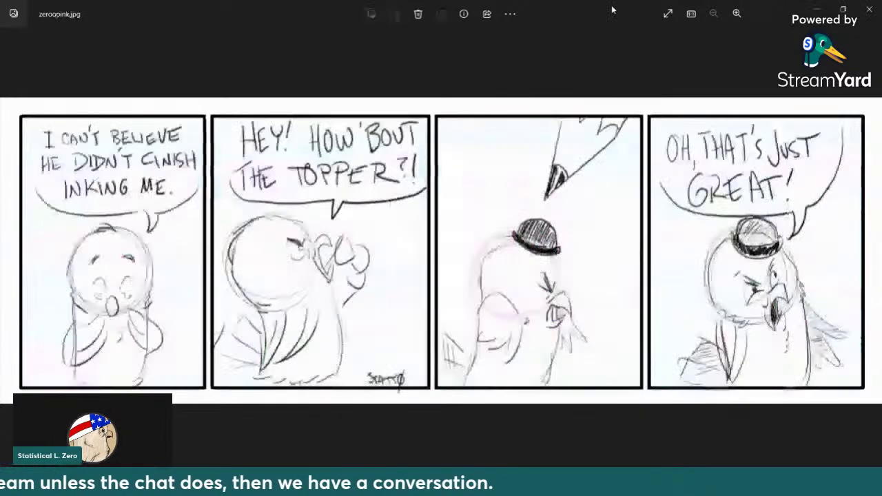
# Look through the comic strips from zeroopink.jpg to zeromanga.jpg
pyautogui.press('Right')
pyautogui.press('Right')
pyautogui.press('Right')
pyautogui.press('Right')
pyautogui.press('Right')
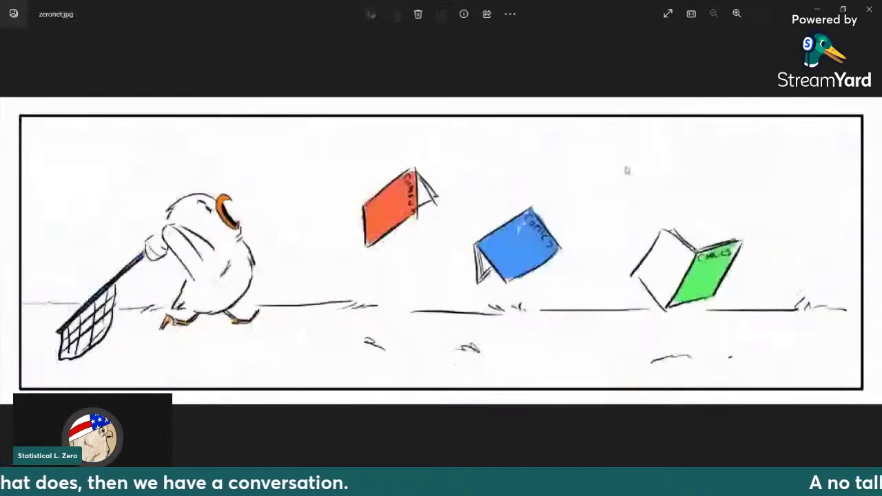
pyautogui.press('Right')
pyautogui.press('Right')
pyautogui.press('Right')
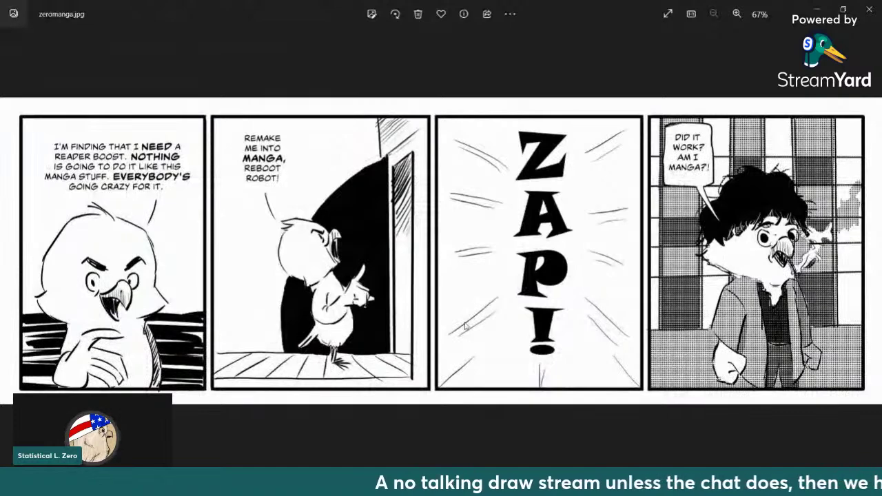
# Look through the comic strips from zeromanga.jpg to zerohope.jpg
pyautogui.press('Right')
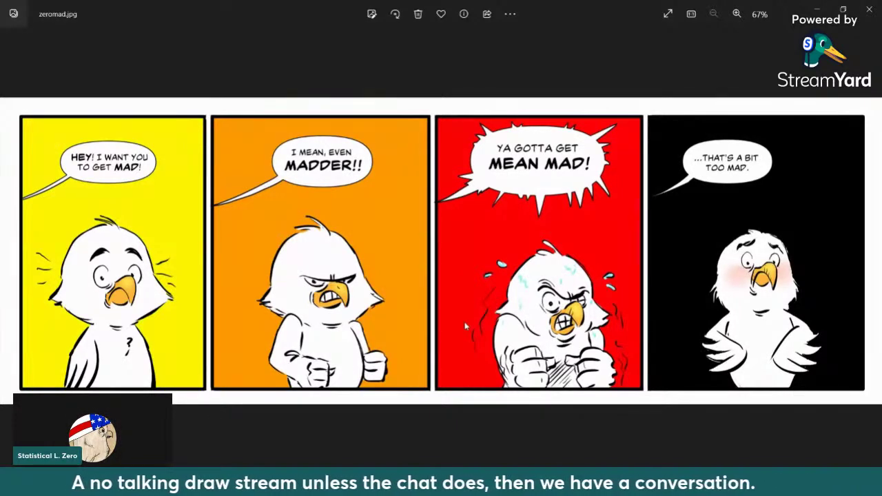
pyautogui.press('Right')
pyautogui.press('Right')
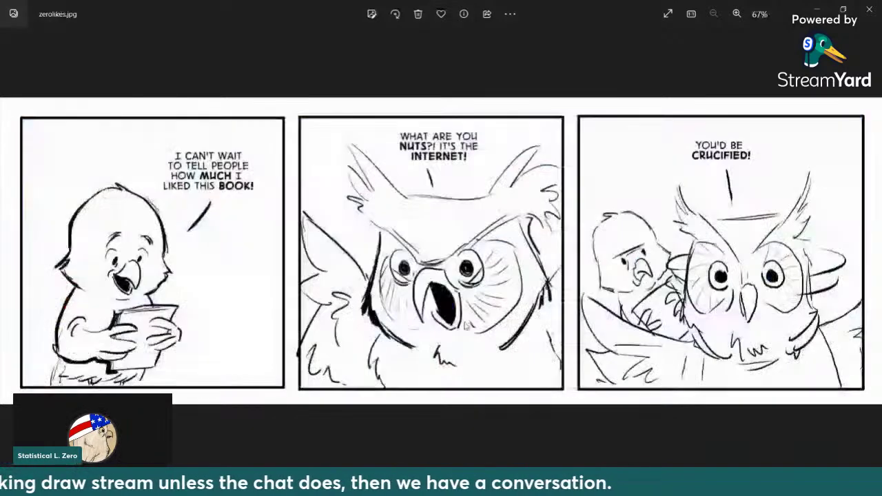
pyautogui.press('Right')
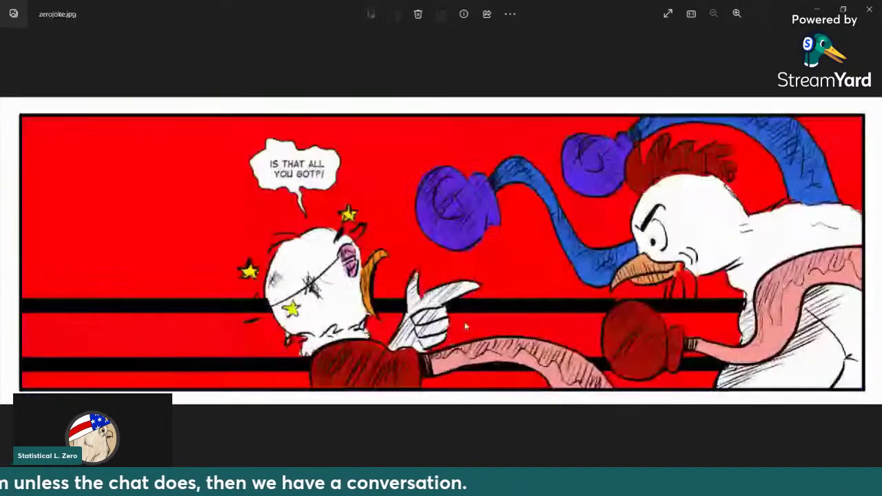
pyautogui.press('Right')
pyautogui.press('Right')
pyautogui.press('Right')
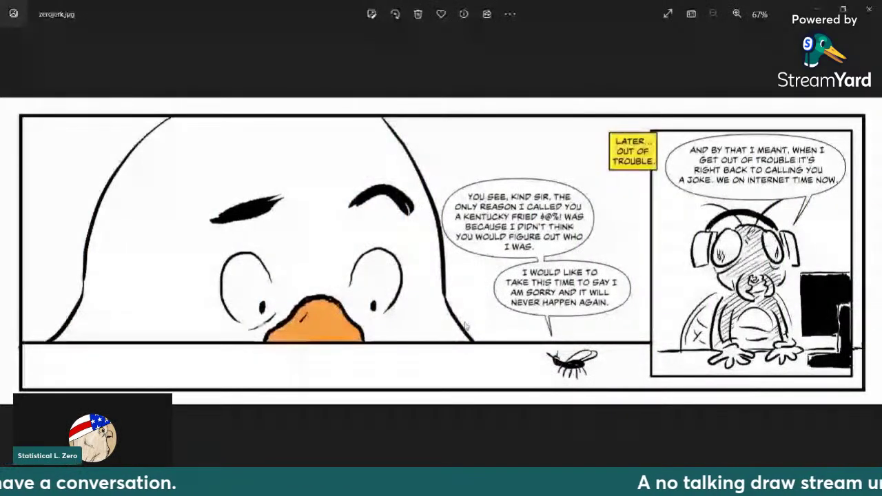
pyautogui.press('Right')
pyautogui.press('Right')
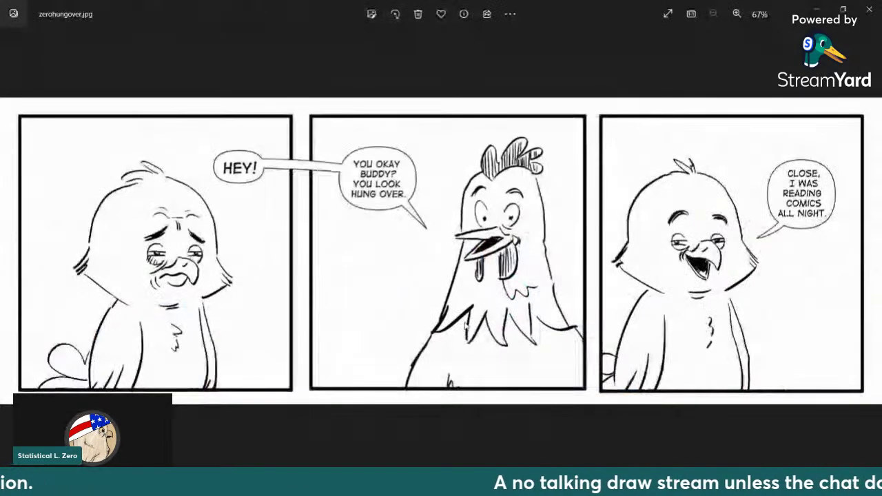
pyautogui.press('Right')
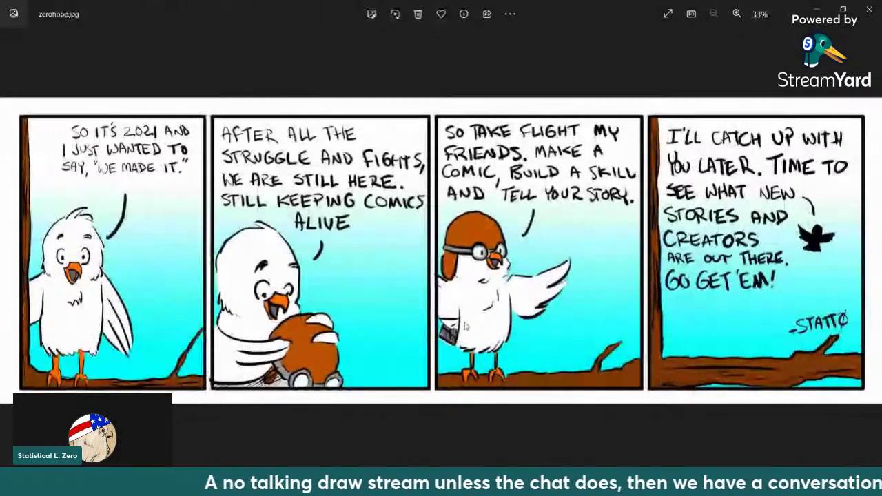
# View zerohate.jpg, go back to zerohope.jpg, and return to zerohate.jpg
pyautogui.press('Right')
pyautogui.press('Right')
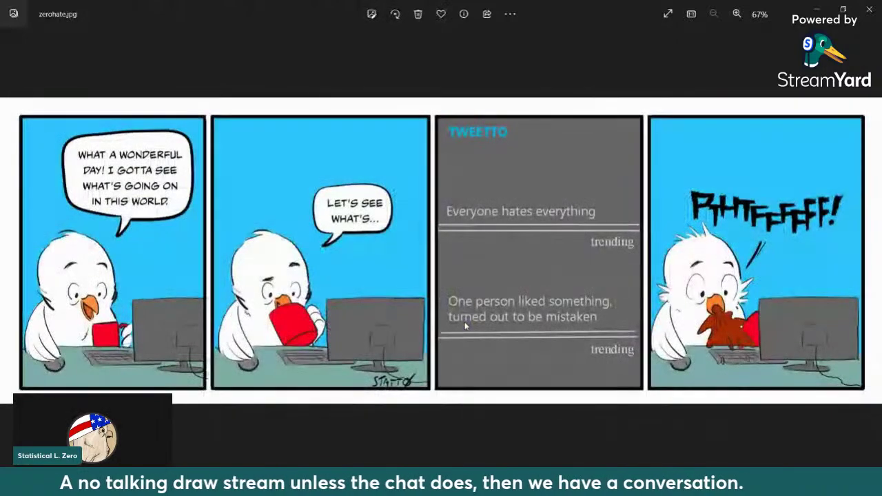
pyautogui.press('Left')
pyautogui.press('Left')
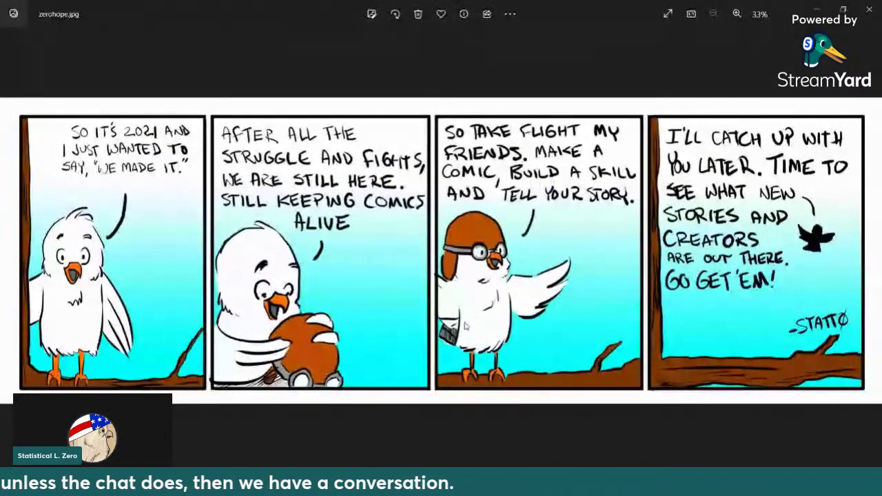
pyautogui.press('Right')
pyautogui.press('Right')
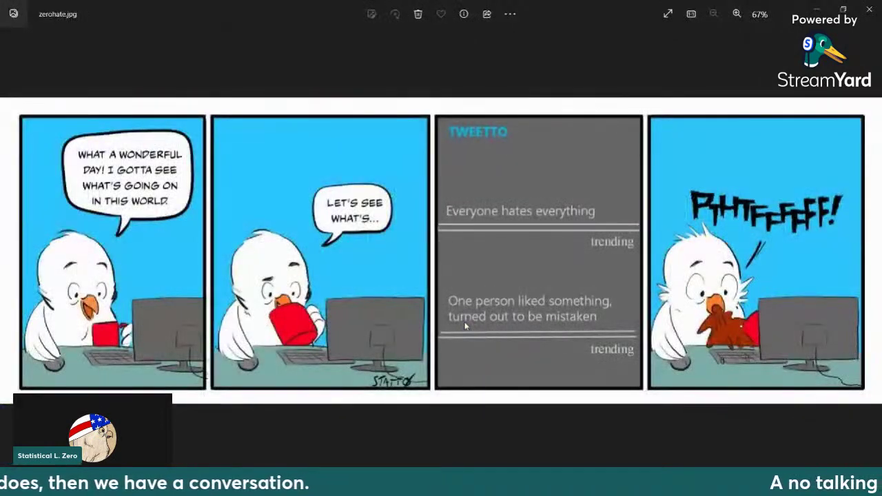
# Look through the comic strips from zerohate.jpg to zeroduck.jpg
pyautogui.press('Right')
pyautogui.press('Right')
pyautogui.press('Right')
pyautogui.press('Right')
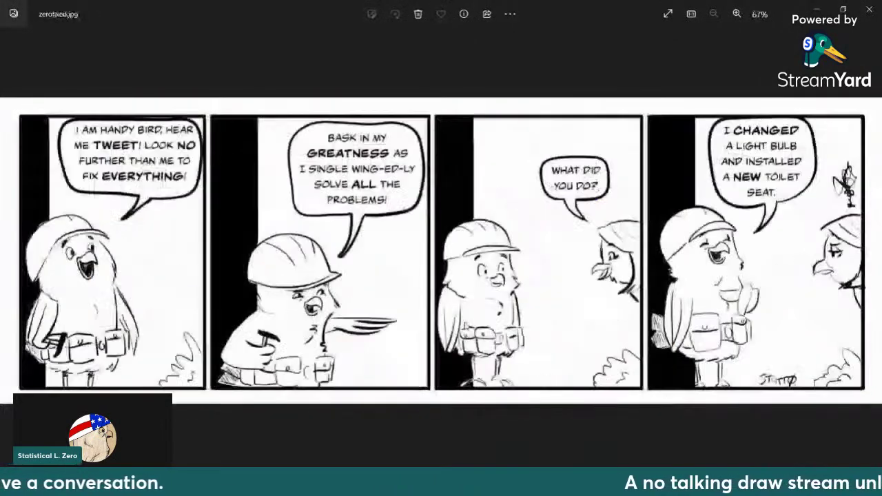
pyautogui.press('Right')
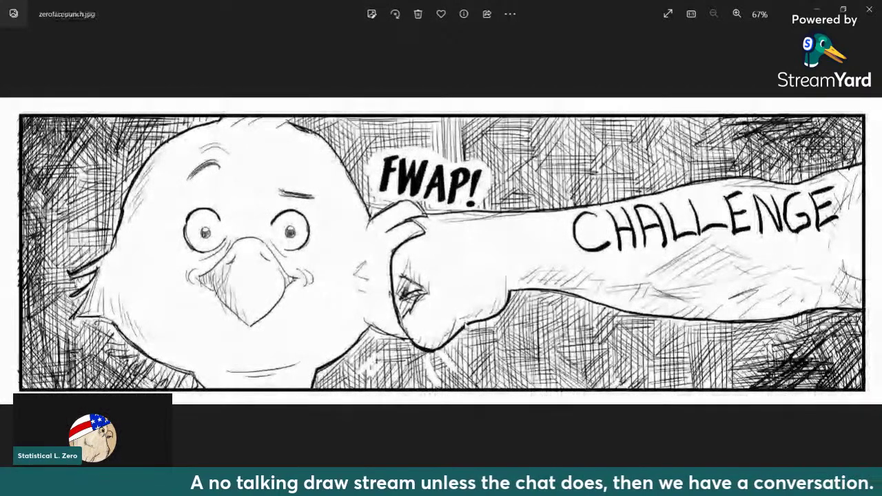
pyautogui.press('Right')
pyautogui.press('Right')
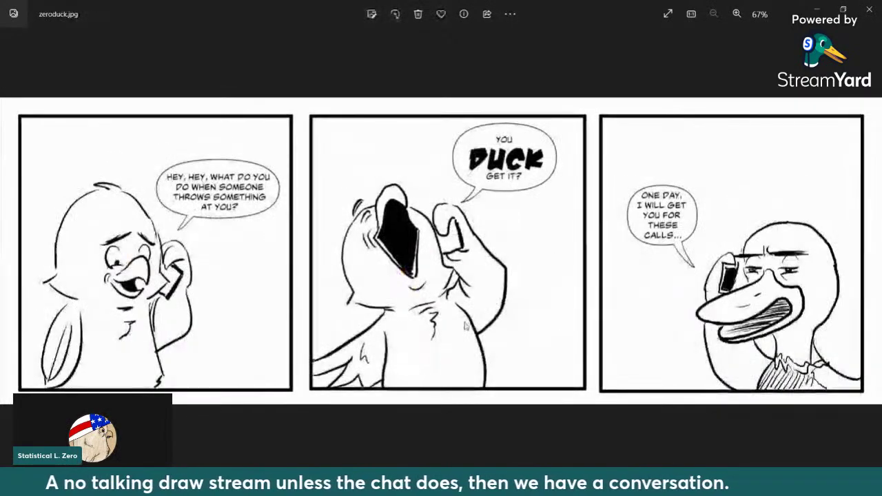
# Compare the two rocket-pack strips, zeroefixed.jpg and its neighbouring version, by viewing them alternately
pyautogui.press('Right')
pyautogui.press('Right')
pyautogui.press('Right')
pyautogui.press('Left')
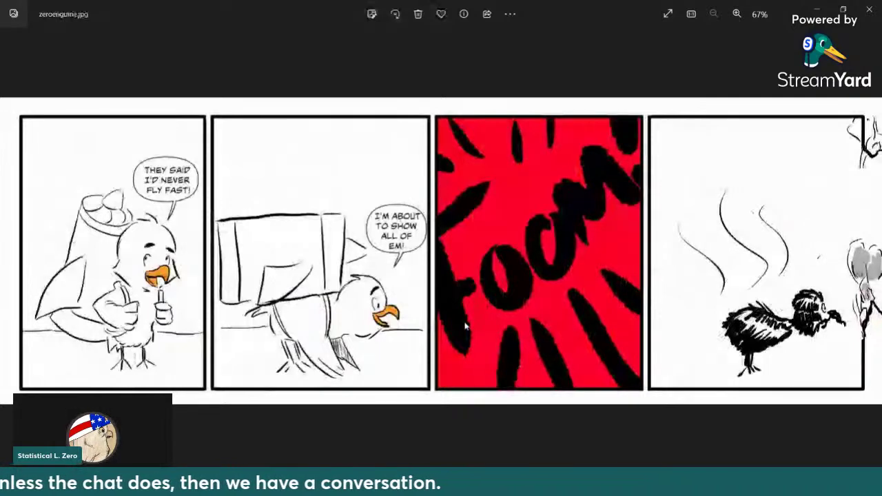
pyautogui.press('Right')
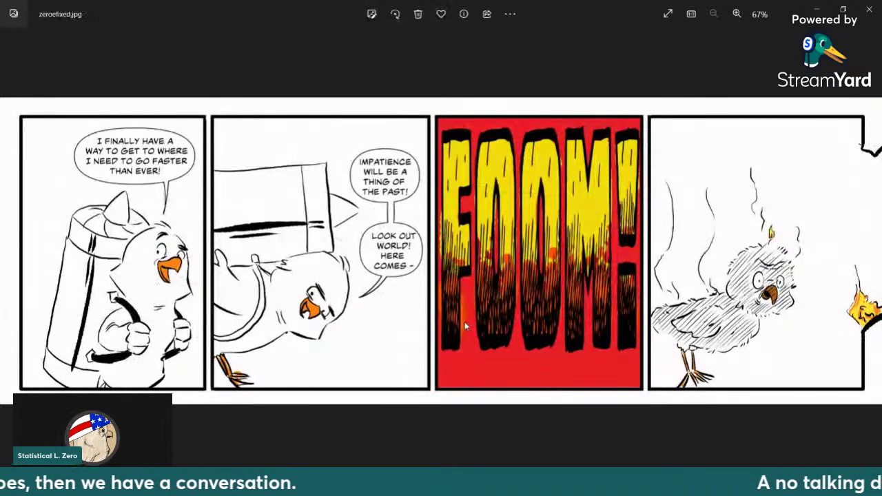
pyautogui.press('Left')
pyautogui.press('Right')
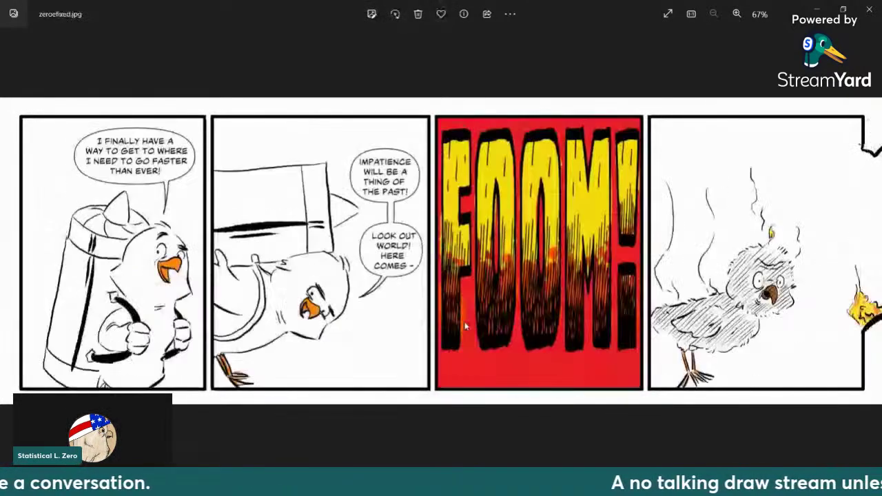
# View the strips following zeroefixed.jpg, including zerodraw.jpg, and close the image viewer to return to the illustration in Clip Studio Paint
pyautogui.press('Right')
pyautogui.press('Right')
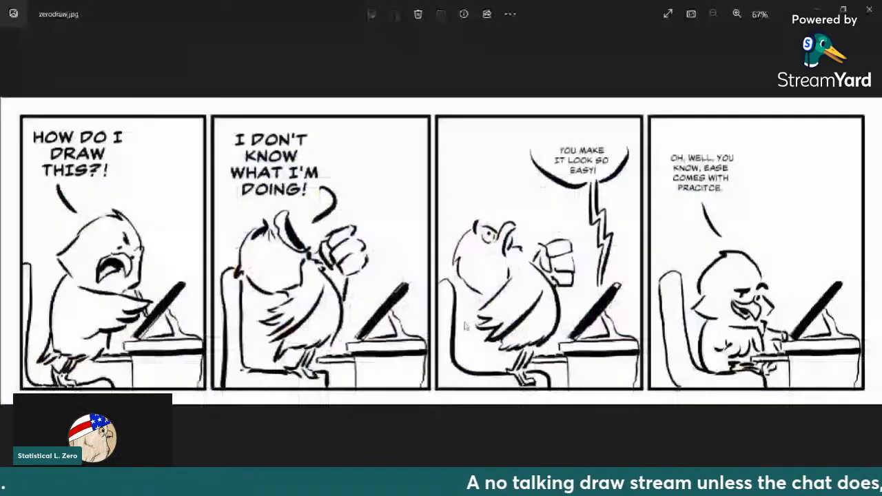
pyautogui.press('Right')
pyautogui.click(868, 9)
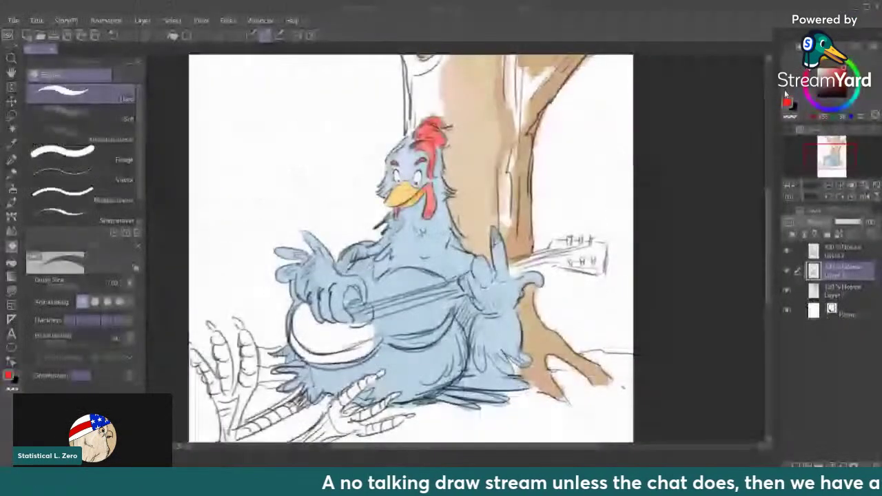
# Erase the blue colour covering the guitar body on Layer 3 with the Hard eraser
pyautogui.scroll(-2, 753, 82)
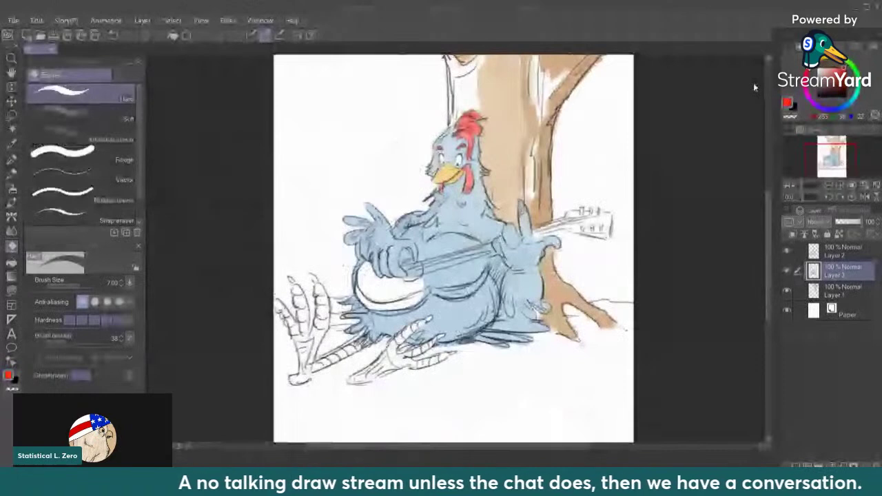
pyautogui.moveTo(427, 282)
pyautogui.mouseDown()
pyautogui.moveTo(403, 256)
pyautogui.moveTo(413, 270)
pyautogui.moveTo(410, 259)
pyautogui.moveTo(423, 263)
pyautogui.moveTo(462, 241)
pyautogui.moveTo(452, 239)
pyautogui.moveTo(471, 243)
pyautogui.moveTo(475, 270)
pyautogui.moveTo(435, 258)
pyautogui.moveTo(424, 289)
pyautogui.moveTo(449, 281)
pyautogui.moveTo(455, 293)
pyautogui.moveTo(478, 277)
pyautogui.moveTo(482, 254)
pyautogui.moveTo(491, 251)
pyautogui.mouseUp()
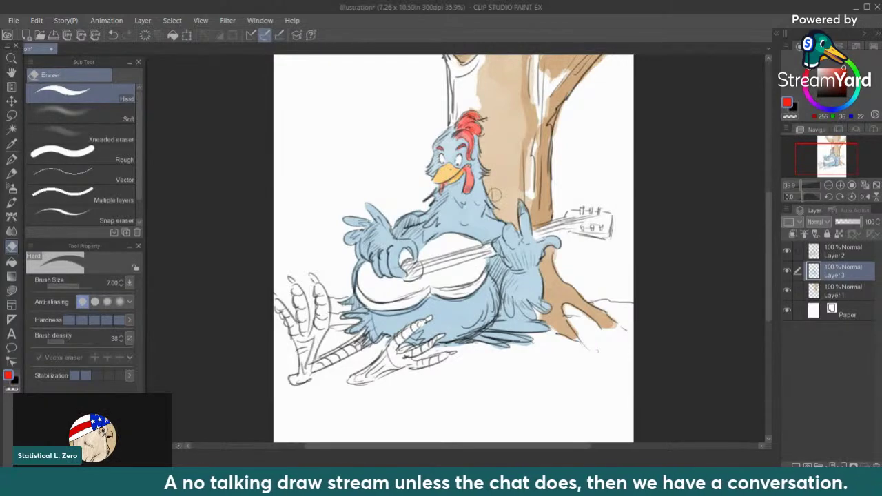
pyautogui.moveTo(372, 306)
pyautogui.mouseDown()
pyautogui.moveTo(411, 308)
pyautogui.moveTo(425, 290)
pyautogui.mouseUp()
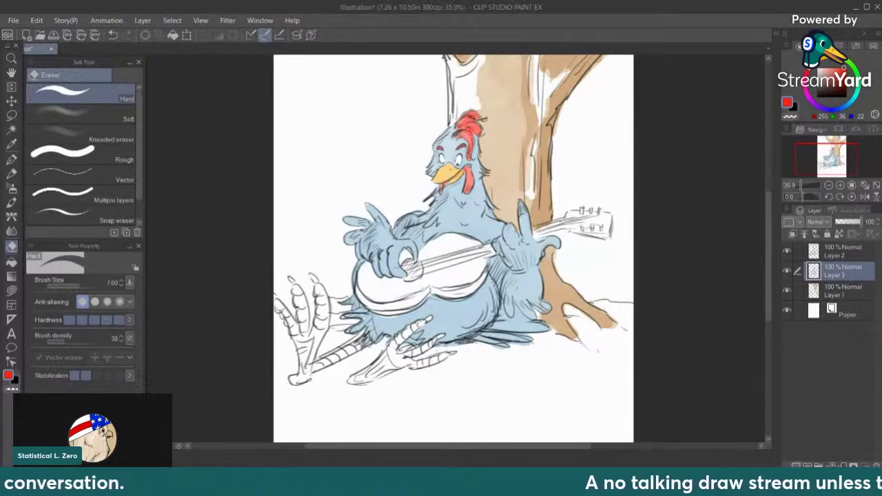
# Add a new raster layer above Layer 3 and set the drawing colour to orange, RGB 255, 173, 34
pyautogui.click(796, 465)
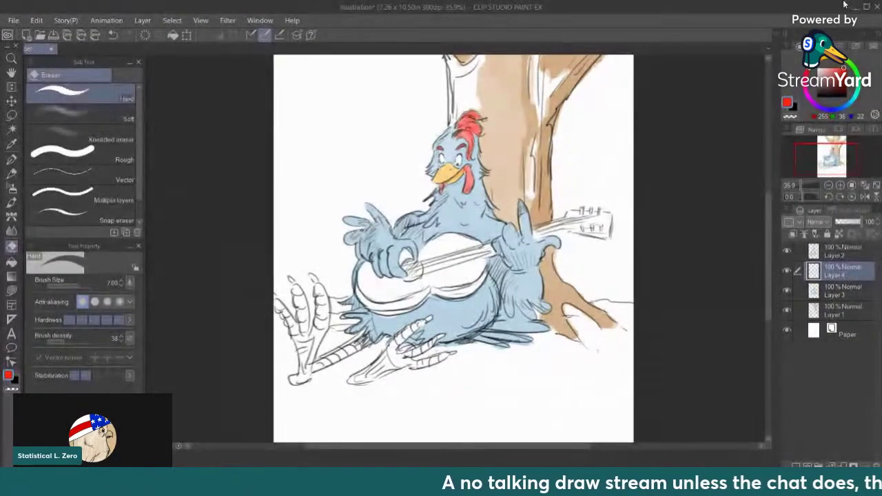
pyautogui.click(822, 60)
pyautogui.click(842, 69)
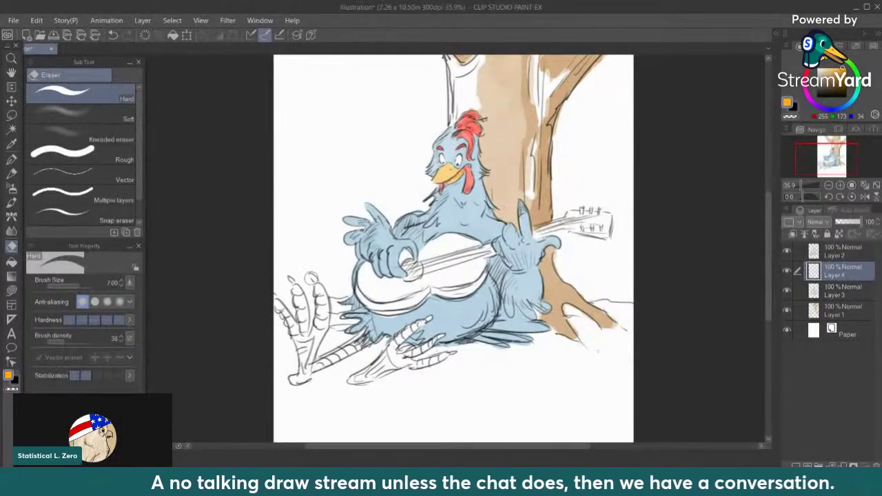
# Colour the bird's raised foot and its leg orange with the Round watercolor brush at size 2.00
pyautogui.click(11, 202)
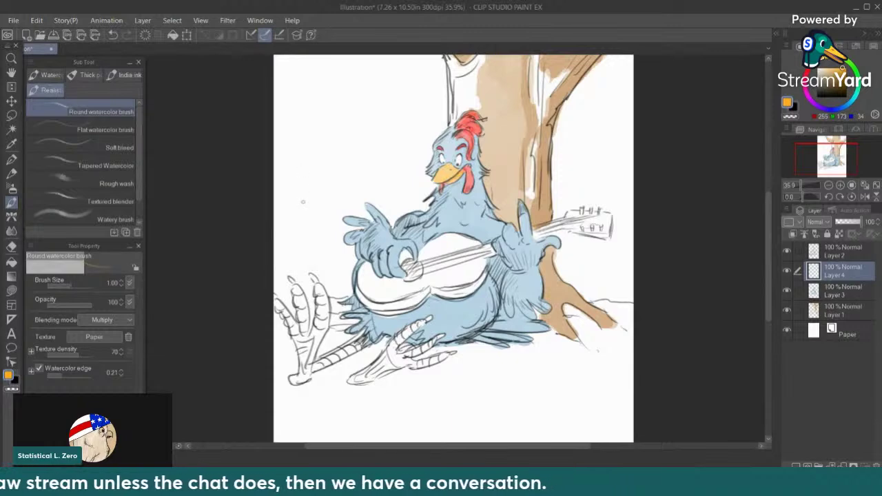
pyautogui.press('[')
pyautogui.moveTo(312, 276)
pyautogui.mouseDown()
pyautogui.moveTo(324, 333)
pyautogui.moveTo(315, 307)
pyautogui.moveTo(318, 333)
pyautogui.moveTo(306, 337)
pyautogui.moveTo(293, 283)
pyautogui.moveTo(300, 299)
pyautogui.mouseUp()
pyautogui.moveTo(301, 341)
pyautogui.mouseDown()
pyautogui.moveTo(304, 299)
pyautogui.moveTo(302, 345)
pyautogui.moveTo(271, 302)
pyautogui.mouseUp()
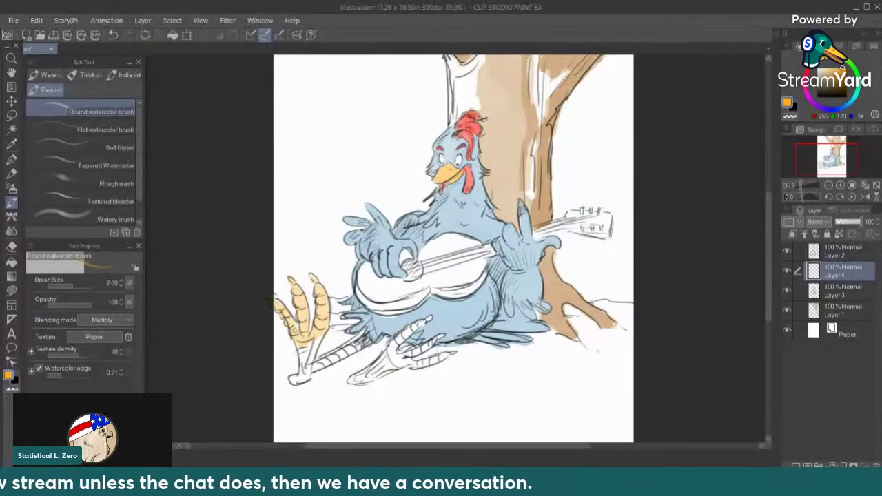
pyautogui.moveTo(300, 333)
pyautogui.mouseDown()
pyautogui.moveTo(307, 365)
pyautogui.moveTo(325, 326)
pyautogui.mouseUp()
pyautogui.moveTo(297, 376); pyautogui.dragTo(365, 334)
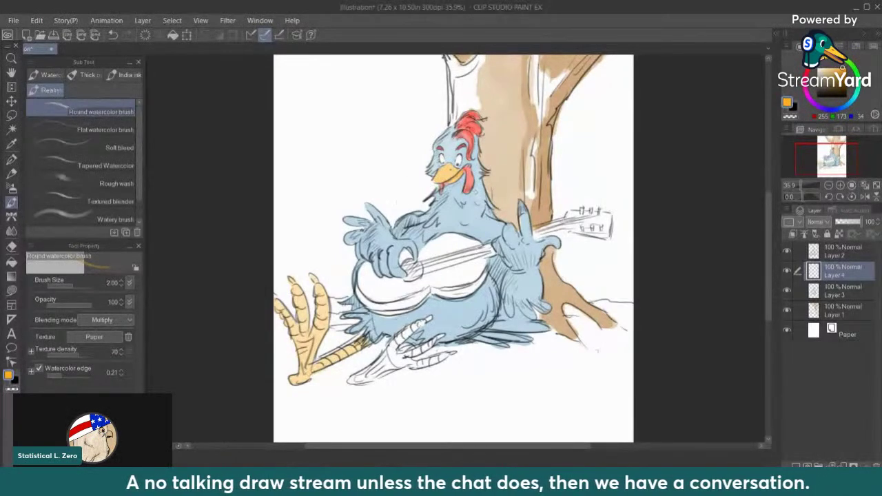
# Colour the bird's resting foot and its toes orange with the Round watercolor brush at size 2.00
pyautogui.moveTo(350, 383); pyautogui.dragTo(422, 324)
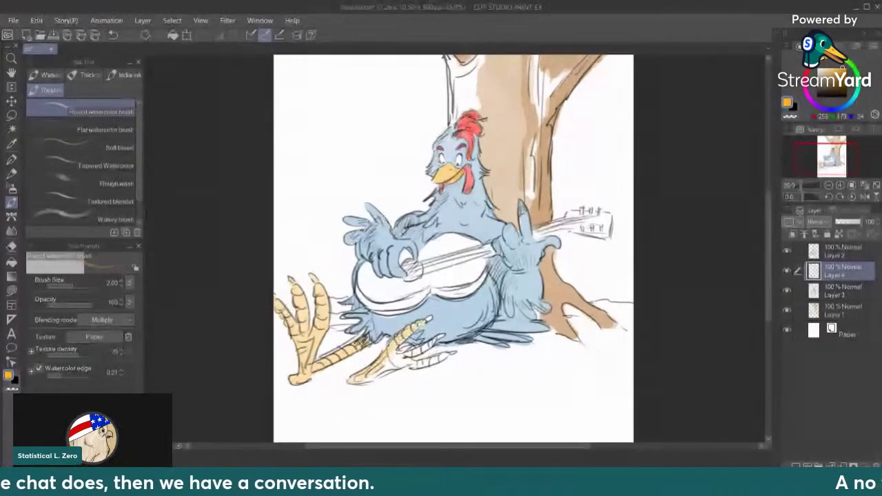
pyautogui.moveTo(381, 364); pyautogui.dragTo(399, 345)
pyautogui.moveTo(366, 376)
pyautogui.mouseDown()
pyautogui.moveTo(442, 334)
pyautogui.moveTo(378, 372)
pyautogui.moveTo(446, 355)
pyautogui.moveTo(416, 367)
pyautogui.moveTo(397, 352)
pyautogui.mouseUp()
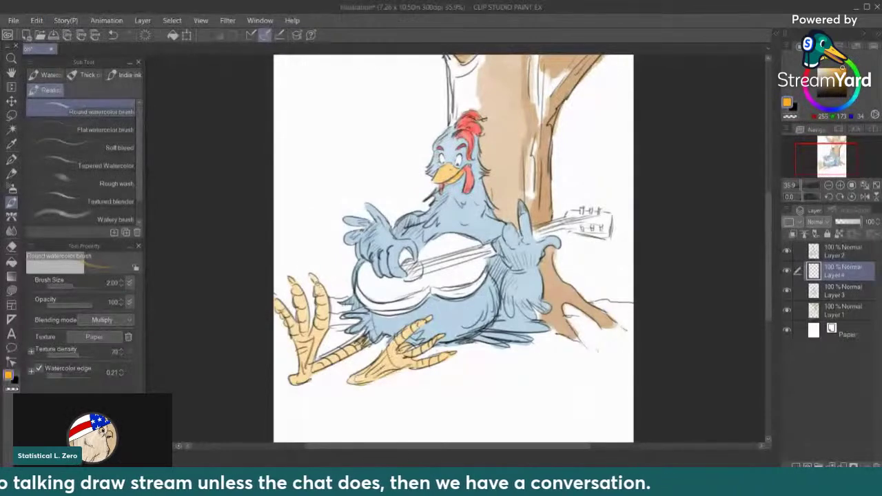
# Add darker orange shading along the toes and soles of both feet with a second pass of the watercolor brush
pyautogui.moveTo(321, 286)
pyautogui.mouseDown()
pyautogui.moveTo(323, 325)
pyautogui.moveTo(310, 359)
pyautogui.mouseUp()
pyautogui.moveTo(292, 279); pyautogui.dragTo(301, 336)
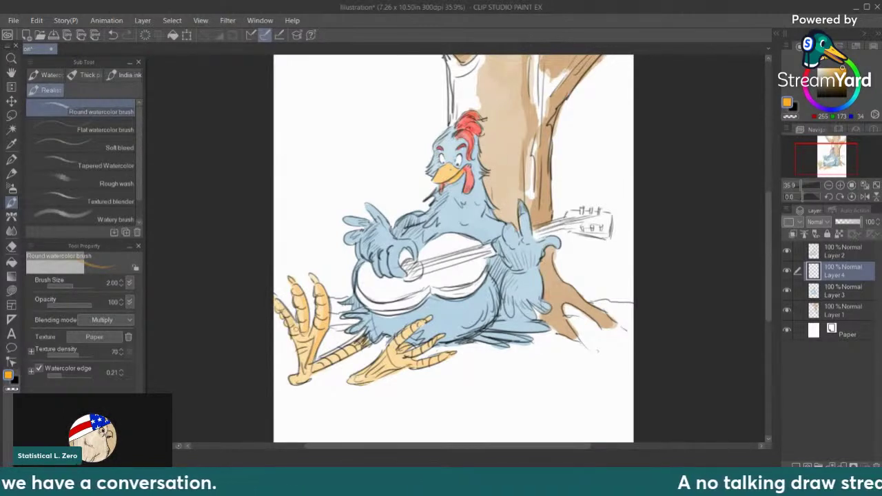
pyautogui.moveTo(313, 366); pyautogui.dragTo(326, 358)
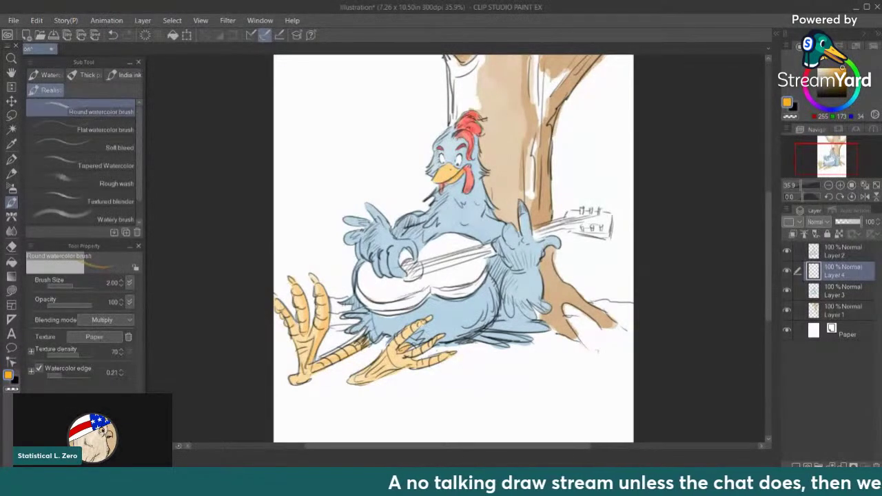
pyautogui.moveTo(444, 357); pyautogui.dragTo(365, 379)
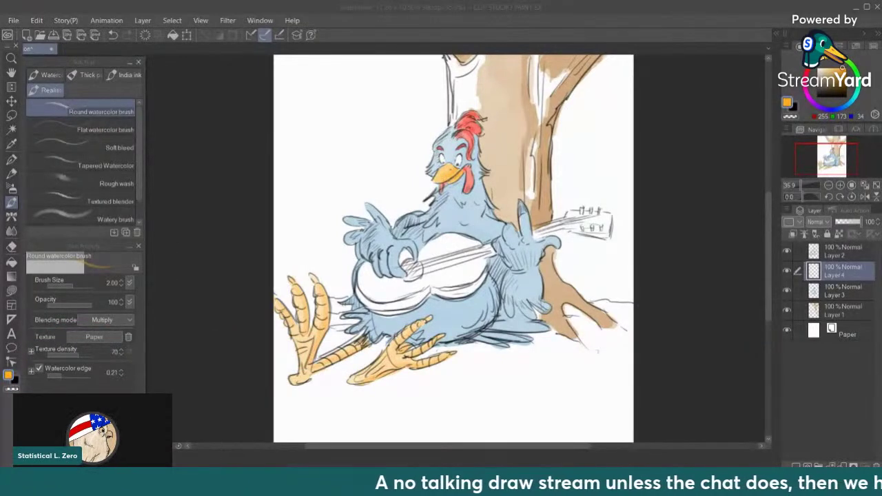
# Switch to Sketchbook Pro and create a new empty FlipBook of 1280 x 720 pixels at 24 frames per second with 240 frames
pyautogui.click(416, 460)
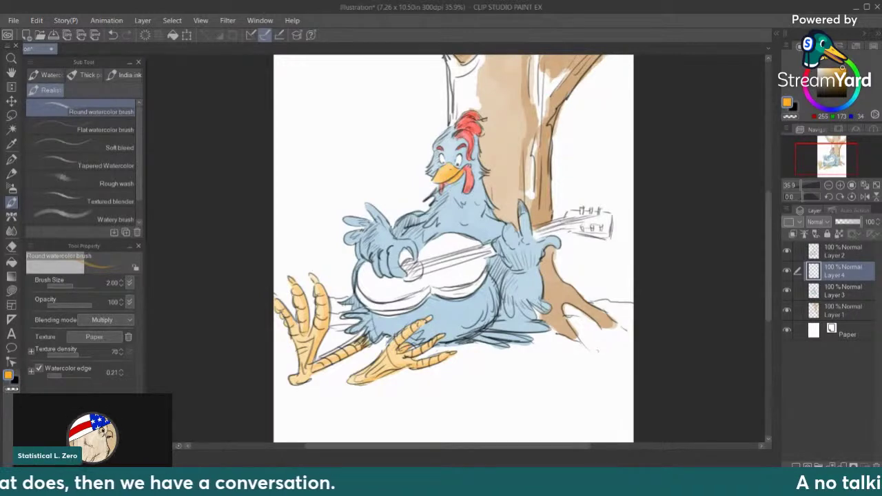
pyautogui.hotkey('alt', 'Tab')
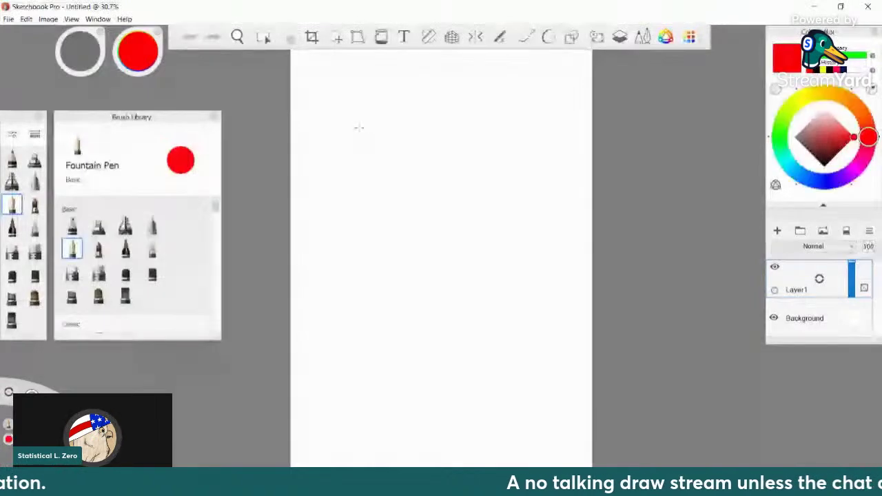
pyautogui.click(26, 19)
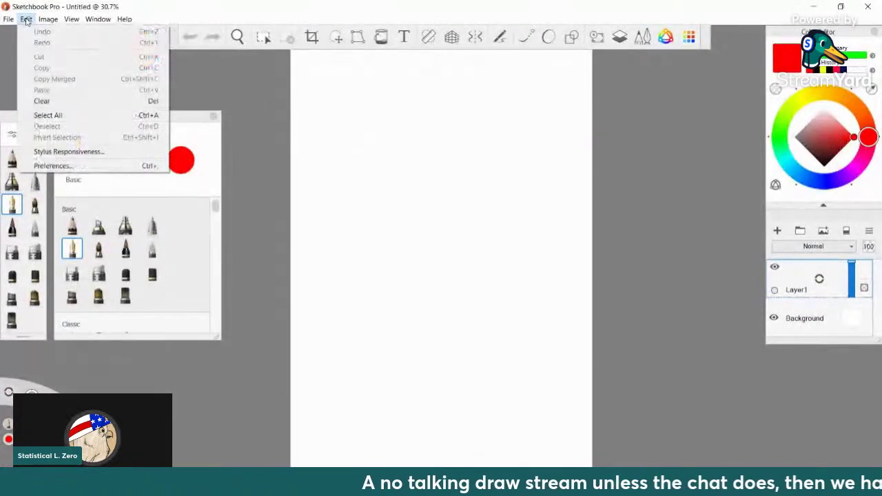
pyautogui.moveTo(53, 24)
pyautogui.moveTo(82, 24)
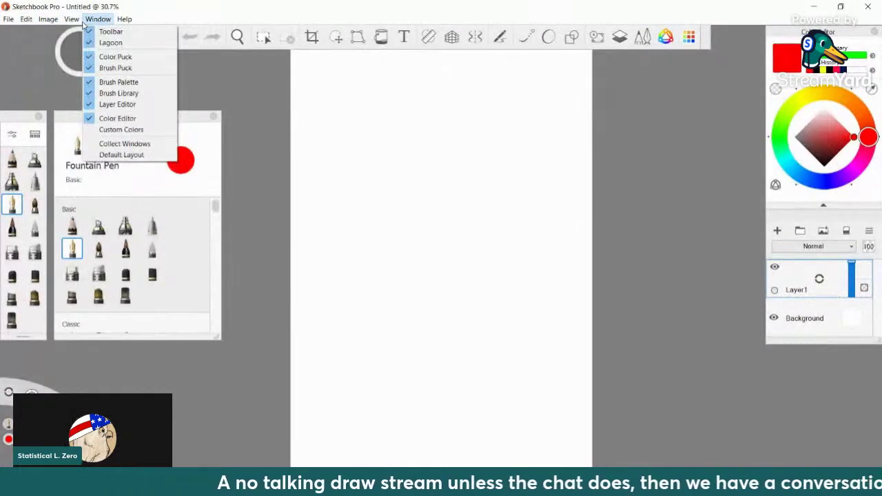
pyautogui.moveTo(9, 20)
pyautogui.moveTo(21, 45)
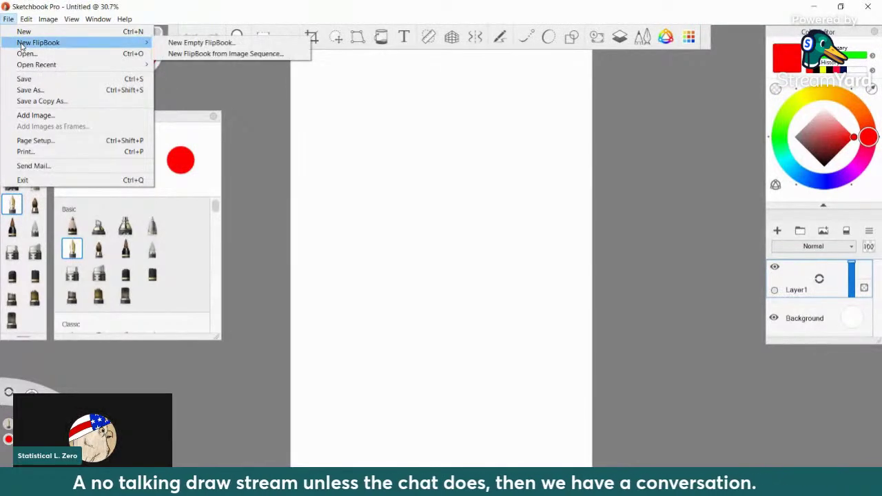
pyautogui.click(200, 42)
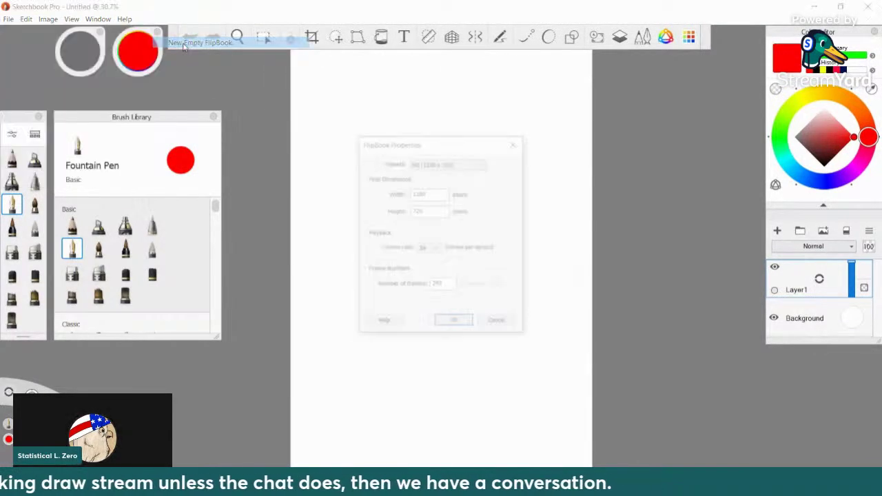
pyautogui.click(454, 322)
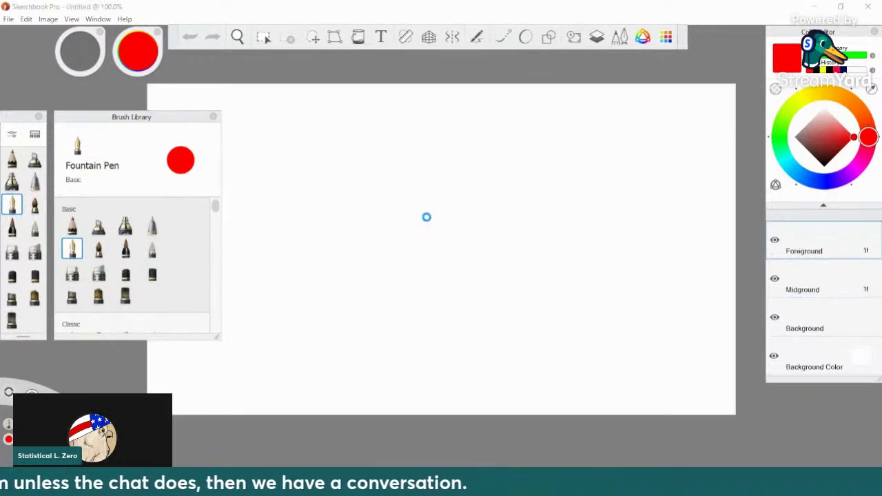
# Draw a large red circle freehand on frame 1 and a slightly different one on frame 2 with the Fountain Pen
pyautogui.moveTo(403, 171)
pyautogui.mouseDown()
pyautogui.moveTo(434, 299)
pyautogui.moveTo(475, 255)
pyautogui.moveTo(416, 310)
pyautogui.mouseUp()
pyautogui.click(213, 434)
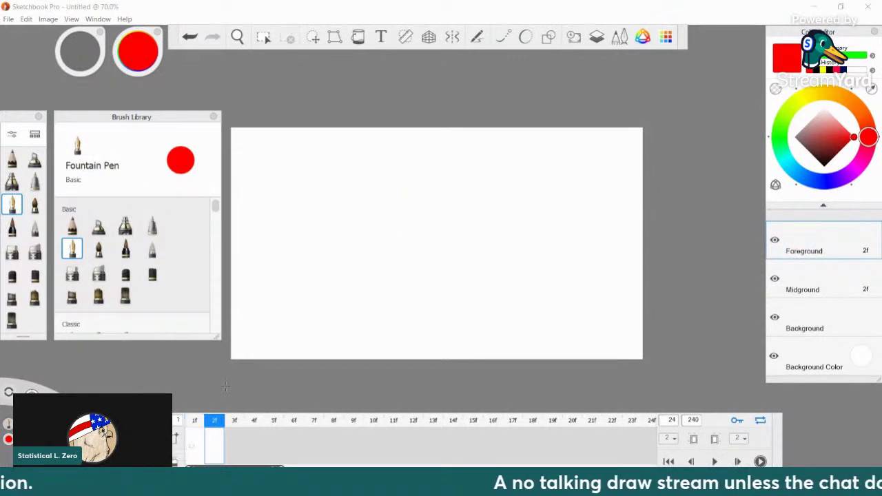
pyautogui.moveTo(417, 179)
pyautogui.mouseDown()
pyautogui.moveTo(442, 181)
pyautogui.moveTo(370, 210)
pyautogui.mouseUp()
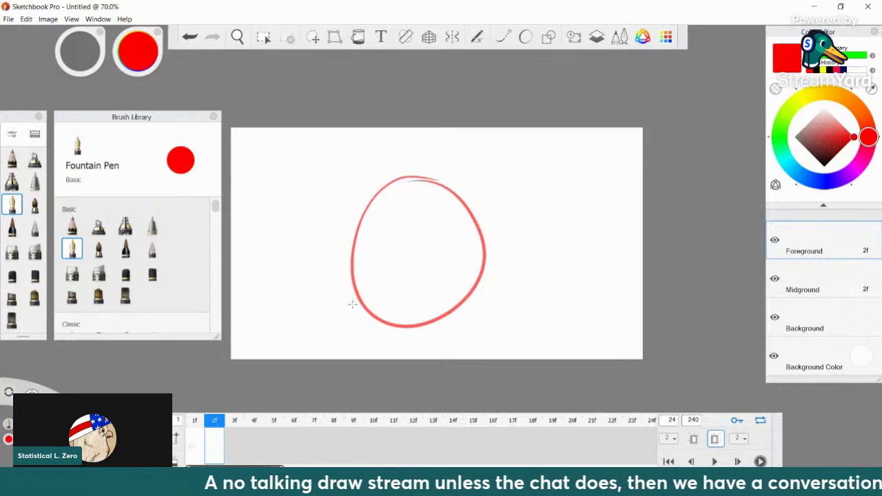
# Flip back and forth between frames 1 and 2 to compare the two circles
pyautogui.click(197, 431)
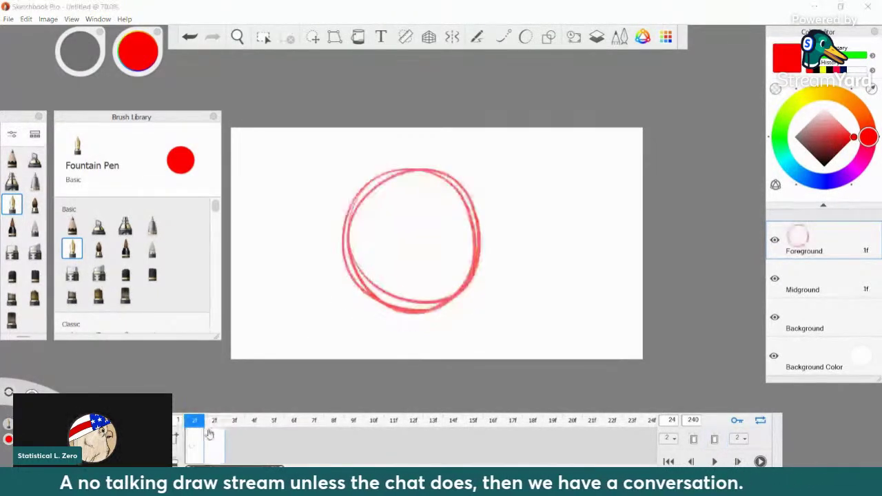
pyautogui.click(212, 446)
pyautogui.click(198, 447)
pyautogui.click(213, 447)
pyautogui.click(199, 445)
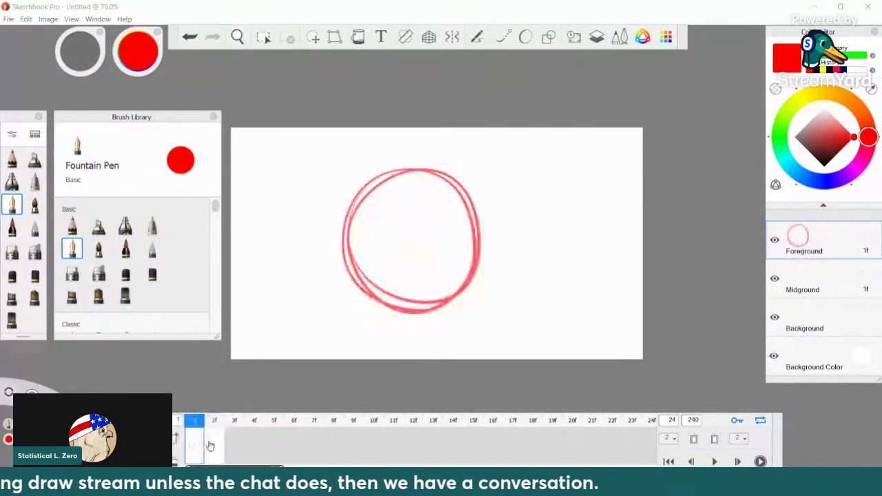
# Play the circle animation twice, then close Sketchbook Pro without saving and return to the illustration in Clip Studio Paint
pyautogui.click(713, 461)
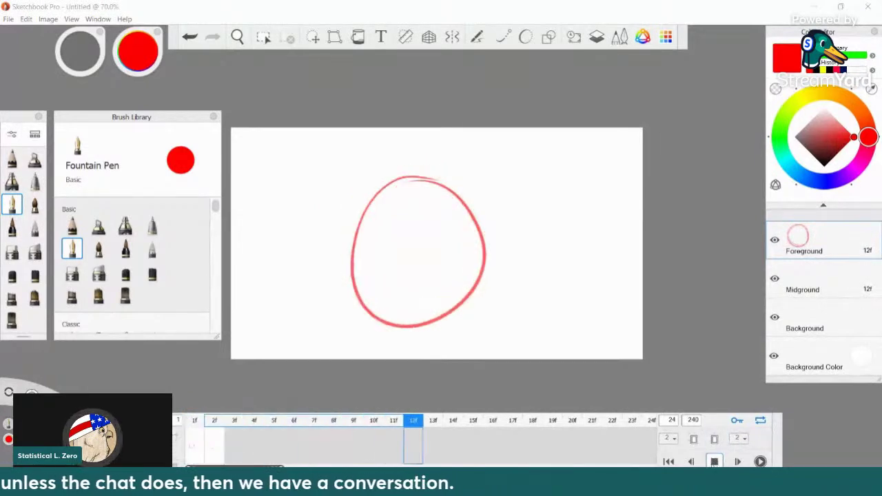
pyautogui.click(715, 461)
pyautogui.click(713, 461)
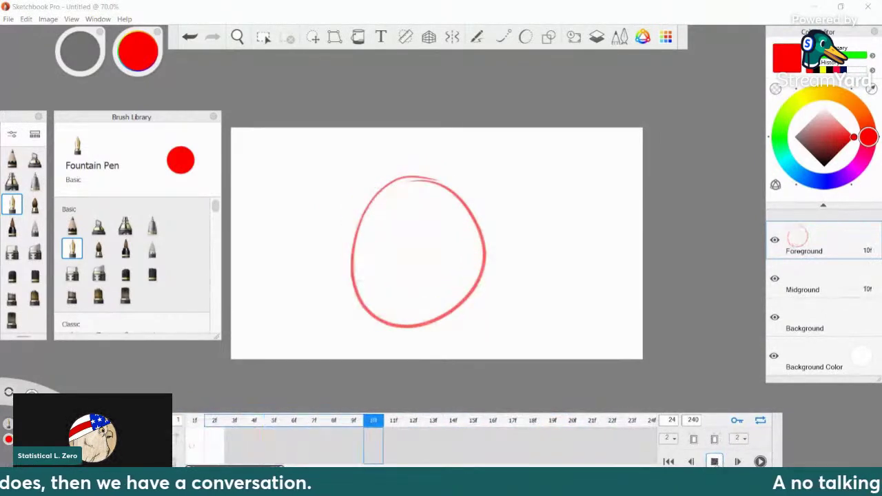
pyautogui.click(713, 461)
pyautogui.click(714, 439)
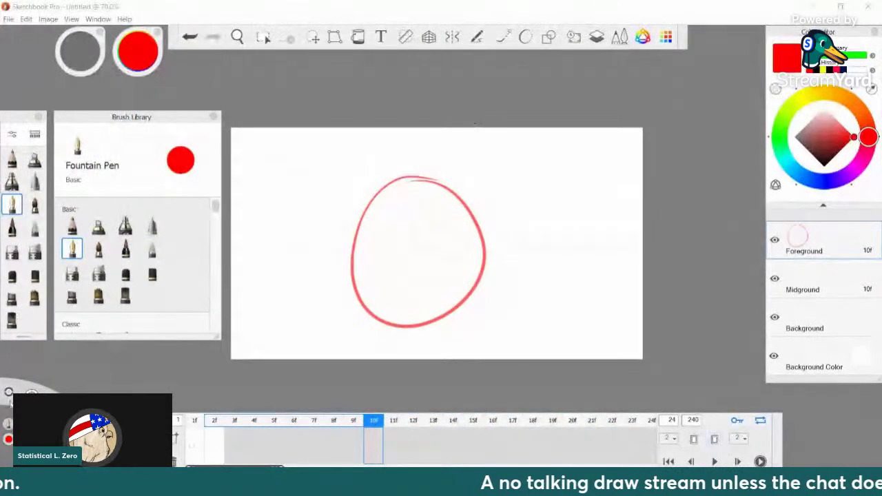
pyautogui.click(868, 6)
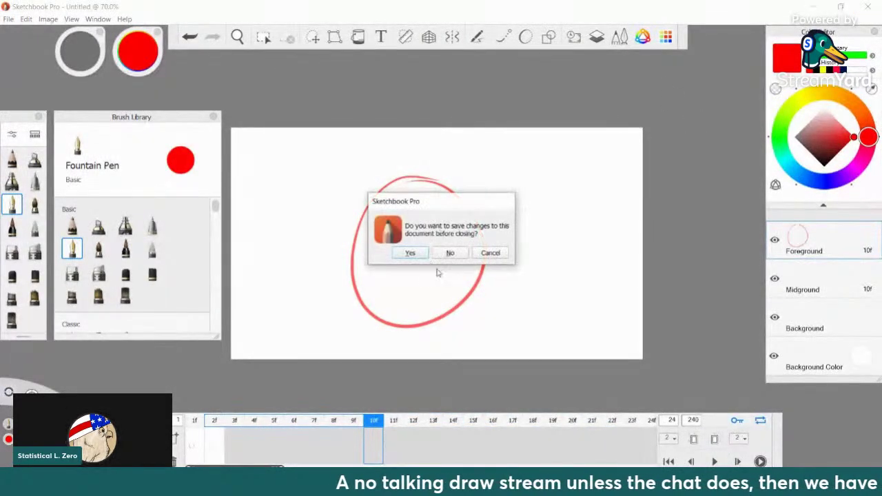
pyautogui.click(450, 252)
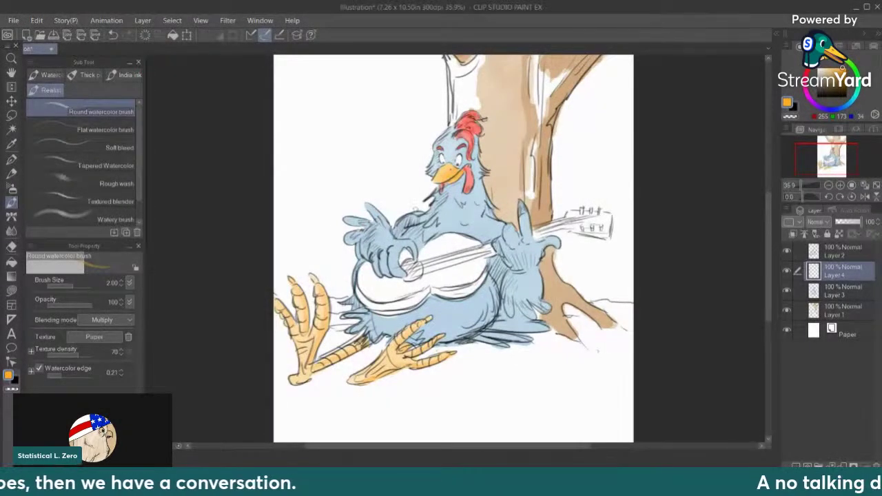
# Set the drawing colour to tan, RGB 199, 157, 86, and add a new raster layer above Layer 4
pyautogui.click(818, 82)
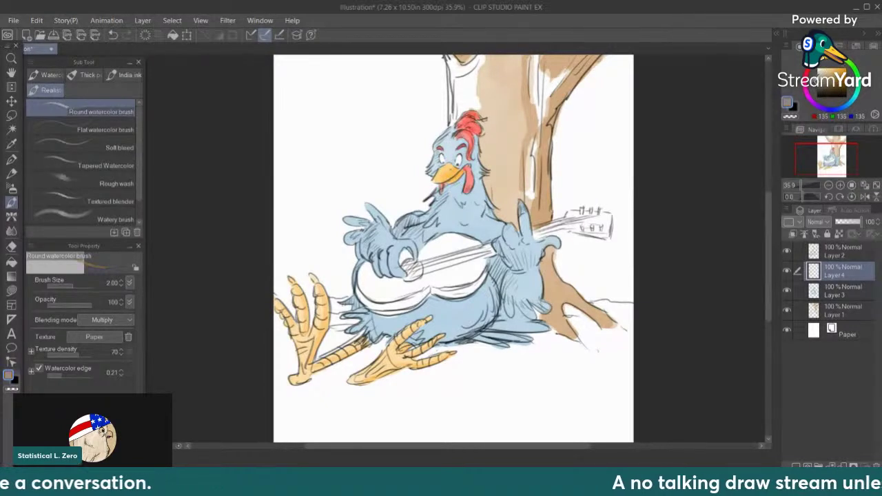
pyautogui.click(833, 67)
pyautogui.click(838, 69)
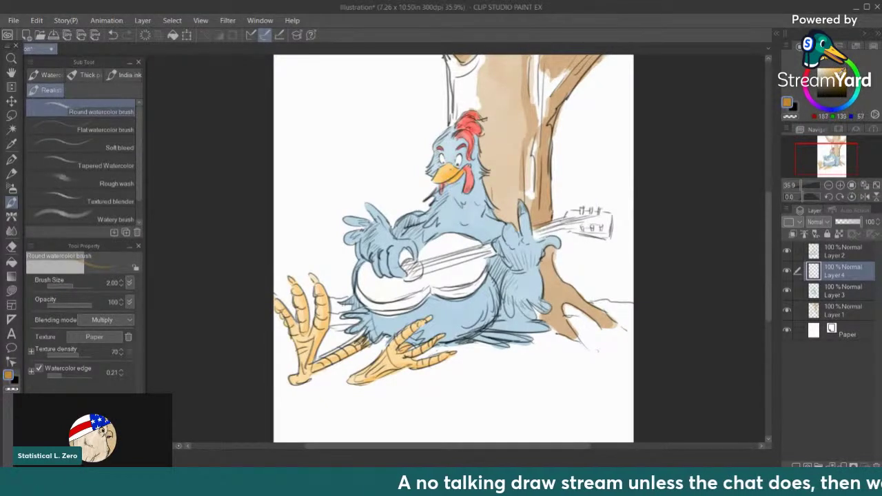
pyautogui.click(838, 70)
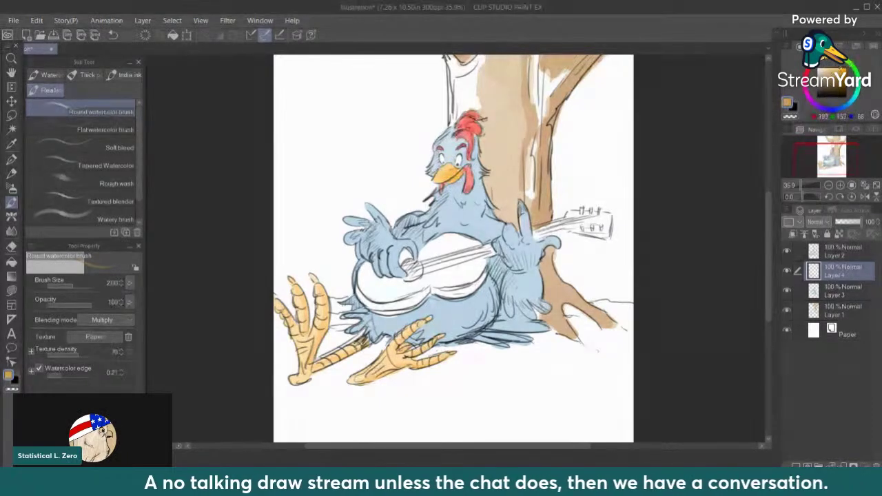
pyautogui.click(796, 463)
pyautogui.moveTo(370, 269)
pyautogui.mouseDown()
pyautogui.moveTo(361, 288)
pyautogui.moveTo(365, 263)
pyautogui.mouseUp()
pyautogui.moveTo(365, 263)
pyautogui.mouseDown()
pyautogui.moveTo(359, 294)
pyautogui.moveTo(370, 272)
pyautogui.moveTo(380, 299)
pyautogui.mouseUp()
pyautogui.hotkey('ctrl', 'z')
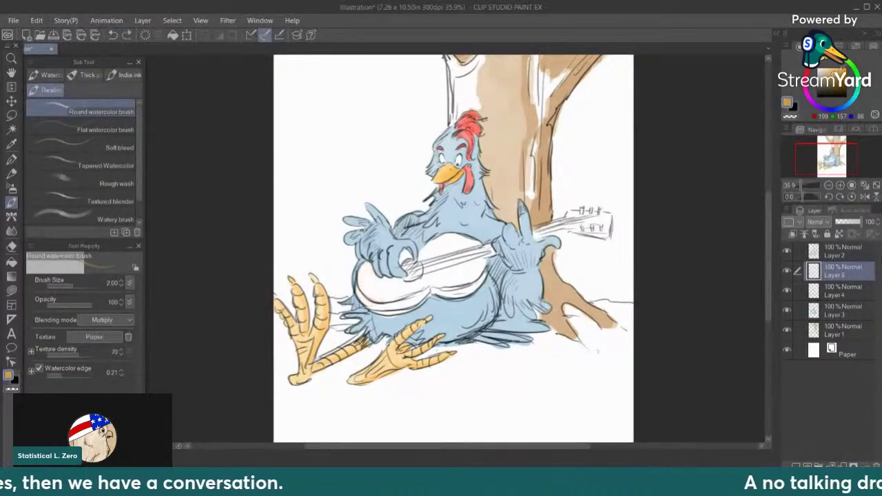
# Colour the guitar's body, neck and headstock light tan, RGB 223, 181, 110, with the Round watercolor brush
pyautogui.click(836, 77)
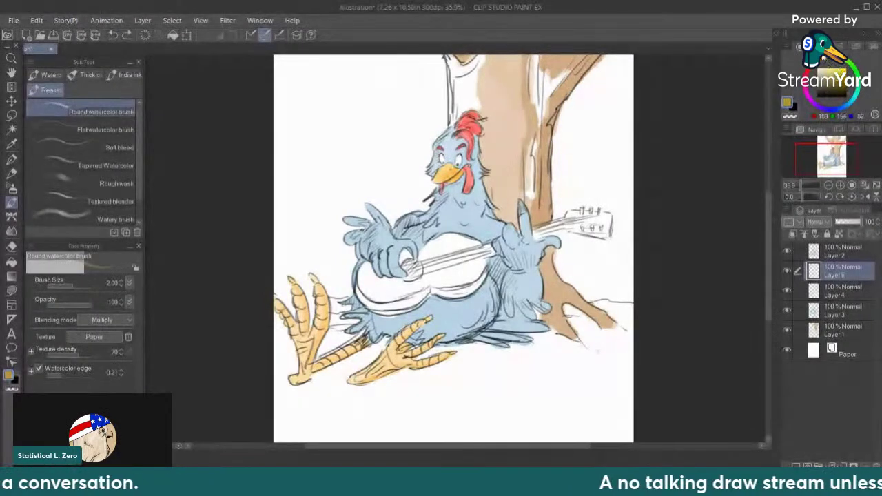
pyautogui.click(826, 66)
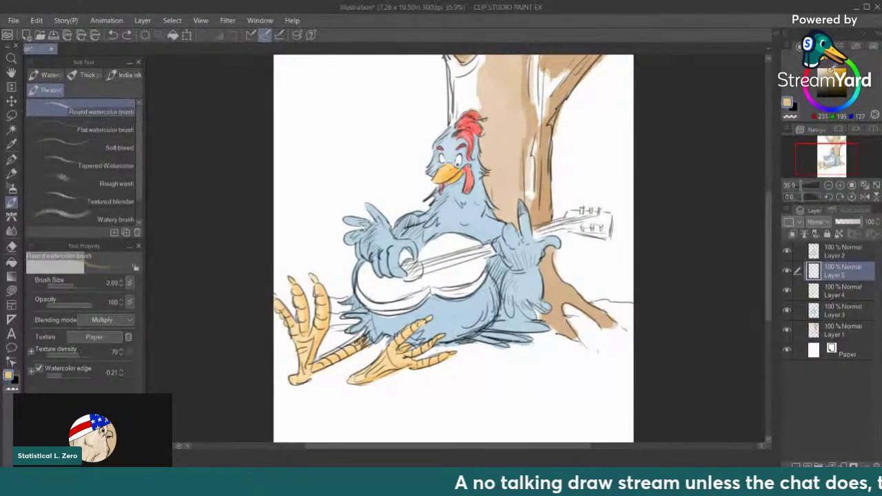
pyautogui.moveTo(376, 276)
pyautogui.mouseDown()
pyautogui.moveTo(366, 288)
pyautogui.moveTo(362, 269)
pyautogui.moveTo(372, 307)
pyautogui.moveTo(371, 275)
pyautogui.moveTo(397, 283)
pyautogui.moveTo(368, 304)
pyautogui.moveTo(376, 307)
pyautogui.moveTo(433, 277)
pyautogui.moveTo(432, 288)
pyautogui.moveTo(463, 290)
pyautogui.moveTo(483, 262)
pyautogui.moveTo(414, 274)
pyautogui.moveTo(475, 268)
pyautogui.moveTo(469, 239)
pyautogui.moveTo(479, 256)
pyautogui.moveTo(446, 234)
pyautogui.moveTo(422, 260)
pyautogui.moveTo(434, 238)
pyautogui.moveTo(423, 276)
pyautogui.moveTo(441, 256)
pyautogui.moveTo(487, 248)
pyautogui.mouseUp()
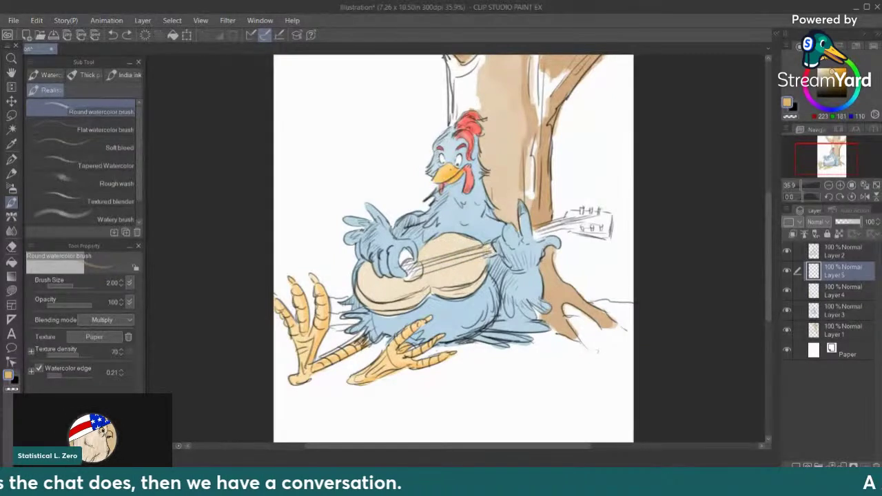
pyautogui.moveTo(433, 263); pyautogui.dragTo(415, 270)
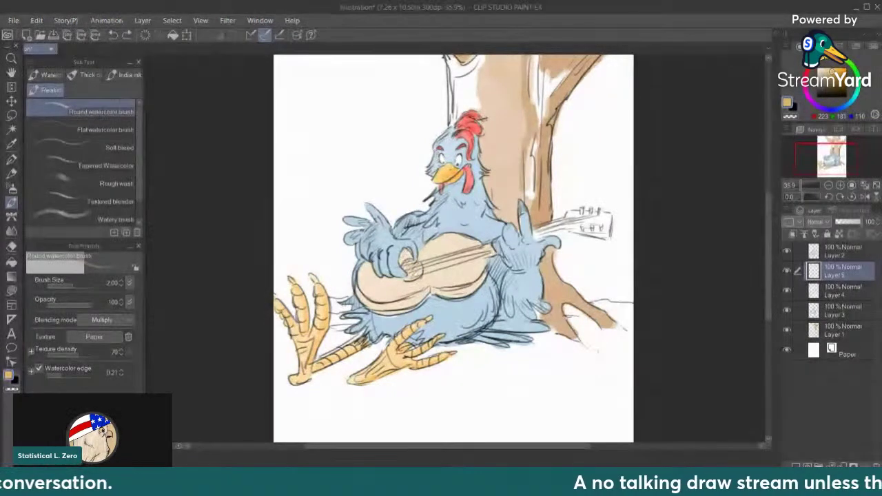
pyautogui.moveTo(466, 266); pyautogui.dragTo(474, 257)
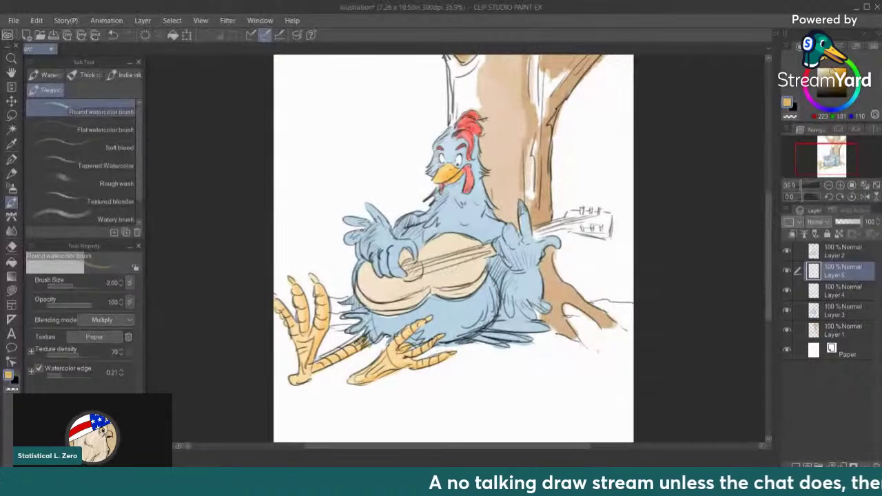
pyautogui.moveTo(572, 219)
pyautogui.mouseDown()
pyautogui.moveTo(540, 230)
pyautogui.moveTo(577, 221)
pyautogui.mouseUp()
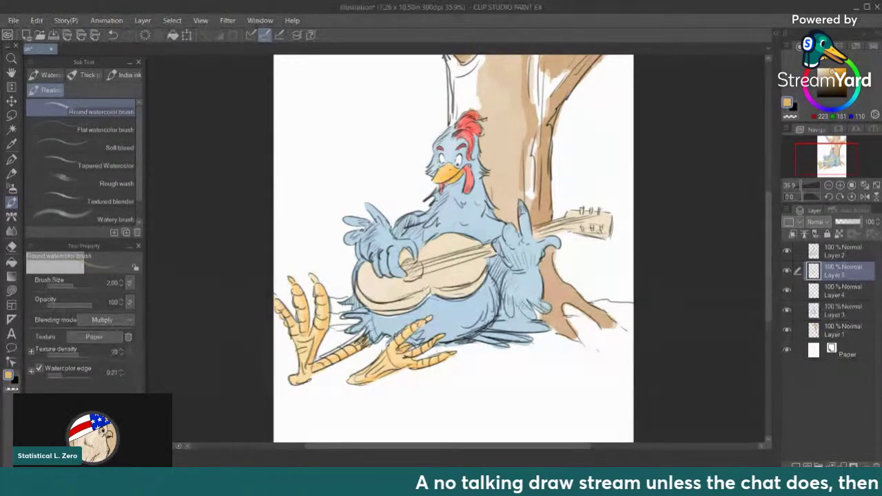
# Darken the guitar's sound hole with brown, RGB 179, 141, 77, using the Round watercolor brush
pyautogui.click(11, 247)
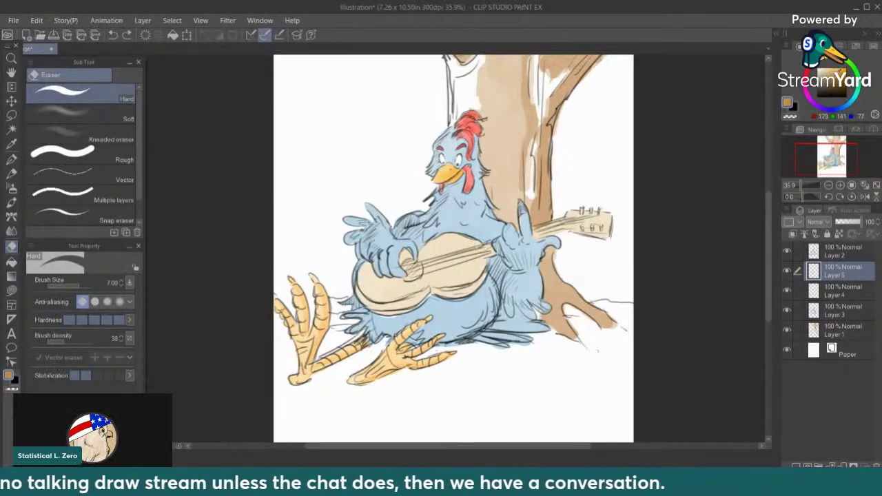
pyautogui.click(11, 202)
pyautogui.moveTo(407, 265)
pyautogui.mouseDown()
pyautogui.moveTo(416, 273)
pyautogui.moveTo(416, 264)
pyautogui.moveTo(412, 274)
pyautogui.moveTo(416, 266)
pyautogui.mouseUp()
# Shade the side of the guitar body along its lower edge with the same brown
pyautogui.moveTo(357, 289); pyautogui.dragTo(377, 306)
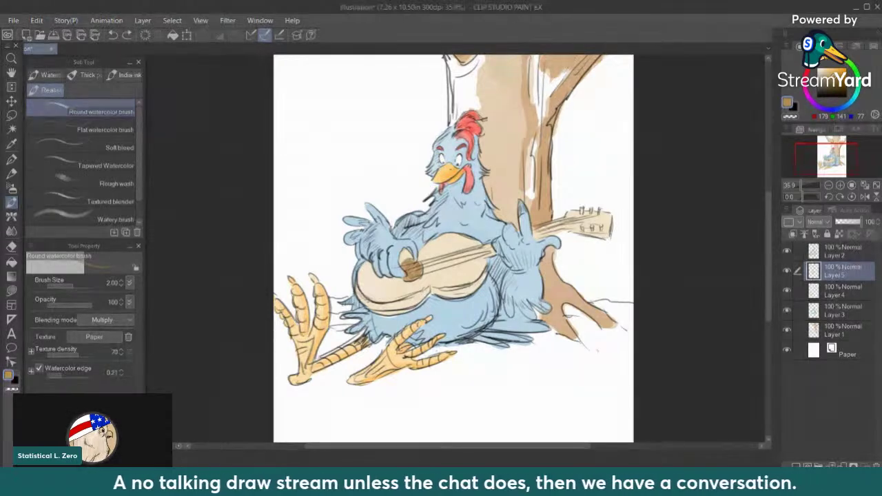
pyautogui.moveTo(366, 303)
pyautogui.mouseDown()
pyautogui.moveTo(400, 305)
pyautogui.moveTo(426, 294)
pyautogui.moveTo(378, 312)
pyautogui.mouseUp()
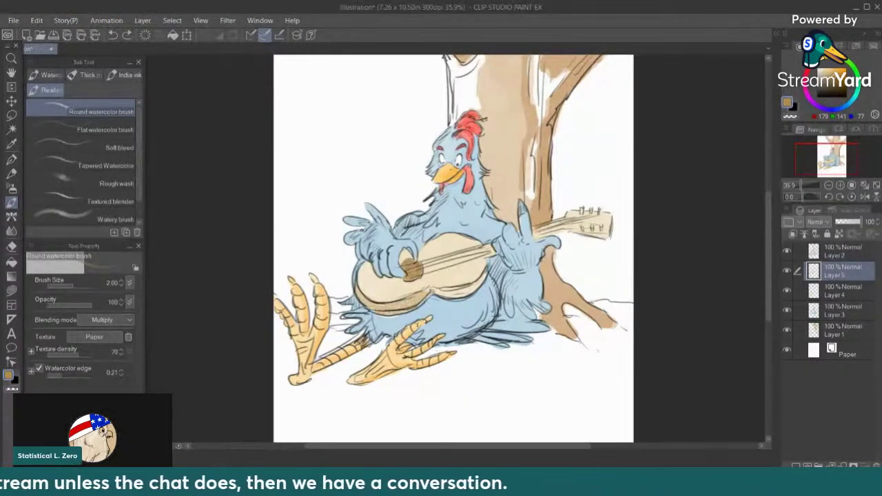
pyautogui.moveTo(427, 293)
pyautogui.mouseDown()
pyautogui.moveTo(475, 290)
pyautogui.moveTo(485, 268)
pyautogui.mouseUp()
pyautogui.moveTo(436, 295); pyautogui.dragTo(395, 307)
pyautogui.moveTo(463, 291)
pyautogui.mouseDown()
pyautogui.moveTo(482, 278)
pyautogui.moveTo(401, 307)
pyautogui.mouseUp()
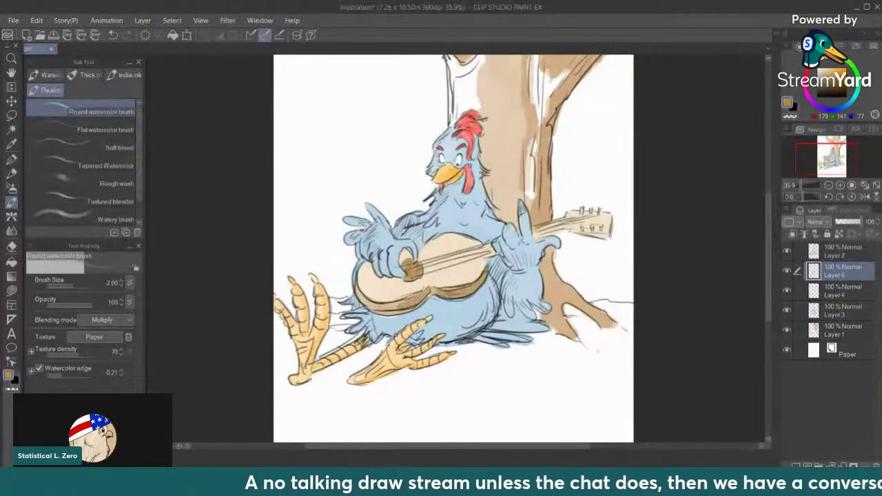
# Touch up the sound hole's outline on Layer 2 with the Hard eraser and black Rough pencil, and erase stray brown on Layer 5
pyautogui.click(842, 251)
pyautogui.click(11, 245)
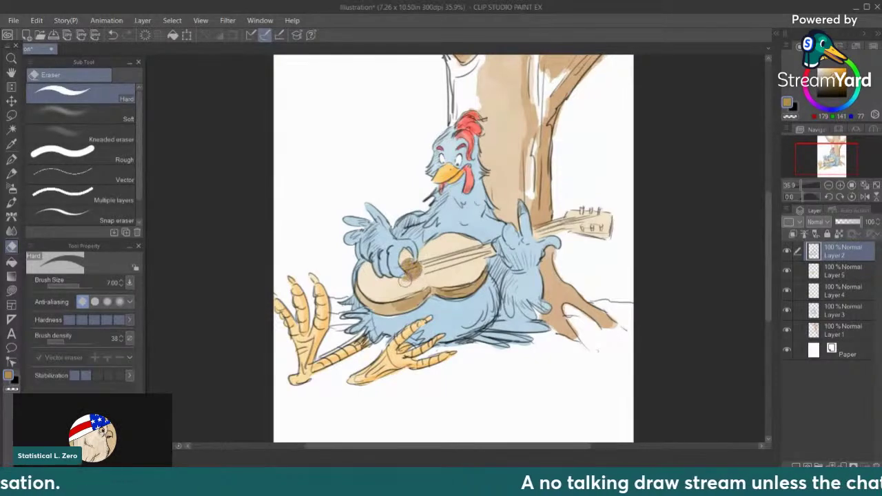
pyautogui.click(11, 172)
pyautogui.moveTo(830, 72); pyautogui.dragTo(783, 131)
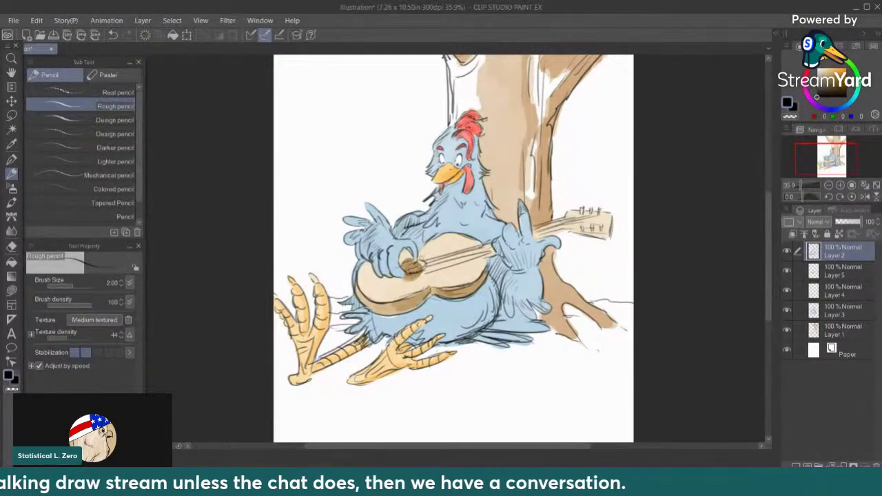
pyautogui.click(841, 274)
pyautogui.press('e')
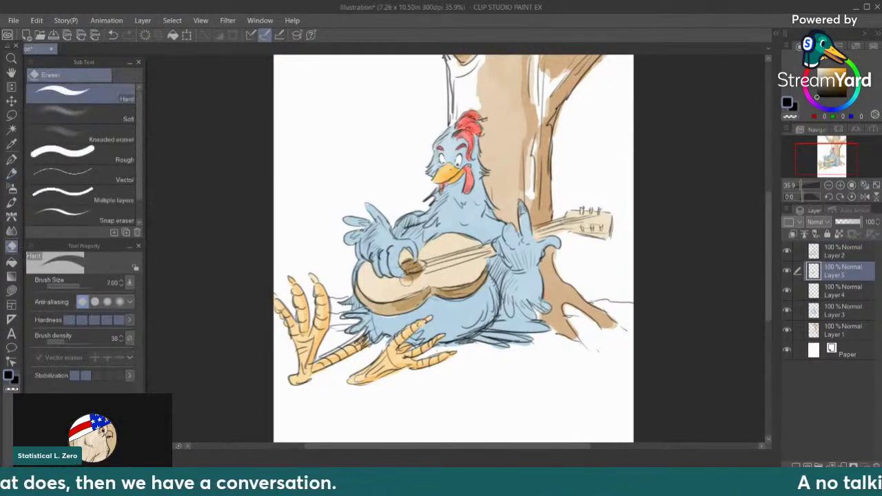
# Darken the guitar's sound hole, fretboard and lower side on Layer 5 with black, using the Tapered Watercolor brush
pyautogui.click(11, 202)
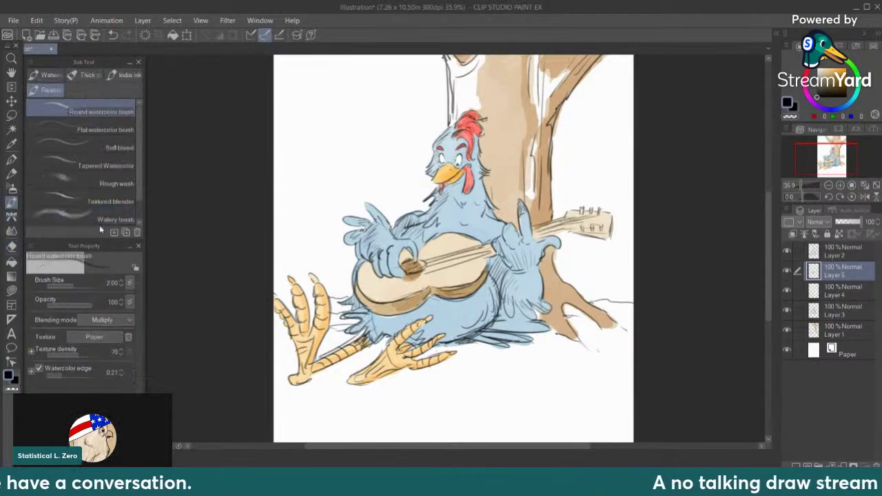
pyautogui.click(101, 218)
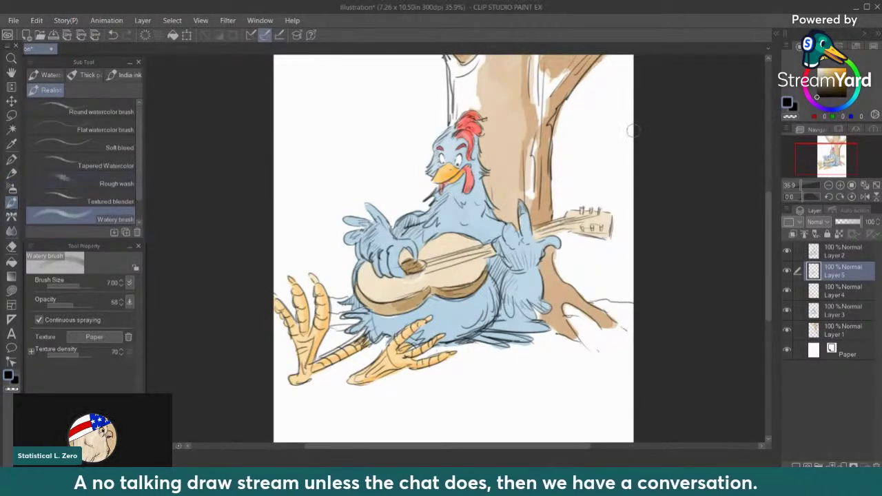
pyautogui.click(75, 164)
pyautogui.moveTo(412, 274); pyautogui.dragTo(424, 276)
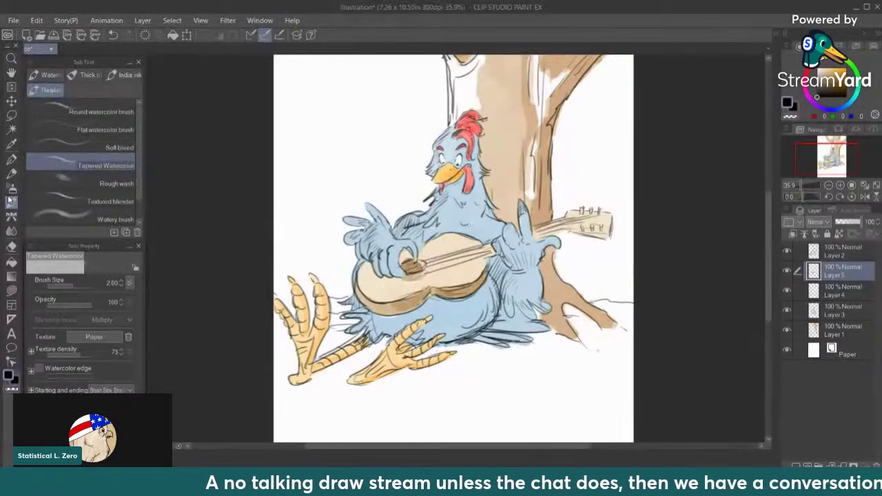
pyautogui.click(11, 173)
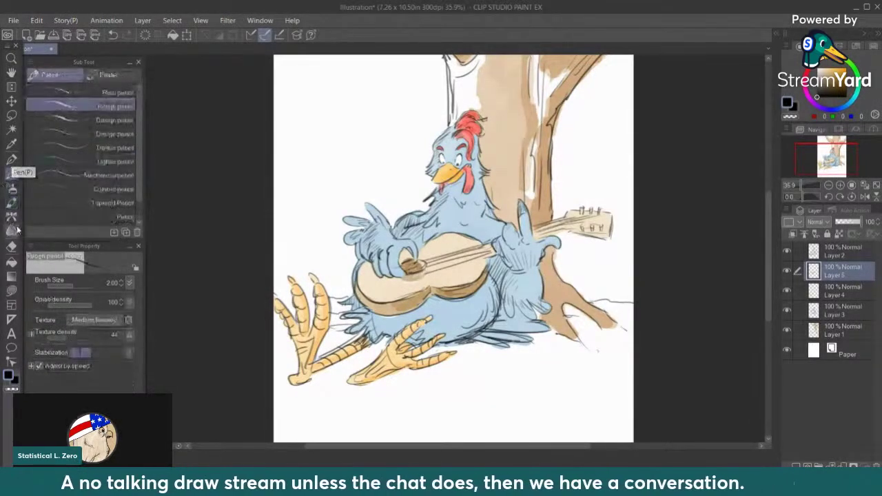
pyautogui.click(11, 202)
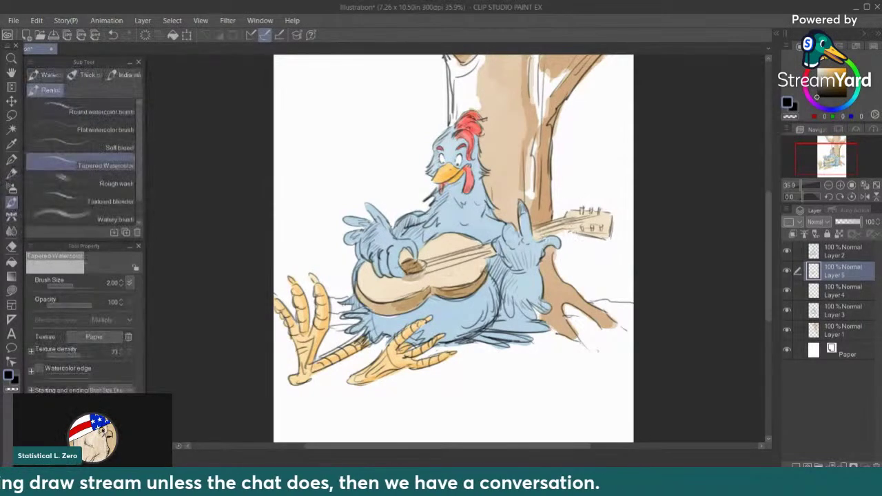
pyautogui.moveTo(416, 304); pyautogui.dragTo(391, 310)
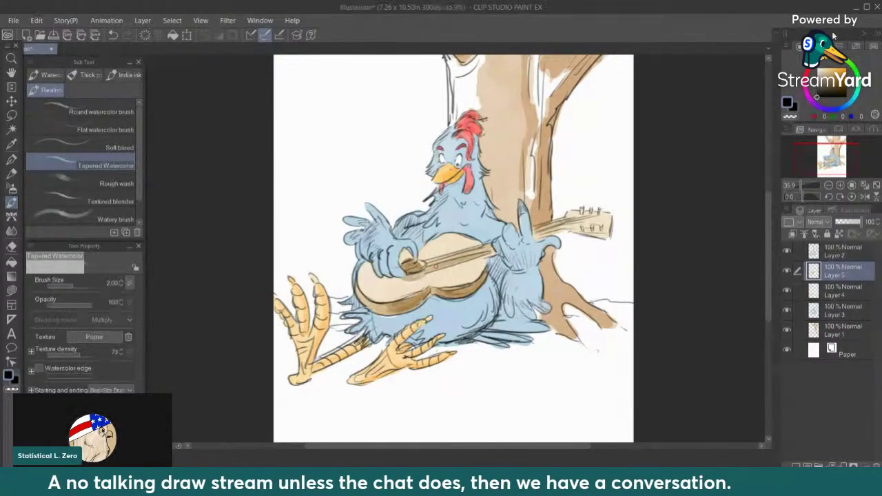
# Select Layer 3 and set the drawing colour to bright magenta, RGB 244, 94, 255, undoing a lighter test stroke on the raised hand
pyautogui.click(810, 98)
pyautogui.moveTo(836, 89)
pyautogui.mouseDown()
pyautogui.moveTo(832, 71)
pyautogui.moveTo(844, 63)
pyautogui.mouseUp()
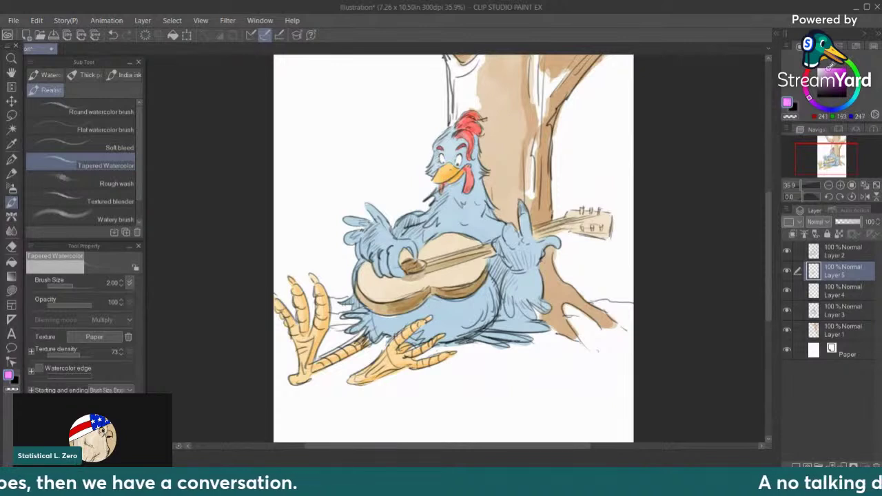
pyautogui.click(840, 295)
pyautogui.click(830, 316)
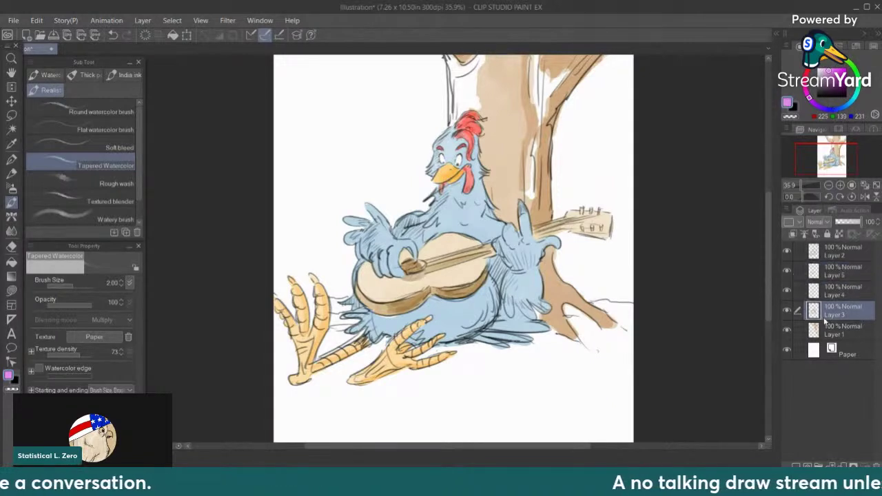
pyautogui.moveTo(529, 241); pyautogui.dragTo(526, 268)
pyautogui.hotkey('ctrl', 'z')
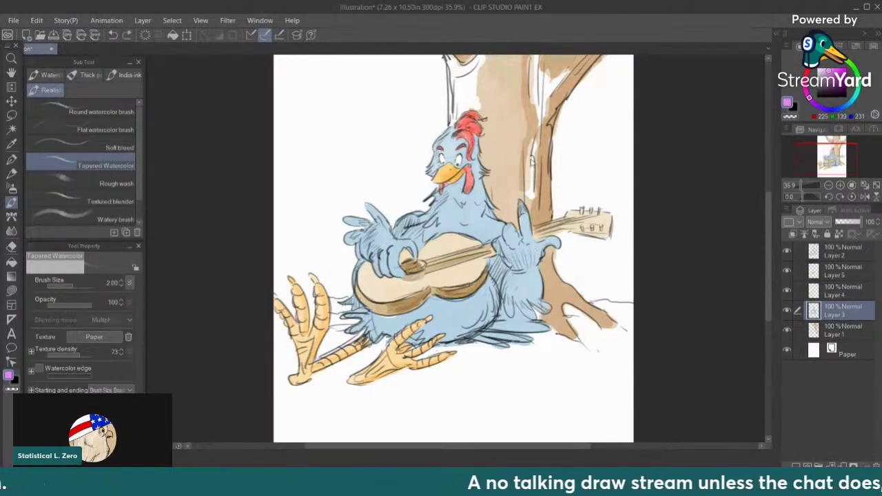
pyautogui.moveTo(839, 66); pyautogui.dragTo(835, 67)
# Try magenta shading strokes on the bird's raised finger, hand and belly edge with the Tapered Watercolor brush
pyautogui.moveTo(536, 243); pyautogui.dragTo(520, 294)
pyautogui.hotkey('ctrl', 'z')
pyautogui.hotkey('ctrl', 'z')
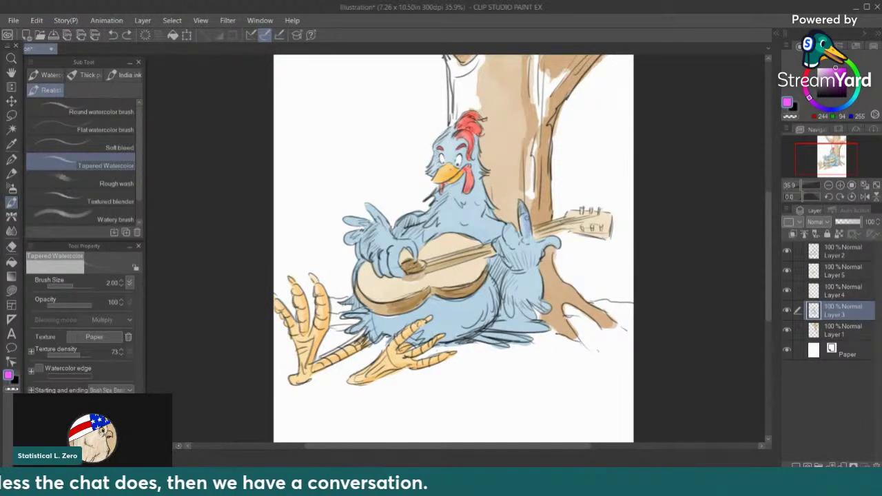
pyautogui.moveTo(521, 203); pyautogui.dragTo(529, 264)
pyautogui.moveTo(526, 242)
pyautogui.mouseDown()
pyautogui.moveTo(535, 269)
pyautogui.moveTo(488, 267)
pyautogui.moveTo(497, 280)
pyautogui.moveTo(473, 332)
pyautogui.mouseUp()
pyautogui.hotkey('ctrl', 'z')
pyautogui.hotkey('ctrl', 'z')
# Shade the bird's belly, neck and chest on the side facing the tree with magenta, using the Tapered Watercolor brush
pyautogui.moveTo(492, 299); pyautogui.dragTo(478, 325)
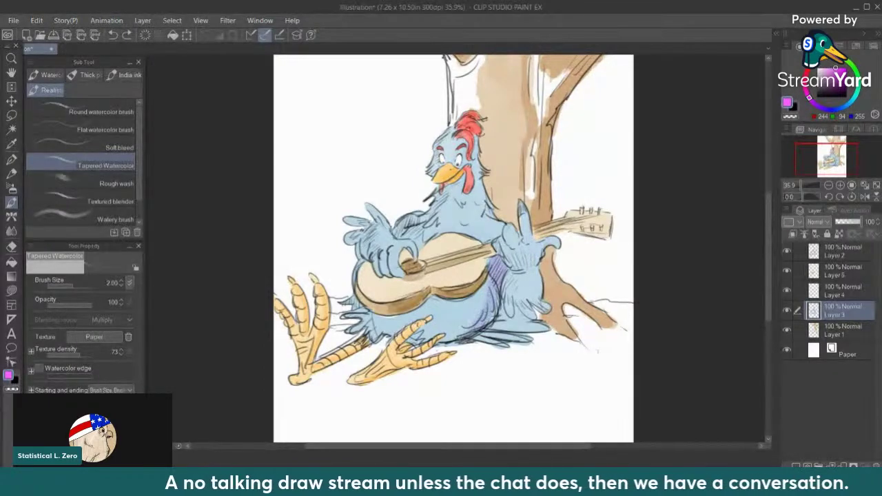
pyautogui.moveTo(486, 292)
pyautogui.mouseDown()
pyautogui.moveTo(463, 328)
pyautogui.moveTo(465, 316)
pyautogui.moveTo(443, 300)
pyautogui.moveTo(453, 307)
pyautogui.moveTo(487, 284)
pyautogui.mouseUp()
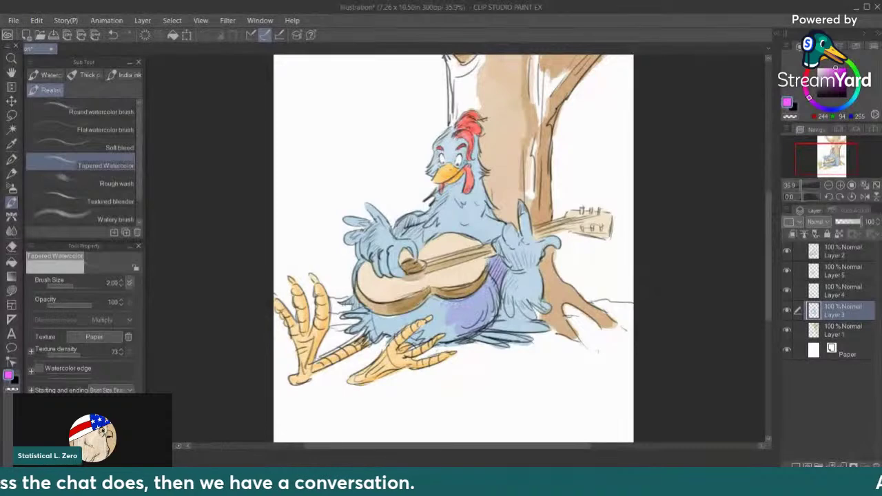
pyautogui.moveTo(471, 164)
pyautogui.mouseDown()
pyautogui.moveTo(478, 150)
pyautogui.moveTo(485, 203)
pyautogui.moveTo(481, 190)
pyautogui.moveTo(459, 204)
pyautogui.moveTo(485, 196)
pyautogui.moveTo(497, 224)
pyautogui.moveTo(523, 207)
pyautogui.moveTo(529, 238)
pyautogui.moveTo(556, 243)
pyautogui.moveTo(542, 247)
pyautogui.mouseUp()
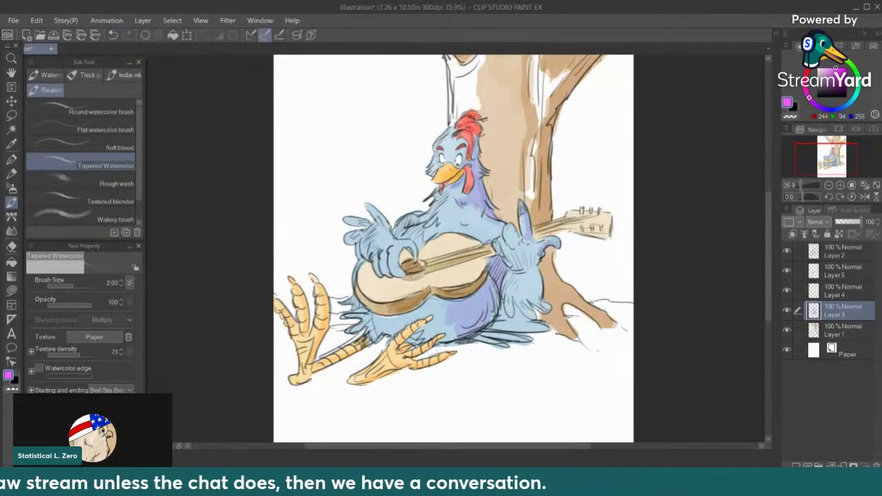
# Shade both of the bird's hands, the strumming arm and the tail feathers with the same magenta
pyautogui.moveTo(536, 256)
pyautogui.mouseDown()
pyautogui.moveTo(538, 296)
pyautogui.moveTo(532, 258)
pyautogui.moveTo(534, 272)
pyautogui.moveTo(548, 234)
pyautogui.moveTo(544, 307)
pyautogui.moveTo(527, 323)
pyautogui.moveTo(544, 332)
pyautogui.mouseUp()
pyautogui.moveTo(482, 332)
pyautogui.mouseDown()
pyautogui.moveTo(528, 338)
pyautogui.moveTo(528, 310)
pyautogui.mouseUp()
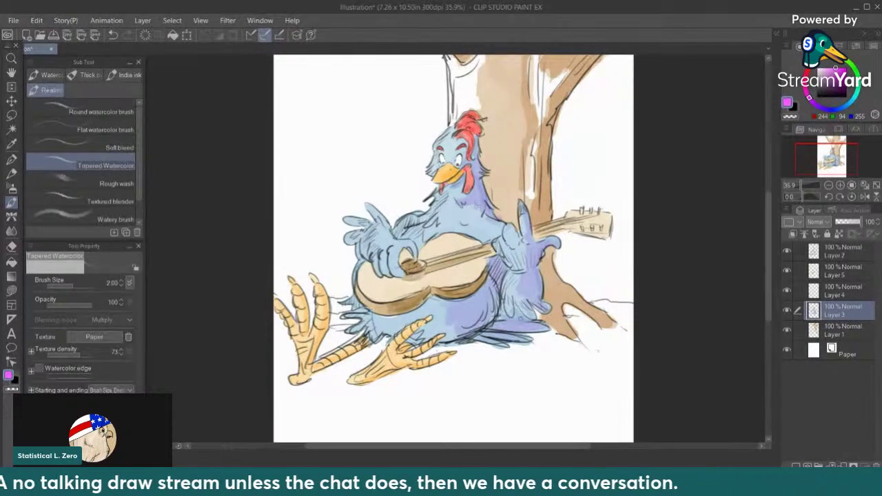
pyautogui.moveTo(404, 222)
pyautogui.mouseDown()
pyautogui.moveTo(398, 231)
pyautogui.moveTo(423, 219)
pyautogui.mouseUp()
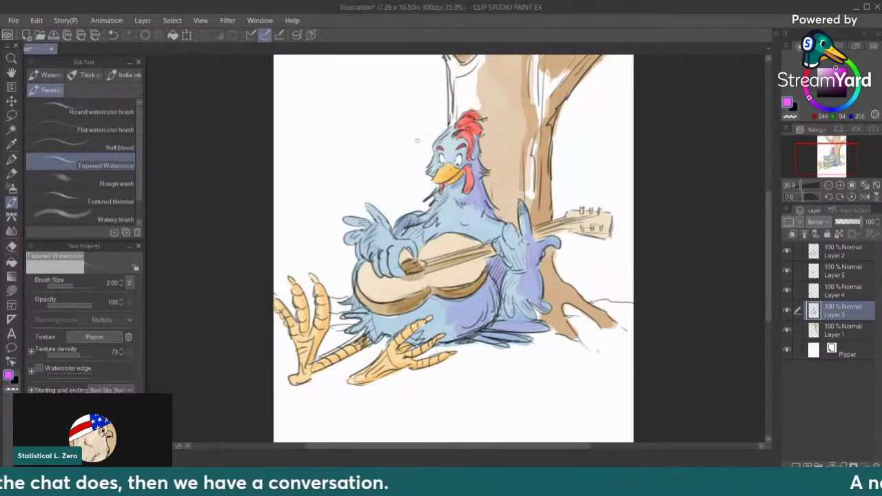
pyautogui.moveTo(396, 246)
pyautogui.mouseDown()
pyautogui.moveTo(401, 274)
pyautogui.moveTo(387, 271)
pyautogui.mouseUp()
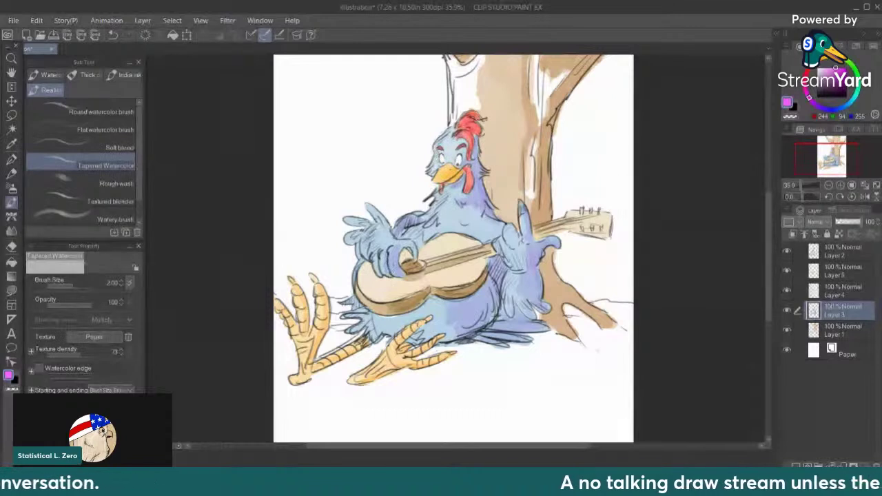
pyautogui.moveTo(412, 253)
pyautogui.mouseDown()
pyautogui.moveTo(371, 208)
pyautogui.moveTo(347, 219)
pyautogui.mouseUp()
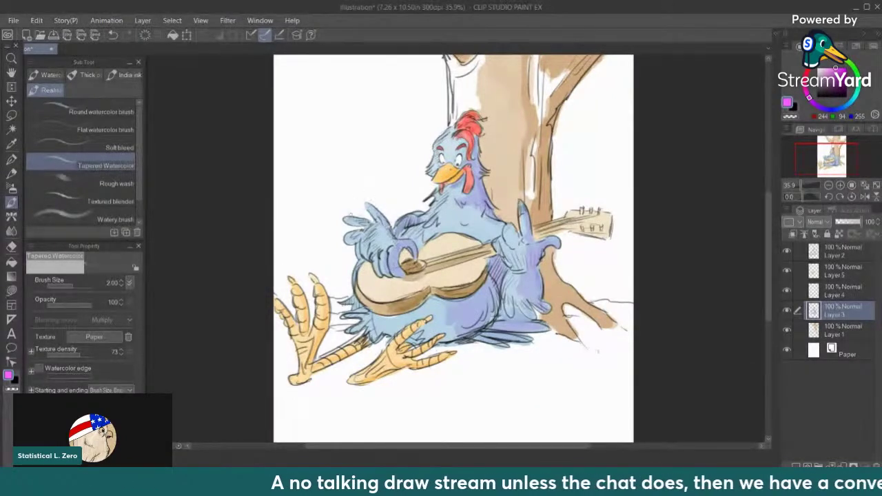
# Deepen the magenta shading on the lower belly feathers and the hand near the tree, undoing the last stroke
pyautogui.moveTo(378, 323)
pyautogui.mouseDown()
pyautogui.moveTo(372, 338)
pyautogui.moveTo(366, 314)
pyautogui.moveTo(387, 336)
pyautogui.moveTo(387, 324)
pyautogui.mouseUp()
pyautogui.moveTo(454, 321)
pyautogui.mouseDown()
pyautogui.moveTo(451, 335)
pyautogui.moveTo(462, 334)
pyautogui.mouseUp()
pyautogui.moveTo(522, 296); pyautogui.dragTo(525, 312)
pyautogui.moveTo(526, 267)
pyautogui.mouseDown()
pyautogui.moveTo(535, 305)
pyautogui.moveTo(536, 258)
pyautogui.mouseUp()
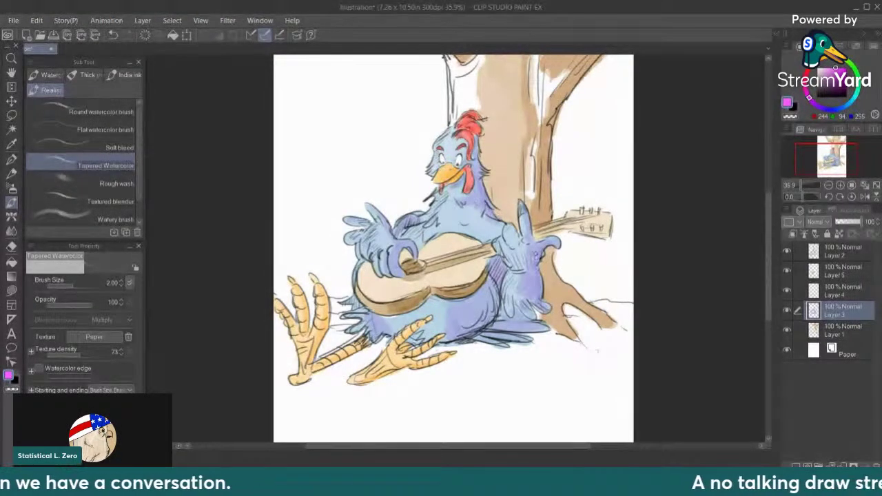
pyautogui.hotkey('ctrl', 'z')
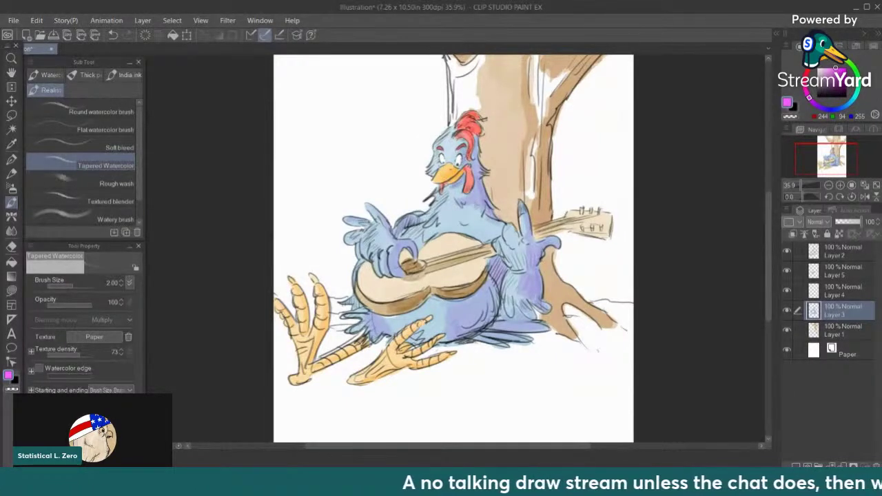
# Set the drawing colour to white and erase thin feather highlights on the strumming hand with the Hard eraser at size 2.50
pyautogui.moveTo(834, 67); pyautogui.dragTo(787, 28)
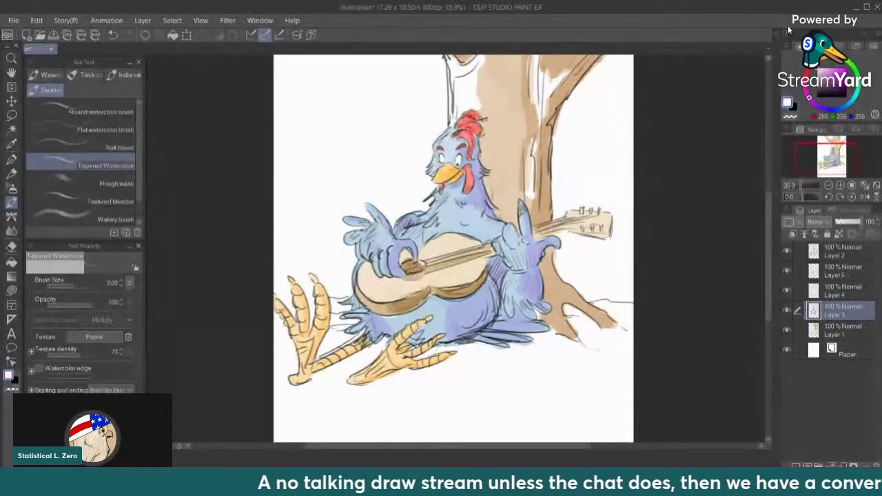
pyautogui.click(11, 246)
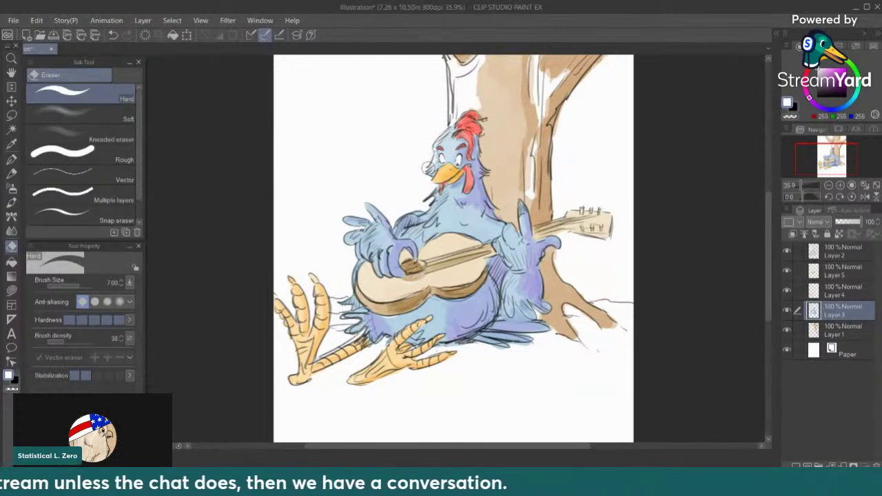
pyautogui.moveTo(373, 225); pyautogui.dragTo(368, 247)
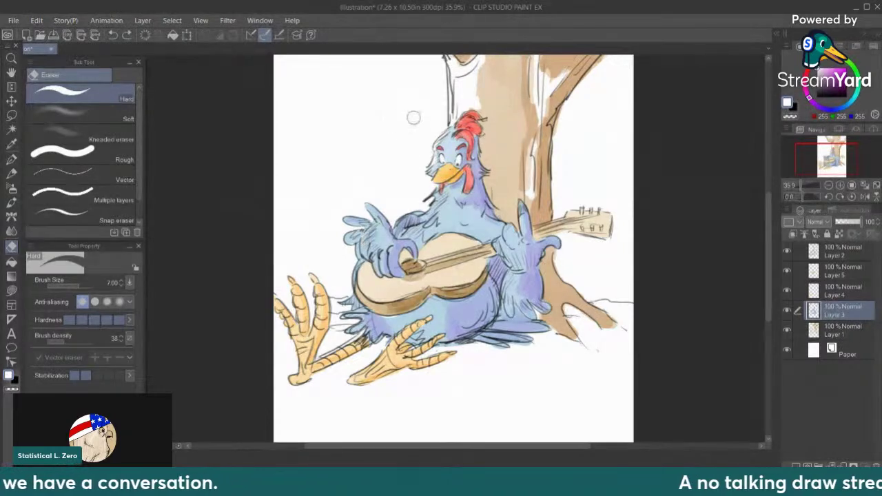
pyautogui.press('[')
pyautogui.press('[')
pyautogui.press('[')
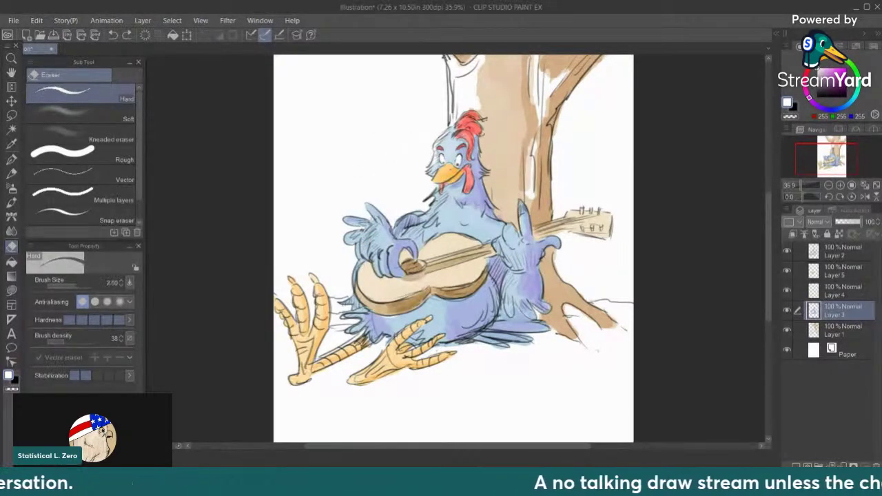
pyautogui.moveTo(367, 228); pyautogui.dragTo(366, 255)
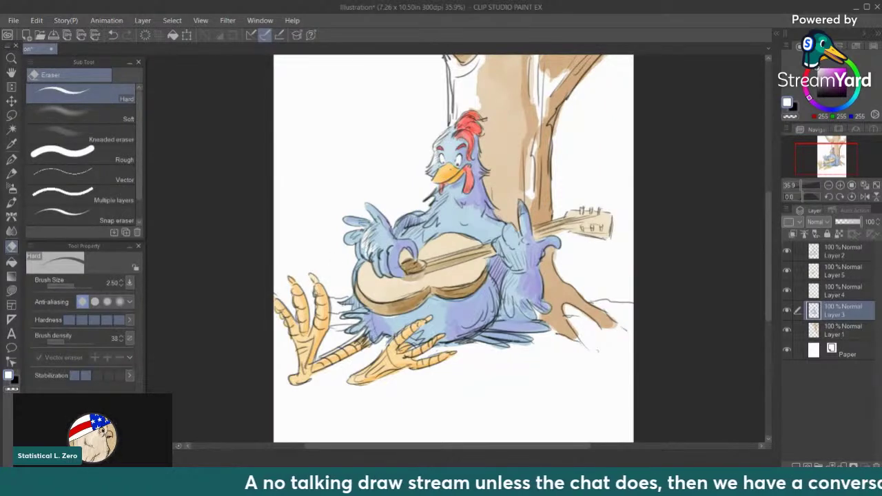
# Review the colour layers one by one, ending on Layer 5, and toggle Layer 3's visibility off and on to check its contents
pyautogui.click(844, 325)
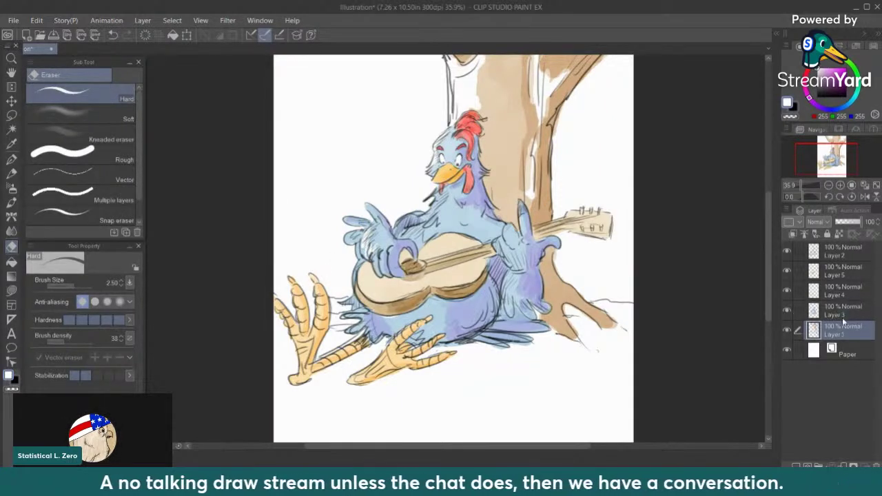
pyautogui.click(842, 293)
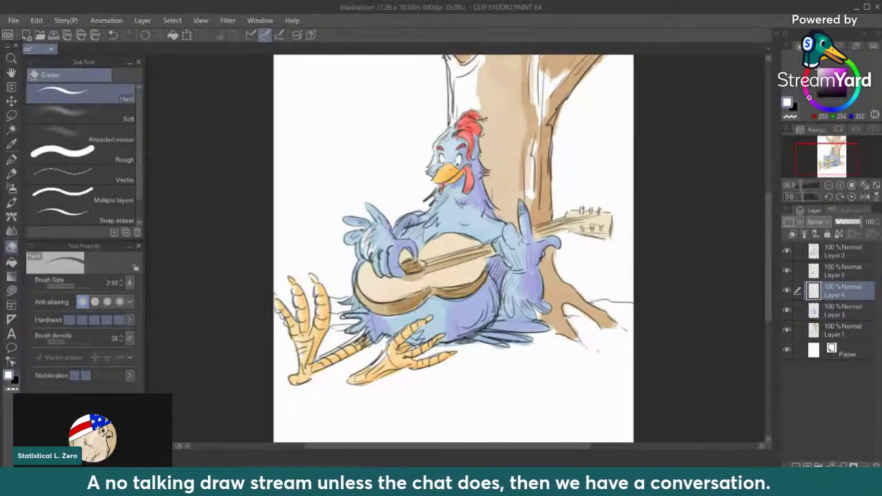
pyautogui.click(837, 271)
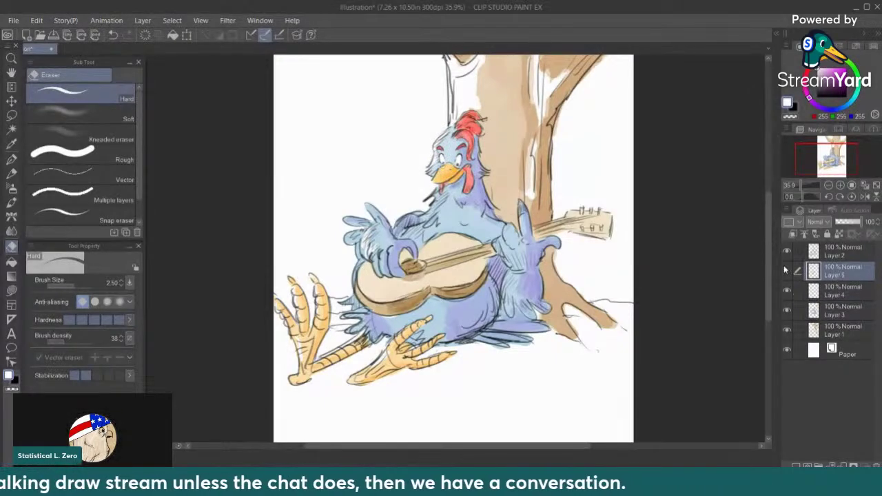
pyautogui.click(836, 331)
pyautogui.click(837, 291)
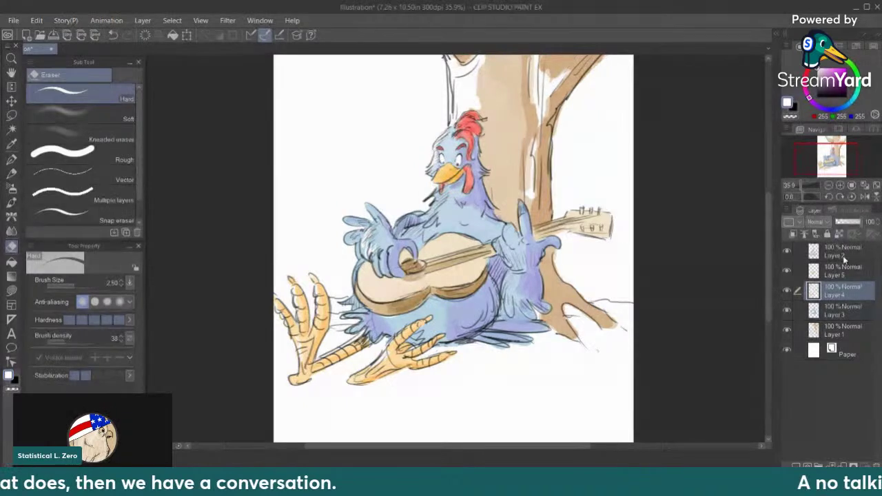
pyautogui.click(837, 330)
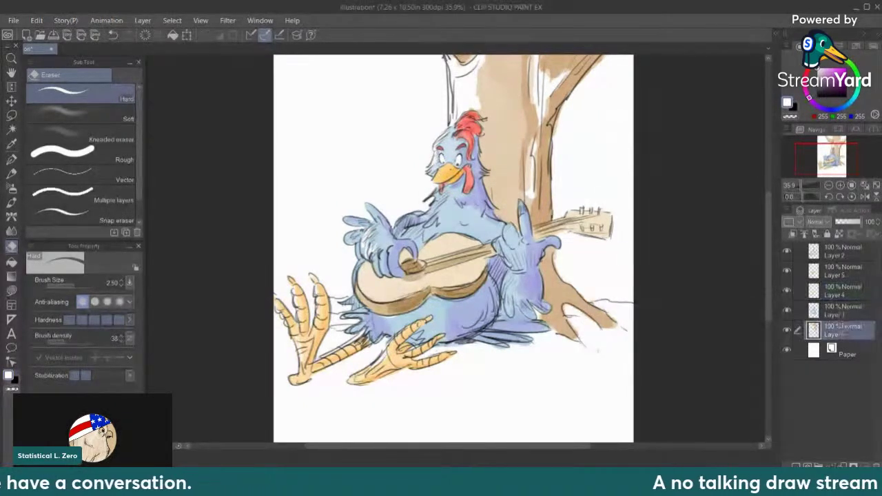
pyautogui.click(836, 291)
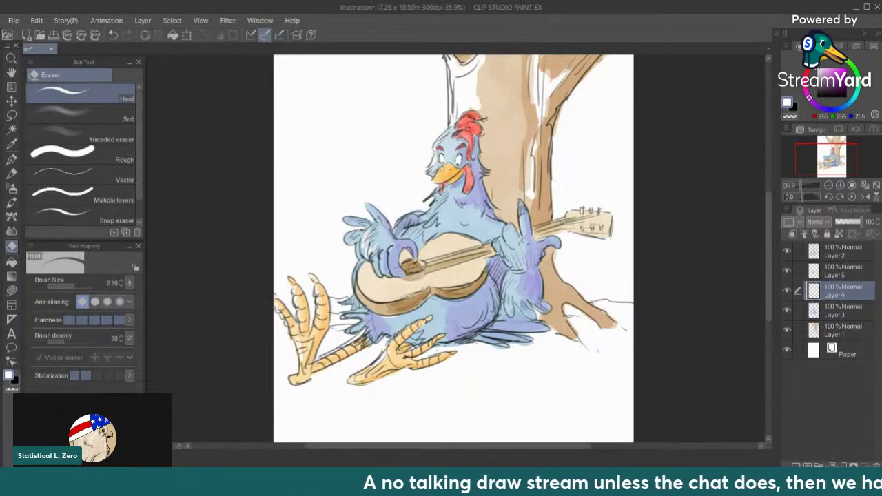
pyautogui.click(842, 272)
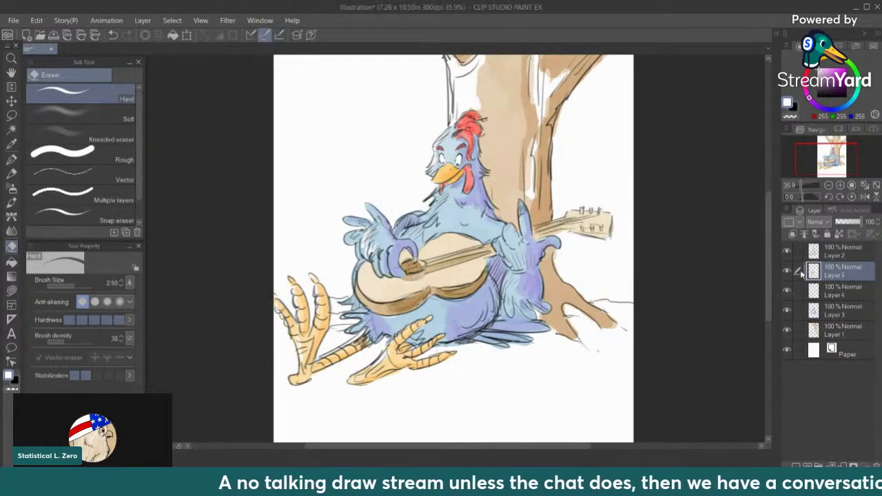
pyautogui.click(787, 310)
pyautogui.click(787, 310)
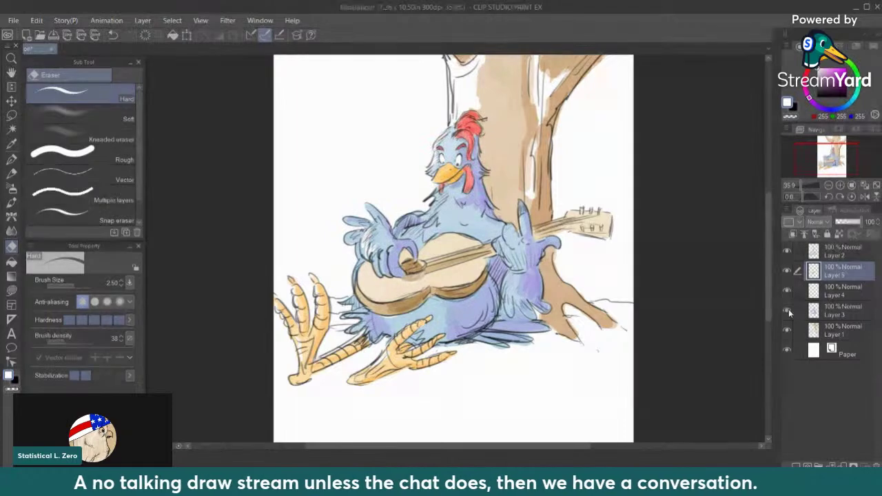
# Review Layers 3, 5 and 4 in turn, switching Layer 5's visibility off and on to check its contents
pyautogui.click(837, 316)
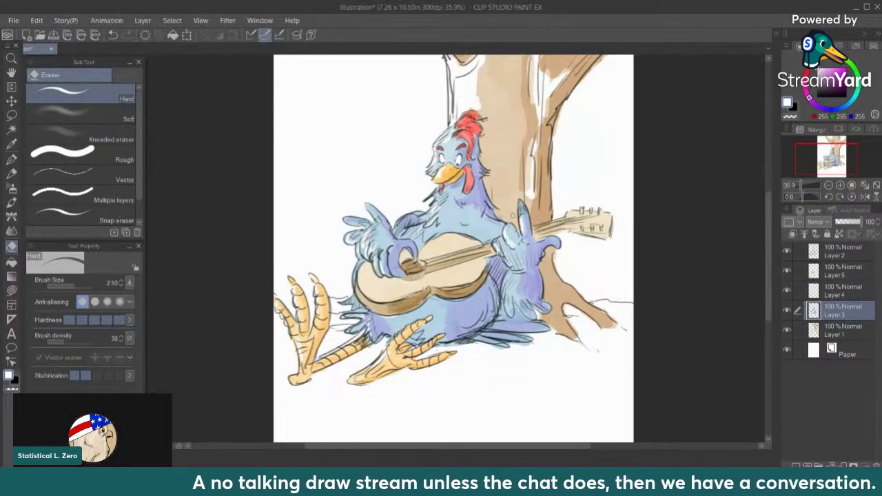
pyautogui.scroll(-1, 607, 264)
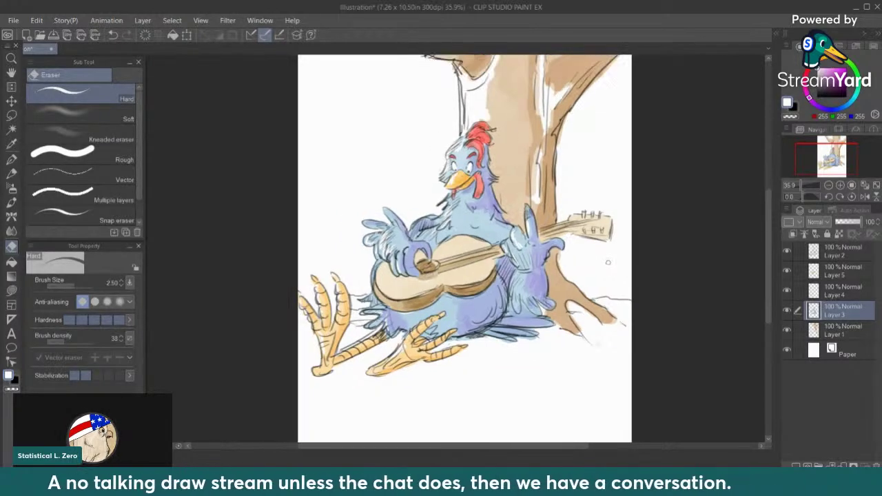
pyautogui.scroll(-1, 608, 263)
pyautogui.scroll(1, 607, 262)
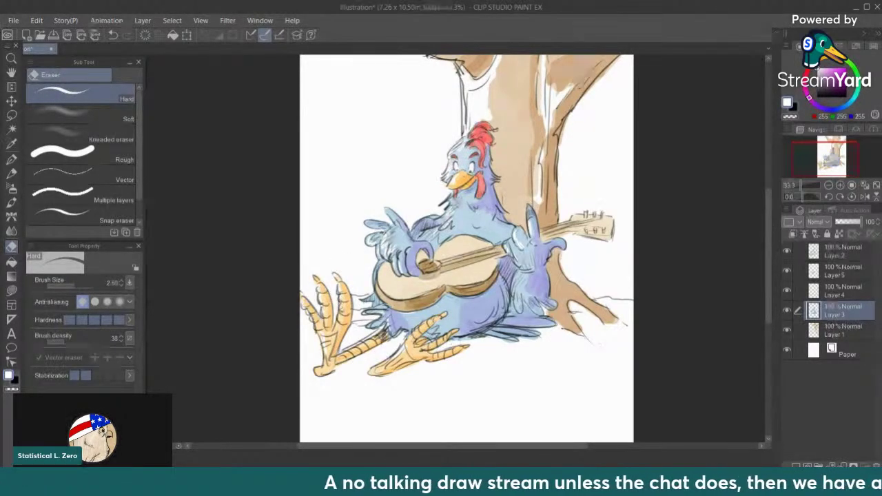
pyautogui.click(819, 270)
pyautogui.click(787, 270)
pyautogui.click(787, 271)
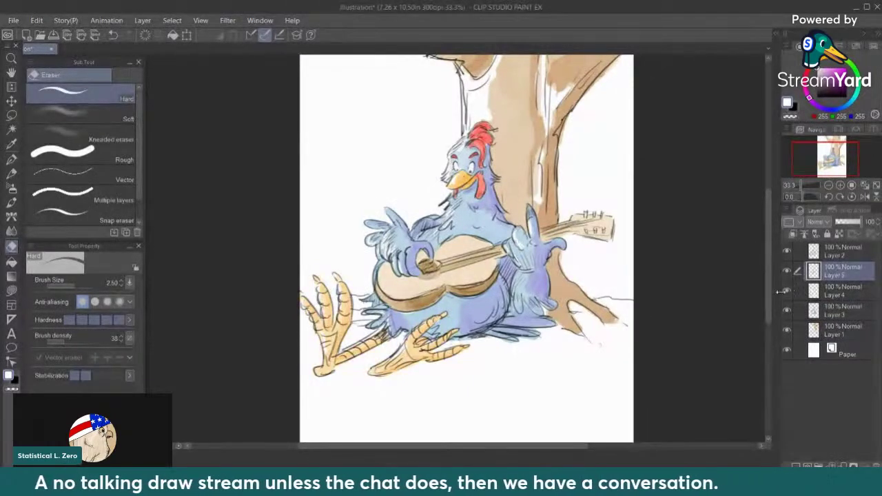
pyautogui.click(832, 288)
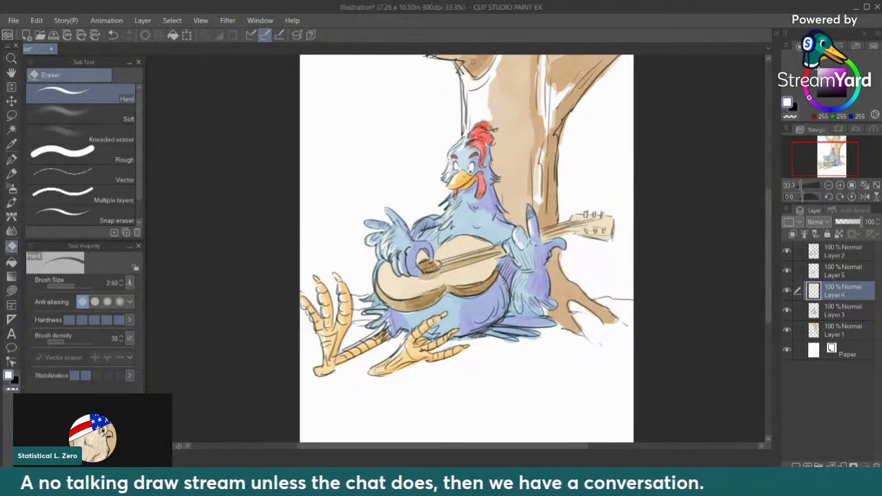
pyautogui.scroll(-2, 466, 248)
pyautogui.scroll(1, 511, 248)
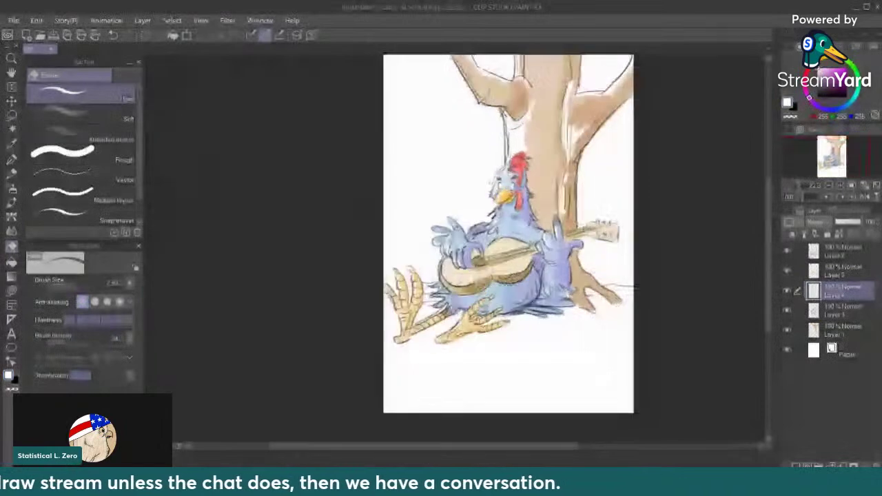
# Add a new raster layer directly above Layer 1 and set the drawing colour to green, RGB 84, 143, 62
pyautogui.click(842, 332)
pyautogui.click(796, 465)
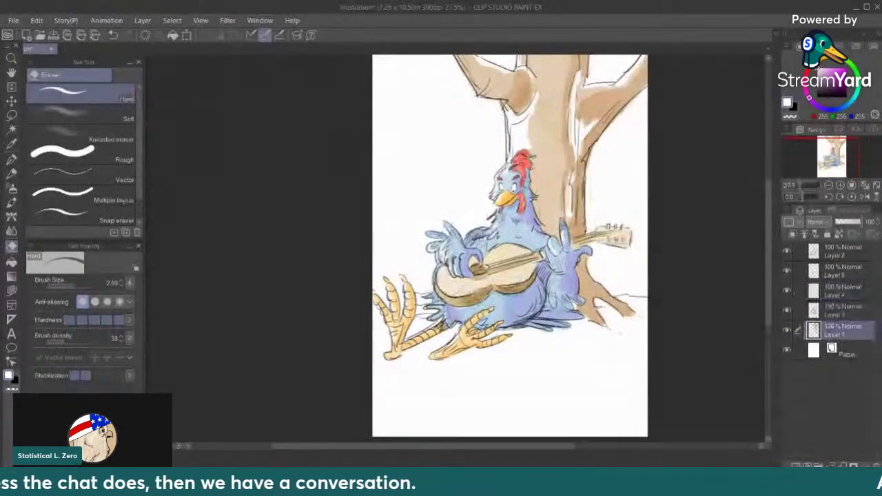
pyautogui.click(849, 63)
pyautogui.click(838, 83)
pyautogui.moveTo(837, 83); pyautogui.dragTo(834, 80)
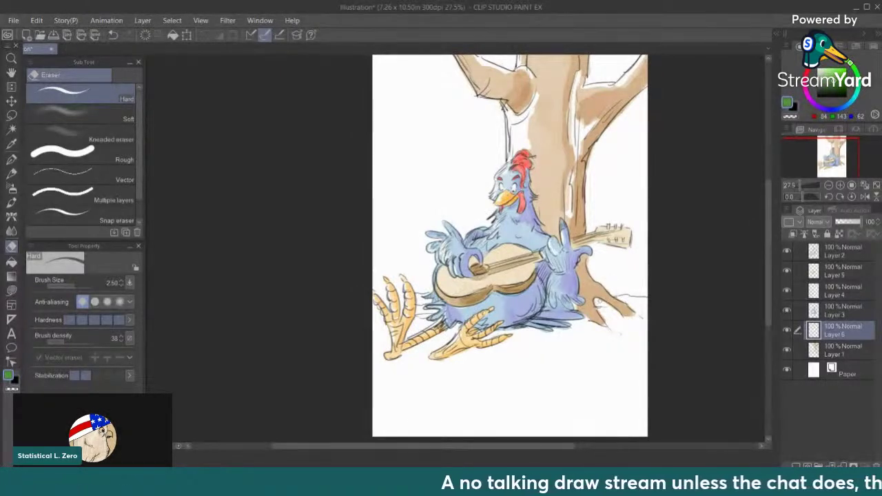
# Paint green grass around the tree roots and beneath the bird with the Tapered Watercolor brush at size 2.00, undoing the last strokes
pyautogui.click(11, 173)
pyautogui.click(11, 202)
pyautogui.moveTo(595, 299)
pyautogui.mouseDown()
pyautogui.moveTo(607, 306)
pyautogui.moveTo(597, 309)
pyautogui.moveTo(635, 321)
pyautogui.mouseUp()
pyautogui.moveTo(635, 324)
pyautogui.mouseDown()
pyautogui.moveTo(600, 327)
pyautogui.moveTo(580, 324)
pyautogui.moveTo(586, 317)
pyautogui.moveTo(565, 331)
pyautogui.moveTo(513, 332)
pyautogui.mouseUp()
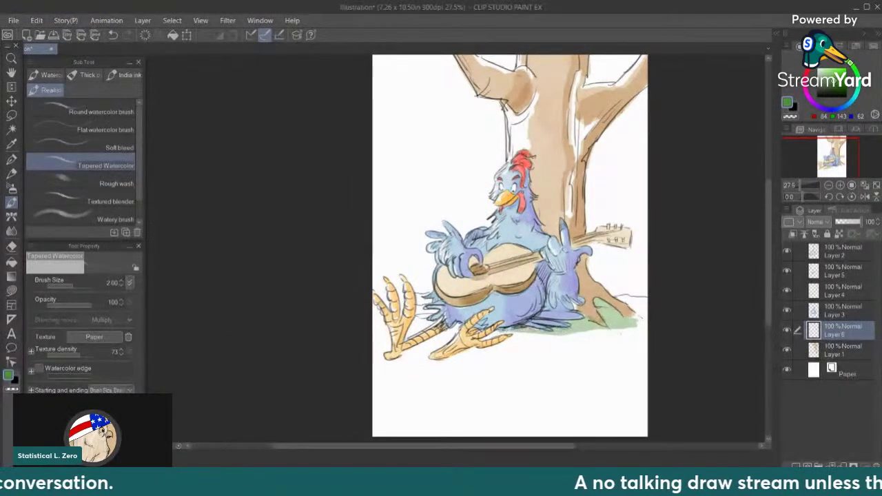
pyautogui.moveTo(577, 335)
pyautogui.mouseDown()
pyautogui.moveTo(520, 336)
pyautogui.moveTo(619, 337)
pyautogui.mouseUp()
pyautogui.moveTo(509, 336); pyautogui.dragTo(575, 341)
pyautogui.moveTo(507, 341)
pyautogui.mouseDown()
pyautogui.moveTo(595, 345)
pyautogui.moveTo(464, 350)
pyautogui.mouseUp()
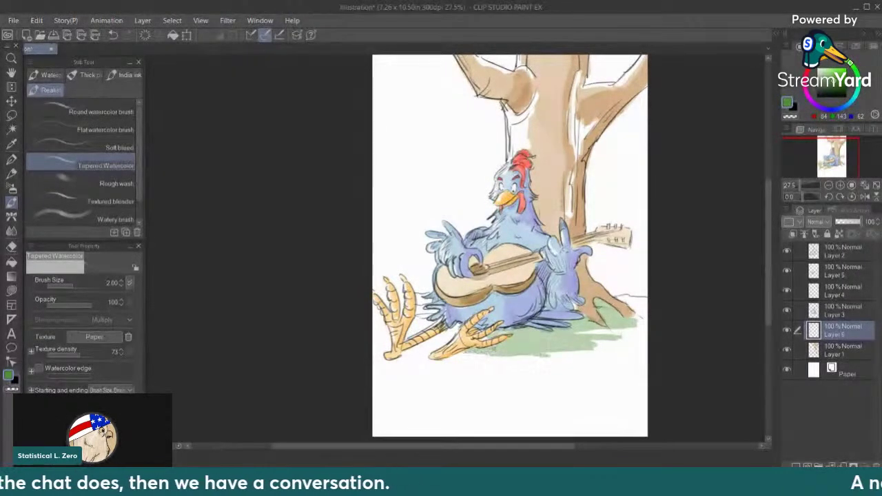
pyautogui.moveTo(523, 337)
pyautogui.mouseDown()
pyautogui.moveTo(491, 335)
pyautogui.moveTo(465, 352)
pyautogui.mouseUp()
pyautogui.hotkey('ctrl', 'z')
pyautogui.hotkey('ctrl', 'z')
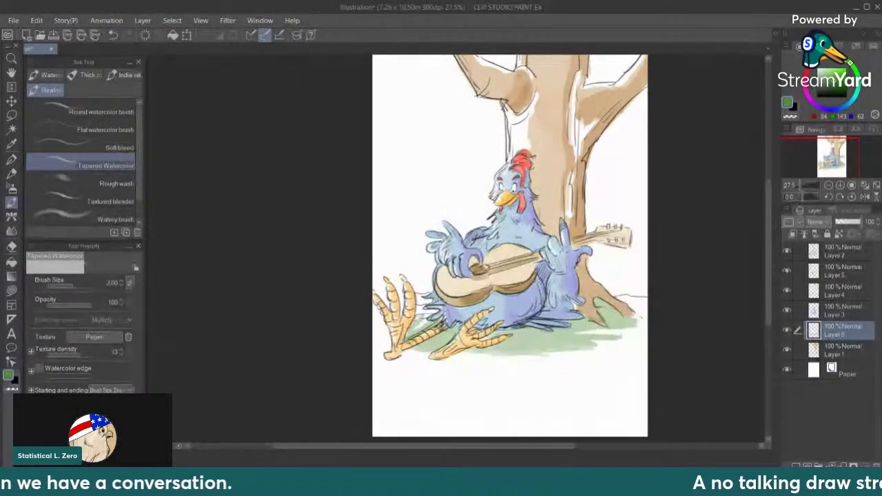
# Extend the green grass behind the bird's feet and out to both canvas edges, darkening patches under the legs, tail and roots
pyautogui.moveTo(414, 329)
pyautogui.mouseDown()
pyautogui.moveTo(436, 312)
pyautogui.moveTo(422, 307)
pyautogui.moveTo(430, 294)
pyautogui.moveTo(401, 309)
pyautogui.mouseUp()
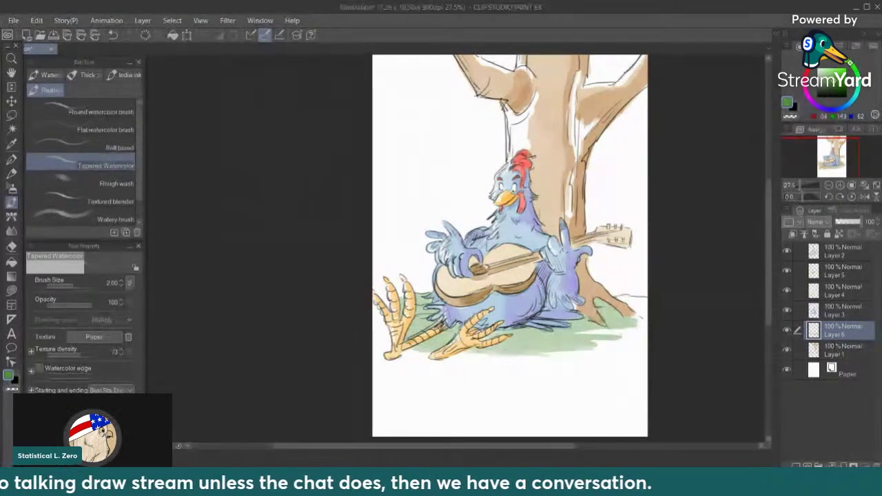
pyautogui.moveTo(379, 312)
pyautogui.mouseDown()
pyautogui.moveTo(376, 332)
pyautogui.moveTo(384, 335)
pyautogui.moveTo(374, 343)
pyautogui.moveTo(388, 346)
pyautogui.moveTo(377, 348)
pyautogui.moveTo(527, 360)
pyautogui.mouseUp()
pyautogui.moveTo(511, 354); pyautogui.dragTo(495, 356)
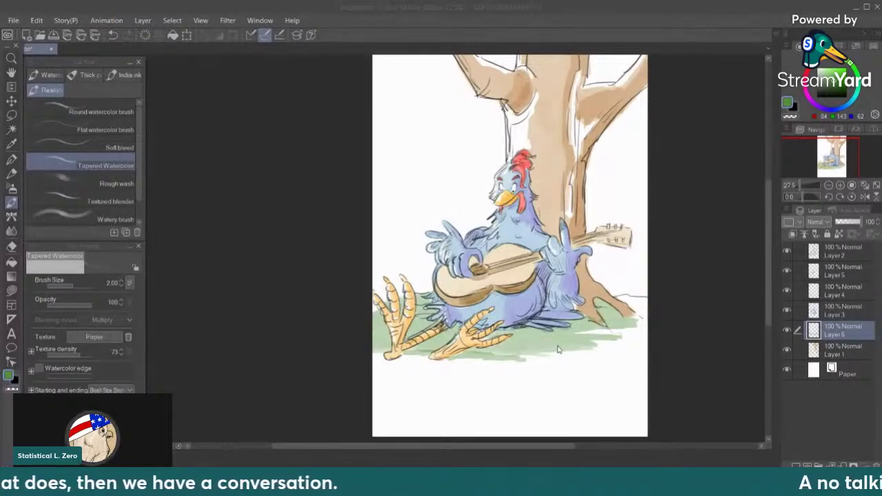
pyautogui.moveTo(562, 343)
pyautogui.mouseDown()
pyautogui.moveTo(521, 345)
pyautogui.moveTo(591, 343)
pyautogui.mouseUp()
pyautogui.moveTo(425, 328); pyautogui.dragTo(369, 333)
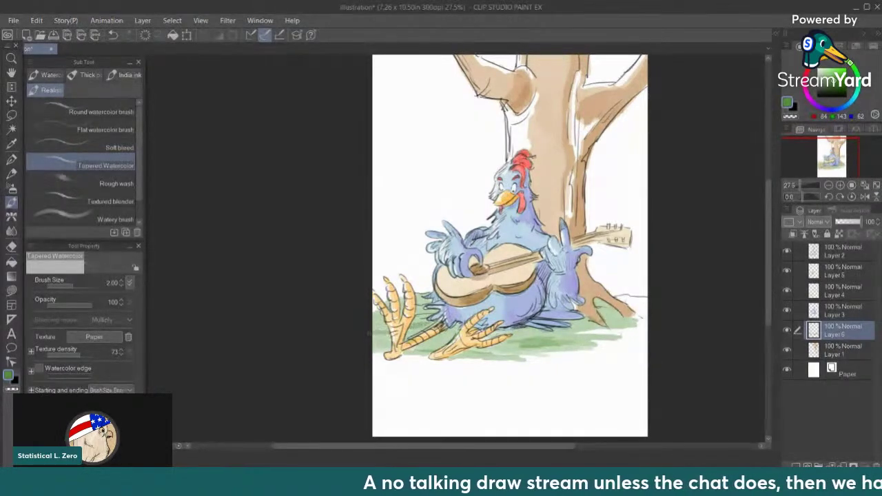
pyautogui.moveTo(446, 340); pyautogui.dragTo(423, 343)
pyautogui.moveTo(610, 318)
pyautogui.mouseDown()
pyautogui.moveTo(645, 319)
pyautogui.moveTo(620, 298)
pyautogui.moveTo(645, 307)
pyautogui.mouseUp()
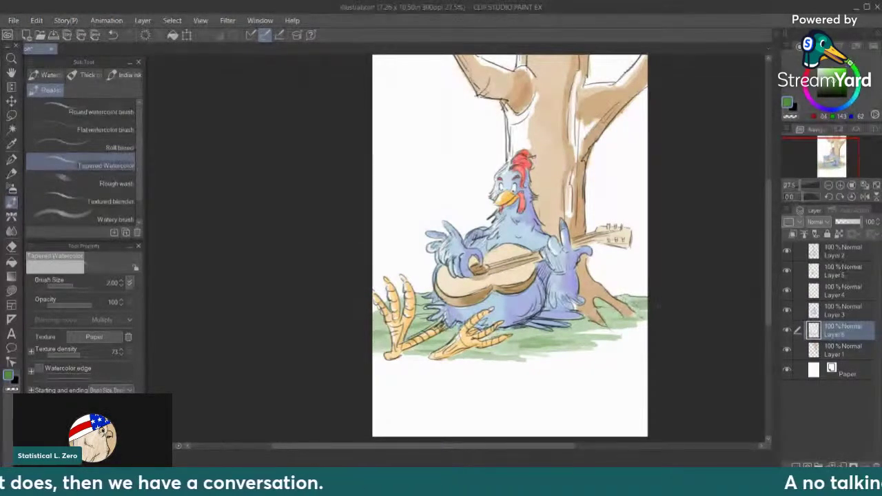
pyautogui.moveTo(588, 323); pyautogui.dragTo(571, 332)
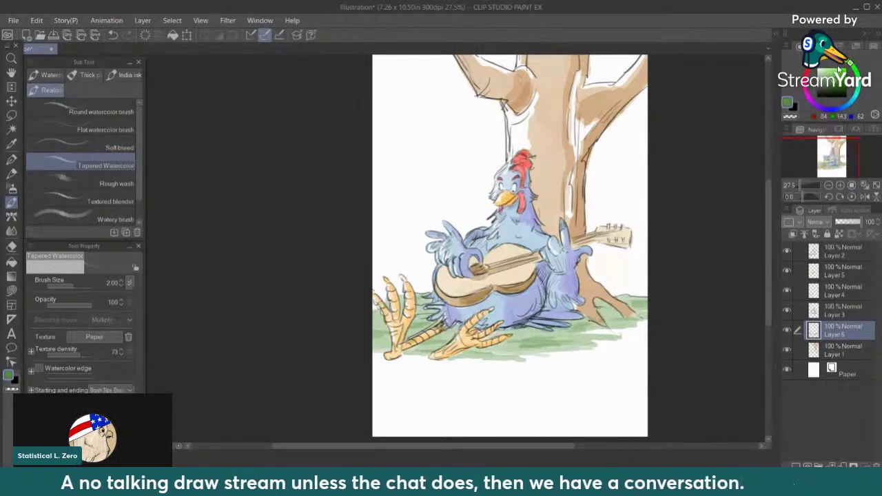
# Glaze the tree trunk on Layer 1 with ochre, RGB 207, 152, 47, from the upper trunk down behind the bird, filling the white gap
pyautogui.click(841, 349)
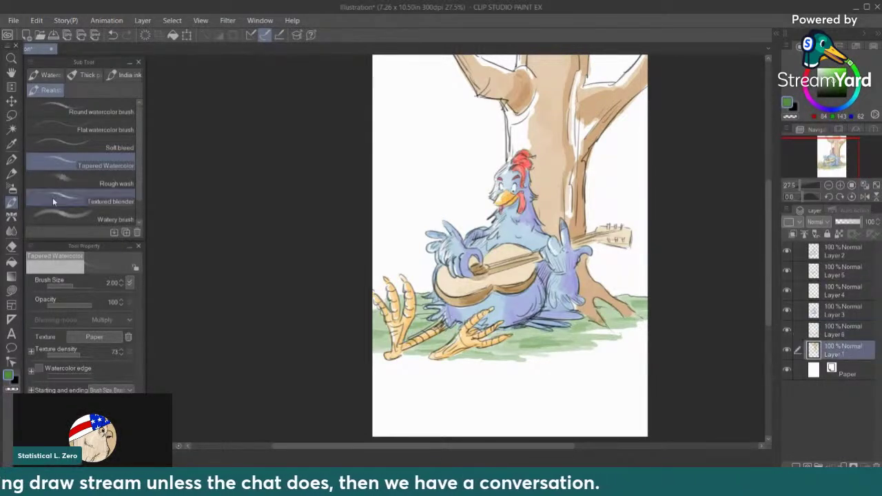
pyautogui.click(824, 57)
pyautogui.click(840, 72)
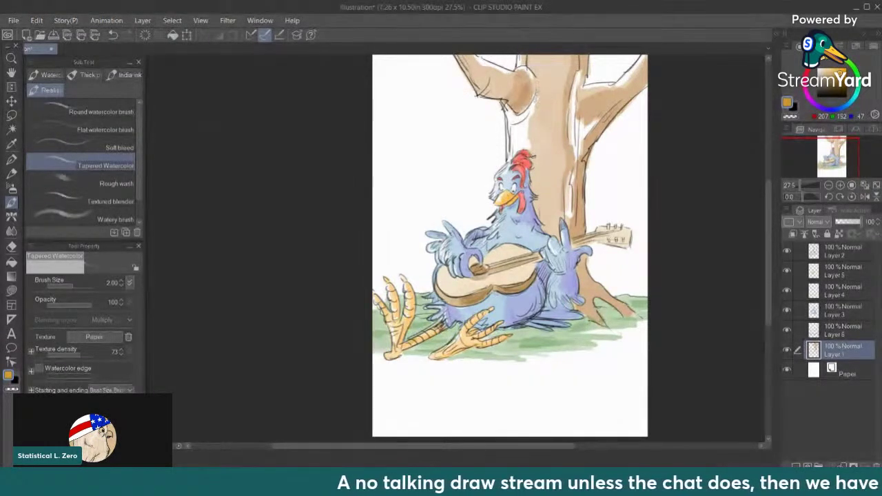
pyautogui.moveTo(527, 117)
pyautogui.mouseDown()
pyautogui.moveTo(525, 144)
pyautogui.moveTo(522, 115)
pyautogui.moveTo(516, 148)
pyautogui.moveTo(513, 113)
pyautogui.mouseUp()
pyautogui.moveTo(529, 147)
pyautogui.mouseDown()
pyautogui.moveTo(533, 98)
pyautogui.moveTo(536, 151)
pyautogui.moveTo(540, 76)
pyautogui.moveTo(542, 144)
pyautogui.moveTo(558, 185)
pyautogui.moveTo(562, 164)
pyautogui.moveTo(565, 176)
pyautogui.moveTo(547, 177)
pyautogui.moveTo(537, 156)
pyautogui.mouseUp()
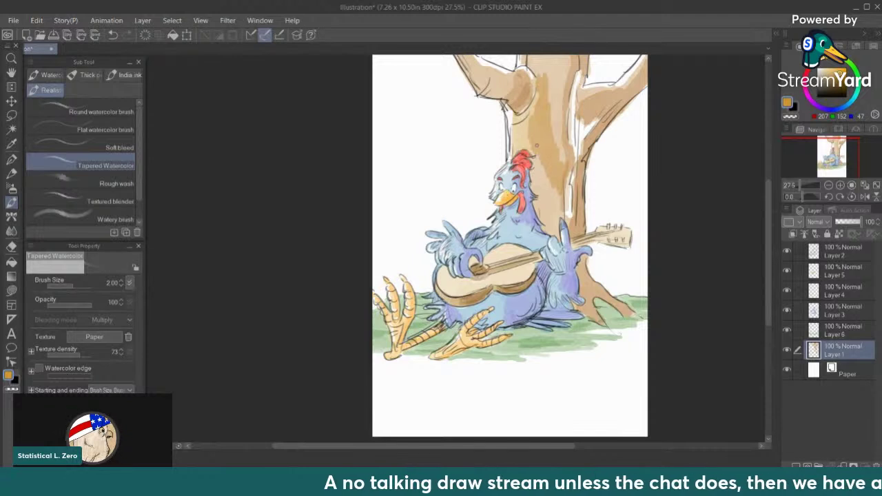
pyautogui.moveTo(555, 189); pyautogui.dragTo(560, 216)
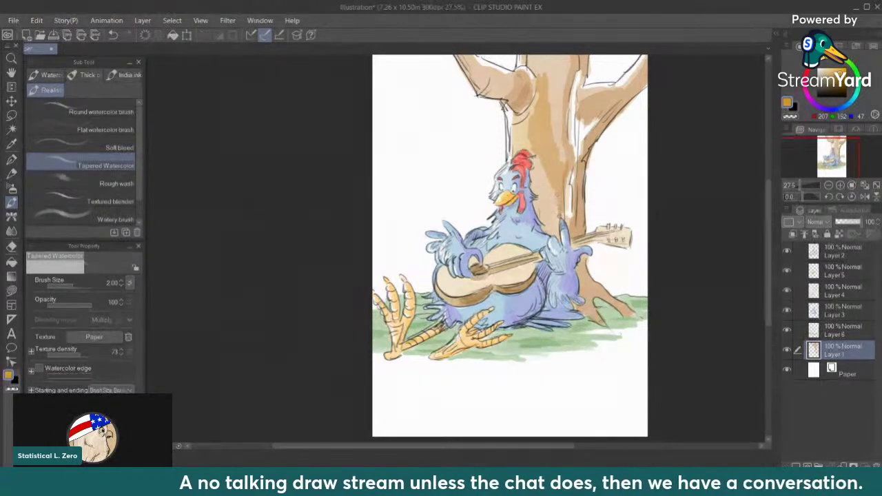
pyautogui.moveTo(557, 228); pyautogui.dragTo(555, 200)
pyautogui.moveTo(548, 128)
pyautogui.mouseDown()
pyautogui.moveTo(550, 78)
pyautogui.moveTo(539, 58)
pyautogui.moveTo(550, 117)
pyautogui.mouseUp()
pyautogui.moveTo(551, 84)
pyautogui.mouseDown()
pyautogui.moveTo(557, 153)
pyautogui.moveTo(569, 172)
pyautogui.mouseUp()
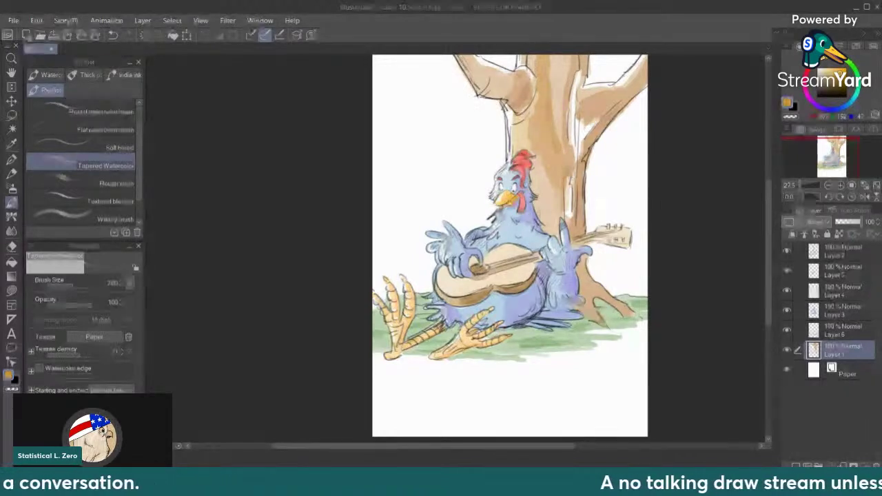
pyautogui.moveTo(569, 172); pyautogui.dragTo(568, 220)
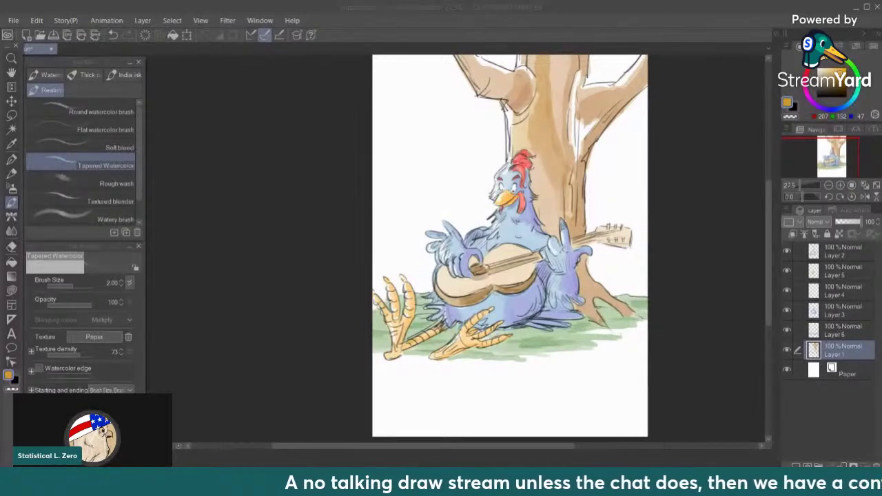
# Erase a highlight along the tree's left branch with the Hard eraser at size 2.50, keeping Layer 1 as the working layer
pyautogui.click(11, 246)
pyautogui.moveTo(459, 61); pyautogui.dragTo(475, 86)
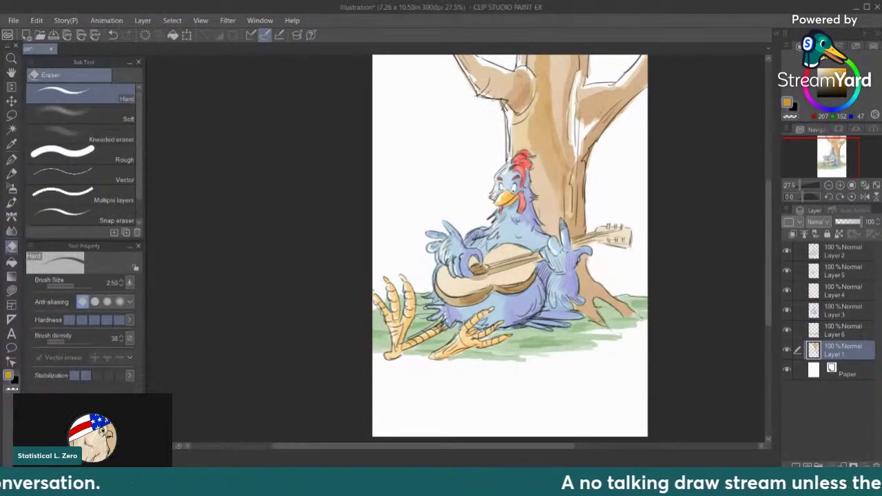
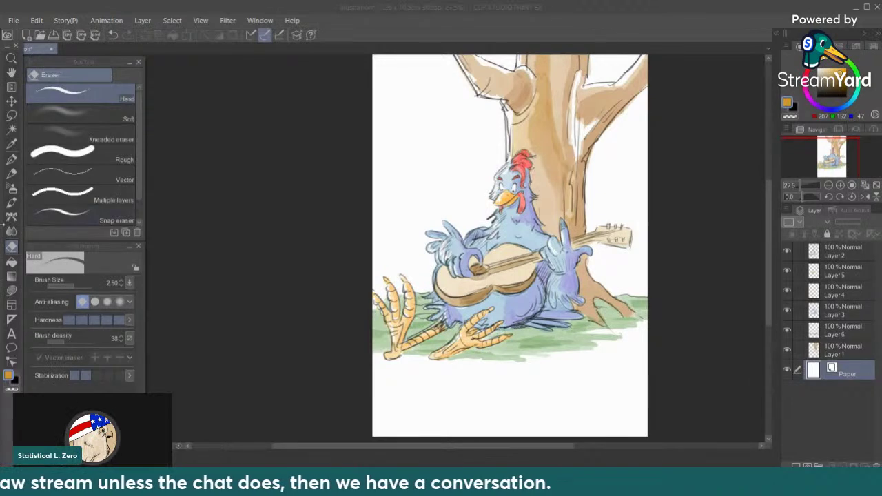
pyautogui.scroll(-1, 567, 220)
pyautogui.scroll(1, 526, 110)
pyautogui.scroll(-2, 527, 110)
pyautogui.scroll(3, 529, 112)
pyautogui.click(832, 349)
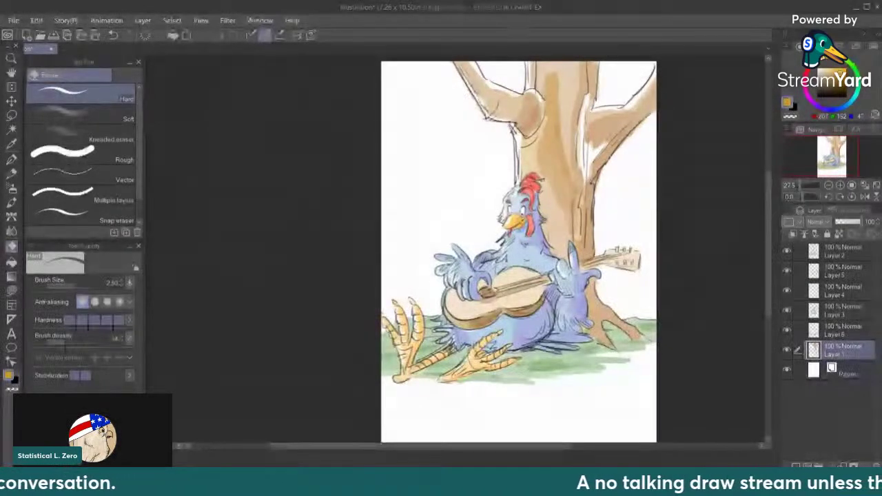
pyautogui.scroll(1, 509, 128)
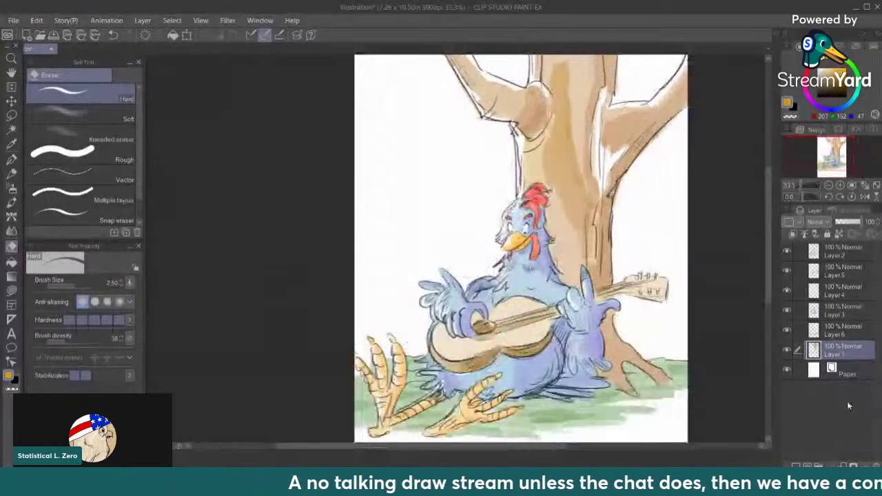
# Merge Layer 6, Layer 3 and Layer 4 one after another with the layer below each
pyautogui.rightClick(829, 332)
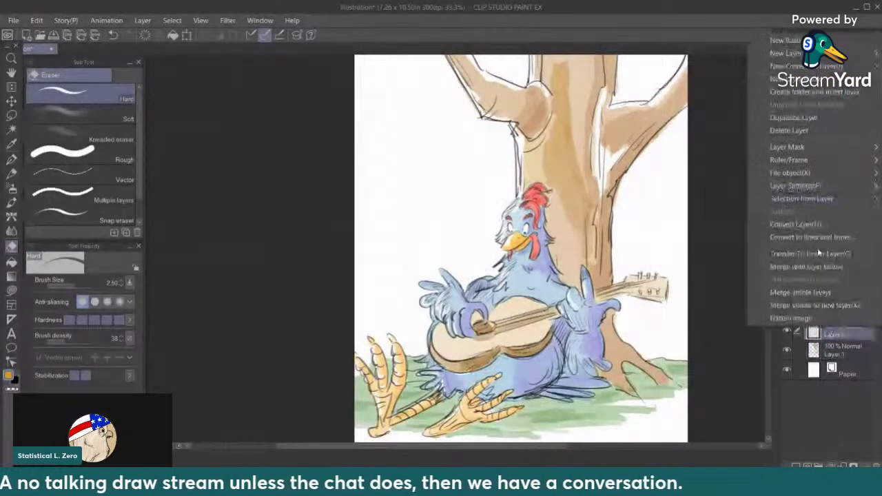
pyautogui.click(817, 256)
pyautogui.rightClick(845, 309)
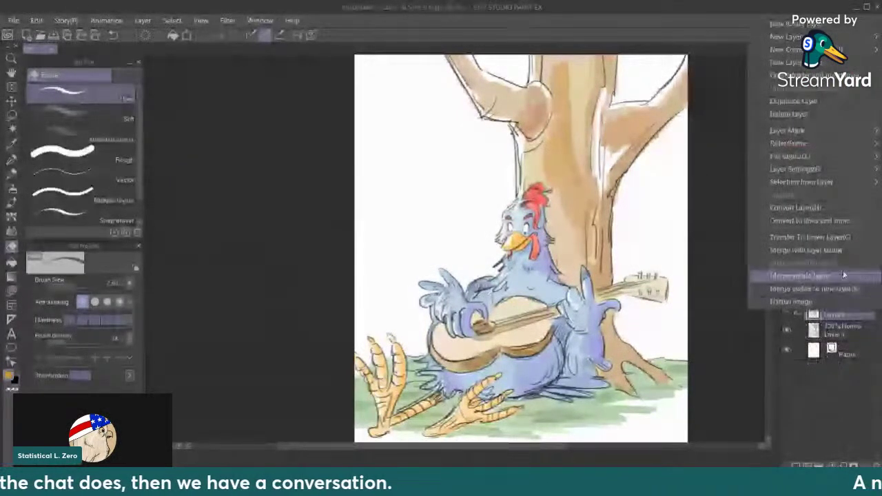
pyautogui.click(842, 271)
pyautogui.rightClick(817, 299)
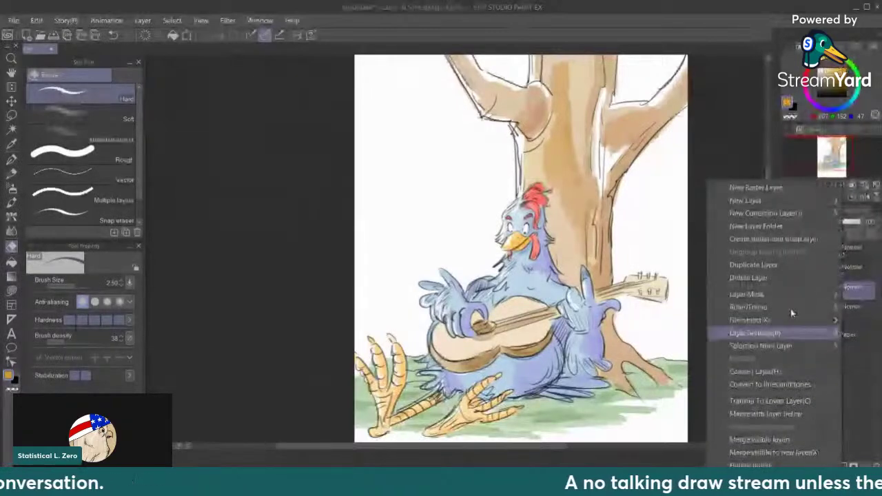
pyautogui.click(788, 396)
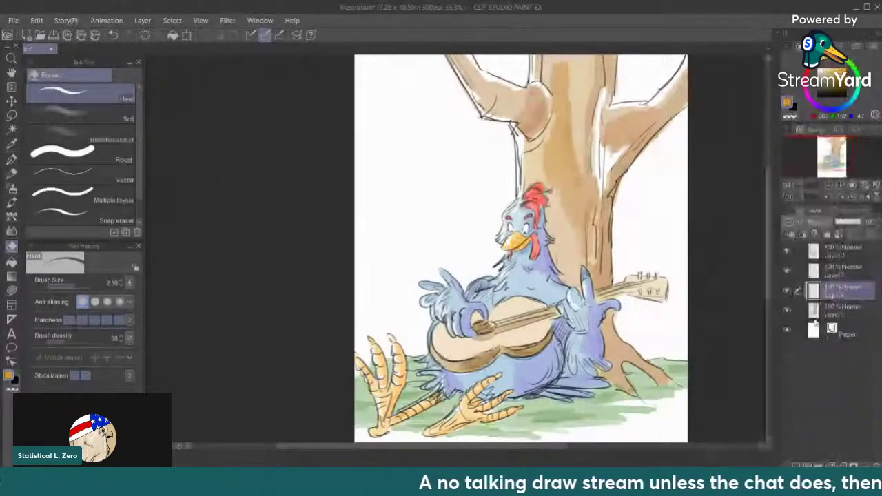
# Undo a merge into the Paper layer, merge Layer 5 with the colour layer below and hide the merged layer
pyautogui.hotkey('ctrl', 'e')
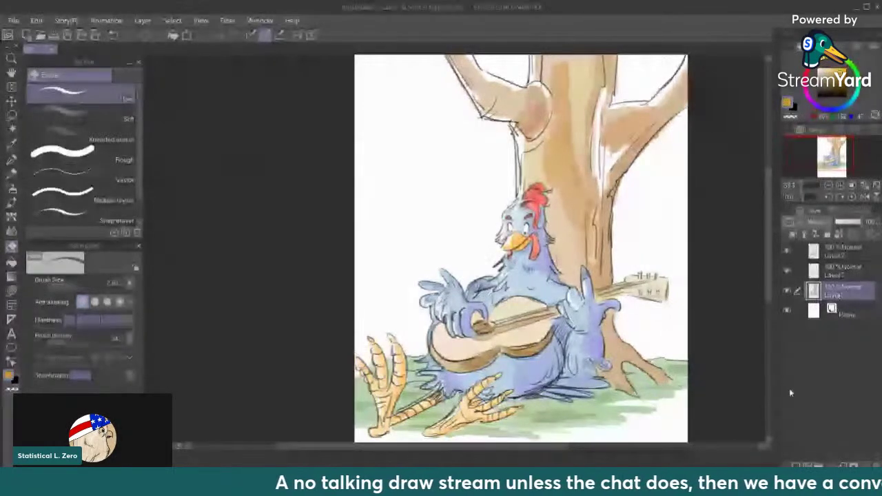
pyautogui.hotkey('ctrl', 'e')
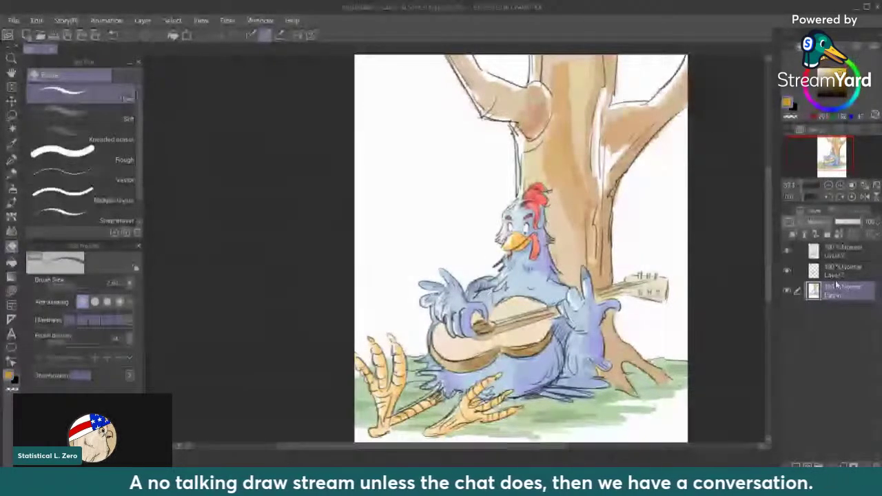
pyautogui.hotkey('ctrl', 'z')
pyautogui.rightClick(826, 286)
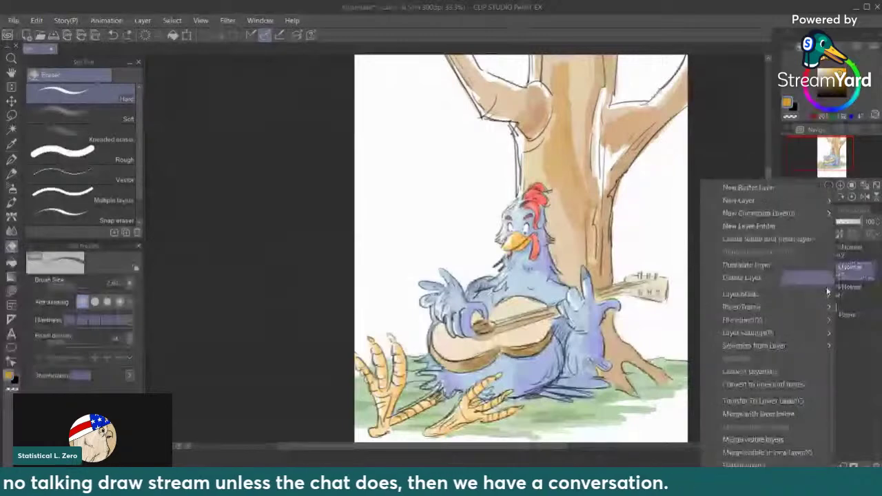
pyautogui.click(761, 411)
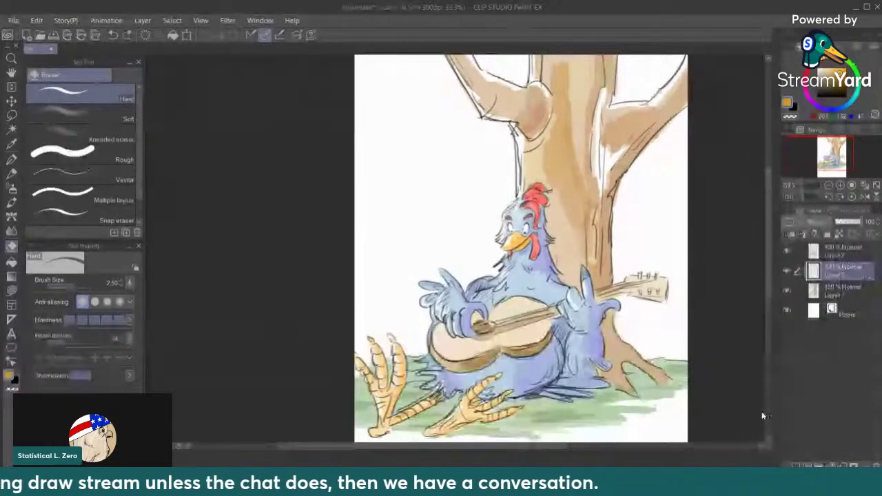
pyautogui.click(787, 273)
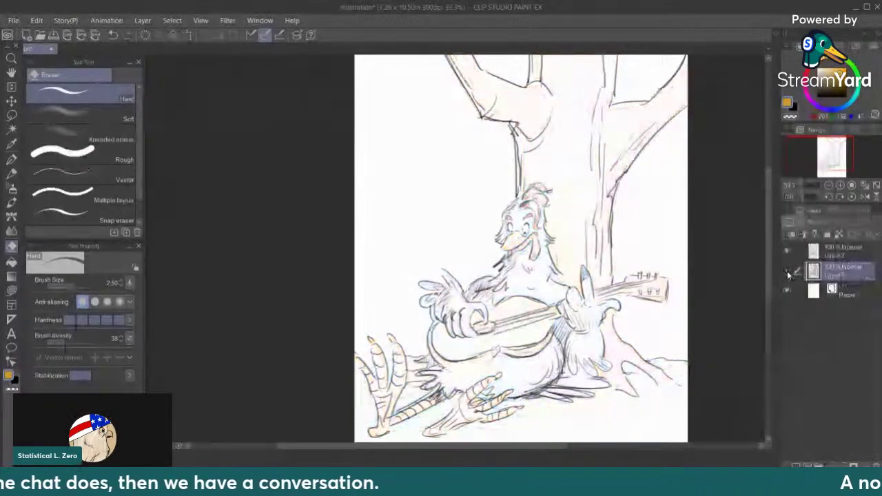
# Toggle the merged colour layer, Layer 1, to compare the artwork with and without colour, leaving it visible
pyautogui.click(786, 271)
pyautogui.click(787, 270)
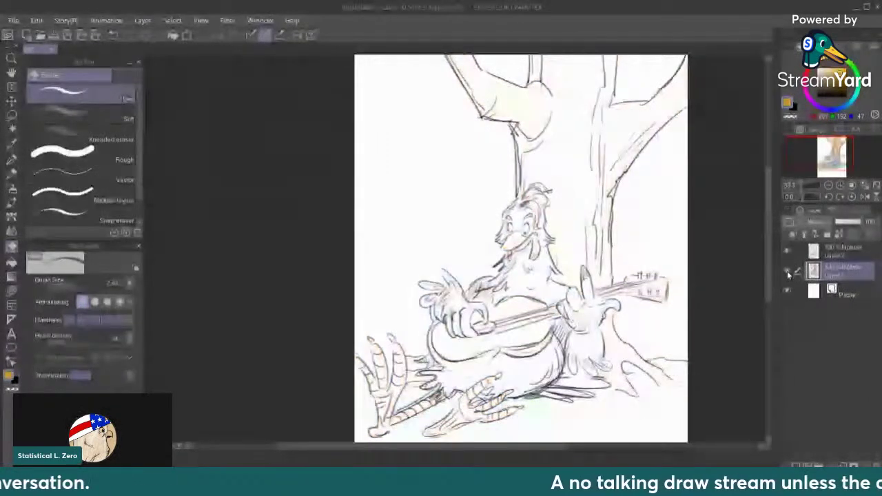
pyautogui.click(787, 271)
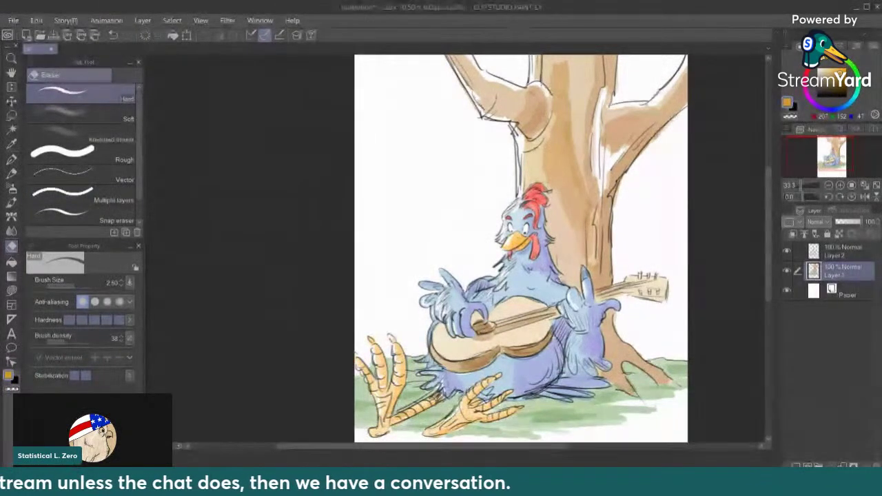
pyautogui.scroll(-1, 520, 248)
pyautogui.scroll(1, 521, 248)
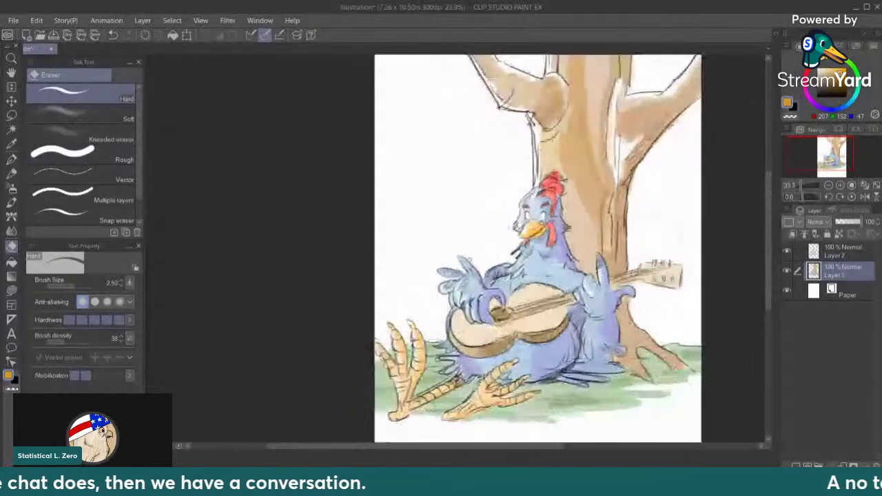
pyautogui.scroll(-1, 521, 248)
pyautogui.scroll(1, 464, 188)
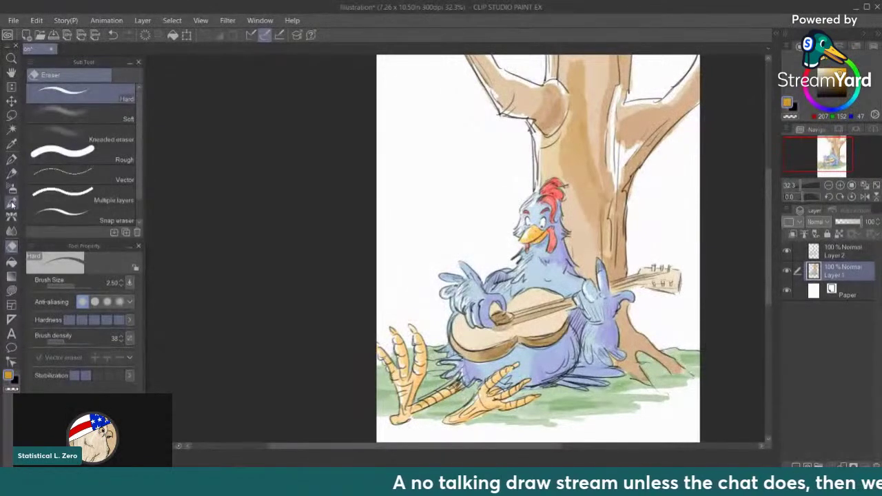
# Set up the Text tool with black as the colour and Bickham Script Pro Regular as the font
pyautogui.click(11, 334)
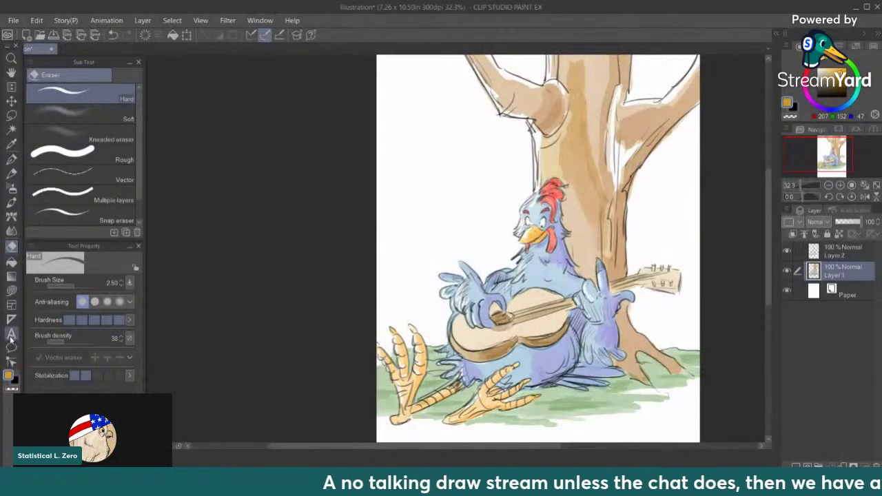
pyautogui.click(793, 109)
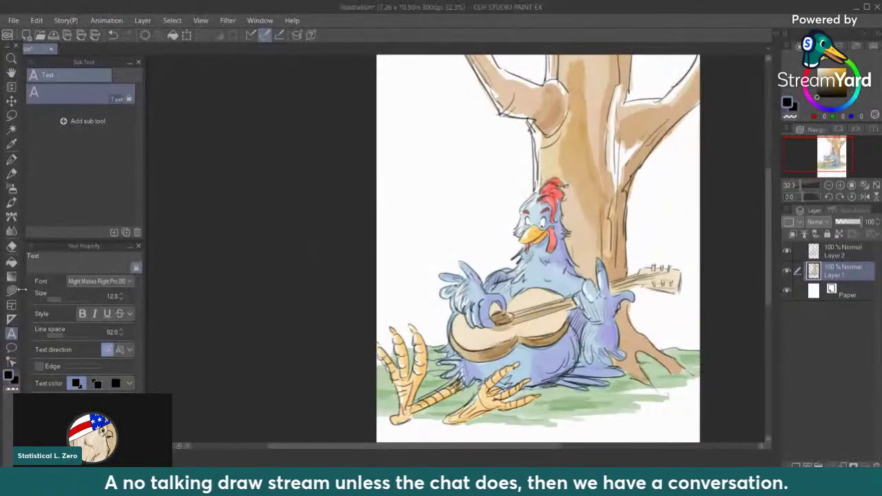
pyautogui.click(103, 281)
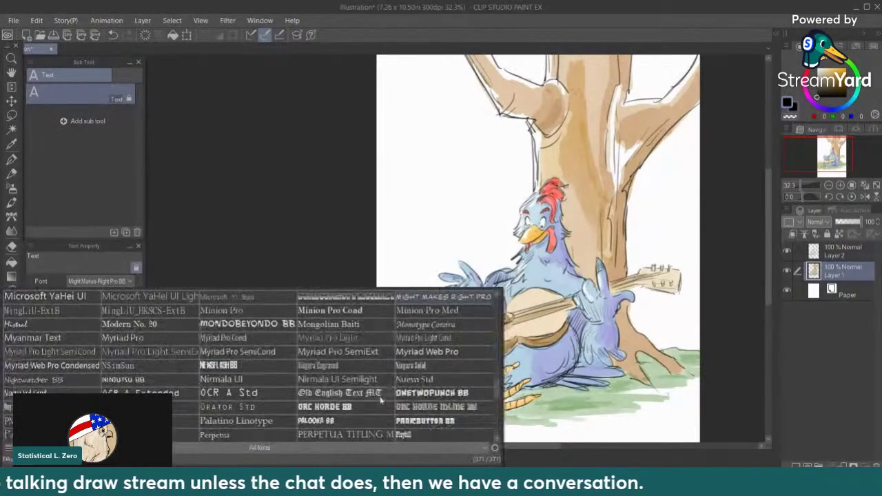
pyautogui.scroll(2, 385, 386)
pyautogui.scroll(2, 391, 373)
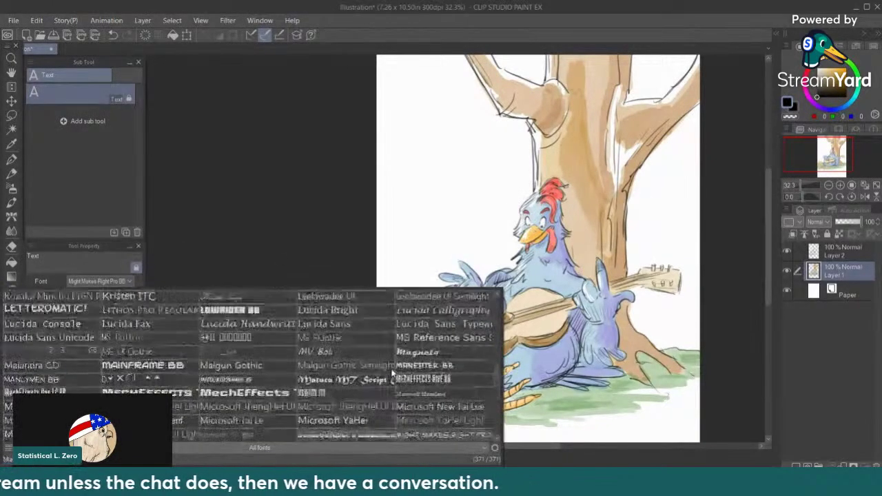
pyautogui.scroll(4, 391, 372)
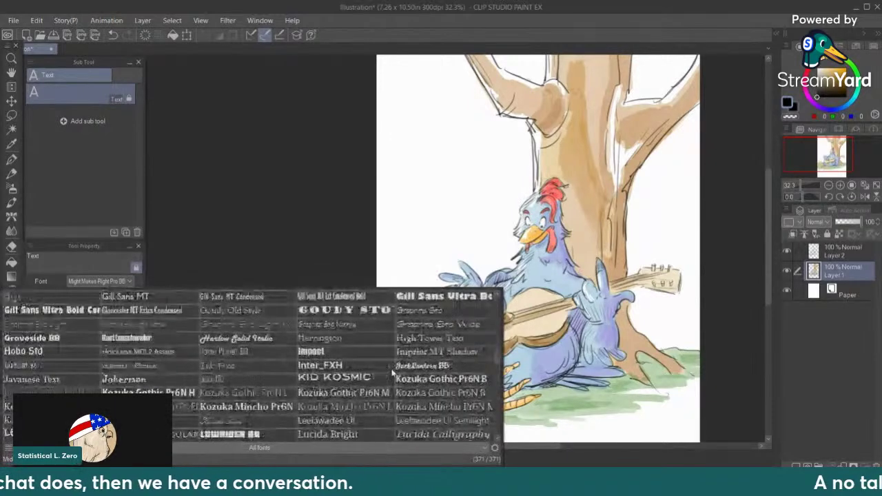
pyautogui.scroll(2, 391, 373)
pyautogui.scroll(2, 391, 373)
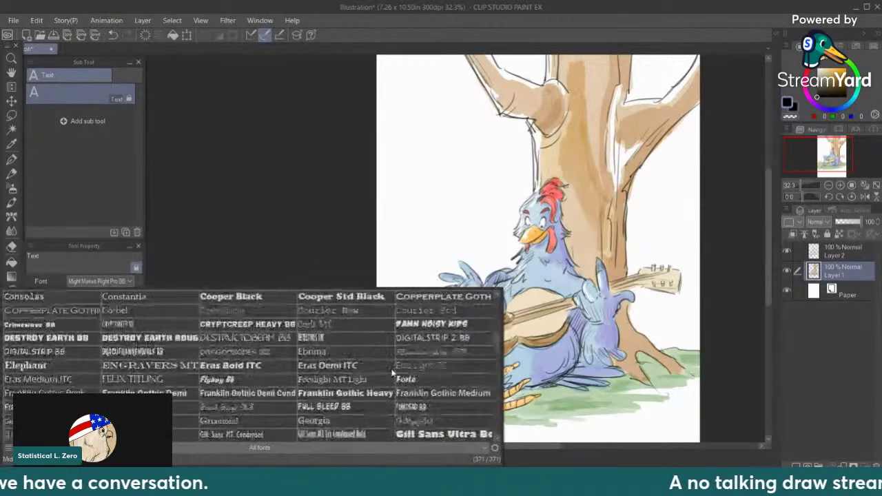
pyautogui.scroll(2, 392, 373)
pyautogui.scroll(-3, 391, 372)
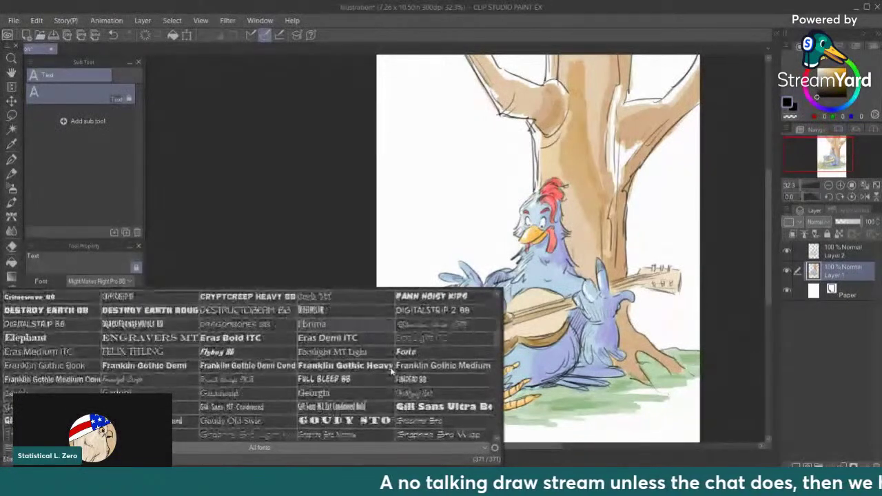
pyautogui.scroll(-3, 391, 372)
pyautogui.scroll(-4, 390, 369)
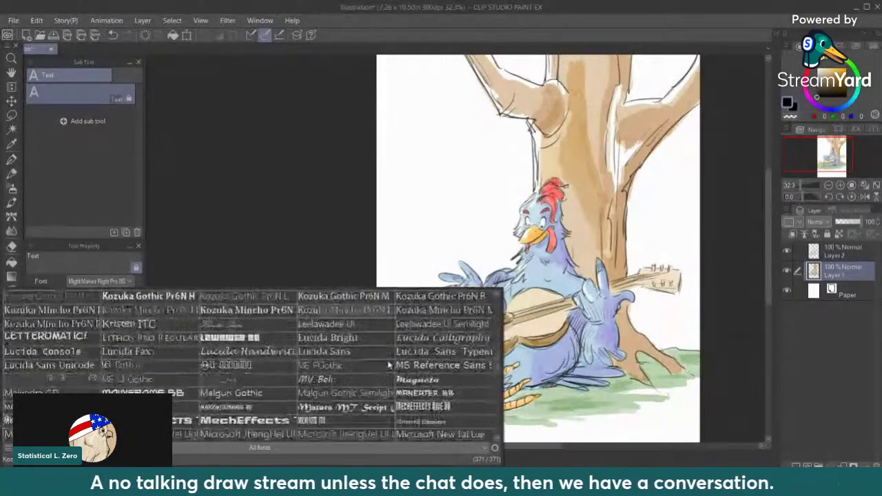
pyautogui.scroll(-2, 390, 365)
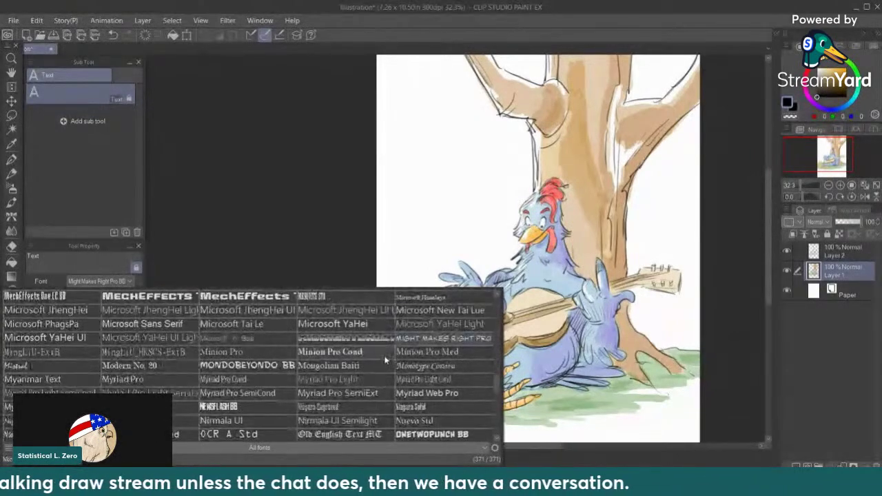
pyautogui.scroll(-3, 385, 359)
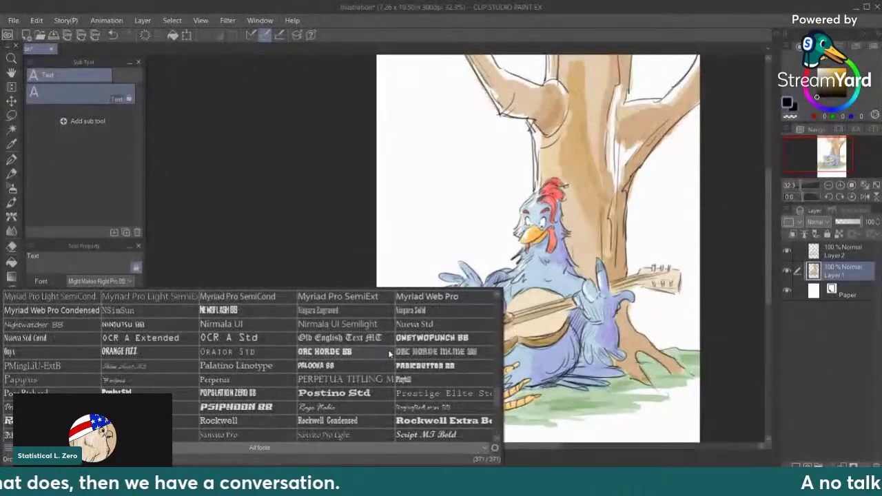
pyautogui.scroll(-2, 389, 351)
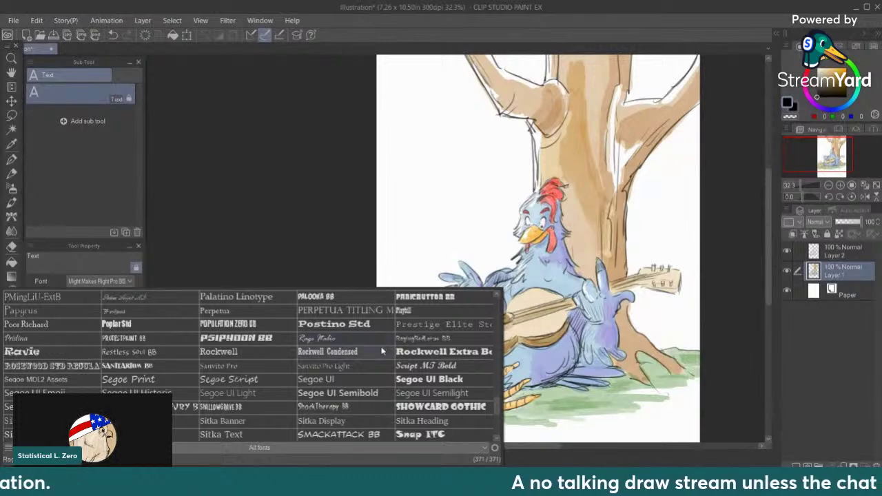
pyautogui.scroll(-1, 384, 354)
pyautogui.scroll(-4, 381, 354)
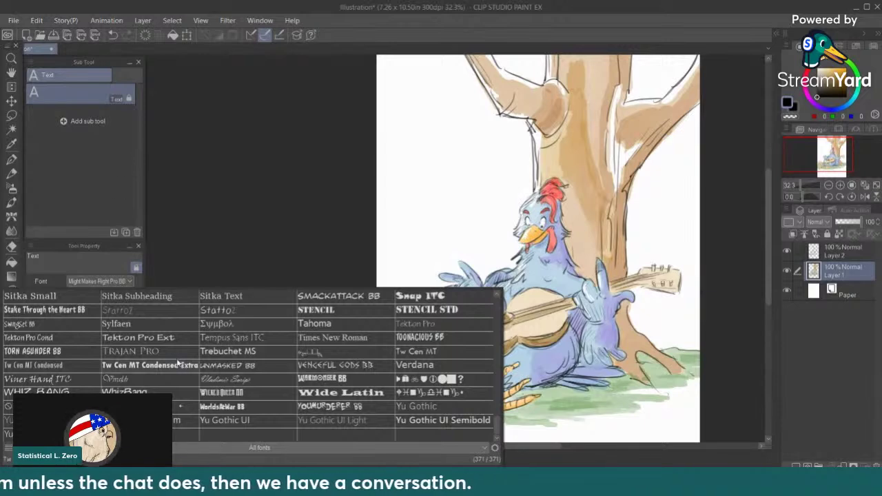
pyautogui.scroll(8, 178, 363)
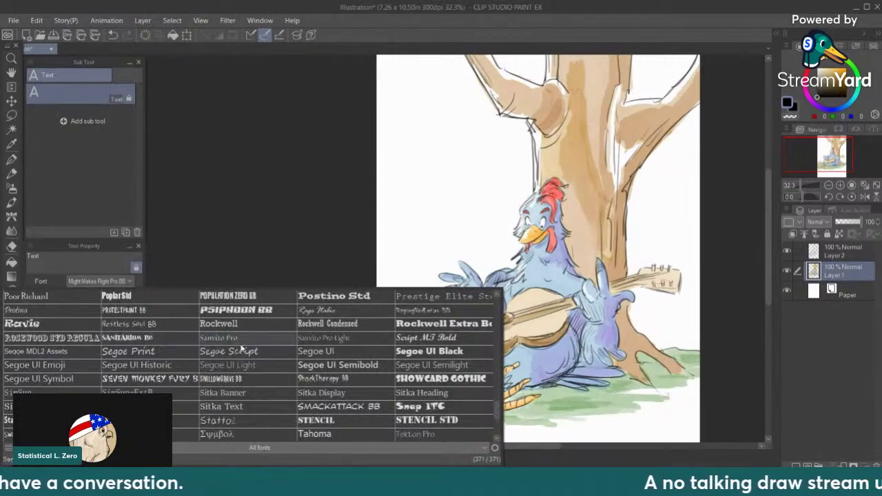
pyautogui.scroll(2, 242, 347)
pyautogui.scroll(3, 267, 342)
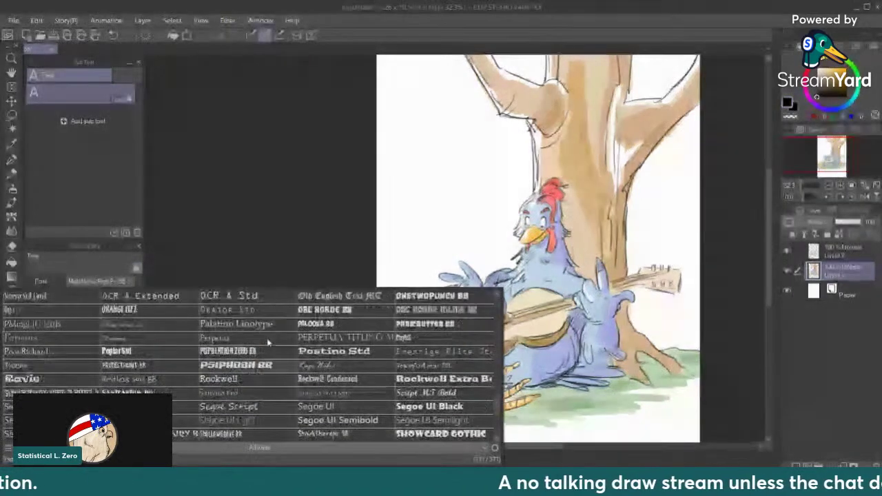
pyautogui.scroll(-1, 268, 338)
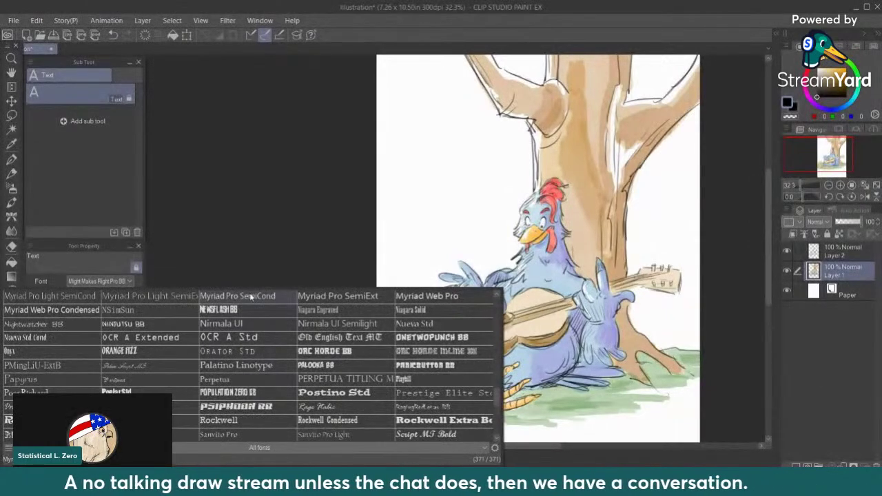
pyautogui.scroll(1, 251, 296)
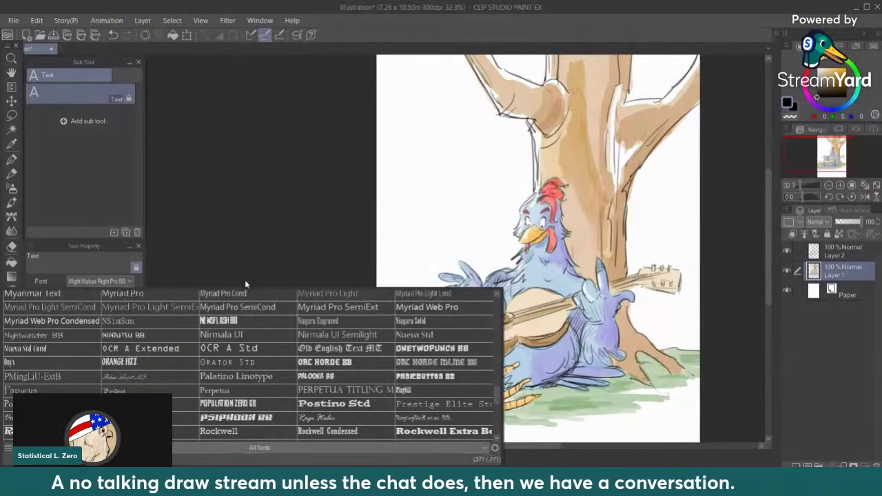
pyautogui.scroll(5, 138, 331)
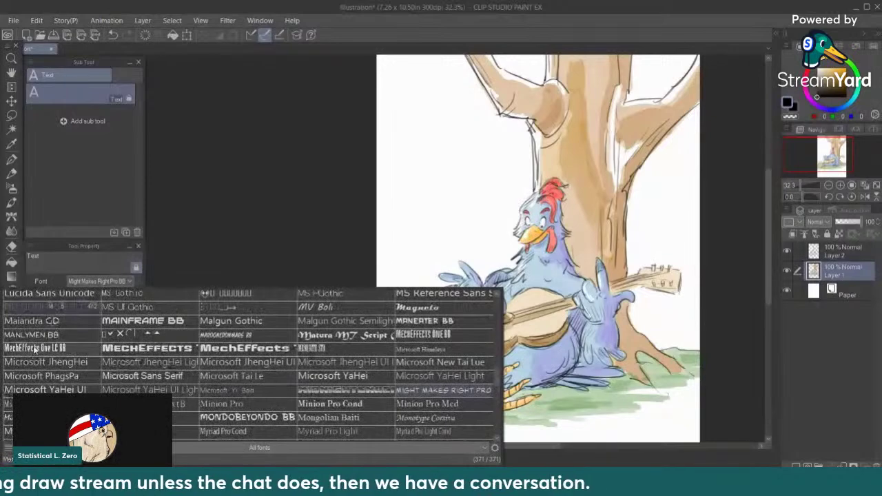
pyautogui.scroll(3, 34, 349)
pyautogui.scroll(2, 133, 365)
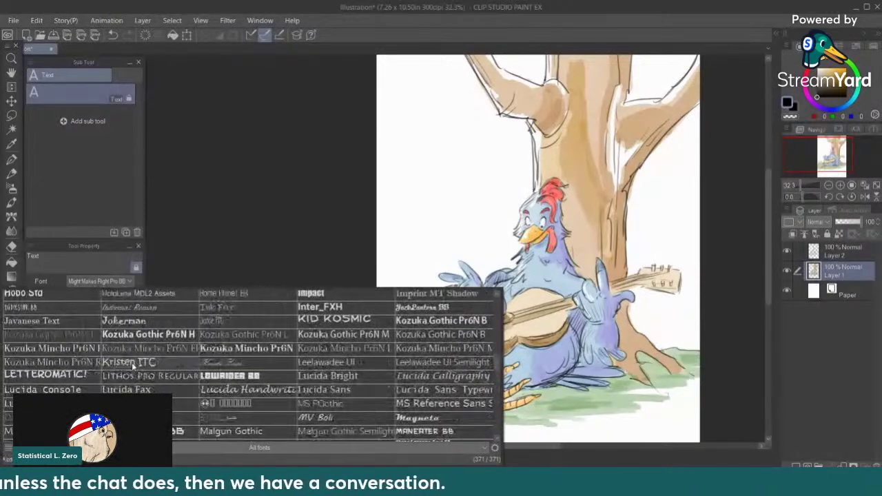
pyautogui.scroll(2, 132, 363)
pyautogui.scroll(2, 132, 361)
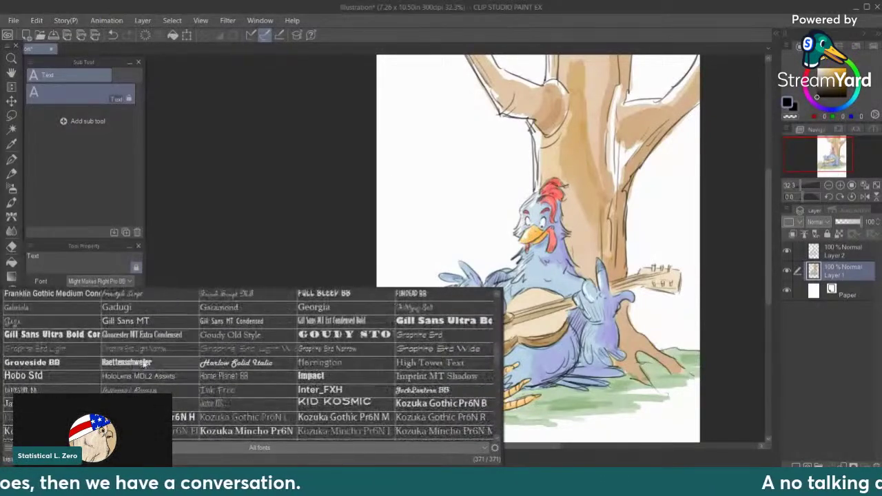
pyautogui.scroll(1, 143, 363)
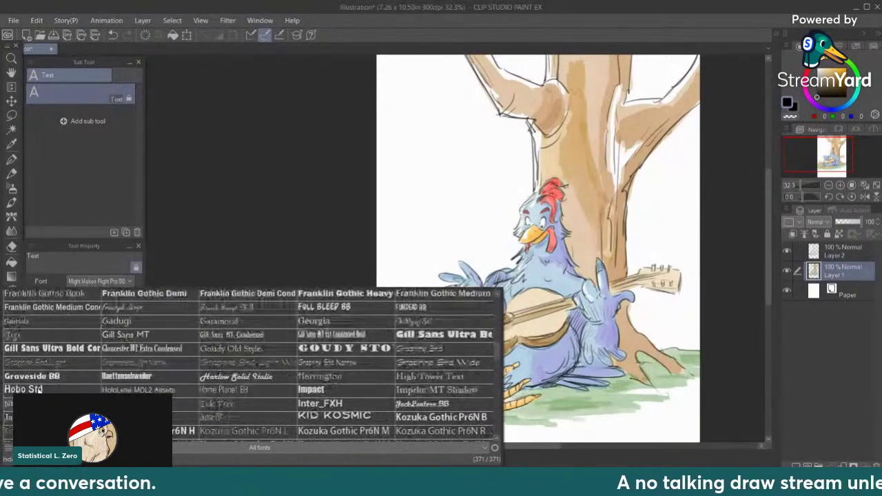
pyautogui.scroll(2, 97, 390)
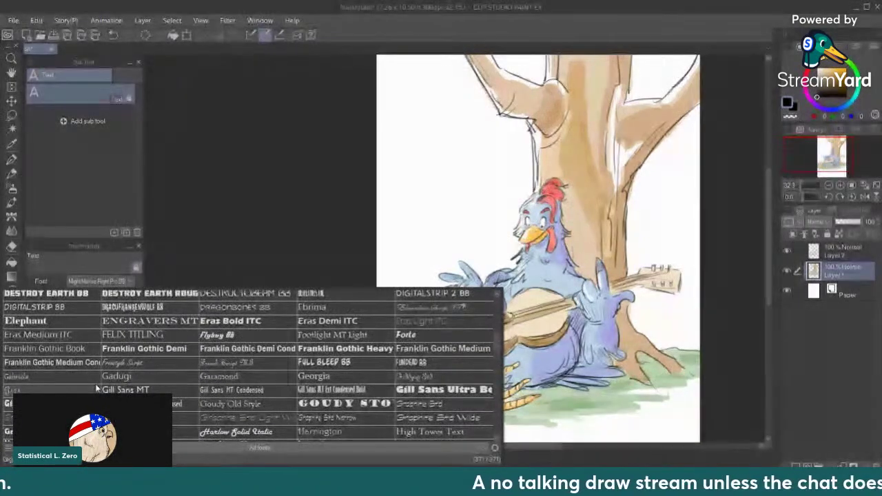
pyautogui.scroll(1, 97, 389)
pyautogui.scroll(2, 97, 389)
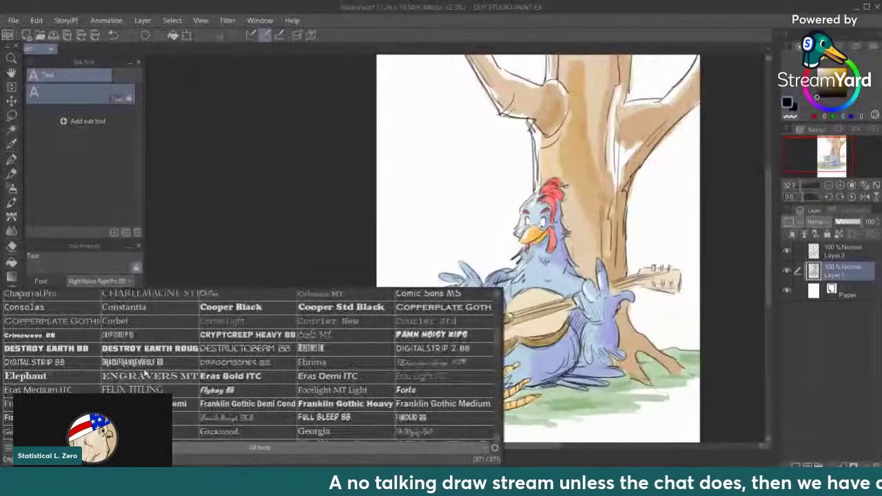
pyautogui.scroll(1, 164, 370)
pyautogui.scroll(2, 164, 371)
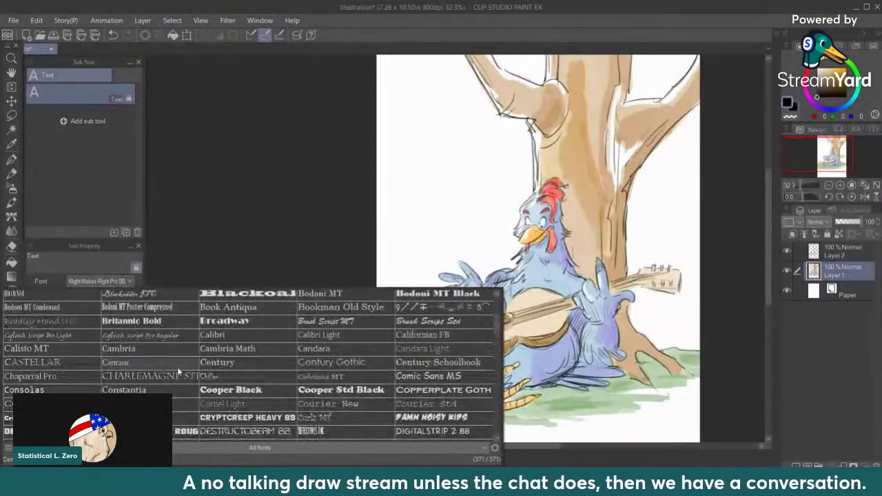
pyautogui.scroll(2, 178, 367)
pyautogui.scroll(2, 166, 360)
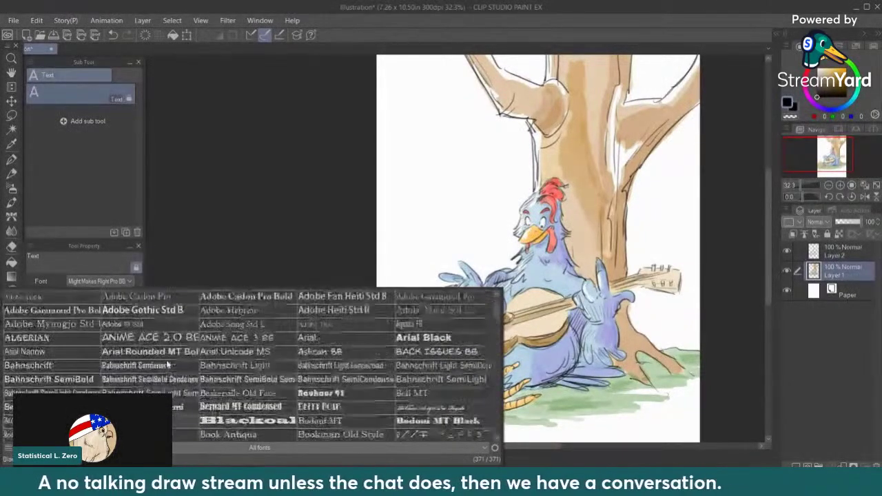
pyautogui.scroll(-3, 167, 365)
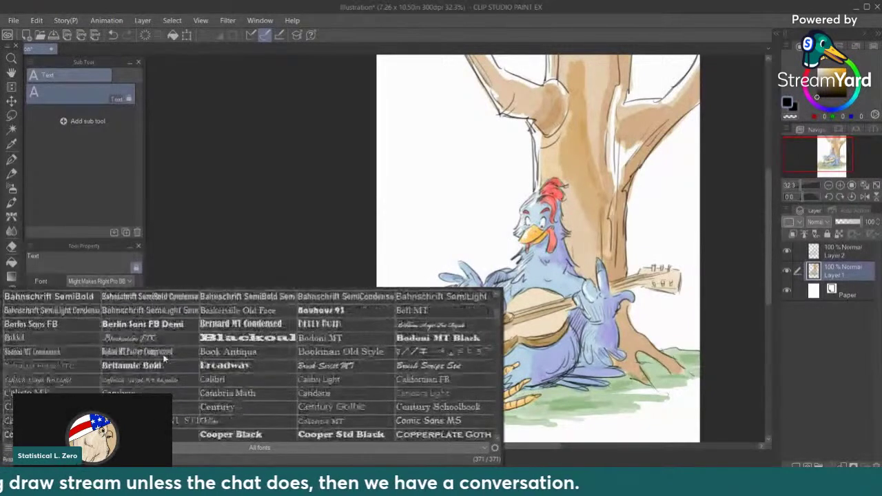
pyautogui.click(409, 329)
# Add the text "Goodnight" in the white space beside the bird's head, with an increased font size and bold style
pyautogui.click(414, 180)
pyautogui.click(66, 296)
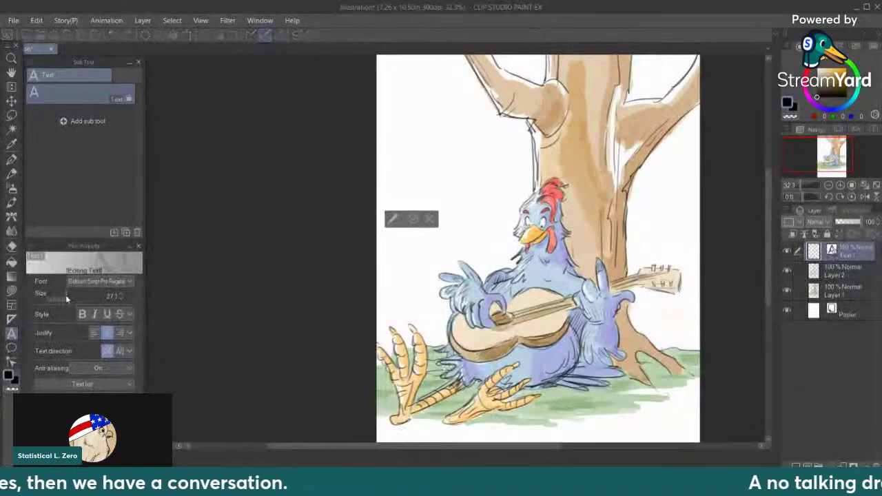
pyautogui.write('Goodnight')
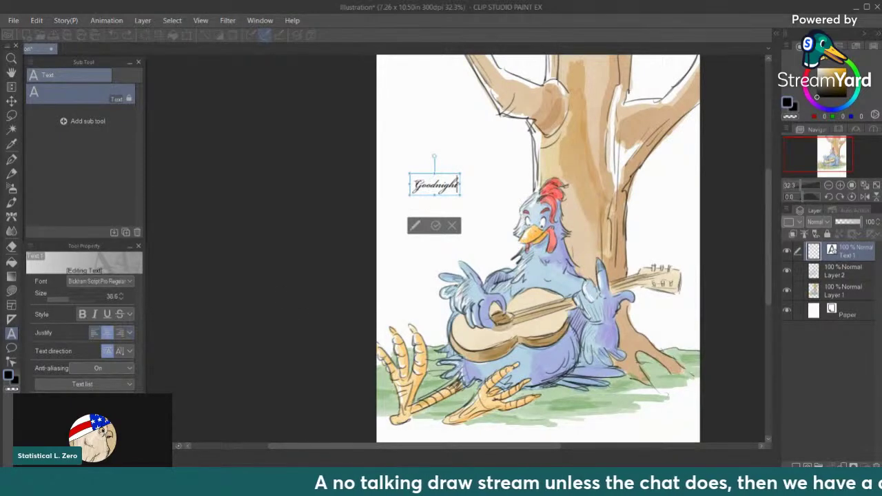
pyautogui.click(82, 313)
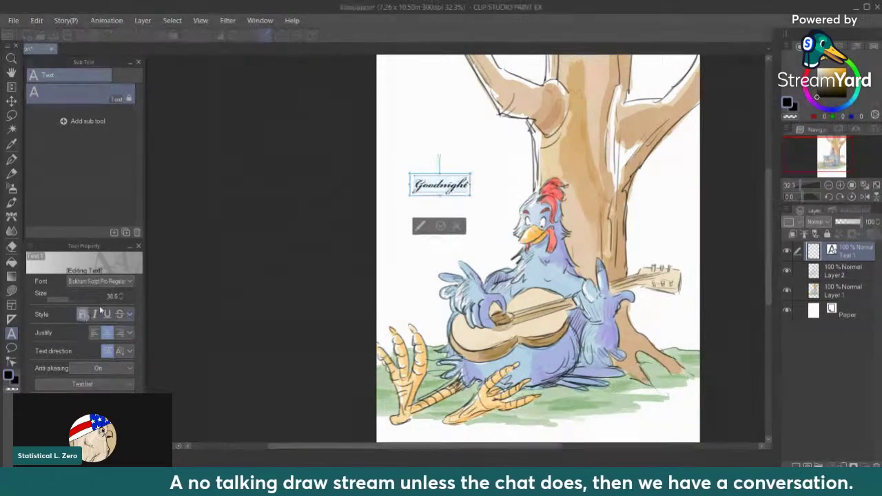
# Enlarge the "Goodnight" text to about one and a half times its width and shift it slightly left and down, away from the tree trunk
pyautogui.moveTo(469, 196); pyautogui.dragTo(504, 219)
pyautogui.click(454, 237)
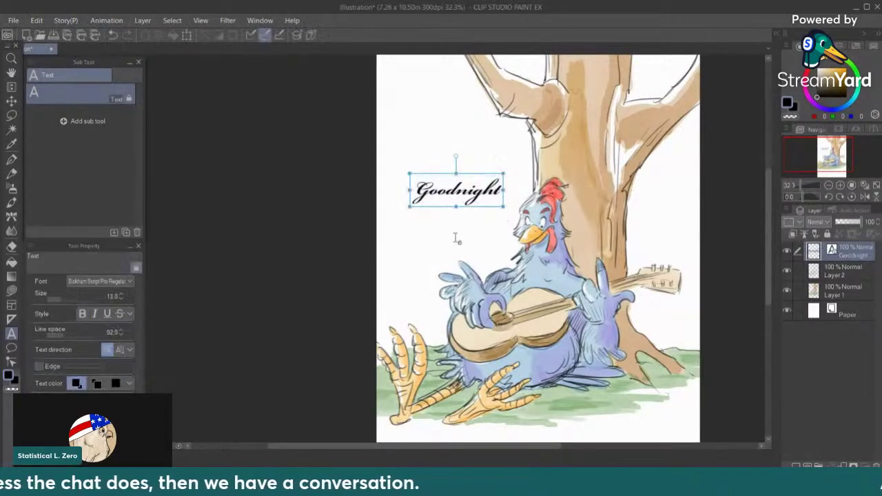
pyautogui.click(472, 276)
pyautogui.moveTo(474, 183); pyautogui.dragTo(465, 182)
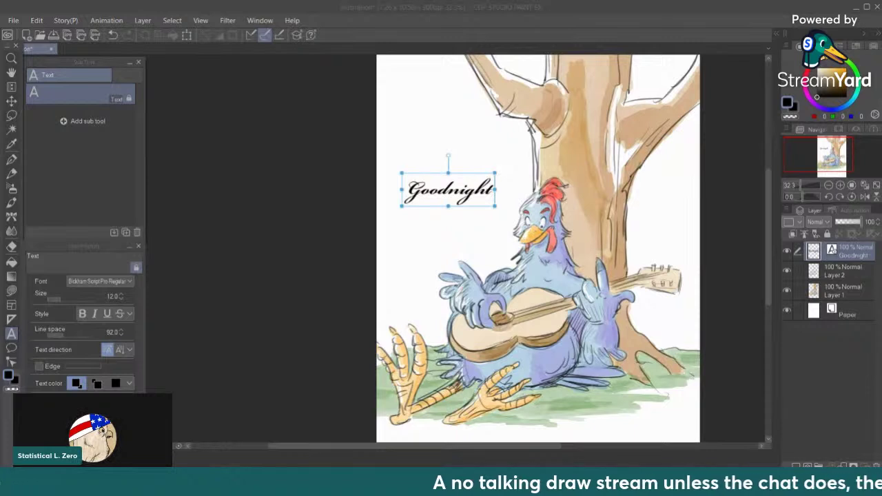
pyautogui.moveTo(447, 189); pyautogui.dragTo(452, 192)
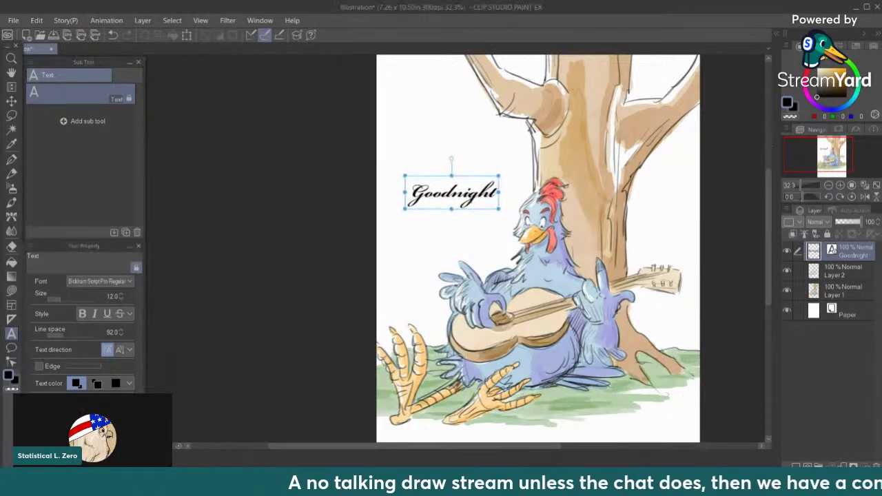
# Set up the Tapered Watercolor brush in light blue (RGB 122, 208, 227) and make Layer 1 the active layer
pyautogui.click(853, 104)
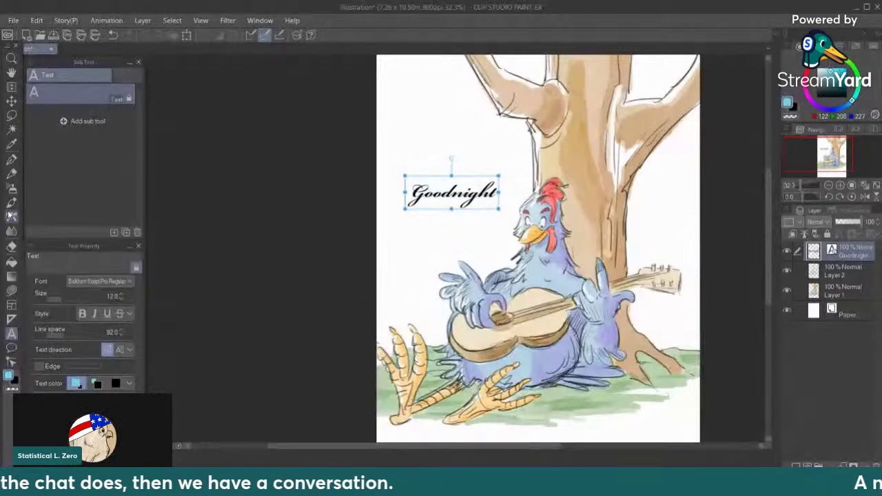
pyautogui.click(11, 204)
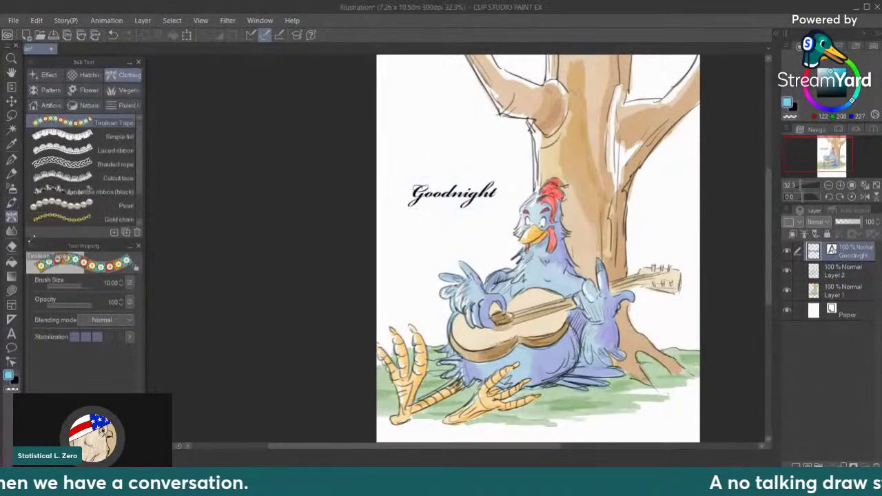
pyautogui.click(12, 204)
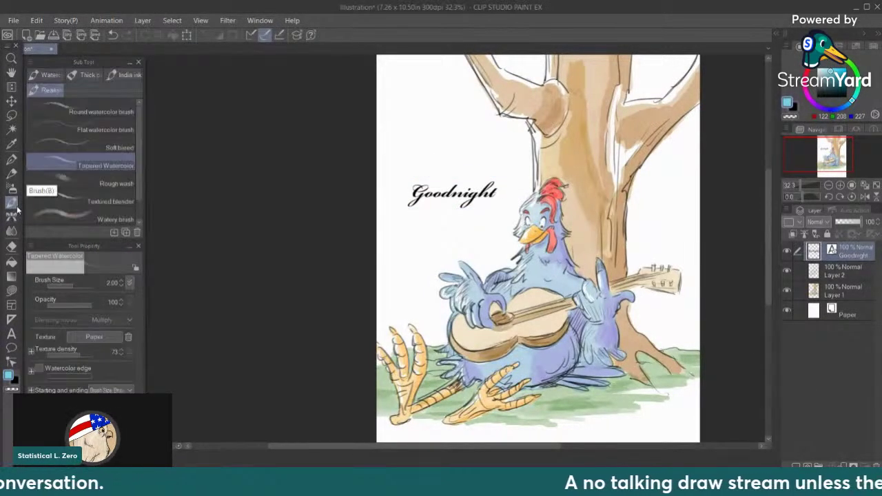
pyautogui.click(851, 285)
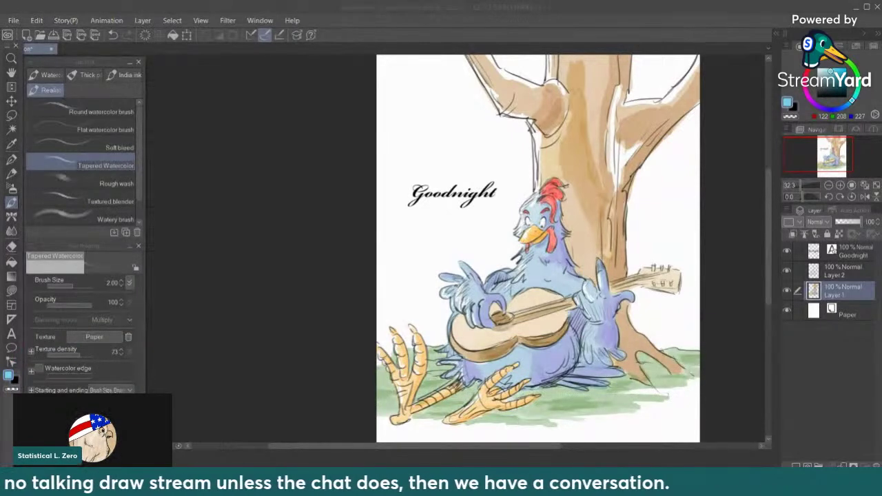
# Test a small stroke below the "Goodnight" text, undo it, and enlarge the brush size to 17
pyautogui.moveTo(449, 217); pyautogui.dragTo(430, 225)
pyautogui.hotkey('ctrl', 'z')
pyautogui.press(']')
pyautogui.press(']')
pyautogui.press(']')
pyautogui.press(']')
pyautogui.press(']')
pyautogui.press(']')
pyautogui.press(']')
pyautogui.press(']')
pyautogui.press(']')
# Try light blue sky washes behind the "Goodnight" text and around the bird's head, undoing each attempt
pyautogui.moveTo(387, 185)
pyautogui.mouseDown()
pyautogui.moveTo(443, 174)
pyautogui.moveTo(371, 185)
pyautogui.moveTo(514, 178)
pyautogui.moveTo(590, 163)
pyautogui.mouseUp()
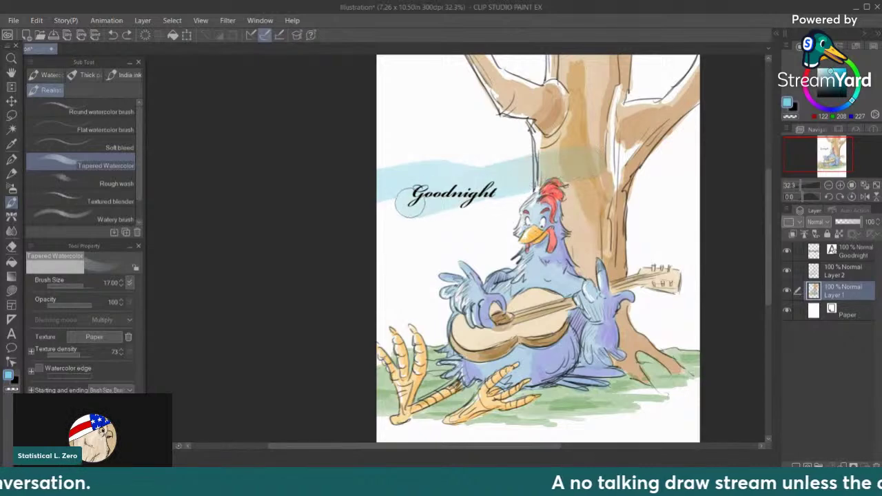
pyautogui.hotkey('ctrl', 'z')
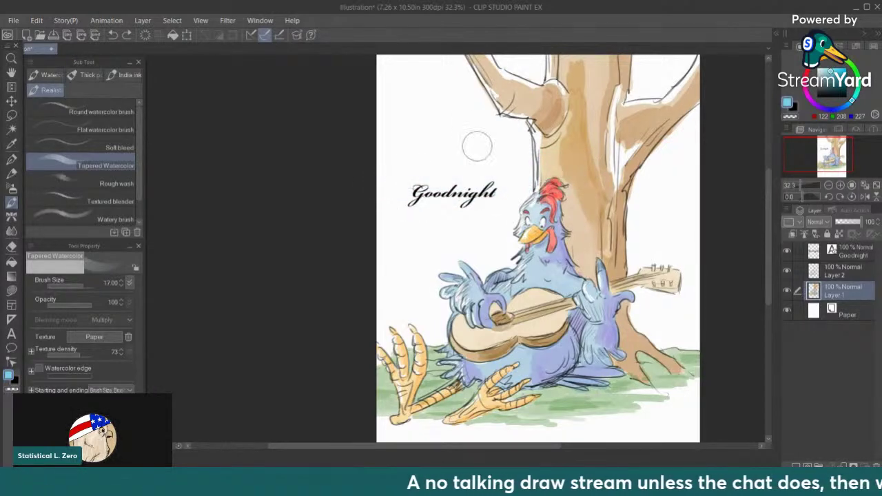
pyautogui.moveTo(378, 183)
pyautogui.mouseDown()
pyautogui.moveTo(385, 219)
pyautogui.moveTo(447, 202)
pyautogui.moveTo(506, 200)
pyautogui.mouseUp()
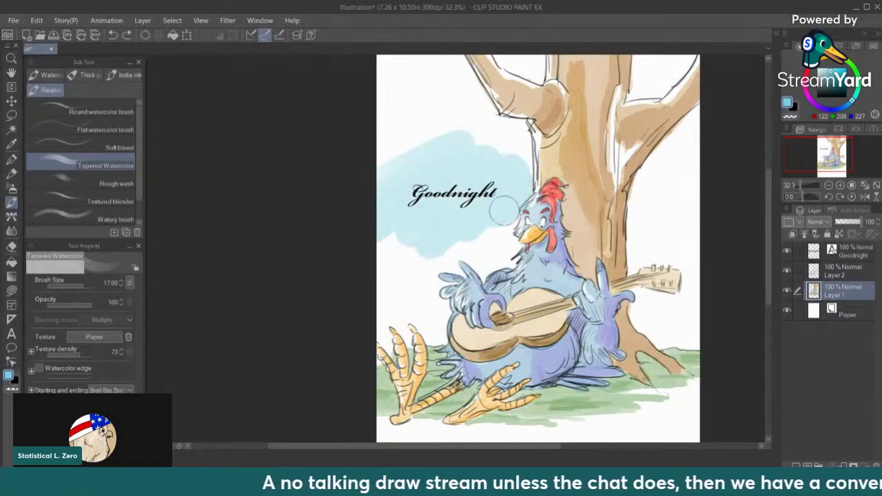
pyautogui.moveTo(494, 261)
pyautogui.mouseDown()
pyautogui.moveTo(436, 256)
pyautogui.moveTo(433, 276)
pyautogui.moveTo(485, 258)
pyautogui.mouseUp()
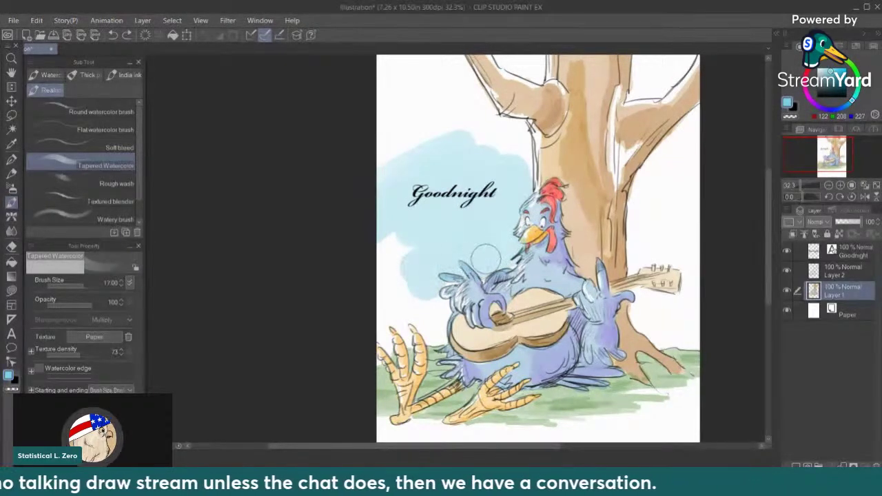
pyautogui.hotkey('ctrl', 'z')
pyautogui.hotkey('ctrl', 'z')
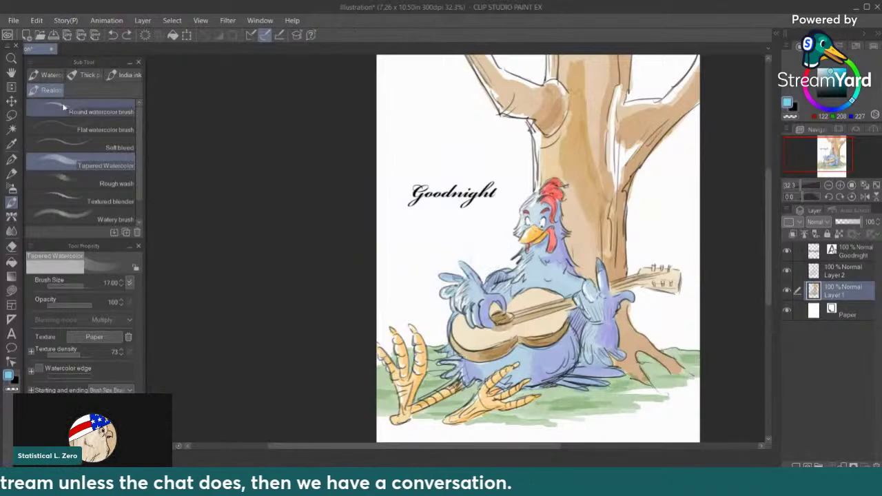
pyautogui.click(11, 115)
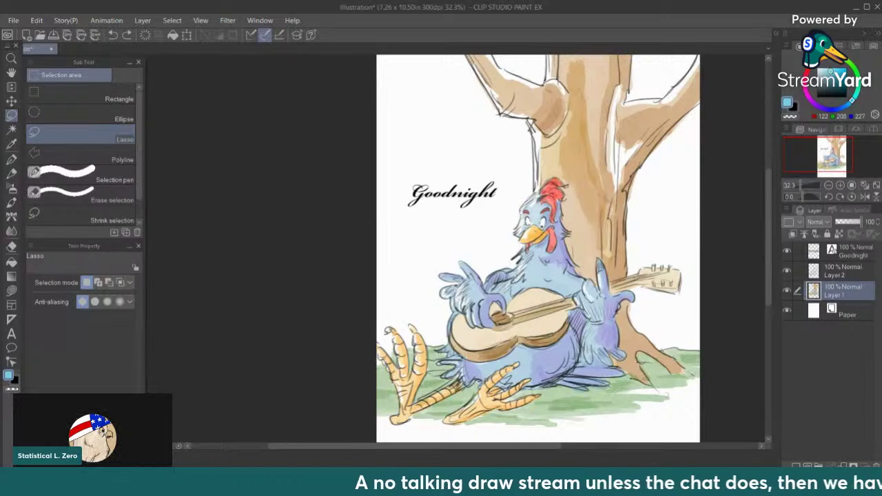
pyautogui.scroll(-3, 537, 248)
pyautogui.scroll(2, 495, 324)
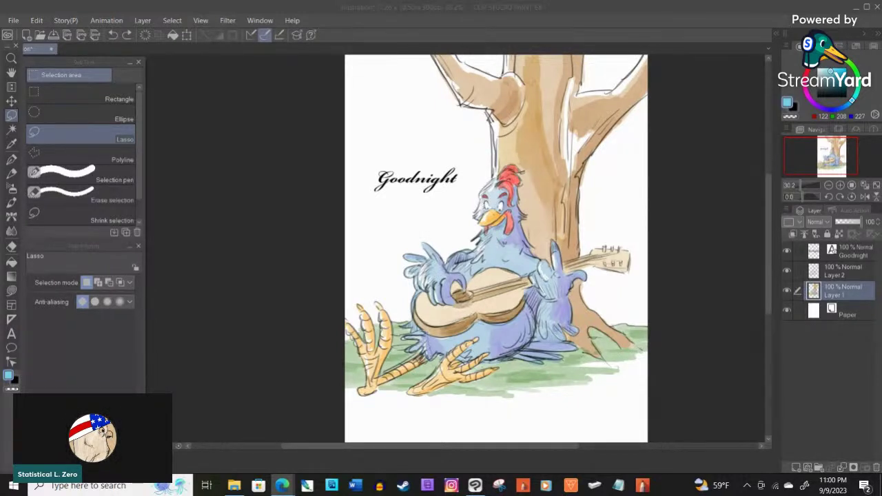
pyautogui.scroll(1, 646, 156)
pyautogui.scroll(-1, 645, 156)
pyautogui.scroll(1, 645, 156)
pyautogui.scroll(1, 646, 155)
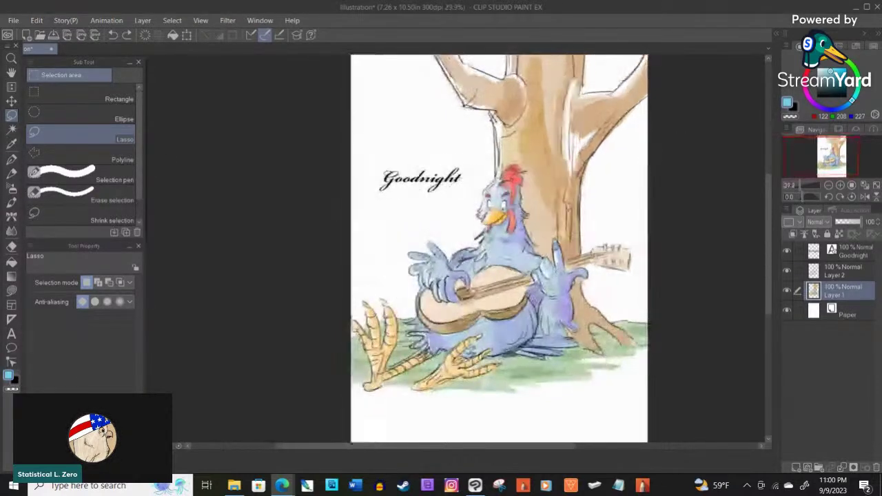